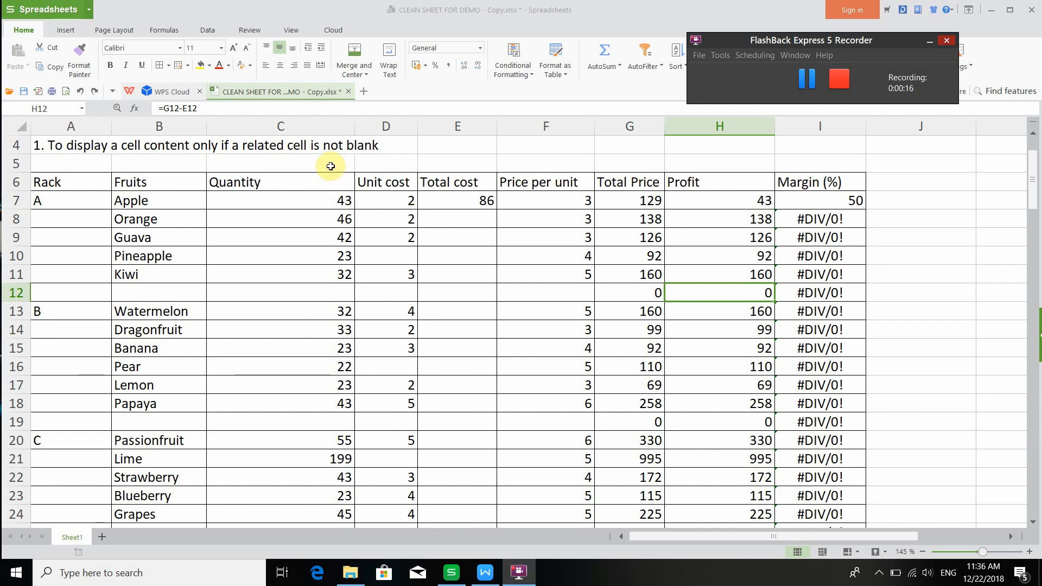
# - Inspect the Profit formula in H12 and the Total cost cell E7
pyautogui.click(263, 111)
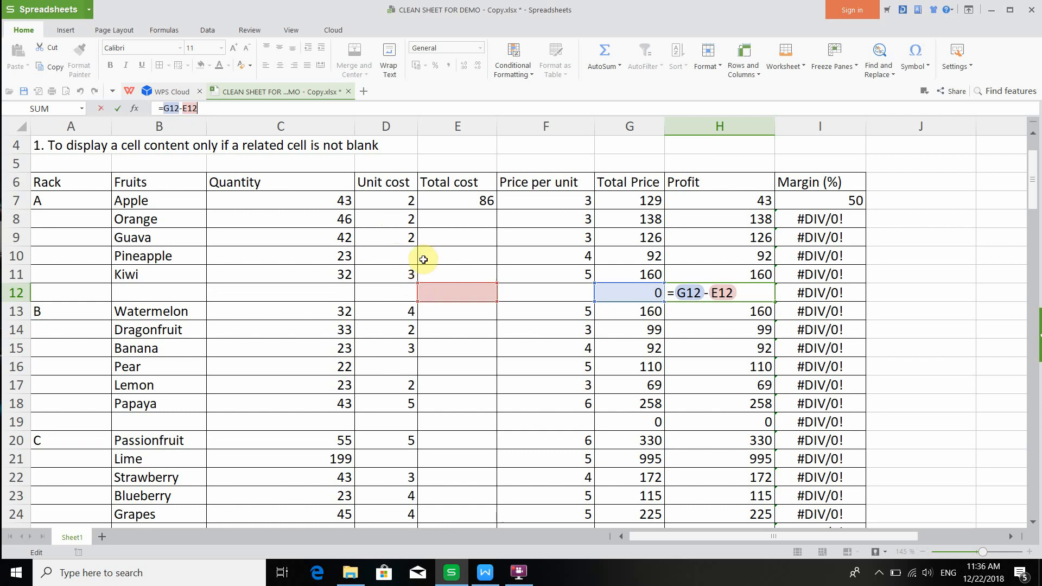
pyautogui.click(398, 205)
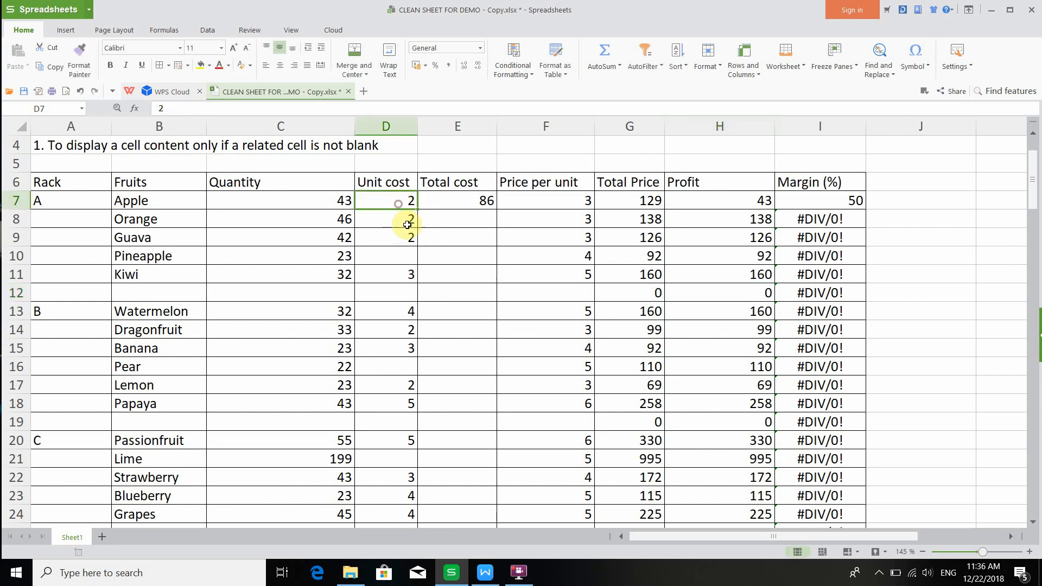
pyautogui.click(488, 199)
# - Switch to the formula tutorial document and highlight the IF syntax and the =IF(D7="","",C7*D7) example
pyautogui.click(484, 573)
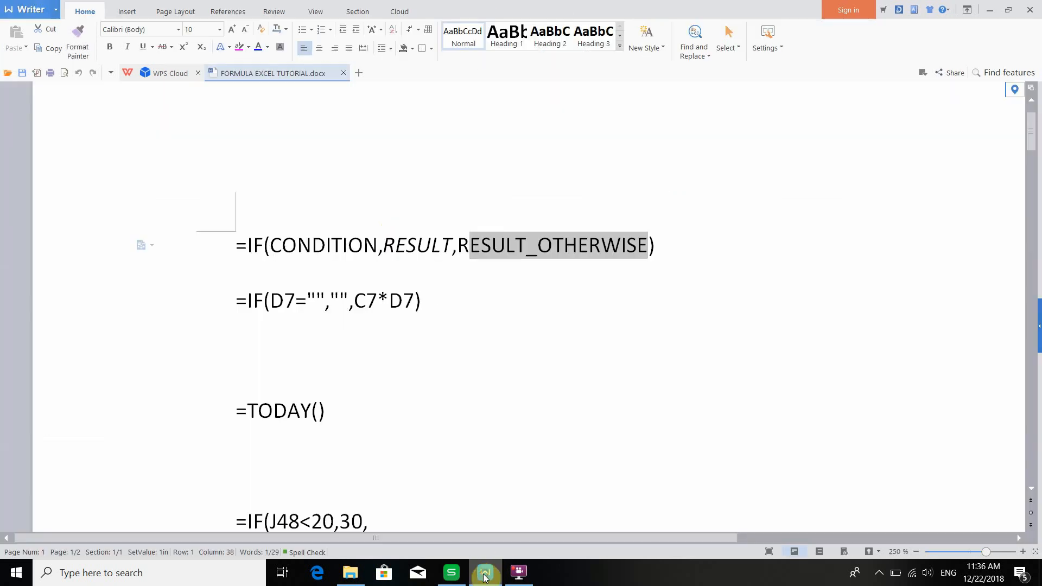
pyautogui.moveTo(450, 572)
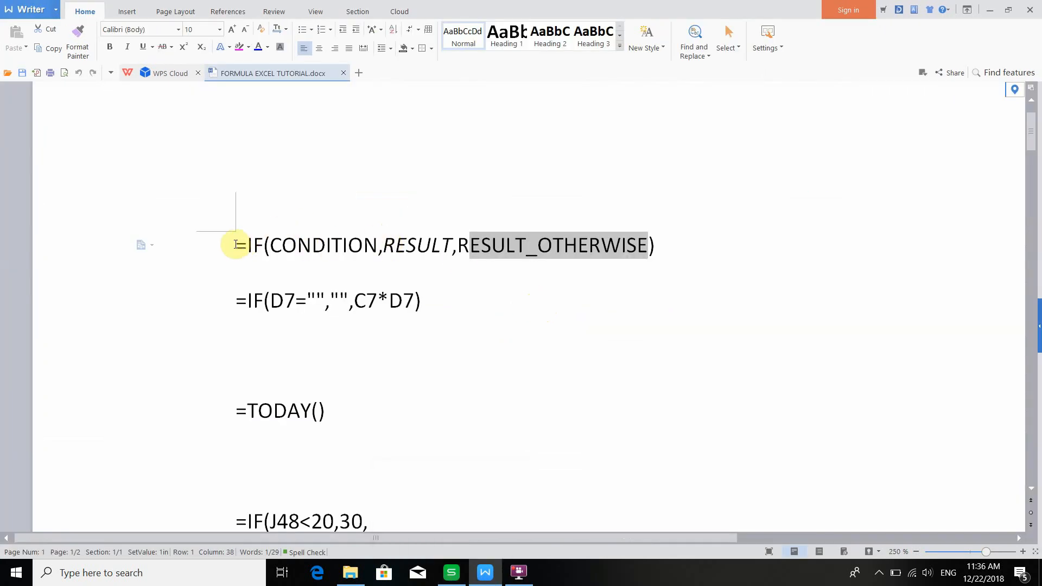
pyautogui.moveTo(234, 242); pyautogui.dragTo(463, 305)
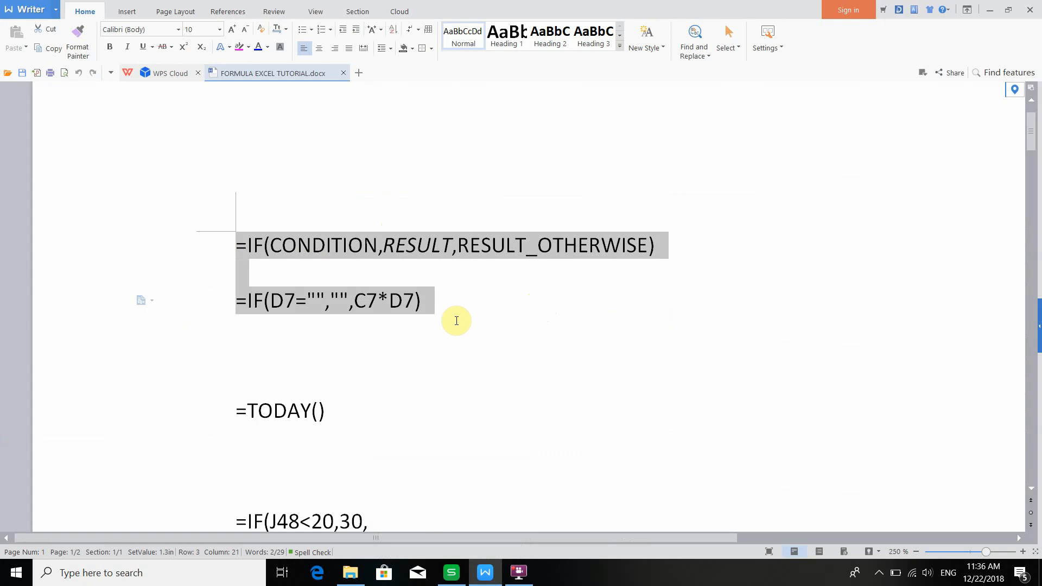
pyautogui.click(236, 256)
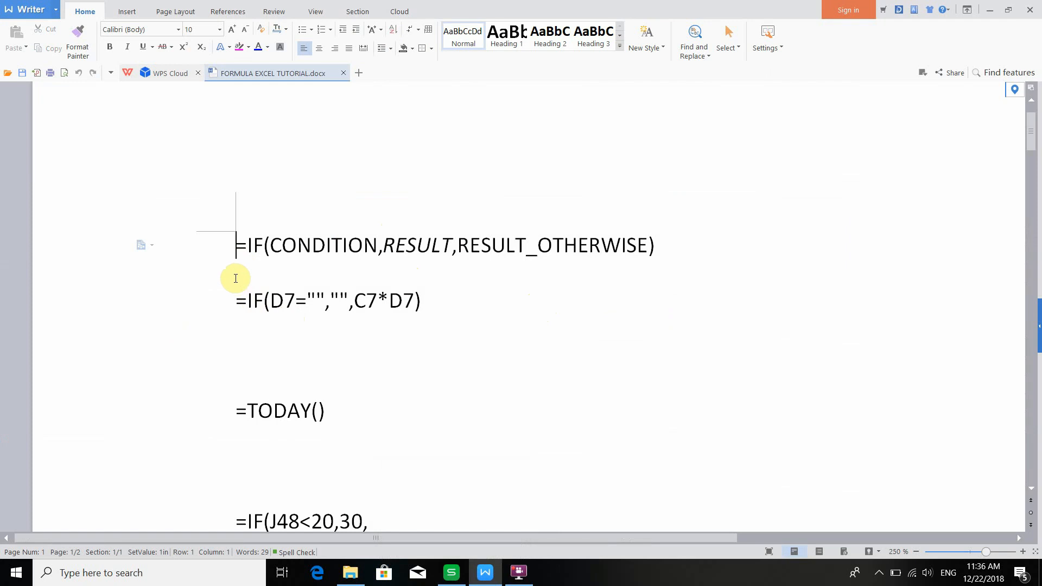
# - Highlight each part of the IF syntax in turn: IF, CONDITION, RESULT and RESULT_OTHERWISE
pyautogui.moveTo(227, 256); pyautogui.dragTo(268, 256)
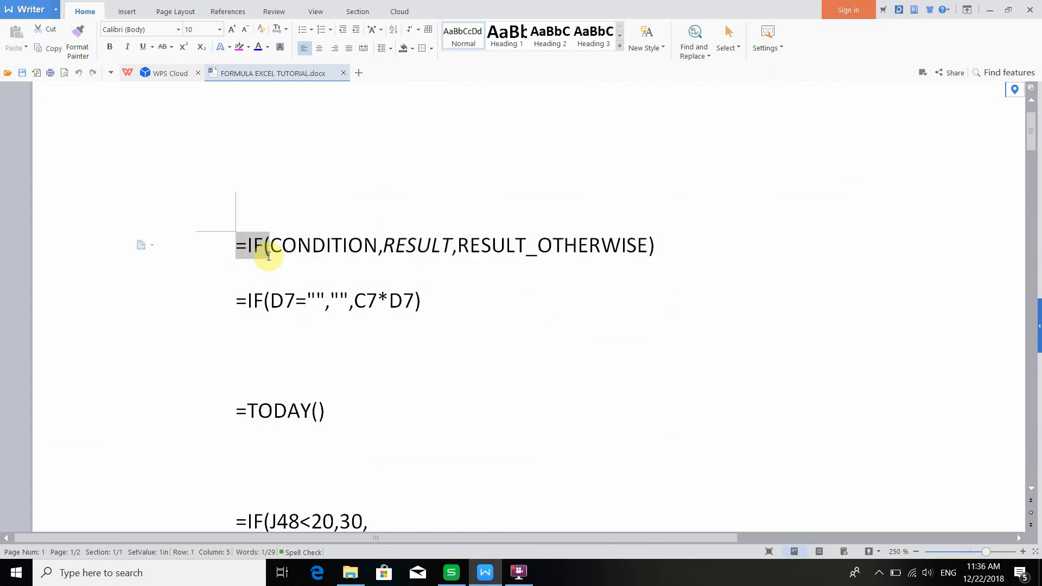
pyautogui.click(271, 247)
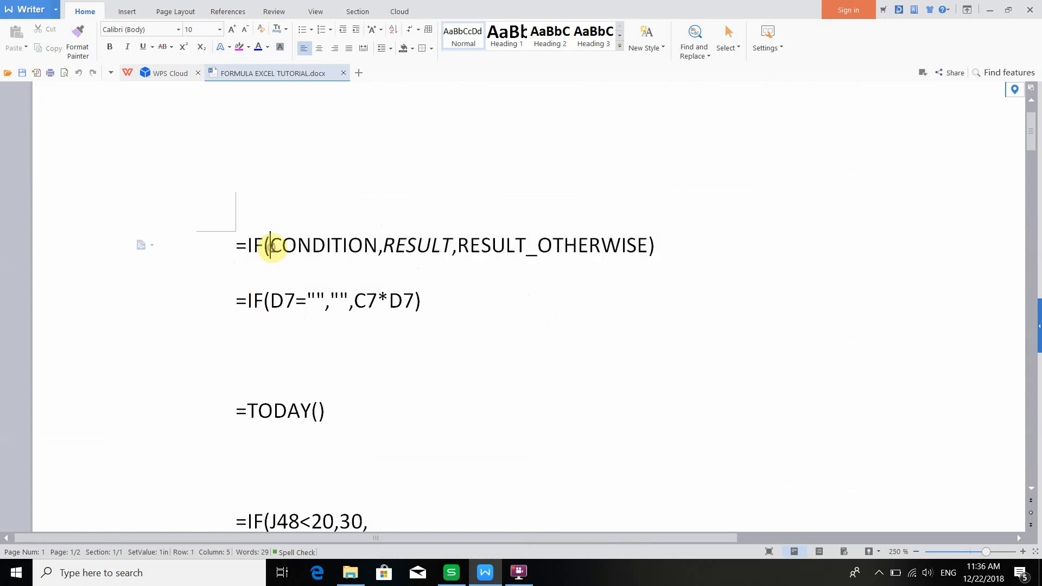
pyautogui.moveTo(271, 247); pyautogui.dragTo(378, 248)
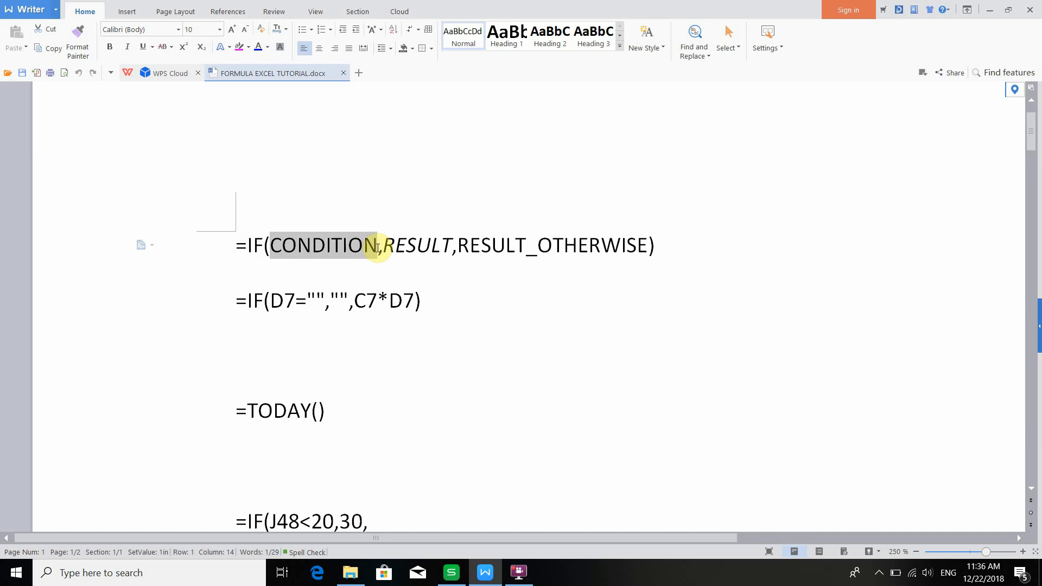
pyautogui.moveTo(382, 248); pyautogui.dragTo(446, 248)
pyautogui.moveTo(269, 248); pyautogui.dragTo(384, 249)
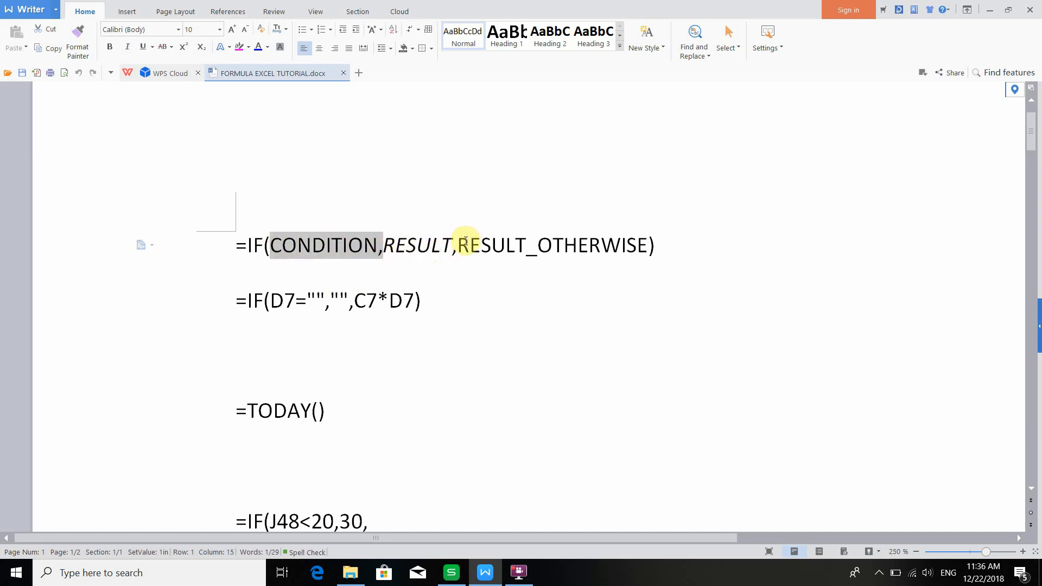
pyautogui.moveTo(470, 246); pyautogui.dragTo(647, 244)
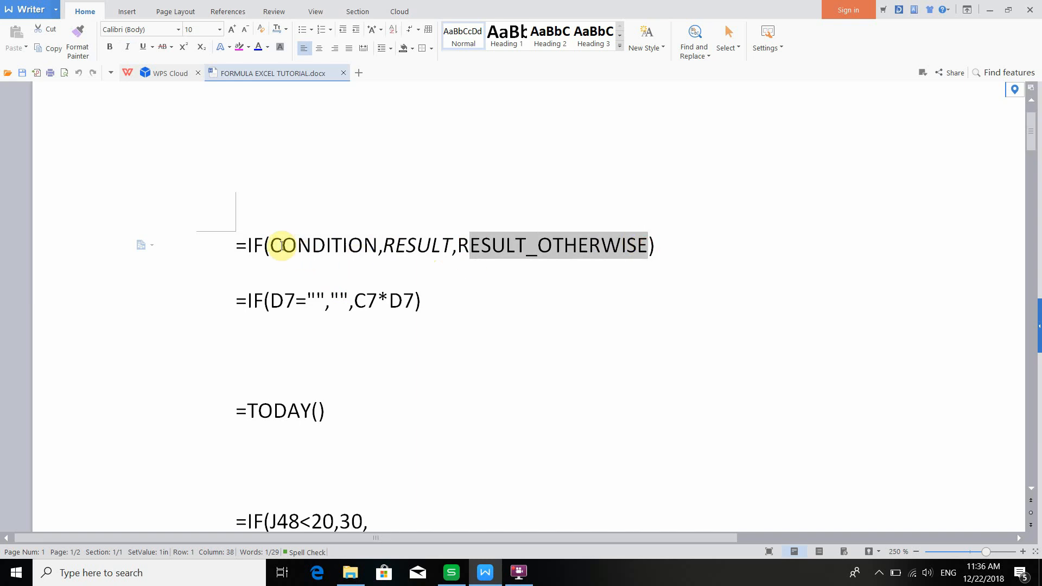
pyautogui.moveTo(282, 246); pyautogui.dragTo(378, 251)
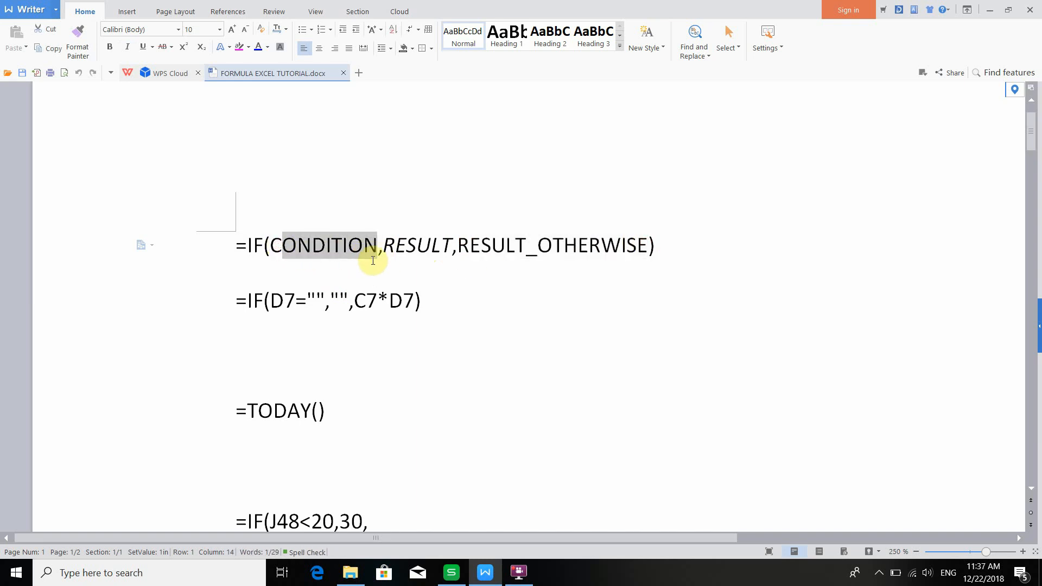
pyautogui.click(280, 242)
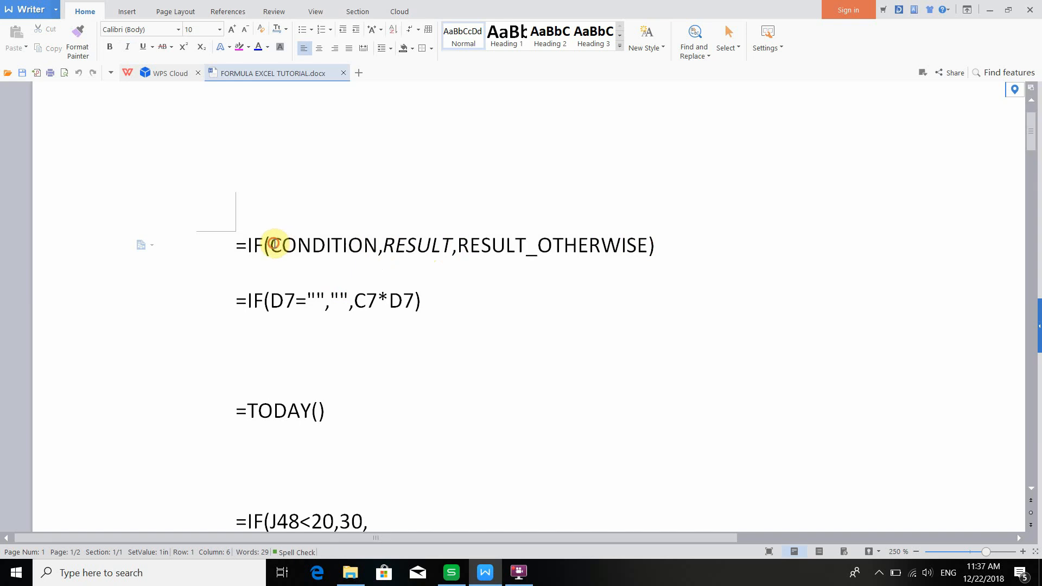
pyautogui.moveTo(274, 243); pyautogui.dragTo(449, 249)
pyautogui.click(389, 239)
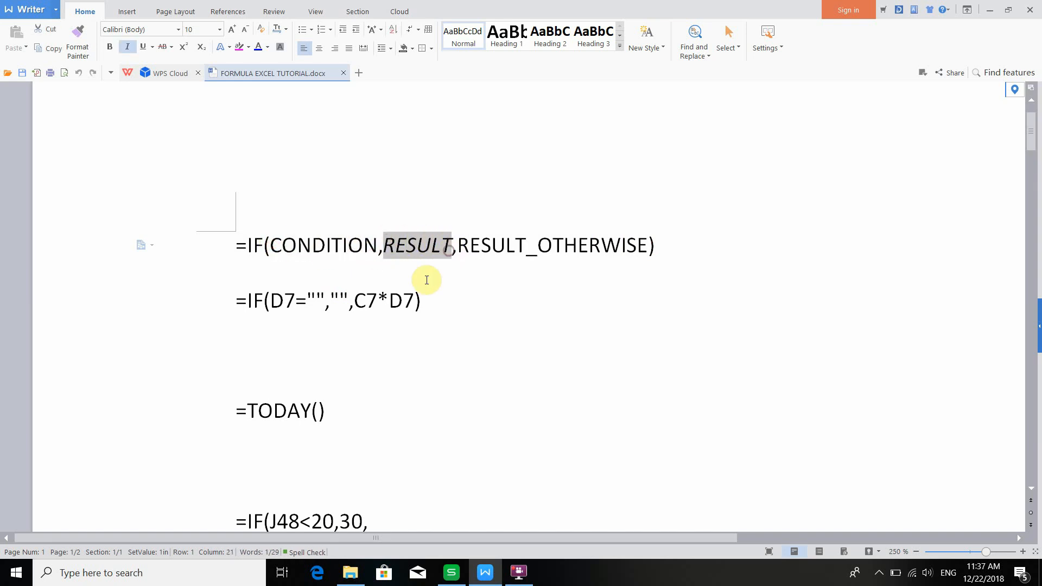
pyautogui.moveTo(270, 244); pyautogui.dragTo(365, 252)
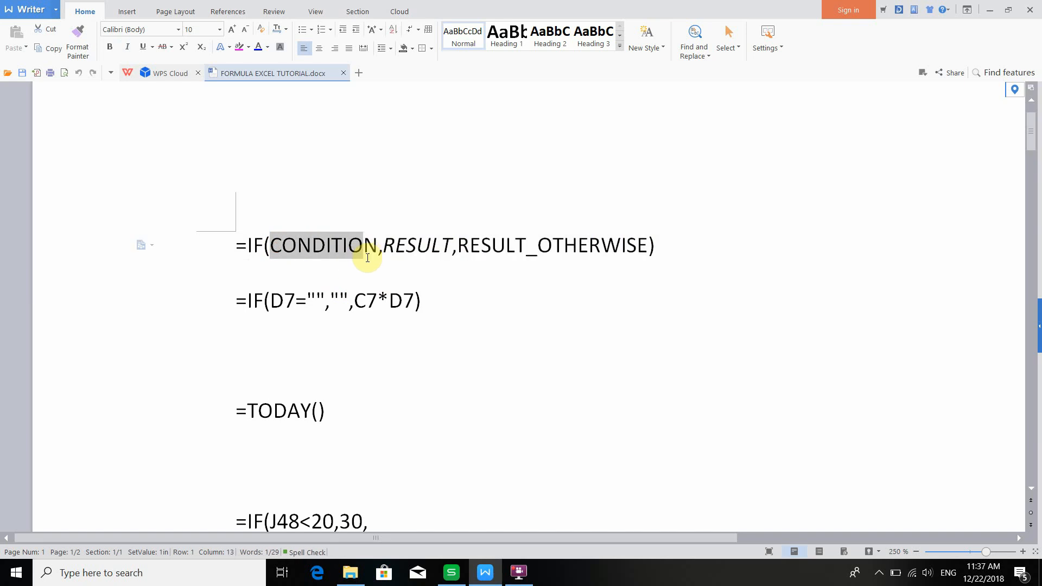
pyautogui.moveTo(459, 244); pyautogui.dragTo(644, 250)
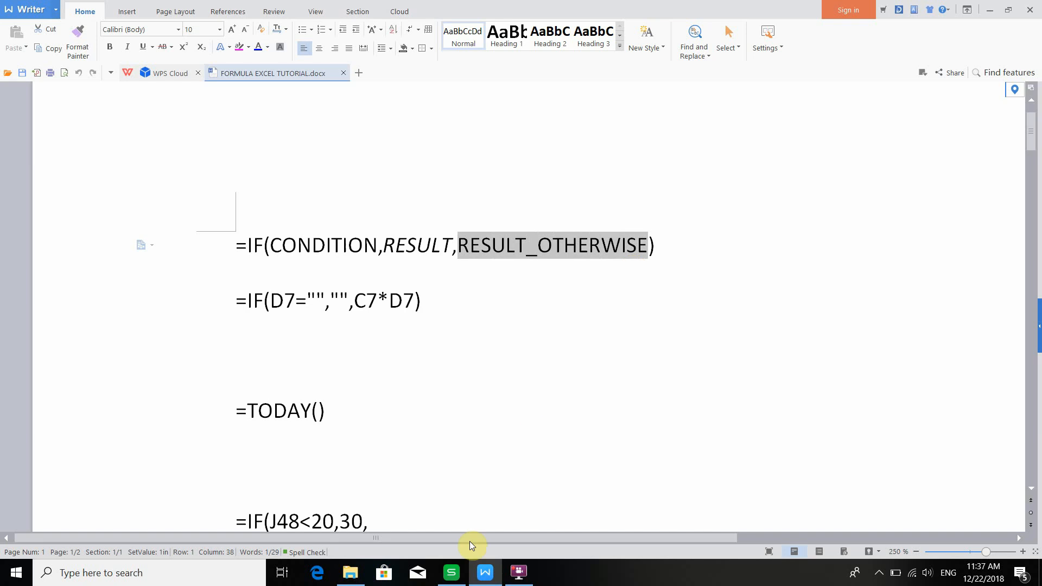
# - Switch back to the spreadsheet and review the Total cost formula =C7*D7 in cell E7
pyautogui.click(449, 574)
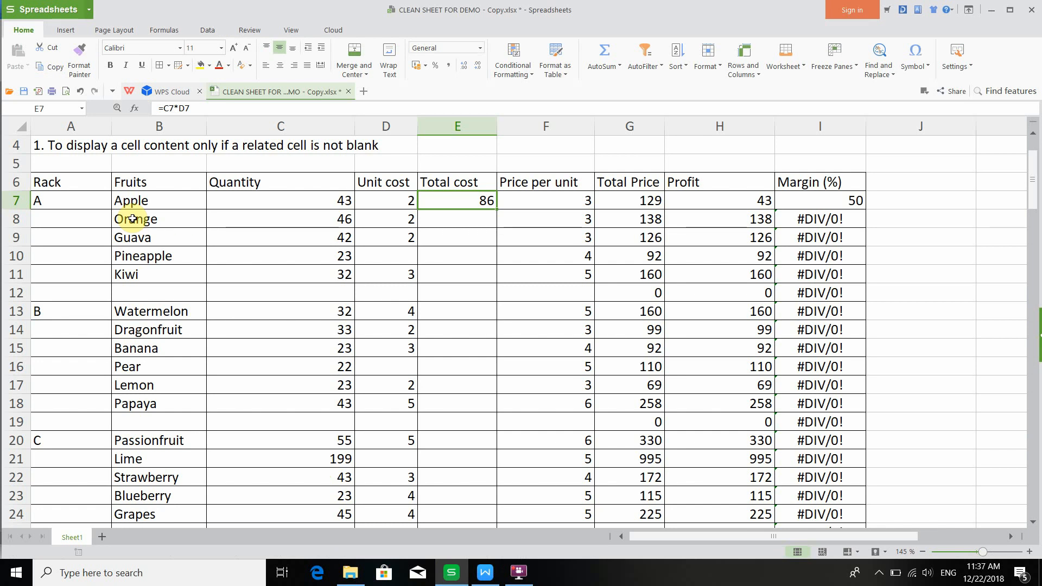
pyautogui.click(125, 145)
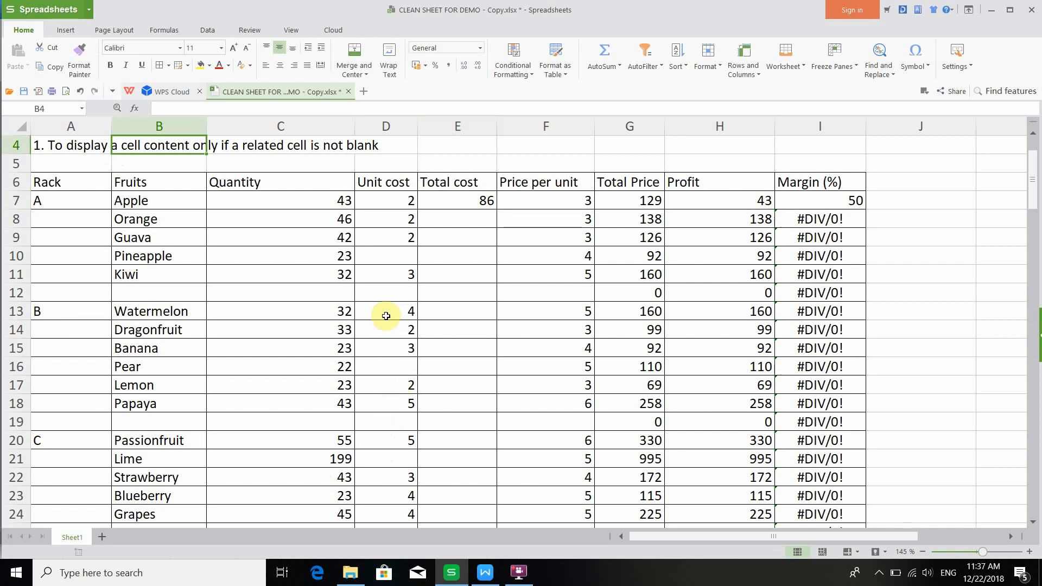
pyautogui.click(460, 200)
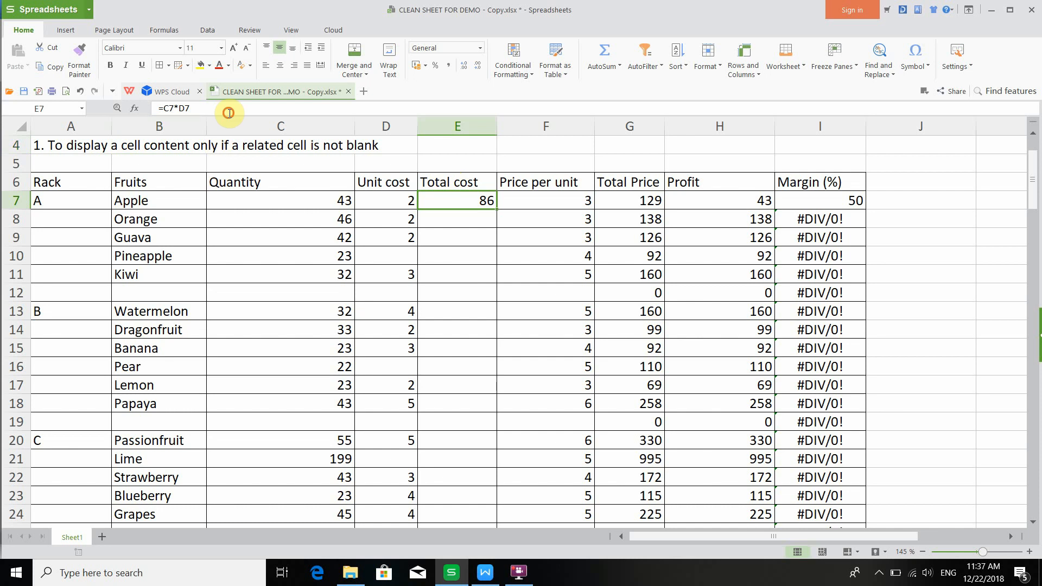
pyautogui.press('F2')
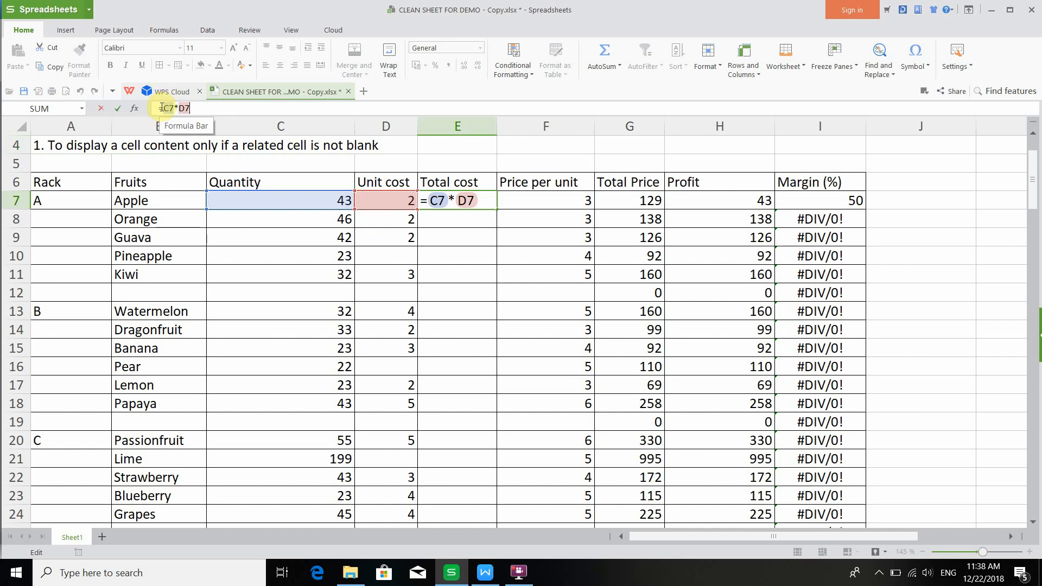
pyautogui.moveTo(160, 106); pyautogui.dragTo(200, 104)
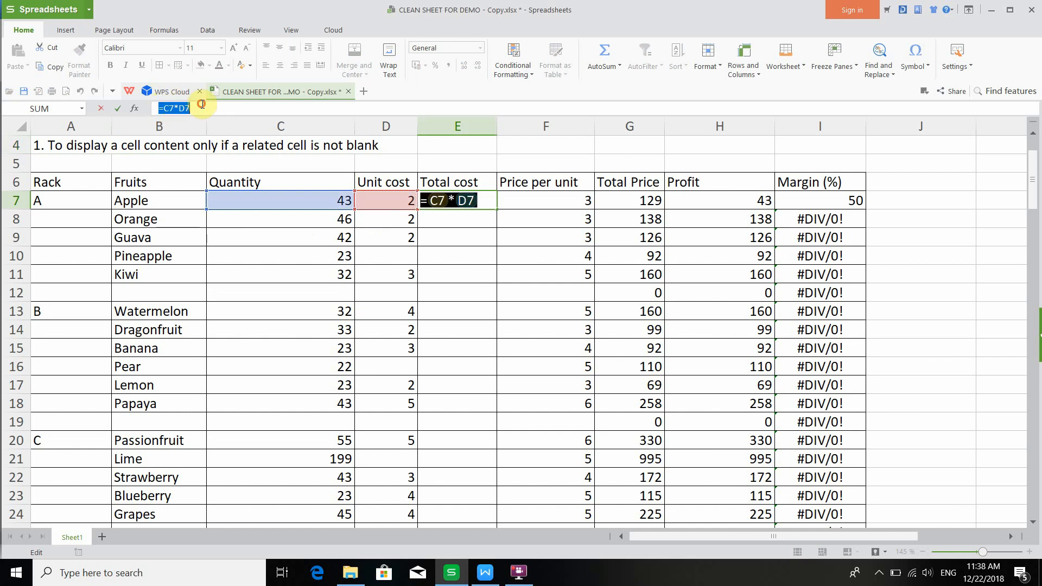
pyautogui.click(215, 105)
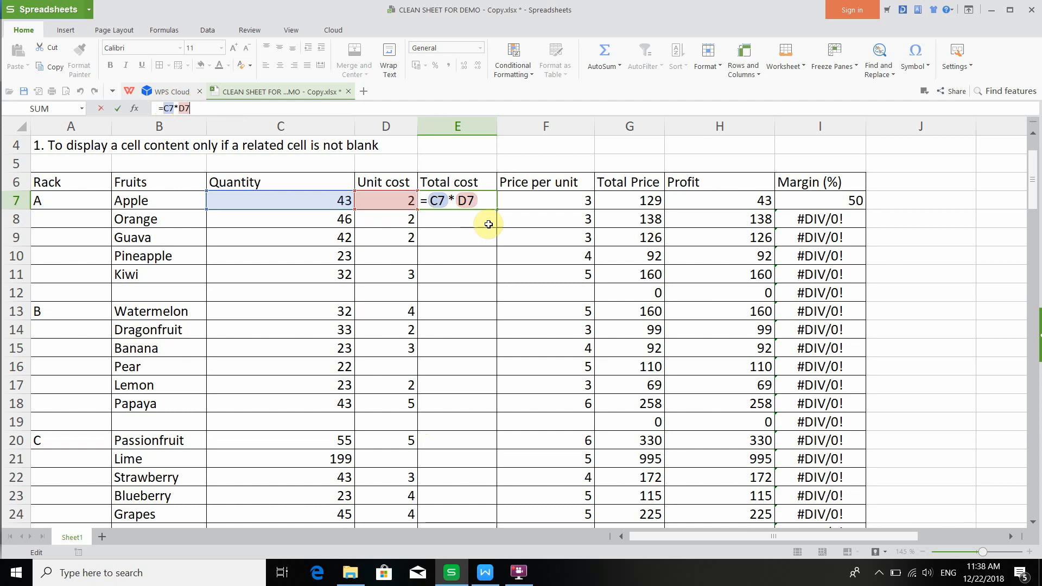
pyautogui.press('Return')
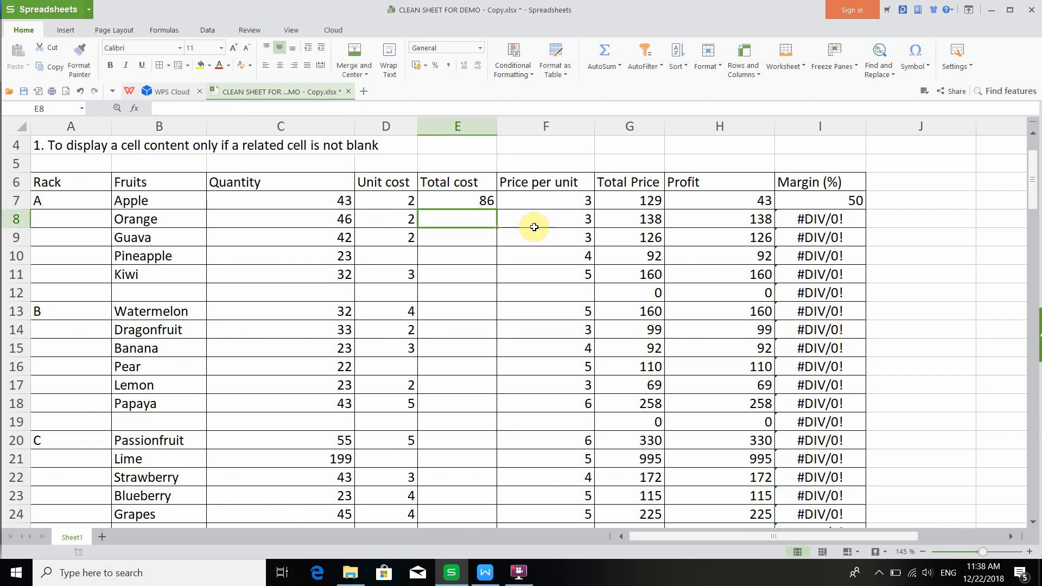
# - Fill the E7 Total cost formula down the Total cost column
pyautogui.click(479, 206)
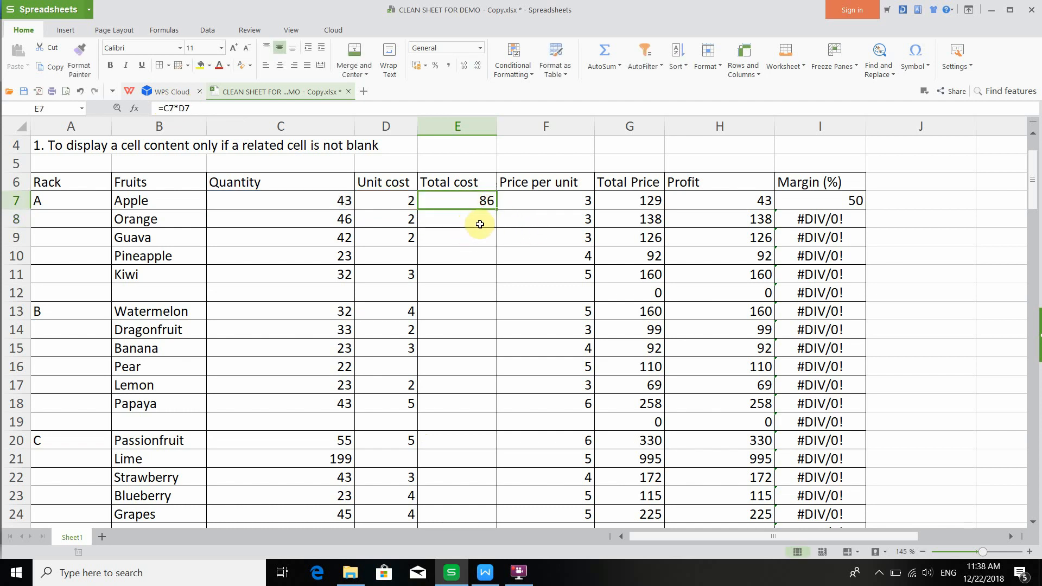
pyautogui.moveTo(497, 211); pyautogui.dragTo(491, 482)
pyautogui.scroll(4, 465, 283)
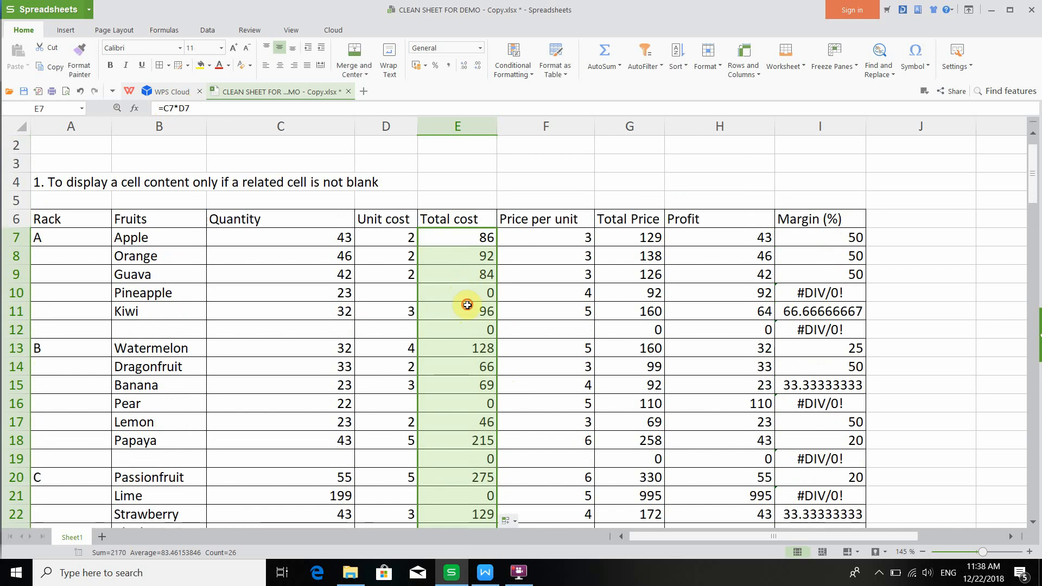
# - Check the copied Total cost formulas in several rows of column E, including rows with blank unit costs
pyautogui.click(467, 305)
pyautogui.click(473, 251)
pyautogui.click(475, 233)
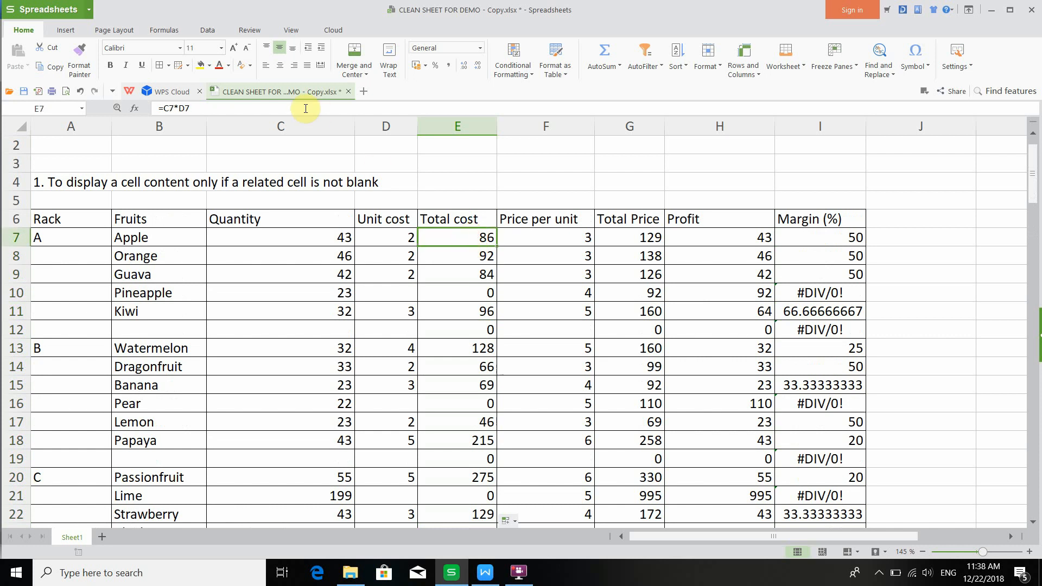
pyautogui.click(444, 256)
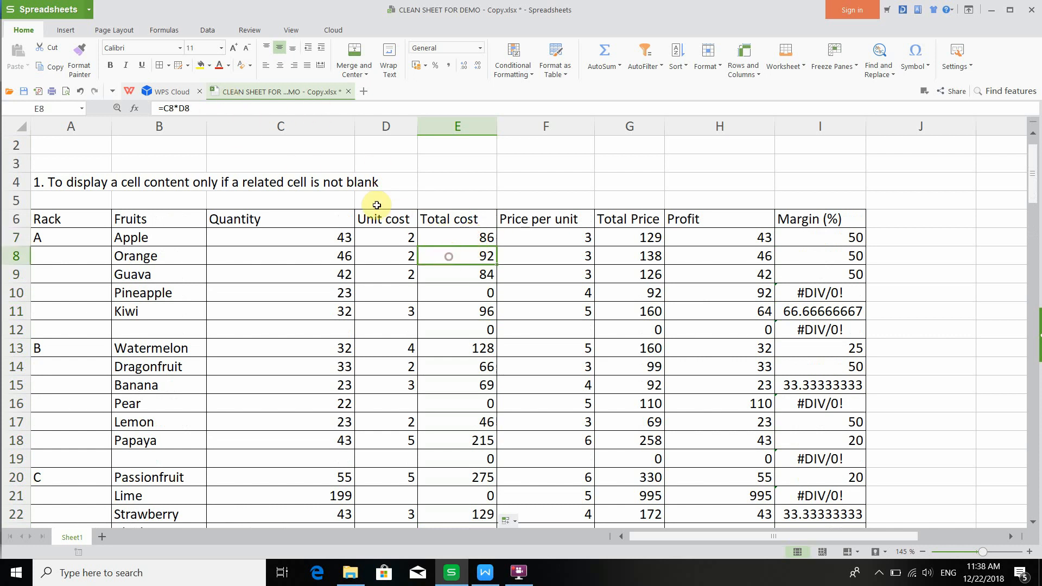
pyautogui.click(444, 311)
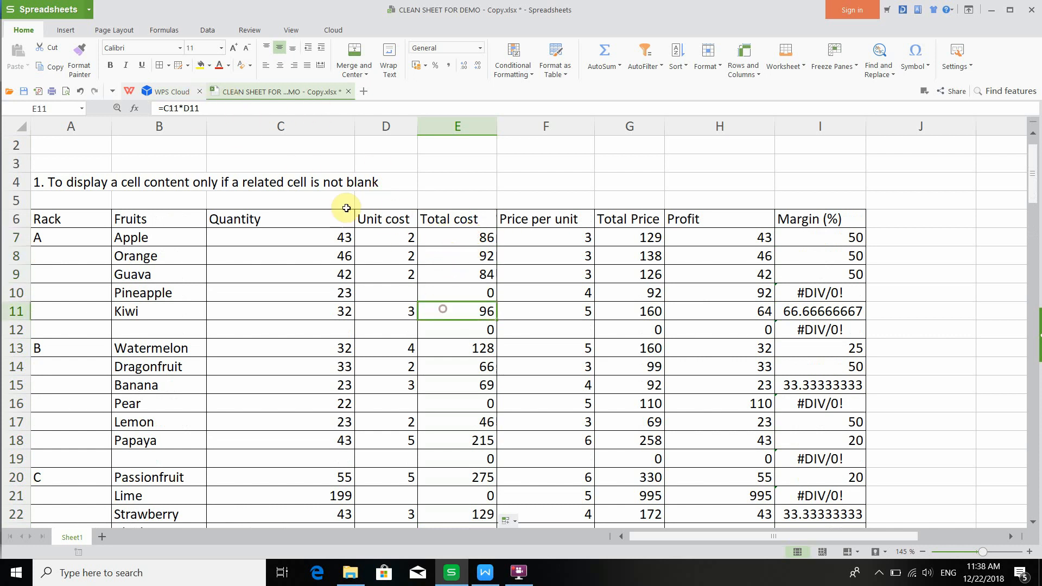
pyautogui.click(457, 361)
pyautogui.click(457, 387)
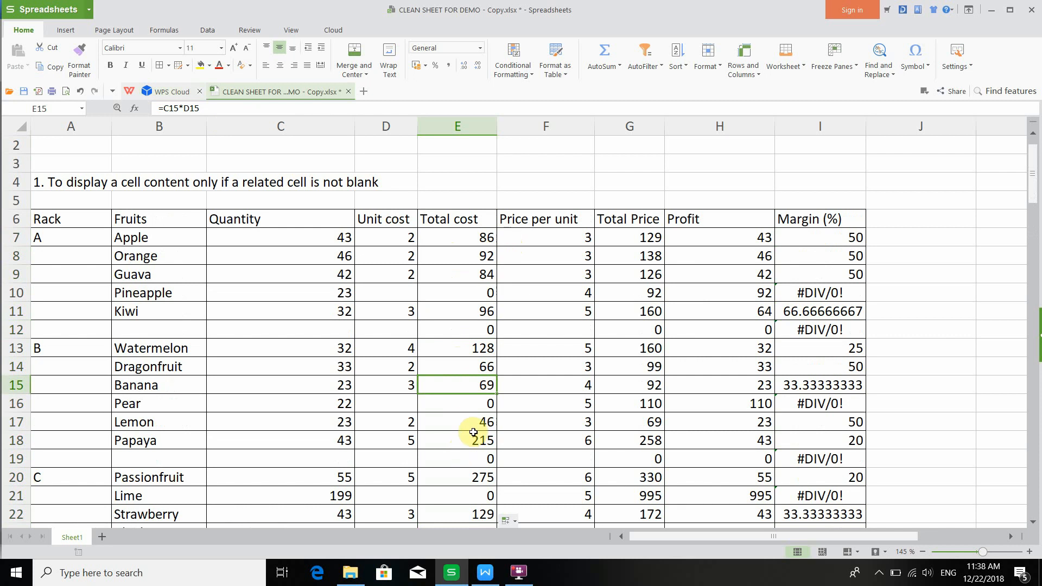
pyautogui.click(473, 237)
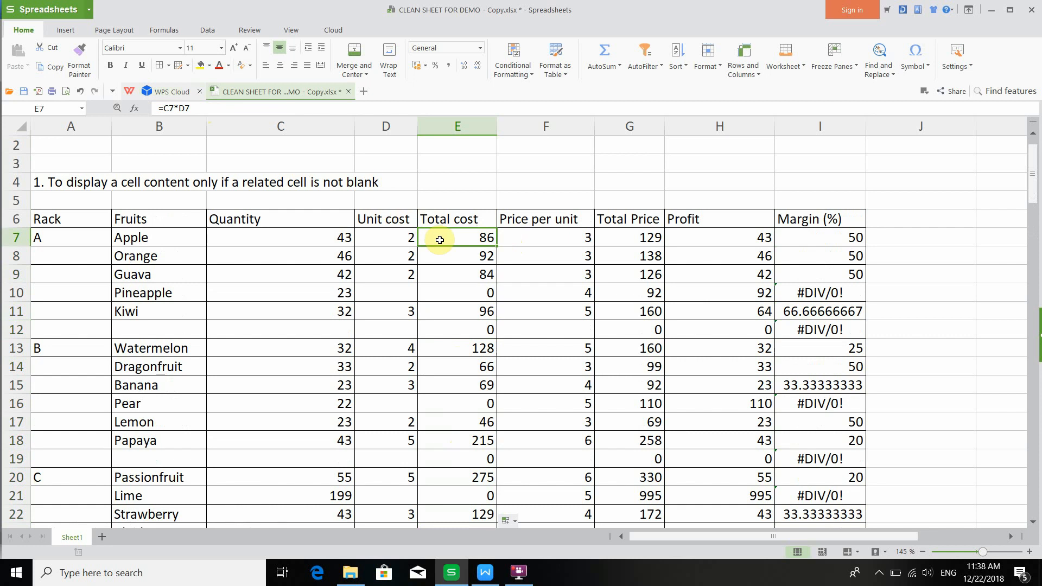
pyautogui.click(449, 273)
pyautogui.click(451, 298)
pyautogui.click(452, 317)
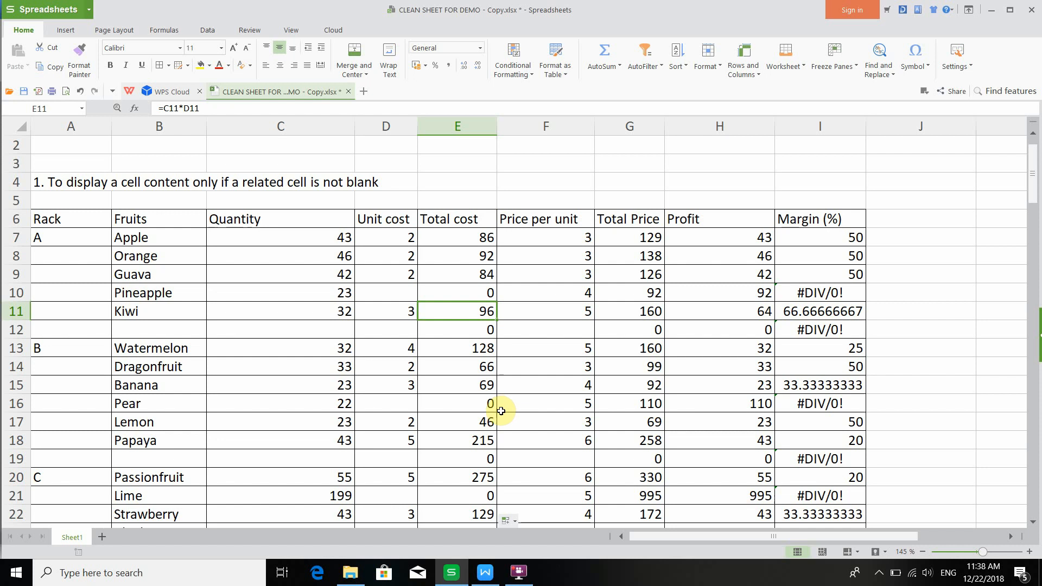
pyautogui.click(485, 239)
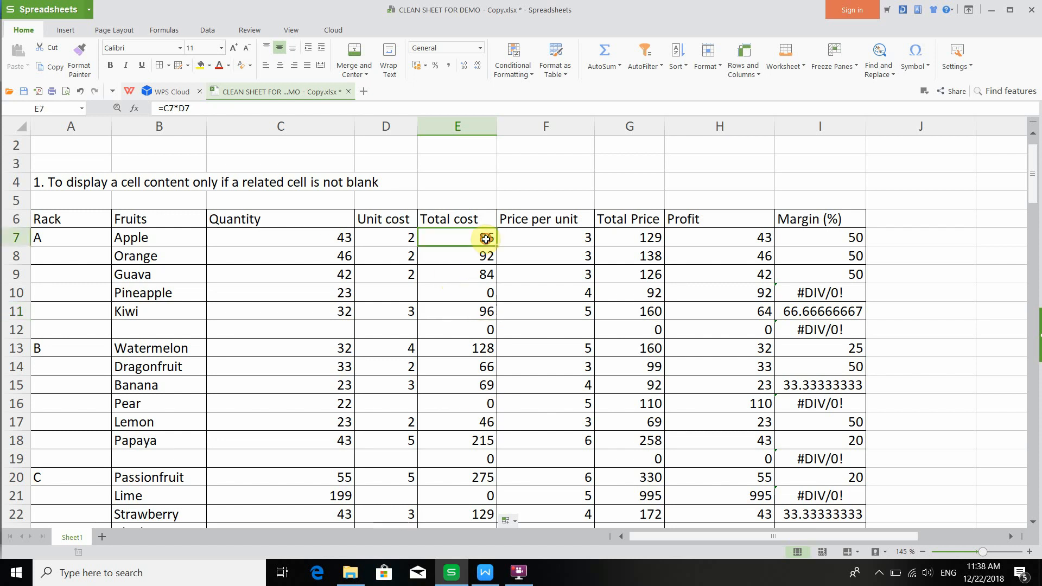
pyautogui.click(477, 298)
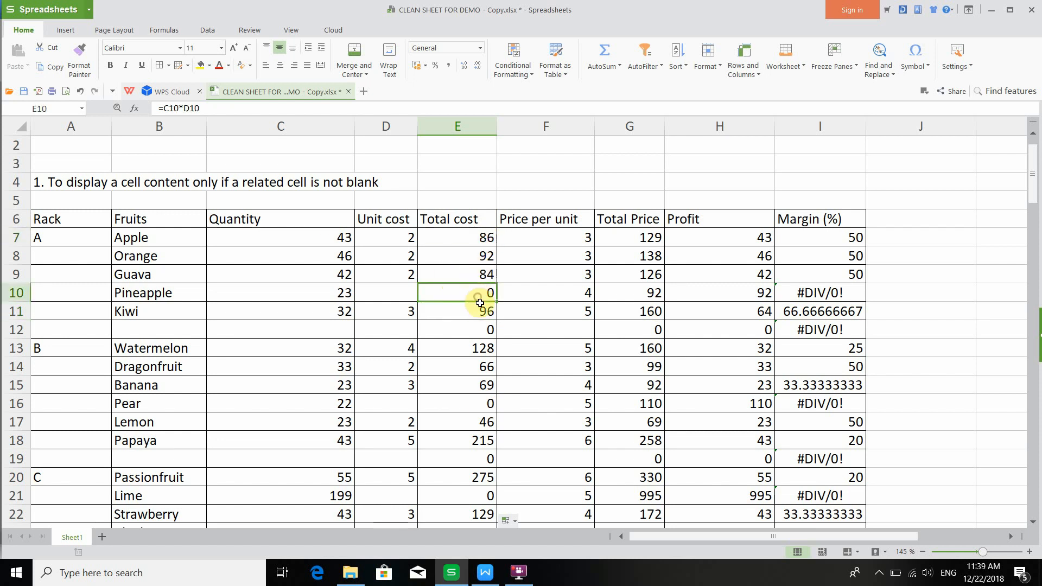
pyautogui.click(479, 327)
pyautogui.click(475, 401)
pyautogui.scroll(-2, 475, 391)
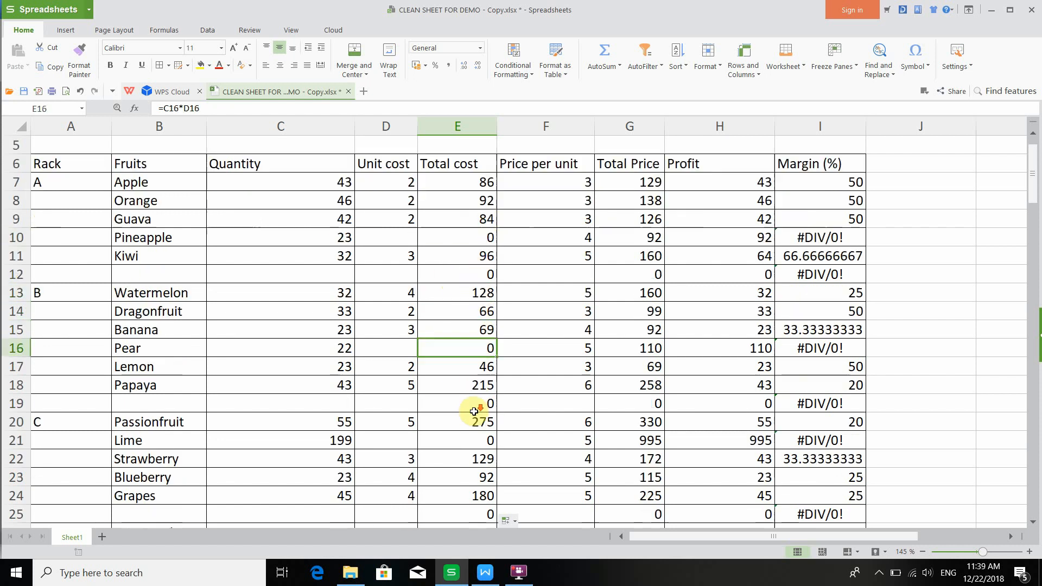
pyautogui.click(476, 353)
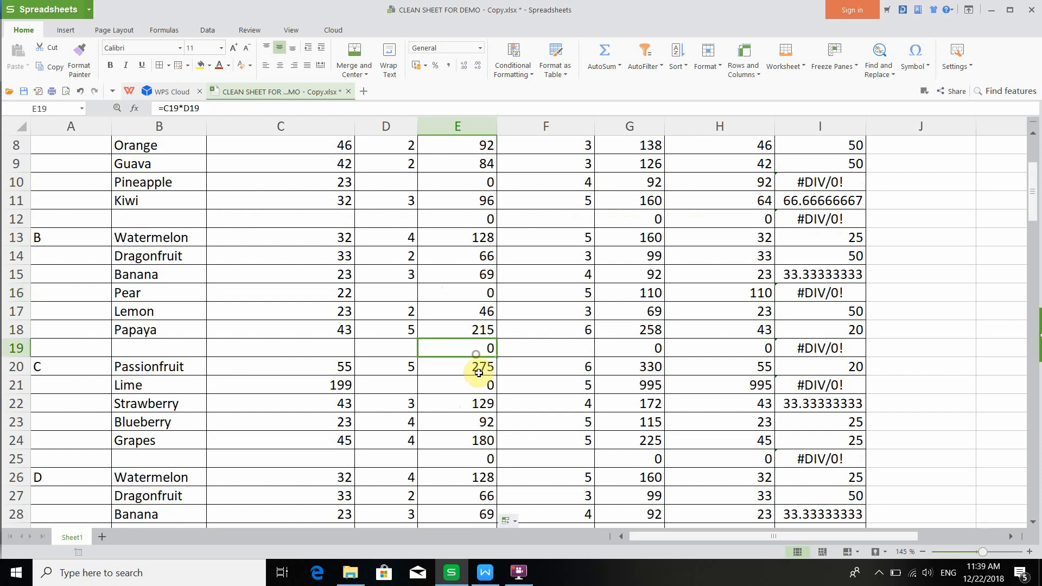
# - Inspect the Margin column errors and the rows with blank Unit cost cells, including rows 10, 12, 16 and 19
pyautogui.click(479, 383)
pyautogui.scroll(2, 808, 212)
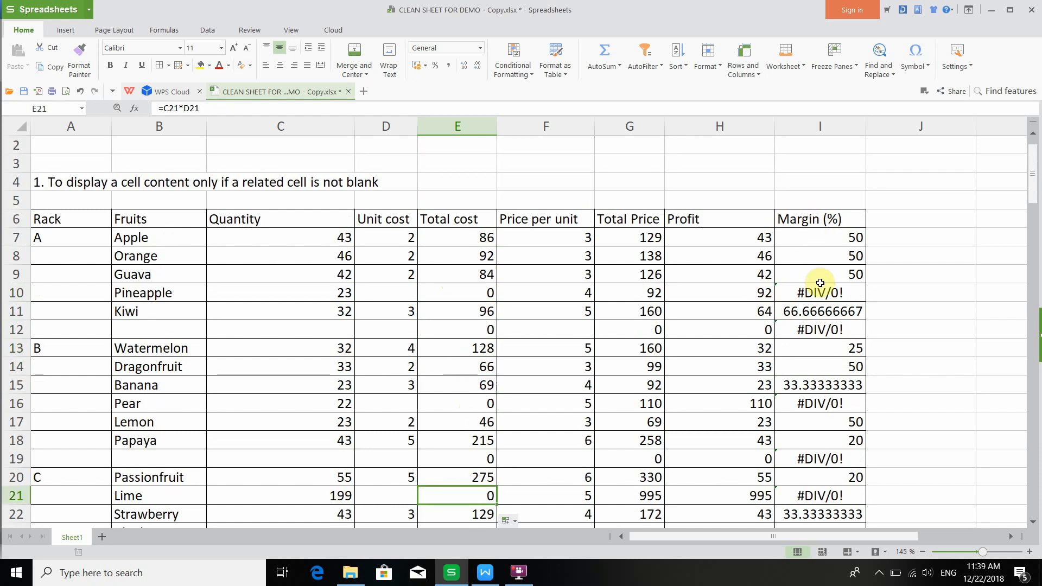
pyautogui.click(819, 293)
pyautogui.click(819, 329)
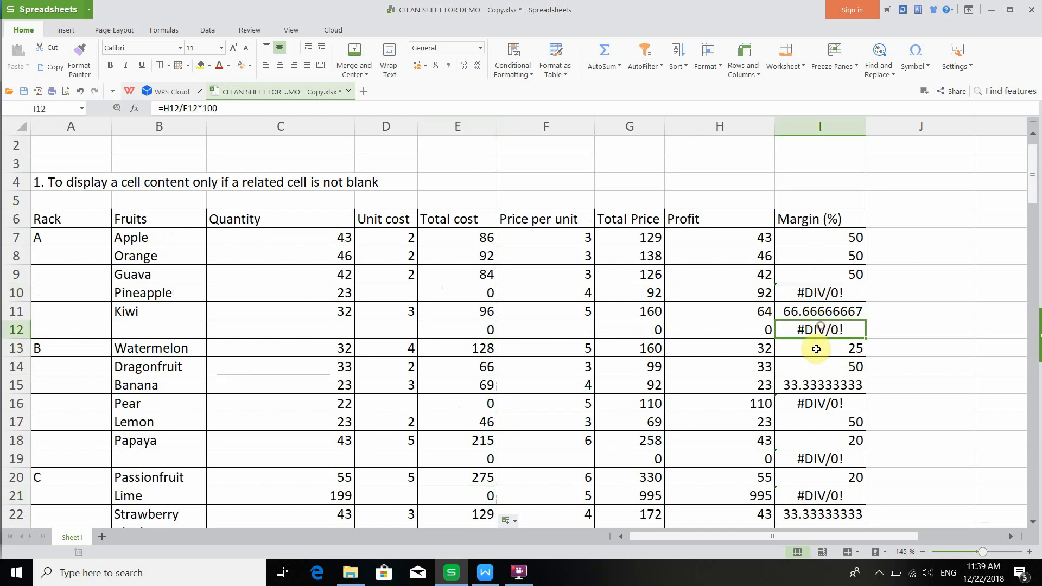
pyautogui.click(818, 404)
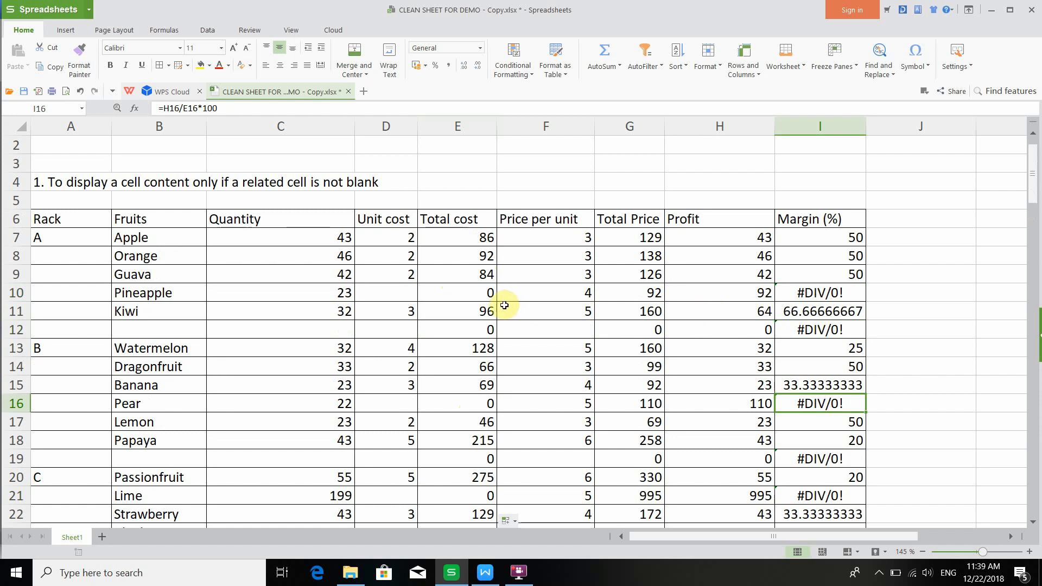
pyautogui.click(399, 298)
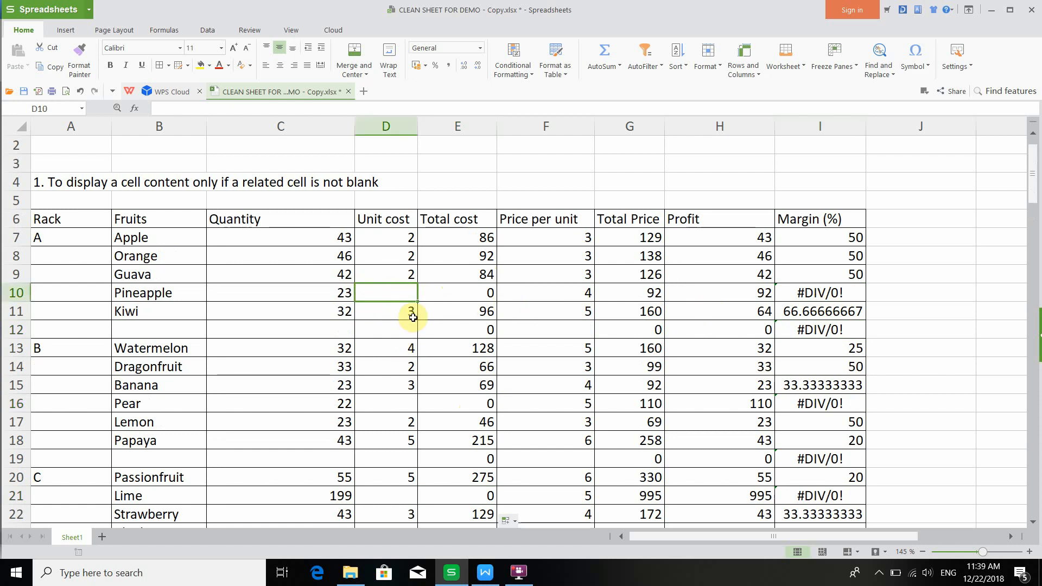
pyautogui.click(395, 335)
pyautogui.click(398, 404)
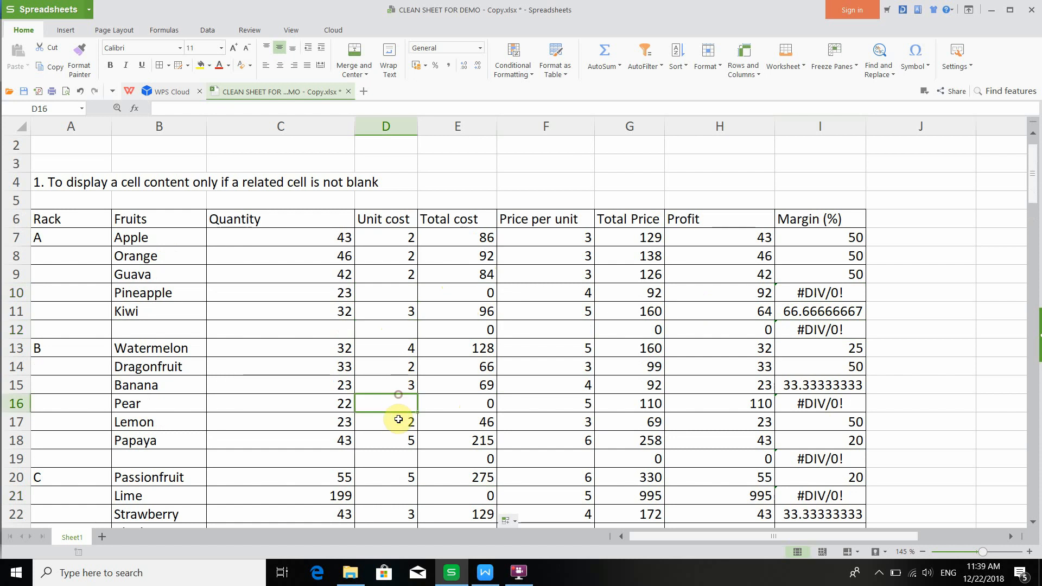
pyautogui.click(401, 459)
pyautogui.click(450, 459)
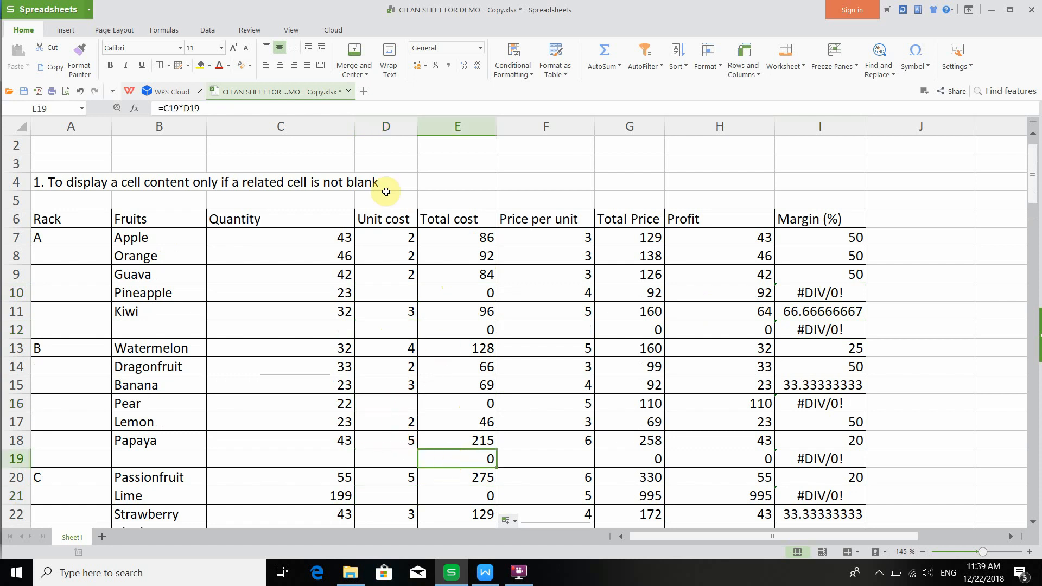
# - Switch to the formula document, highlight the whole IF syntax line, and return to the spreadsheet
pyautogui.click(487, 571)
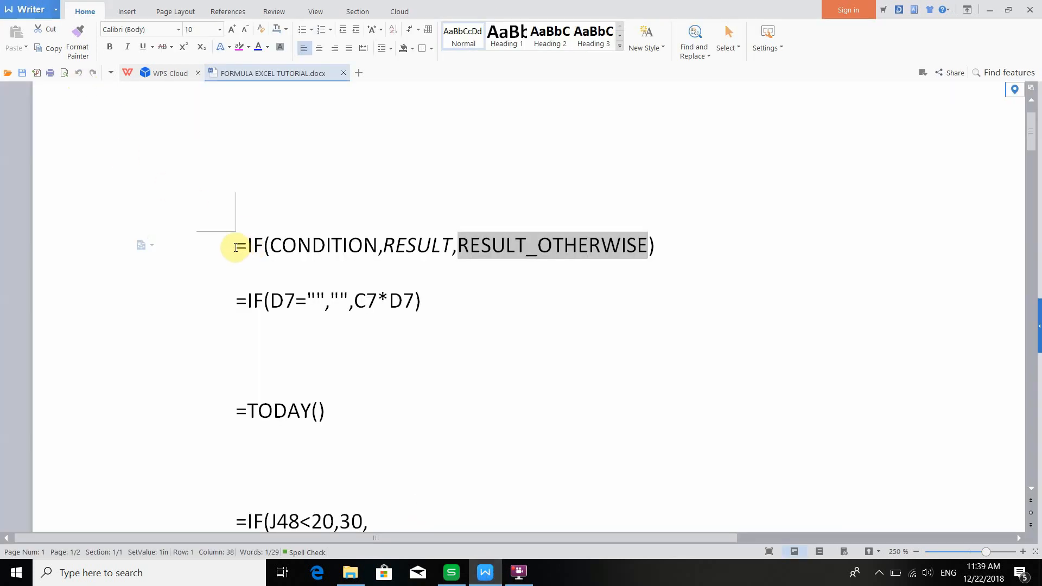
pyautogui.moveTo(236, 247); pyautogui.dragTo(667, 251)
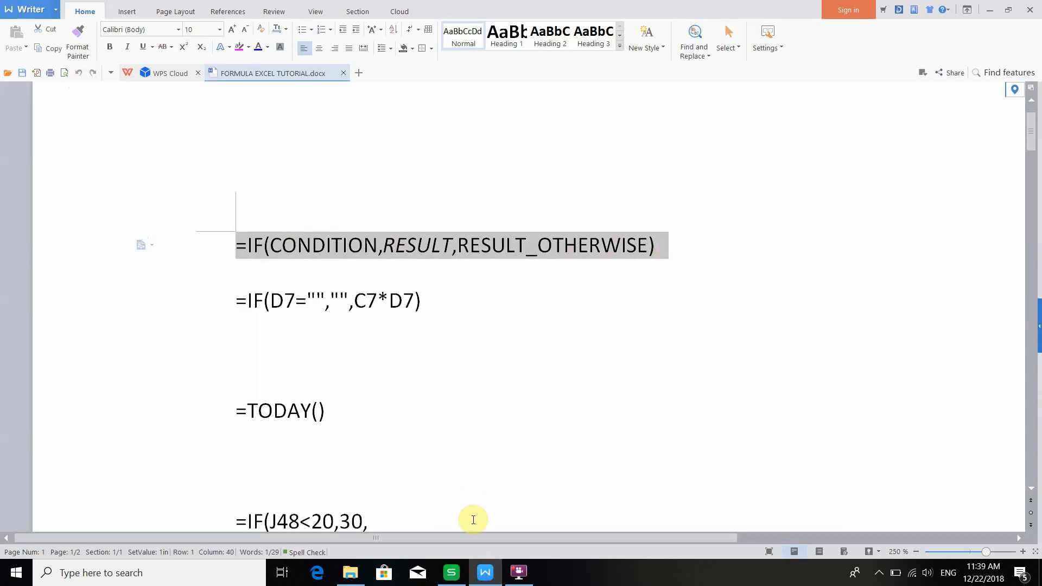
pyautogui.click(451, 572)
# - Rewrite the Total cost formula in E7 as =IF(D7="","",C7*D7)
pyautogui.click(421, 243)
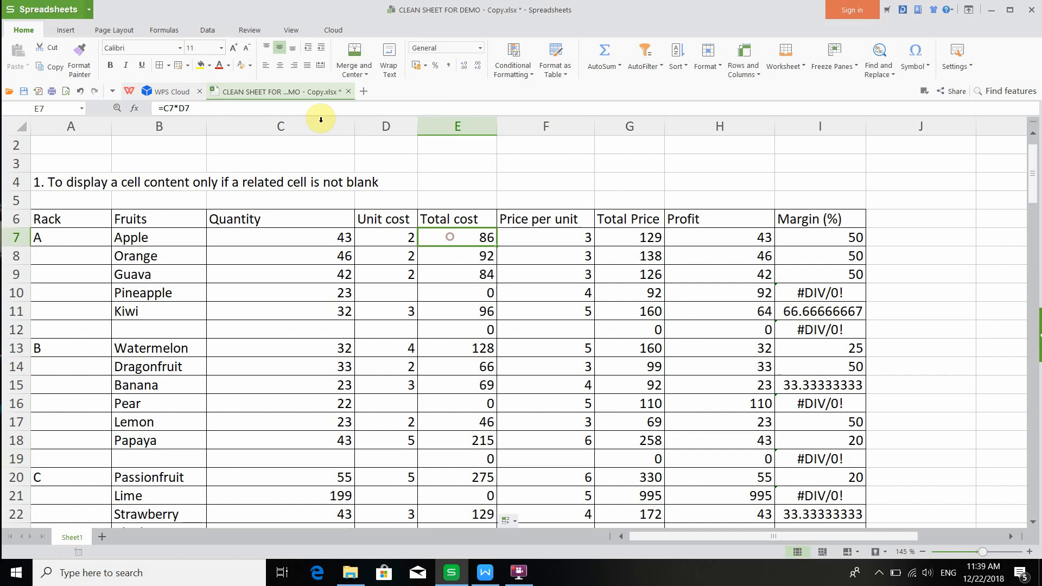
pyautogui.click(166, 108)
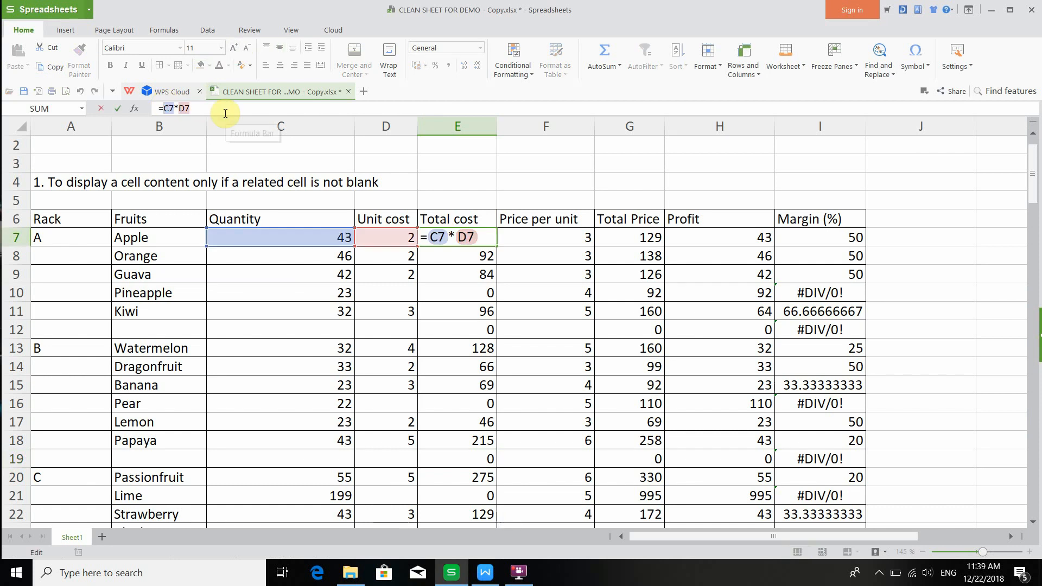
pyautogui.write('IF(')
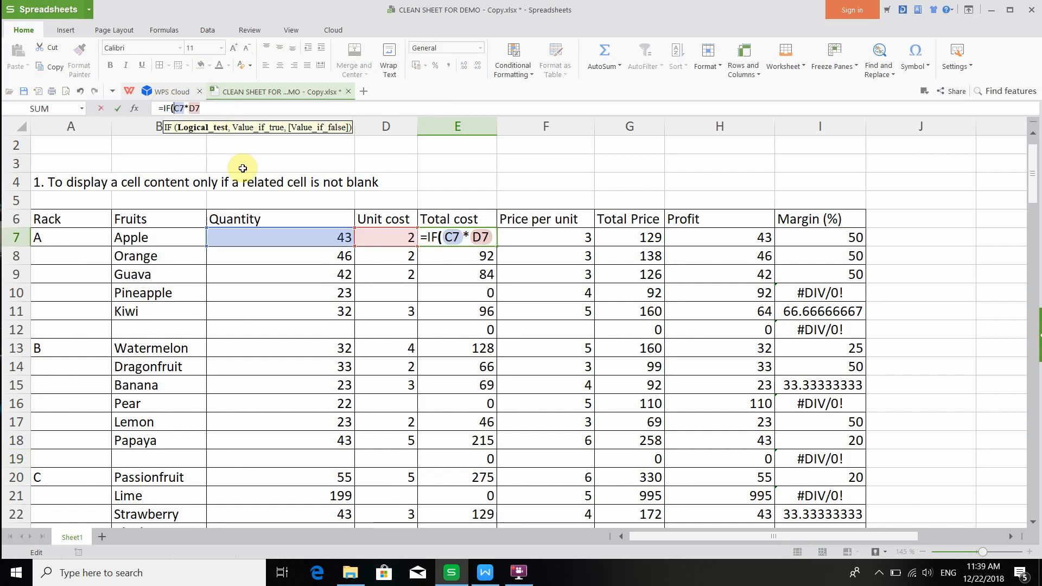
pyautogui.click(379, 234)
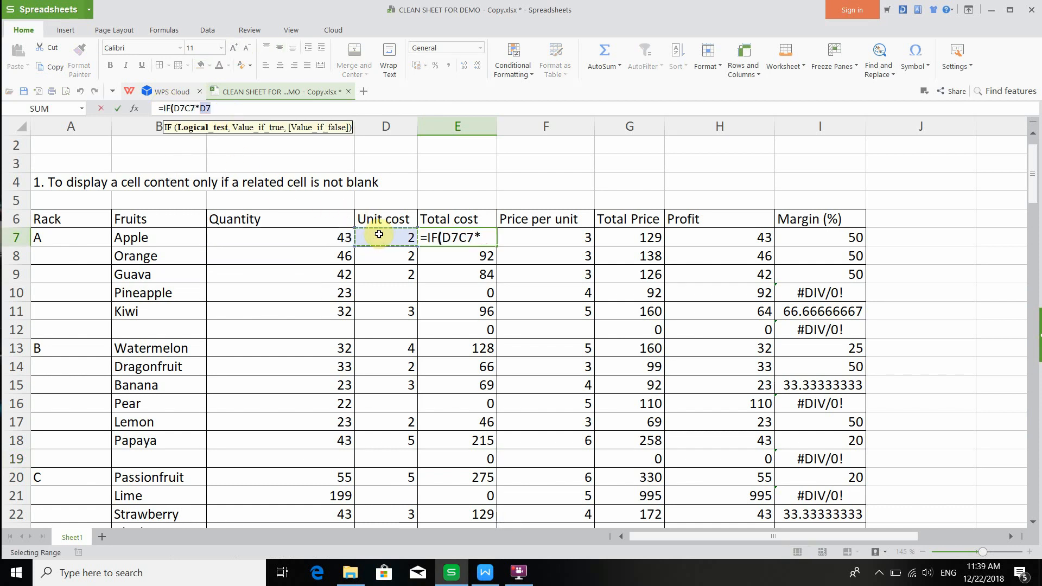
pyautogui.write('="",')
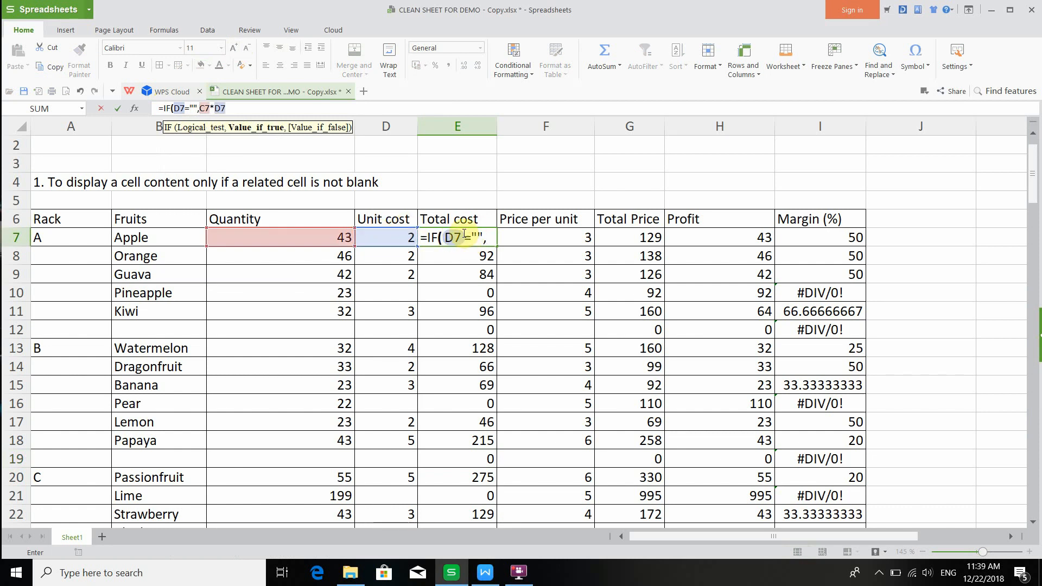
pyautogui.write('"",C7*D7')
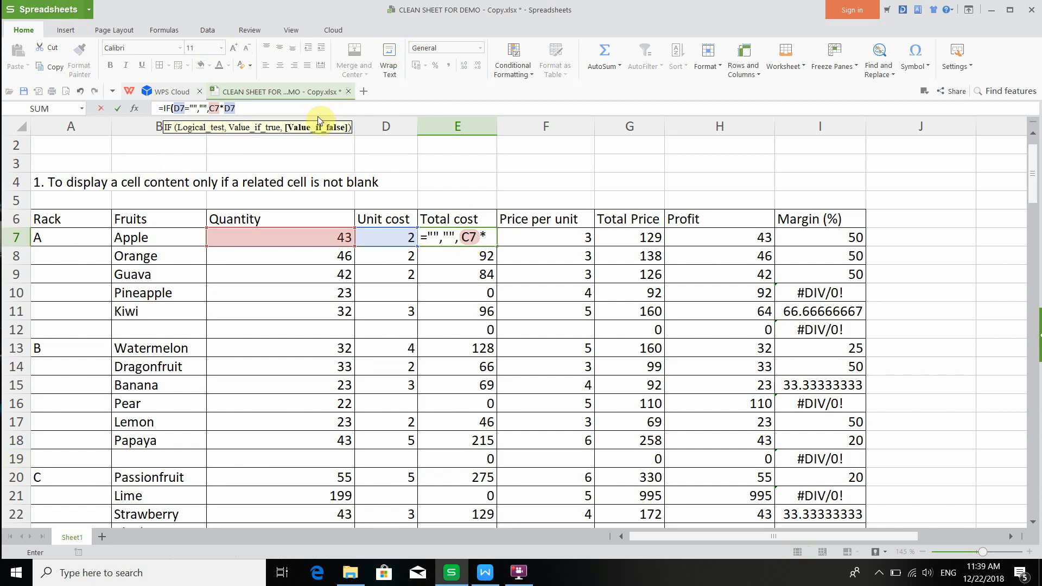
pyautogui.write(')')
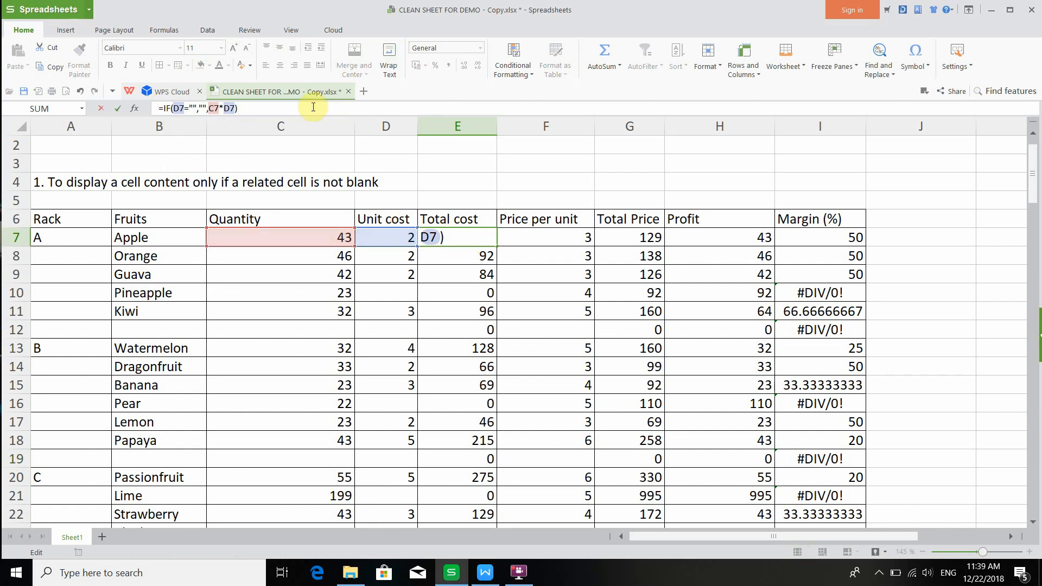
pyautogui.press('Return')
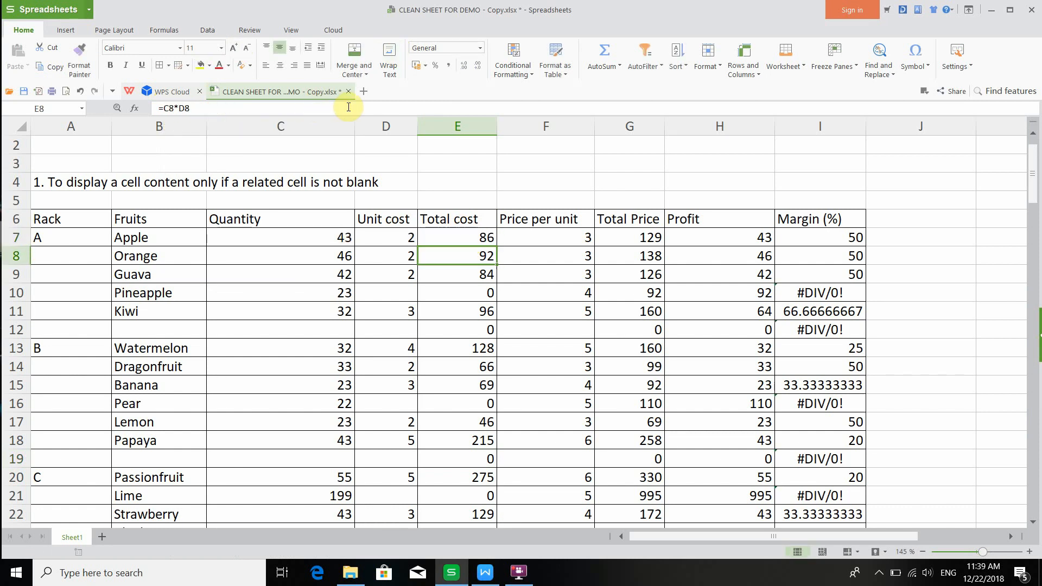
# - Review the E7 IF formula in the formula bar, highlighting its C7*D7 result part
pyautogui.click(444, 233)
pyautogui.click(260, 110)
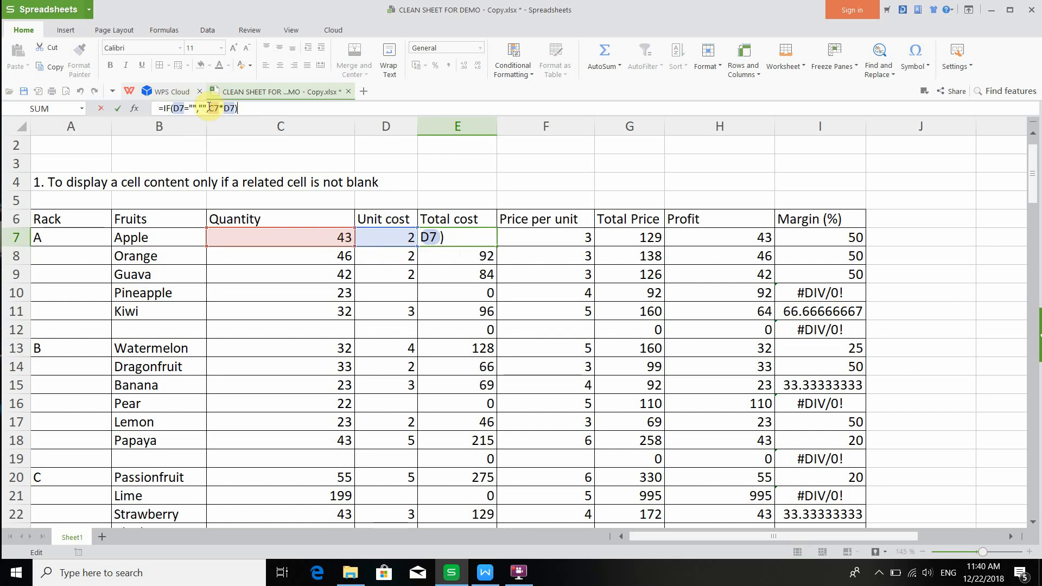
pyautogui.click(208, 108)
pyautogui.moveTo(210, 108); pyautogui.dragTo(235, 110)
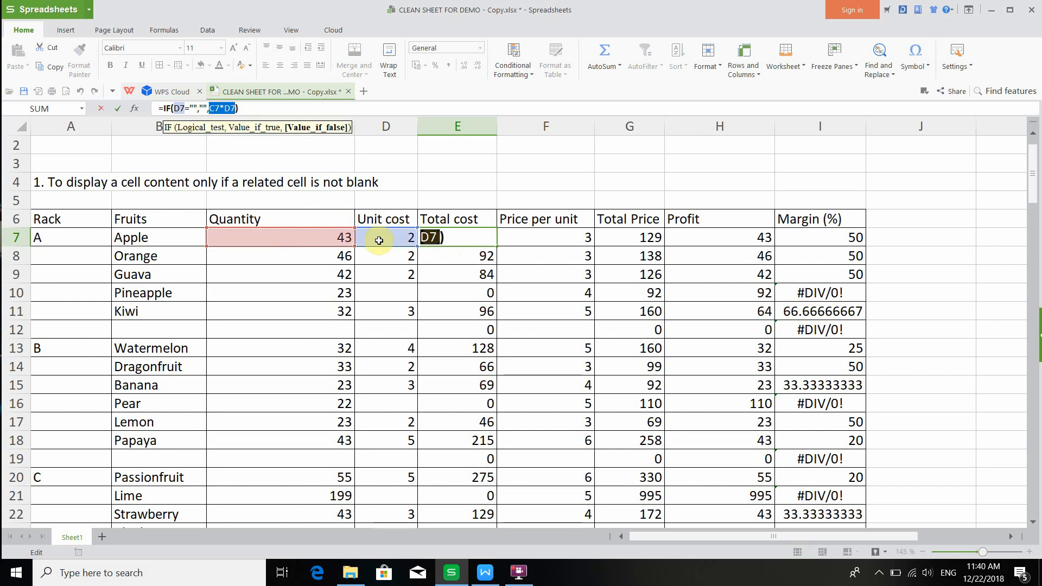
pyautogui.click(293, 105)
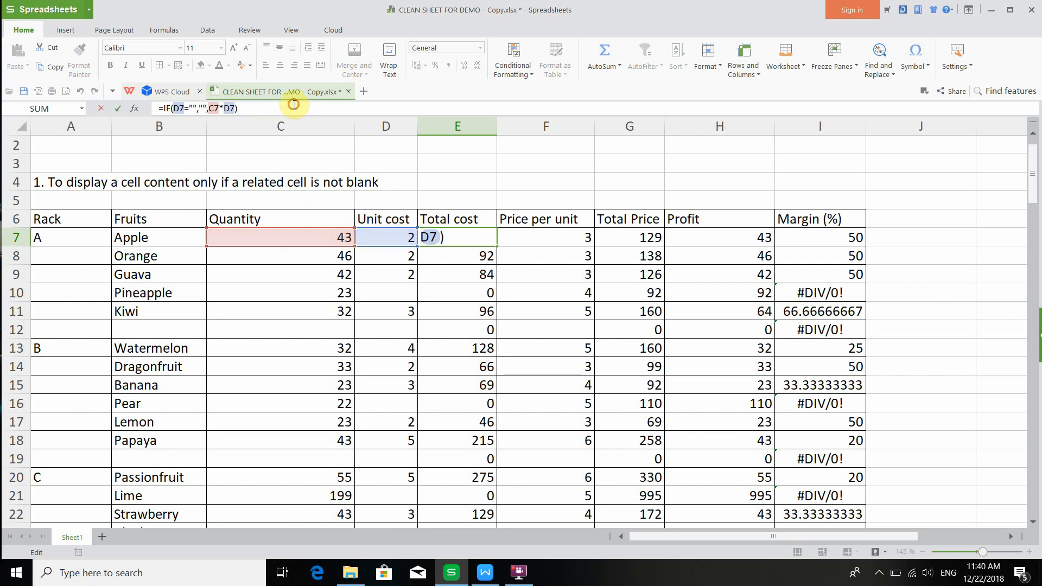
pyautogui.press('Return')
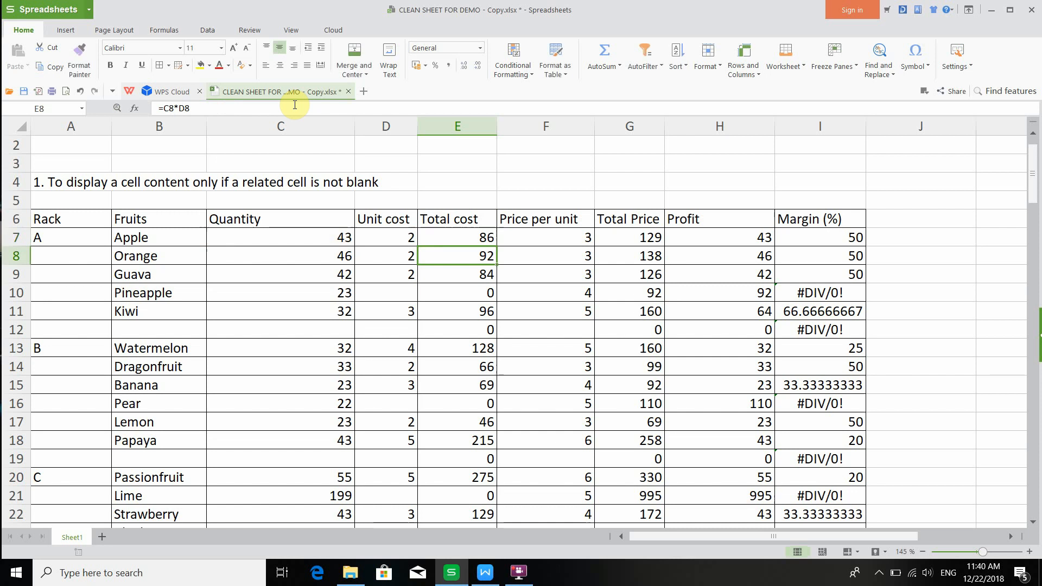
# - Fill the E7 IF formula down the Total cost column and check the rows with blank unit costs
pyautogui.click(425, 242)
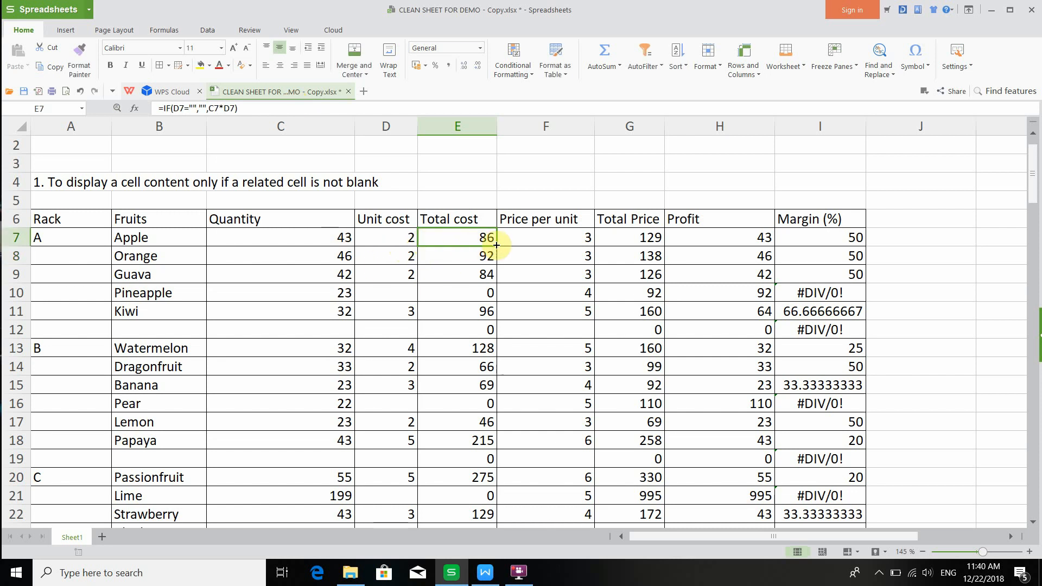
pyautogui.moveTo(496, 245); pyautogui.dragTo(484, 510)
pyautogui.scroll(3, 455, 278)
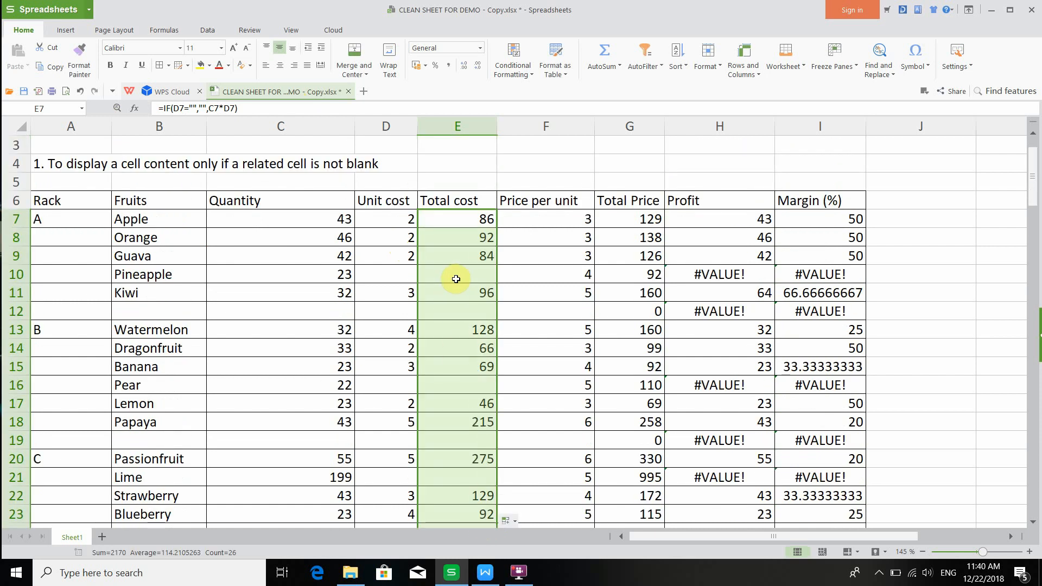
pyautogui.click(456, 279)
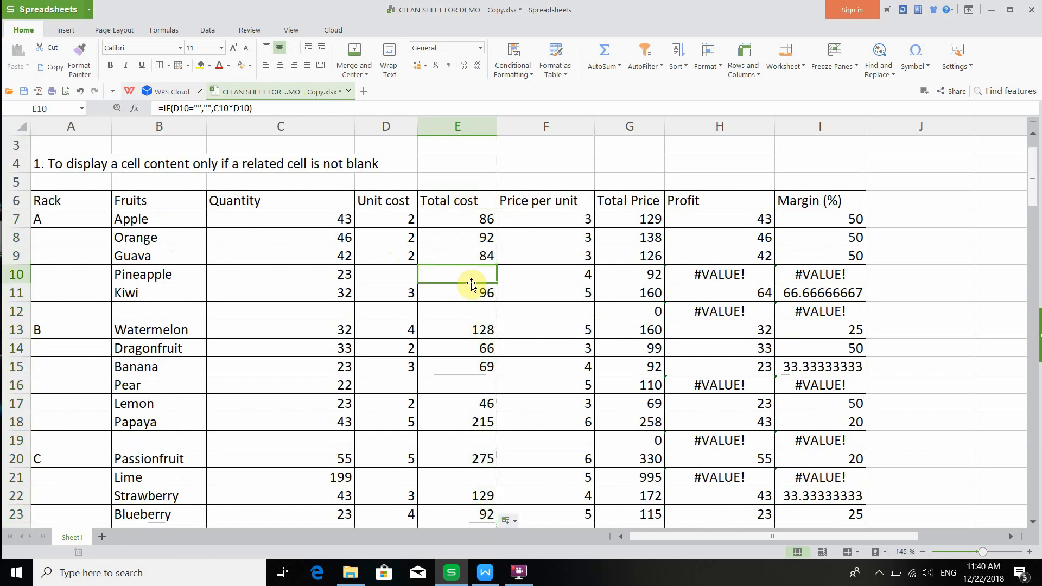
pyautogui.click(395, 278)
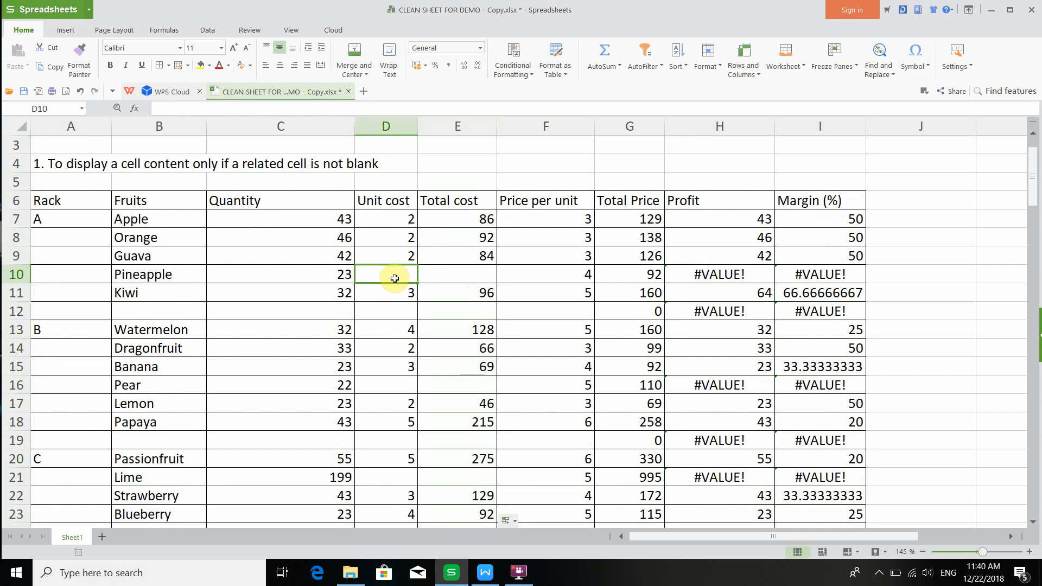
# - Rewrite the Total Price formula in G7 as =IF(F7="","",C7*F7)
pyautogui.click(654, 221)
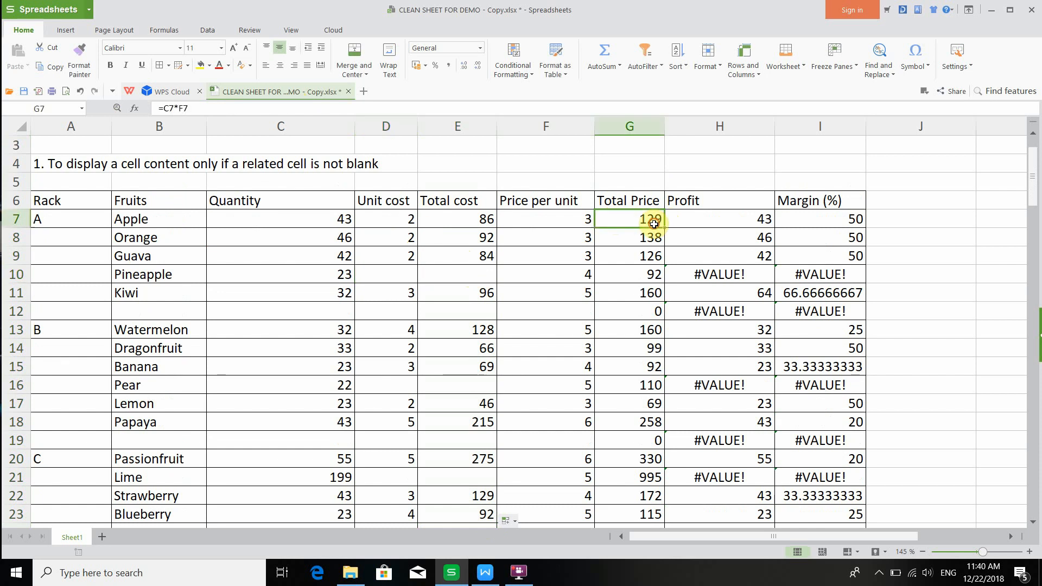
pyautogui.click(166, 110)
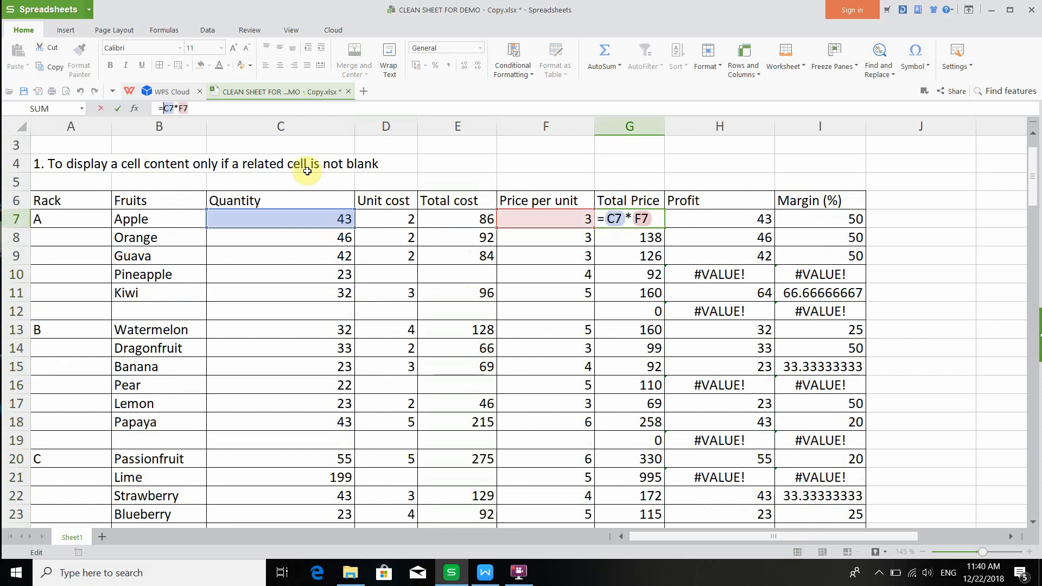
pyautogui.write('IF(')
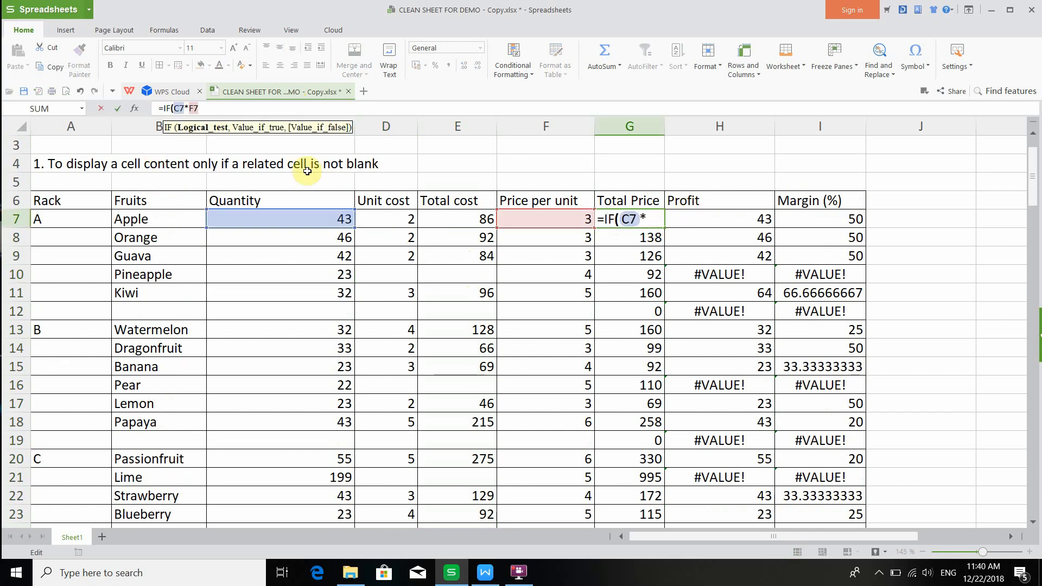
pyautogui.click(532, 218)
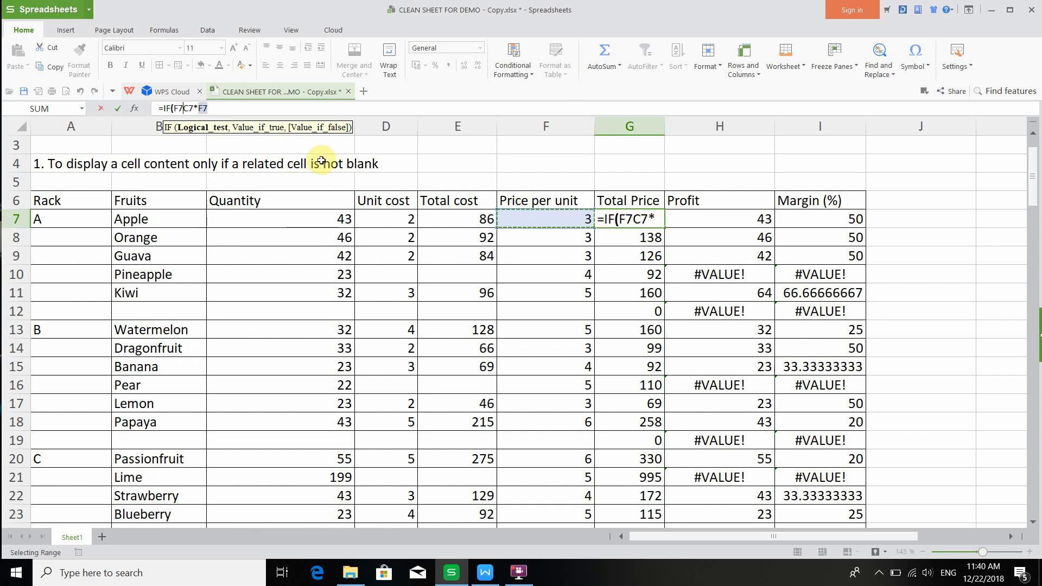
pyautogui.write('="",')
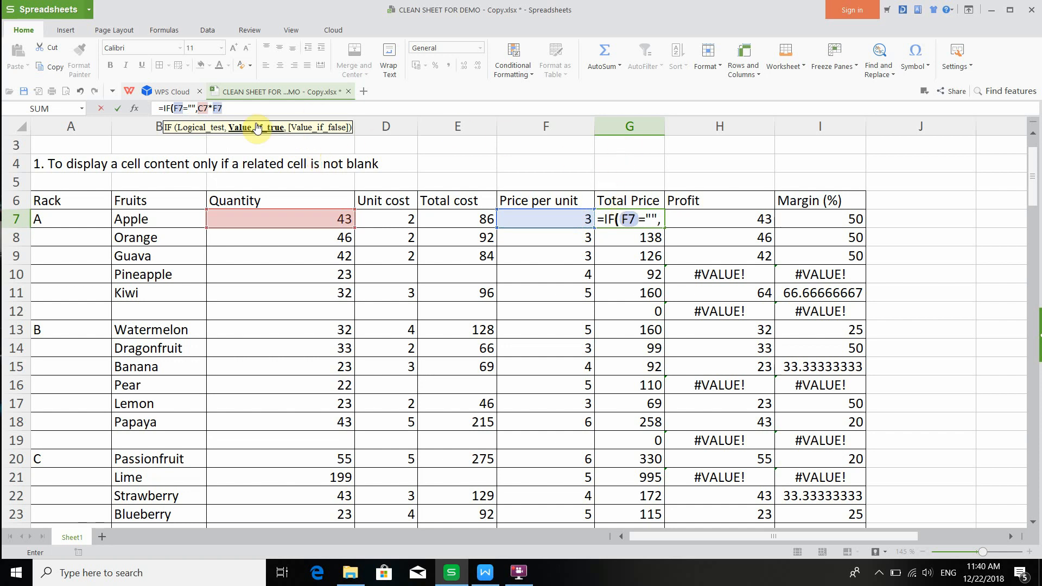
pyautogui.write('"",')
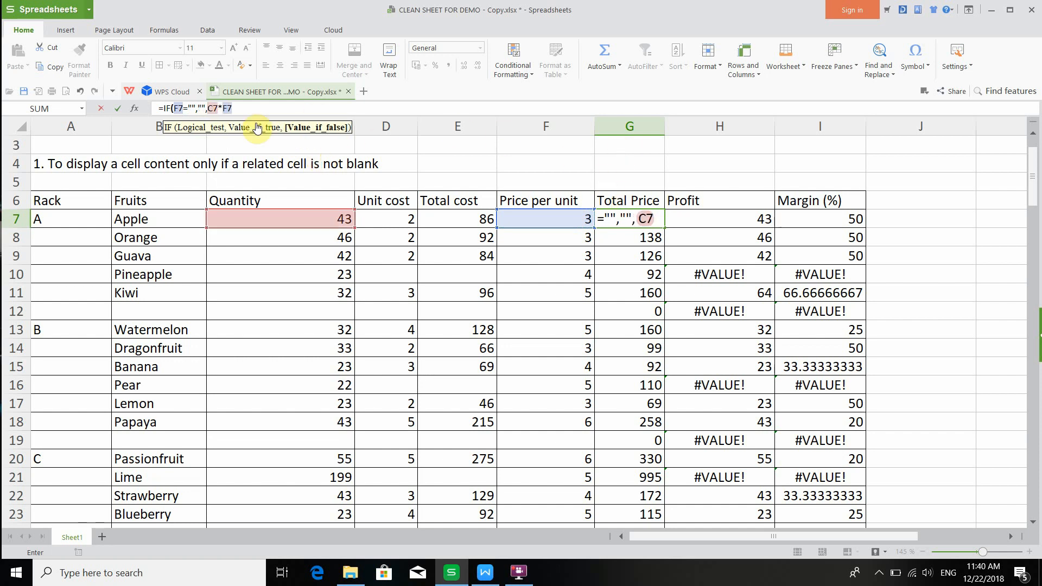
pyautogui.click(257, 115)
pyautogui.write(')')
pyautogui.press('Return')
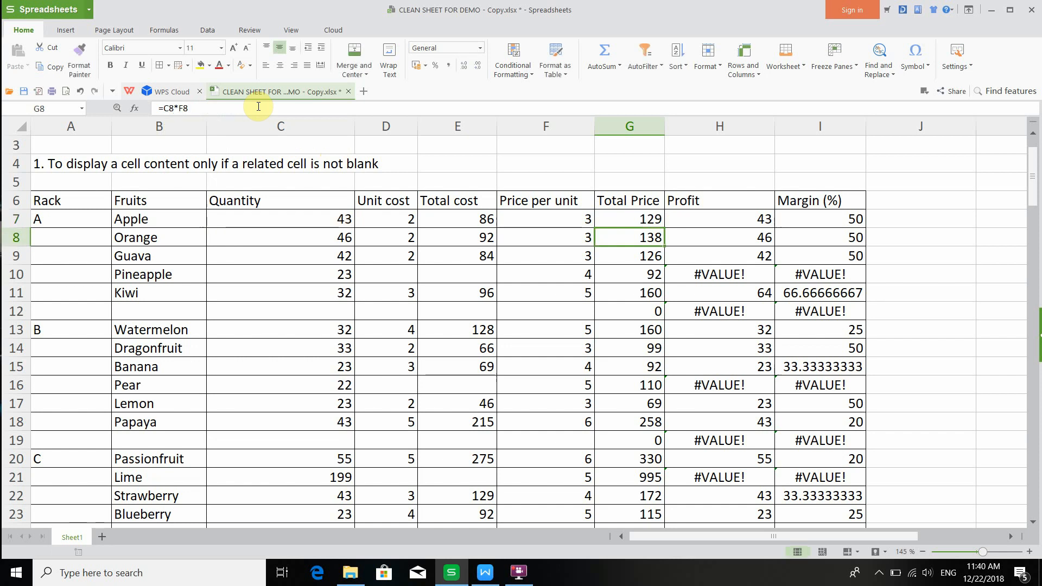
# - Rewrite the Profit formula in H7 as =IF(E7="","",G7-E7)
pyautogui.click(673, 217)
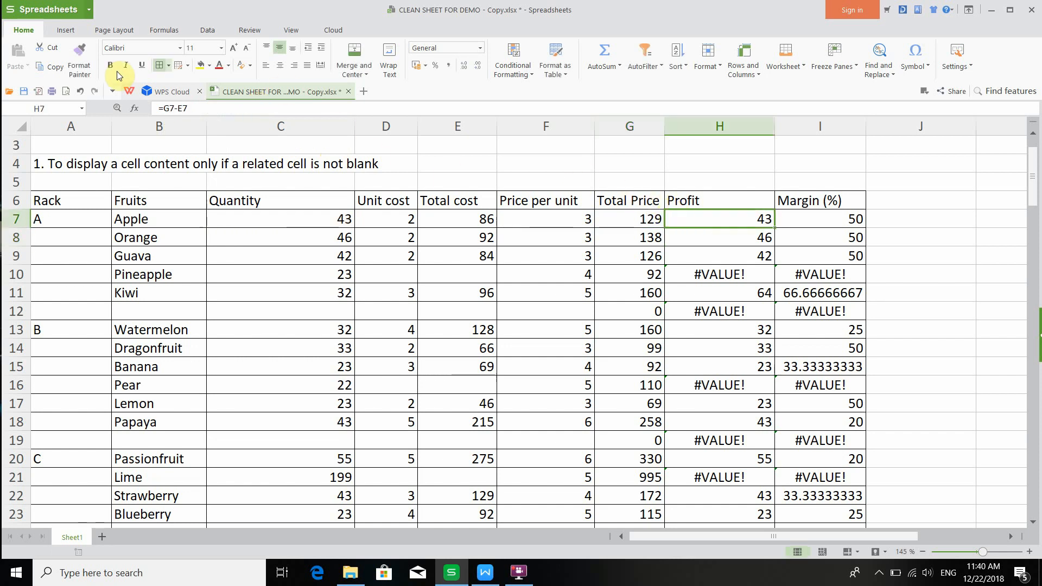
pyautogui.click(165, 108)
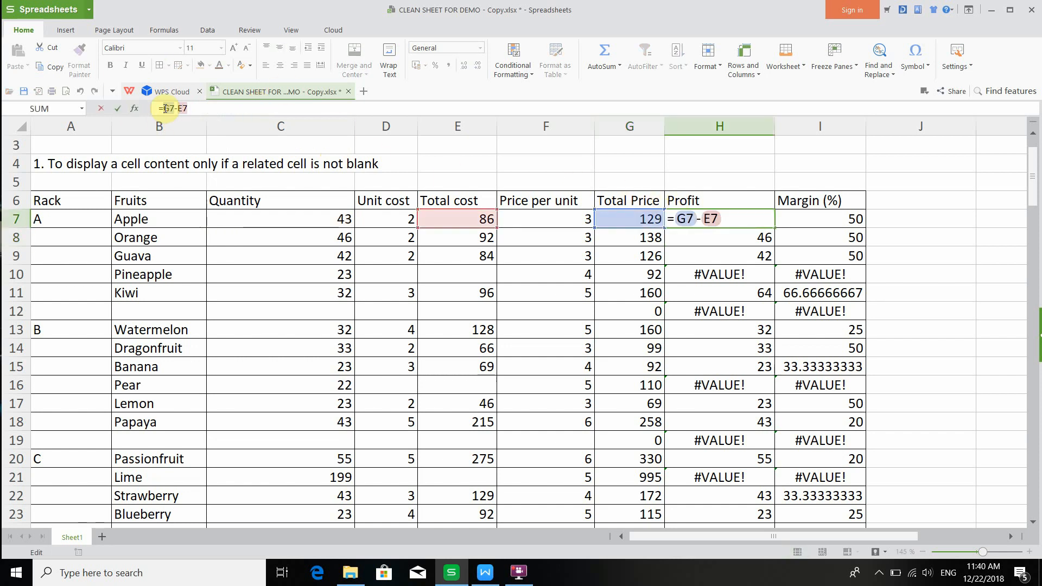
pyautogui.write('IF(')
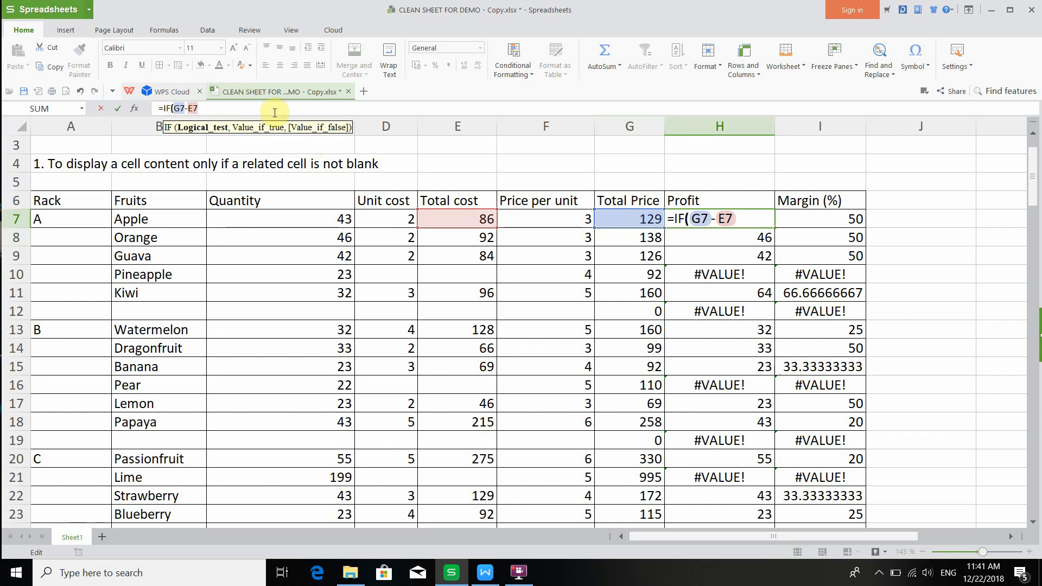
pyautogui.click(466, 219)
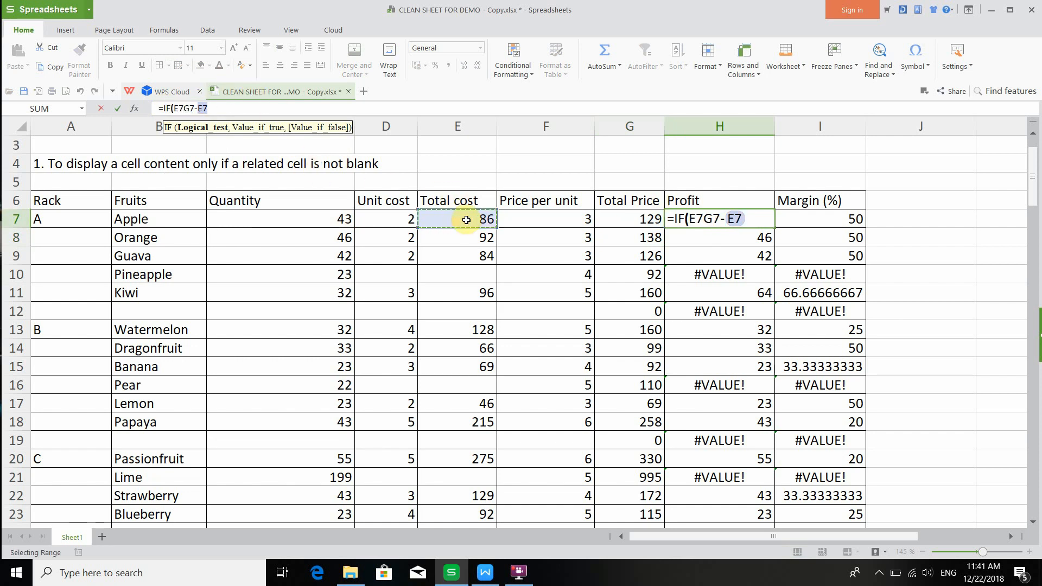
pyautogui.write('="",')
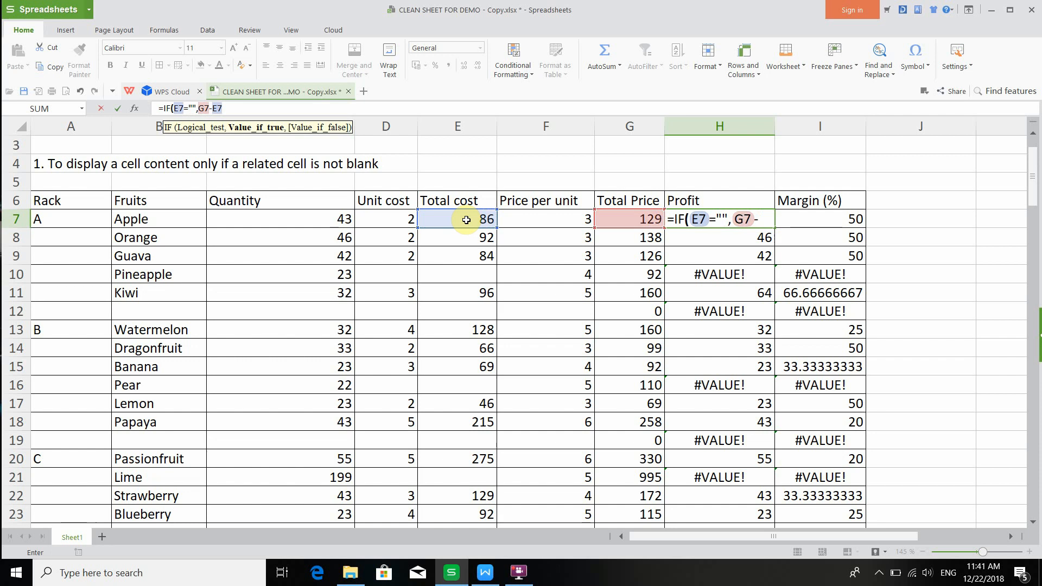
pyautogui.write('""')
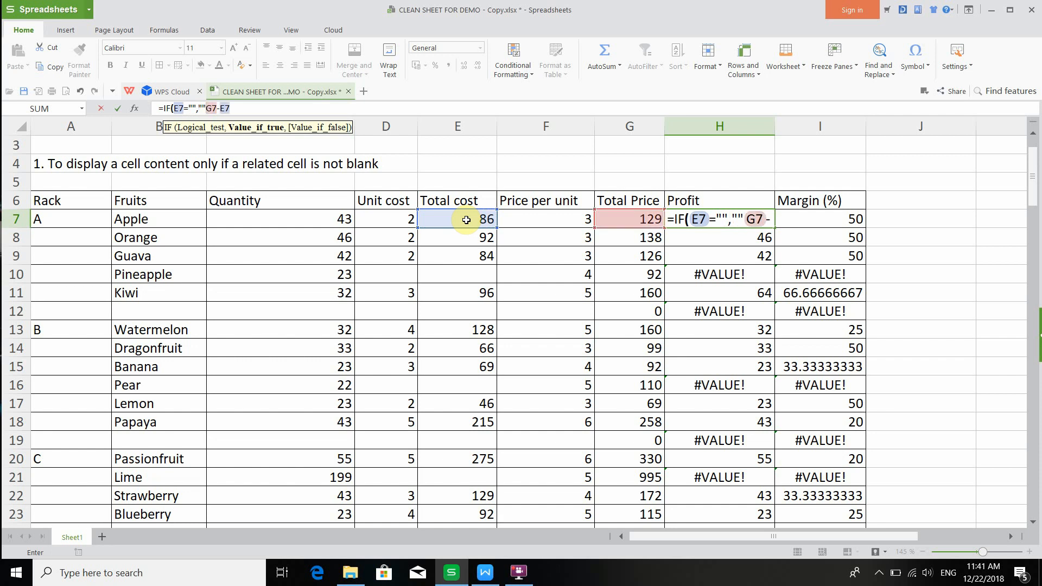
pyautogui.write(',')
pyautogui.click(251, 111)
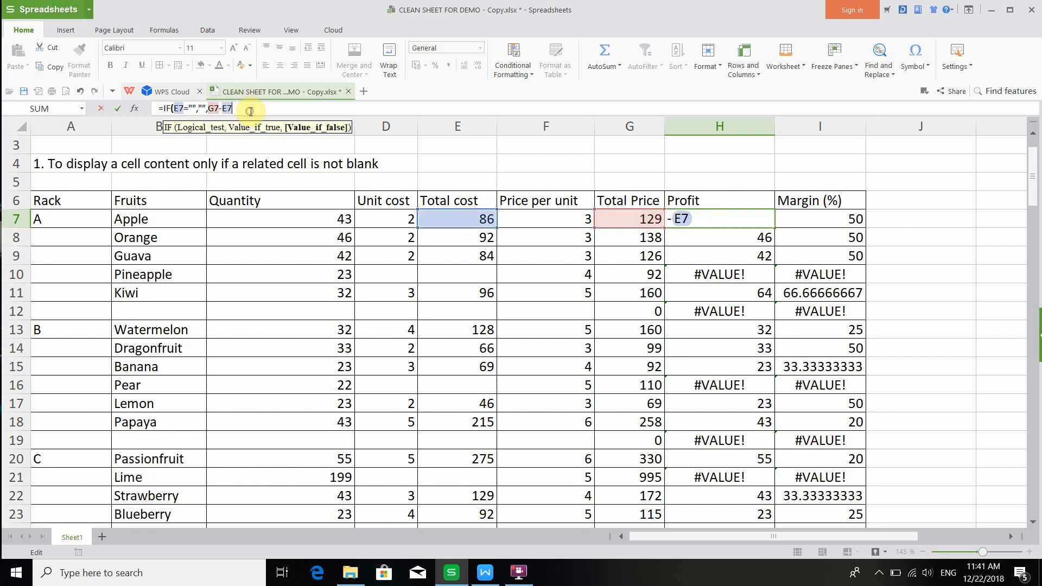
pyautogui.press('Return')
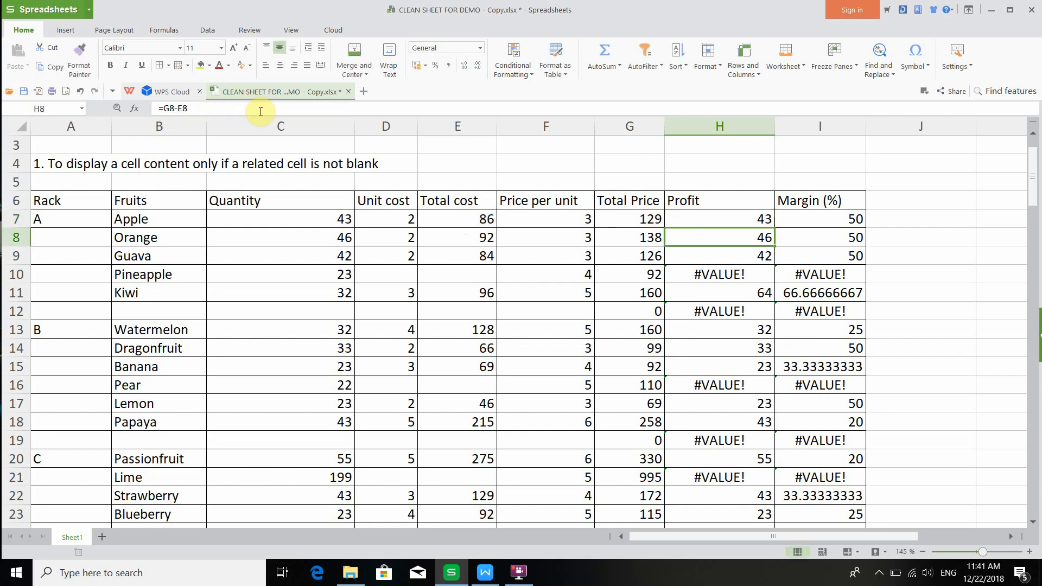
# - Rewrite the Margin (%) formula in I7 as =IF(H7="","",H7/E7*100)
pyautogui.click(787, 214)
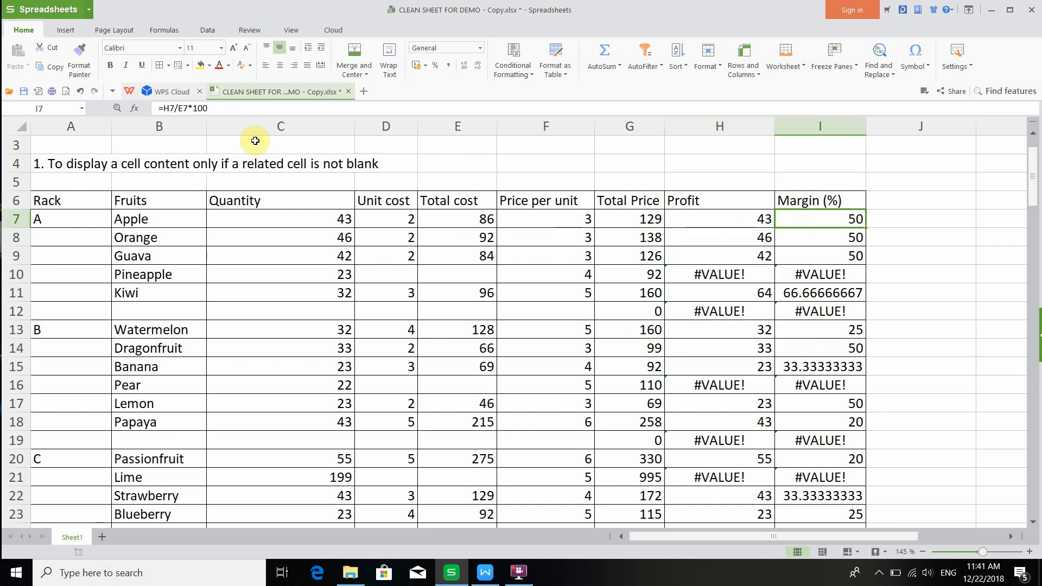
pyautogui.click(164, 108)
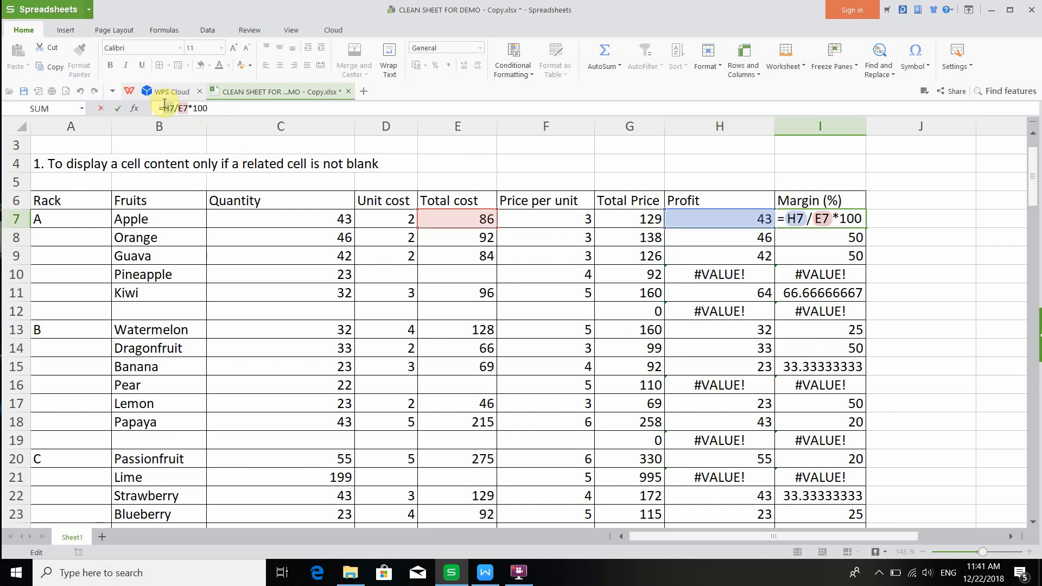
pyautogui.write('IF(')
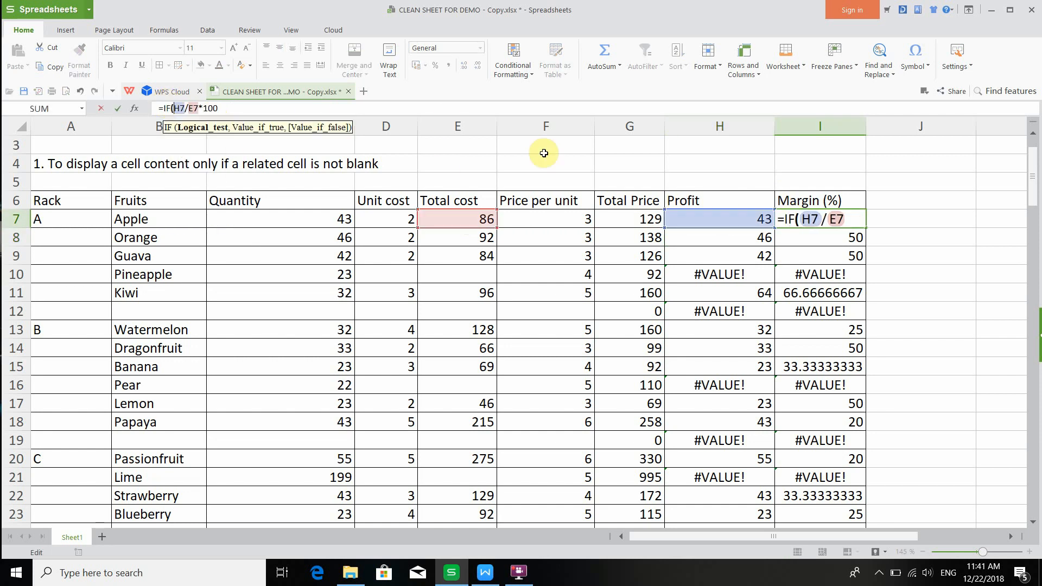
pyautogui.click(680, 215)
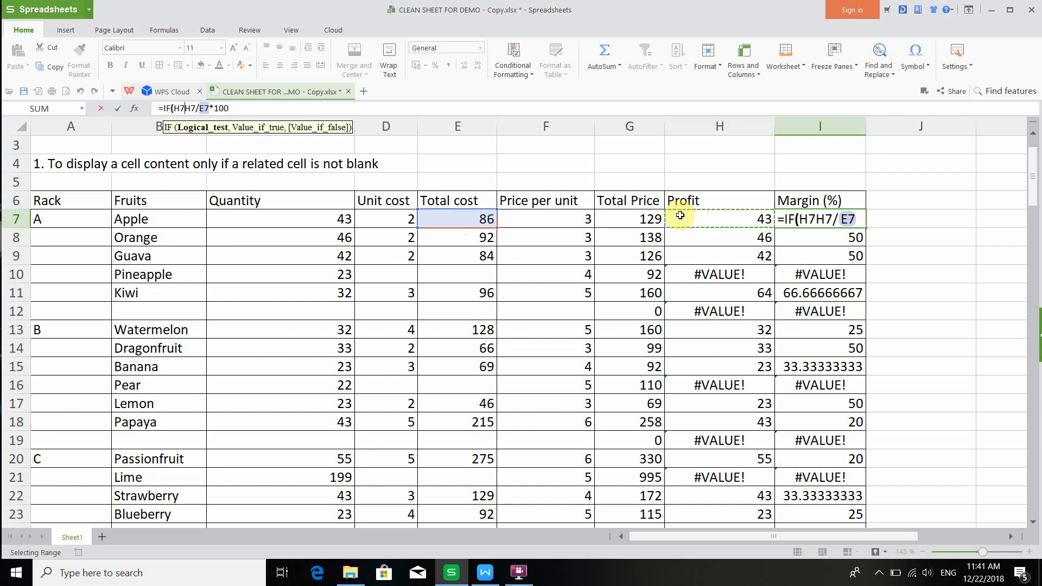
pyautogui.write('="",')
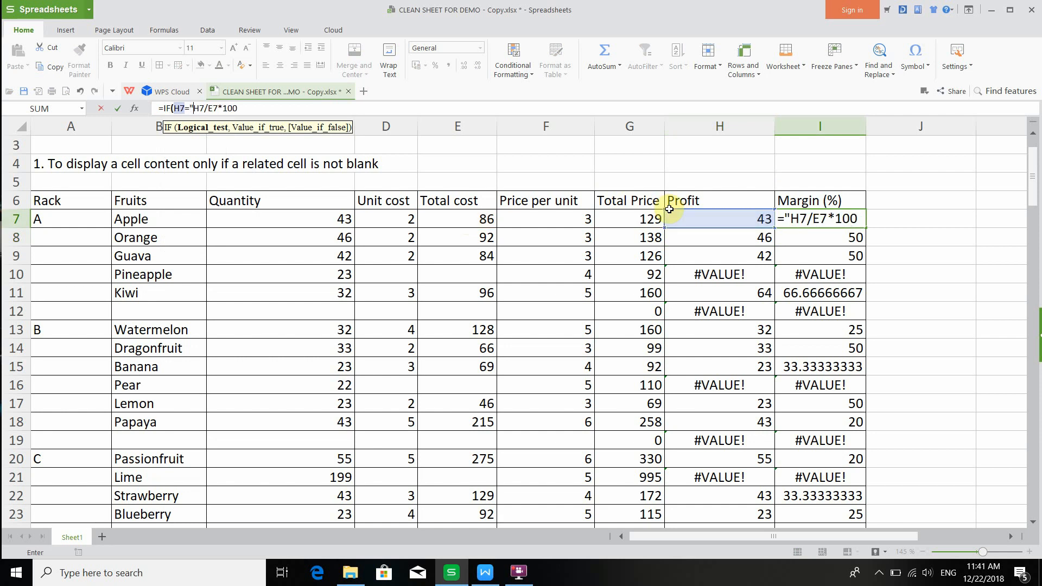
pyautogui.write('""')
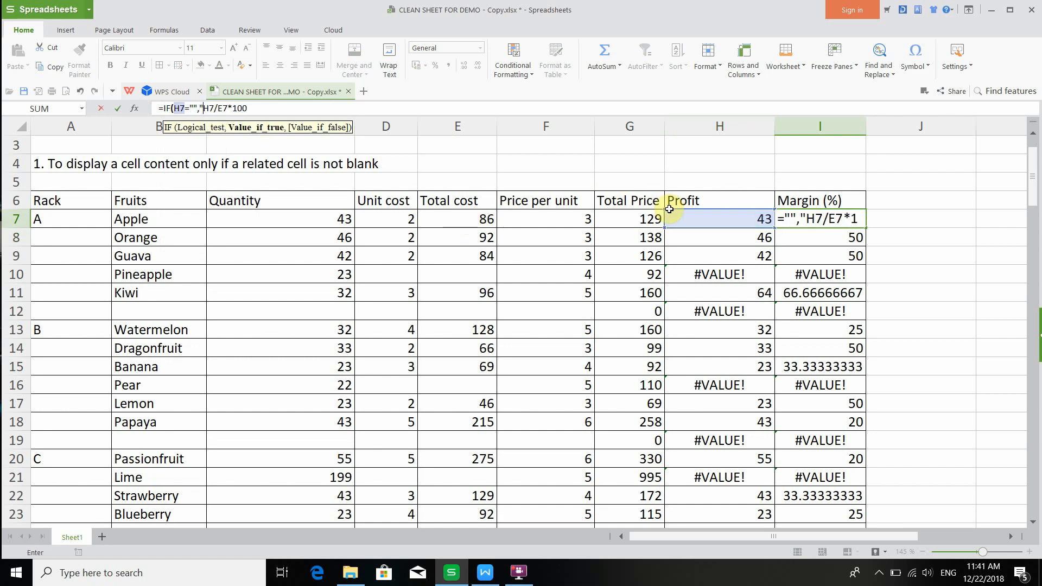
pyautogui.write(',')
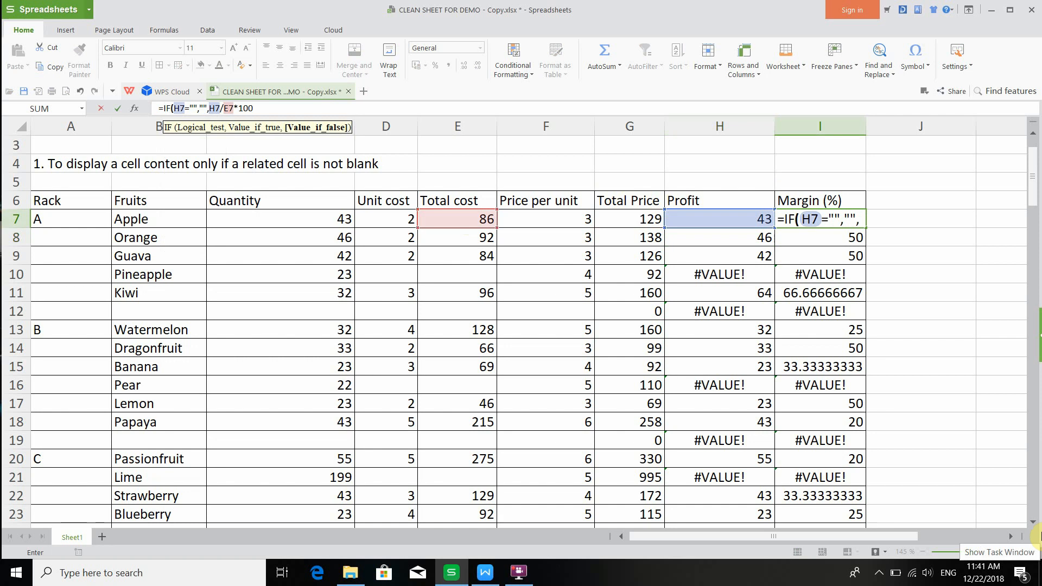
pyautogui.click(309, 106)
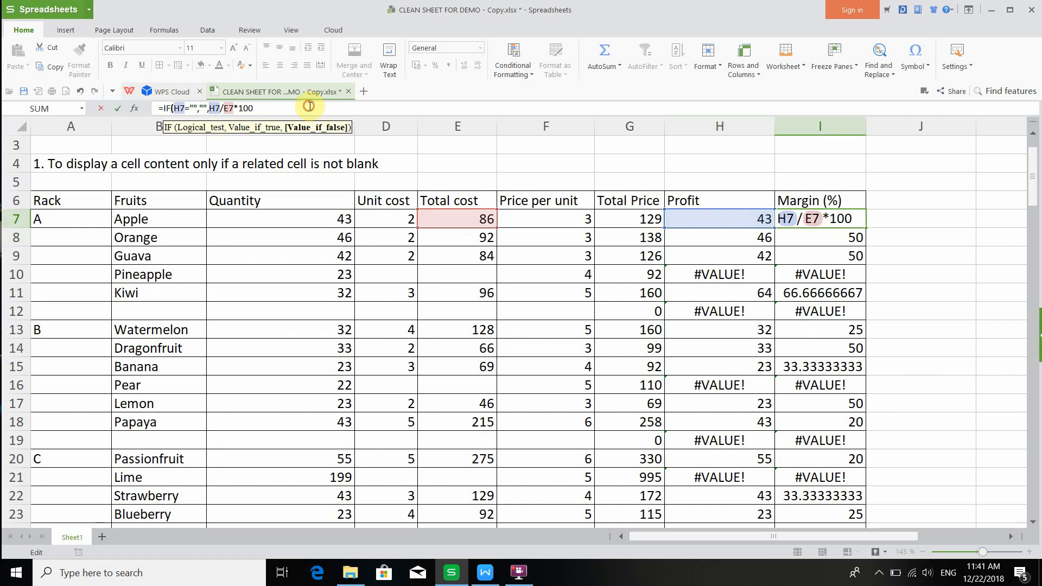
pyautogui.write(')')
pyautogui.press('Return')
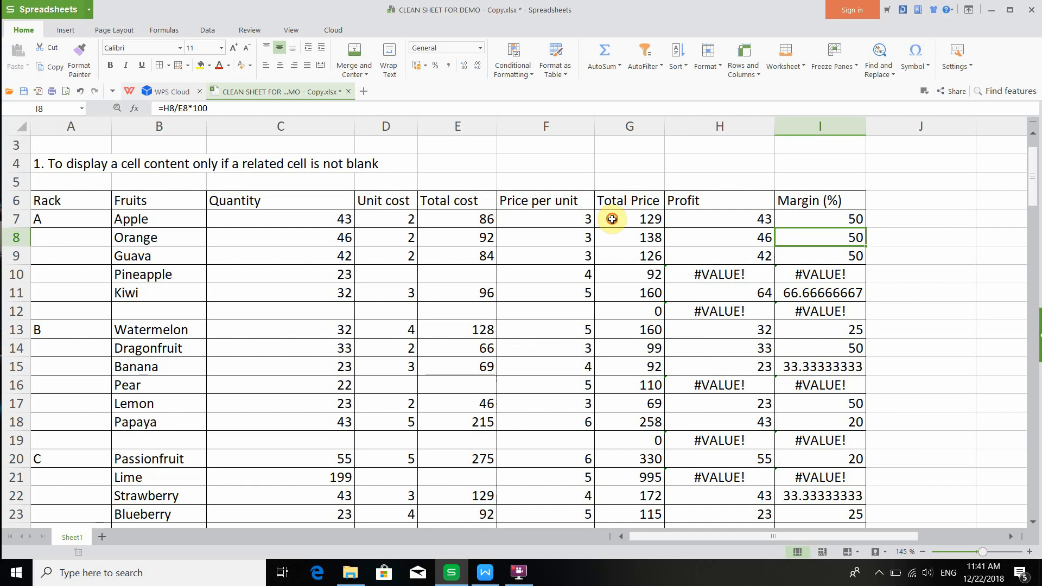
# - Fill the G7 to I7 IF formulas down the Total Price, Profit and Margin (%) columns
pyautogui.moveTo(619, 220); pyautogui.dragTo(781, 336)
pyautogui.scroll(4, 762, 367)
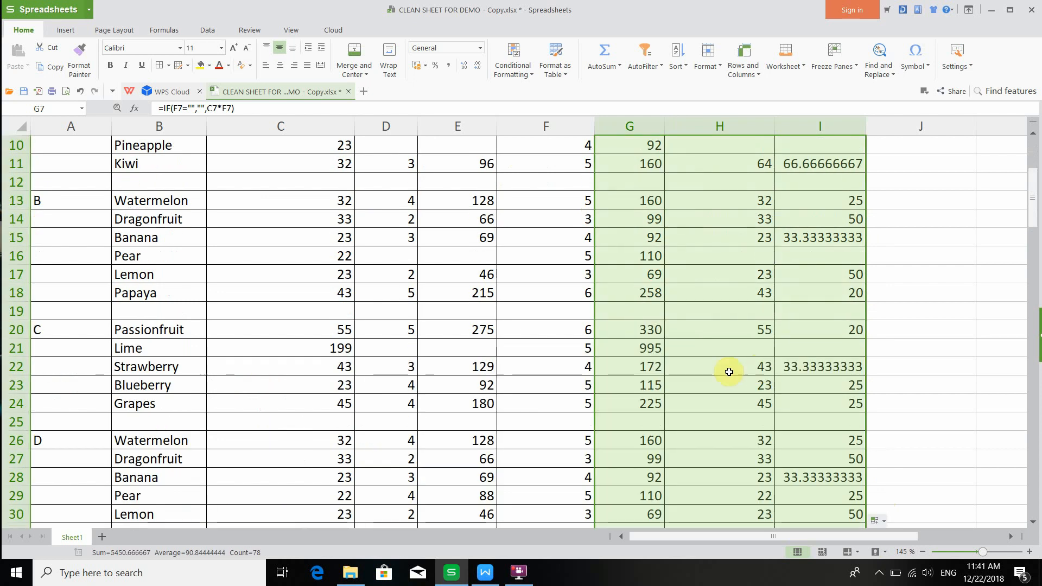
# - Enter a unit cost of 3 for Pineapple in D10
pyautogui.scroll(3, 686, 355)
pyautogui.click(404, 318)
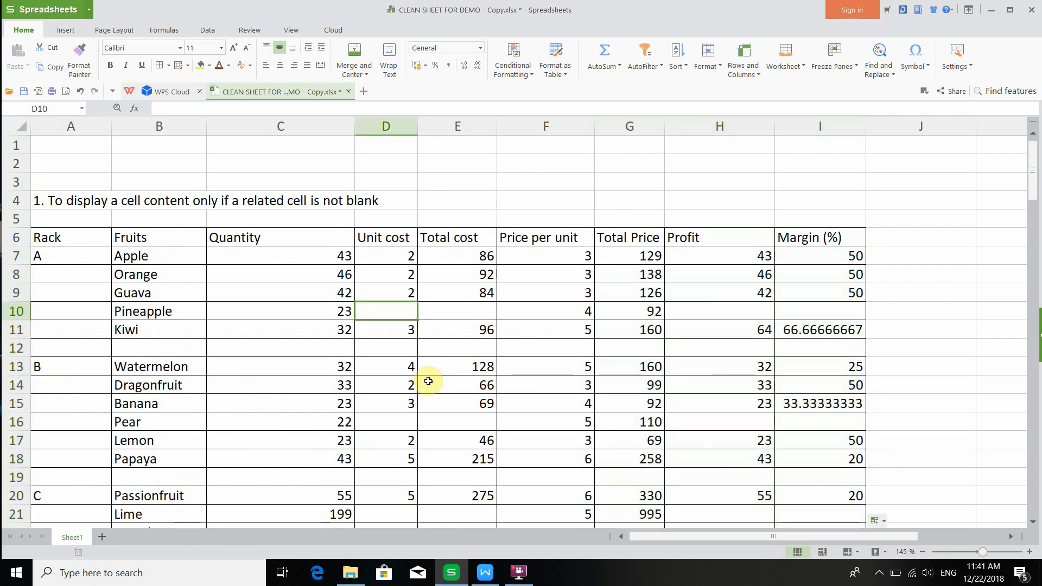
pyautogui.click(400, 422)
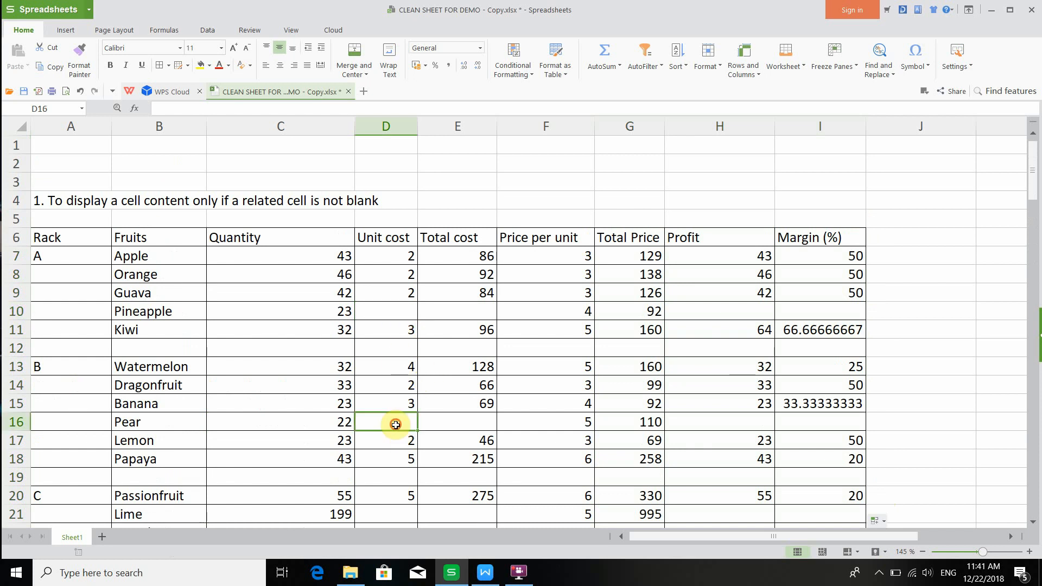
pyautogui.click(399, 312)
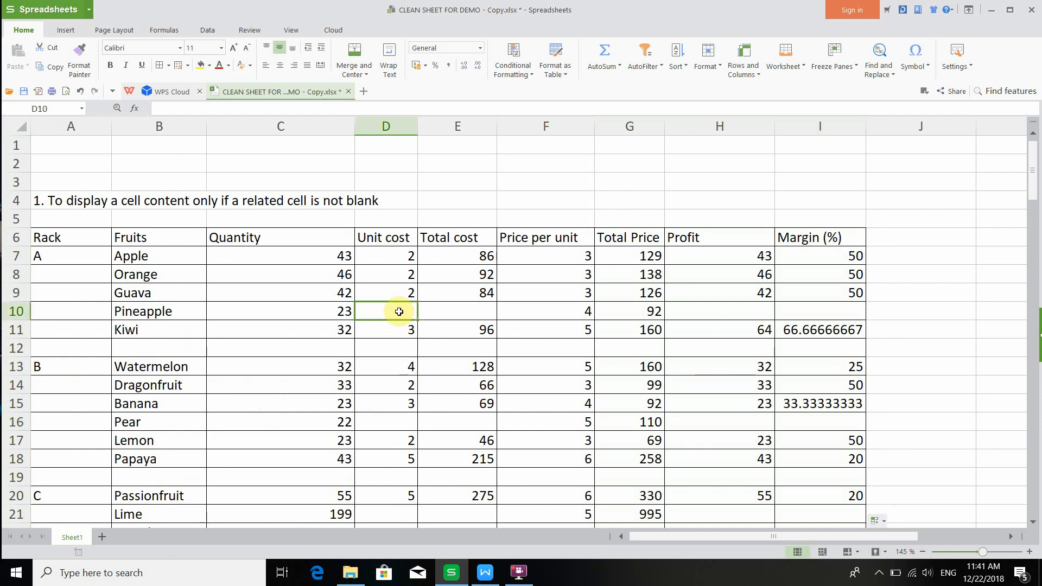
pyautogui.write('3')
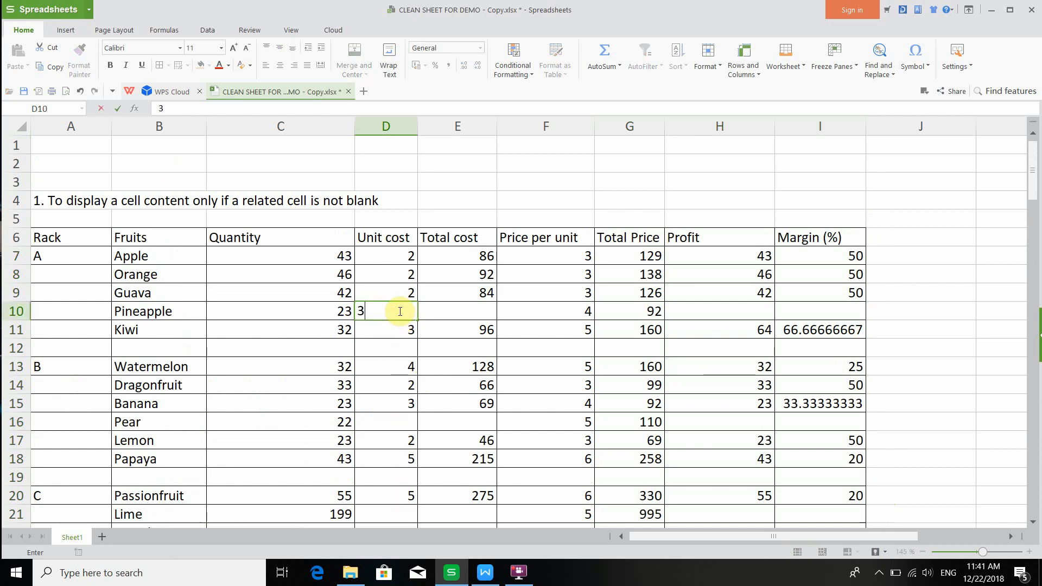
pyautogui.press('Return')
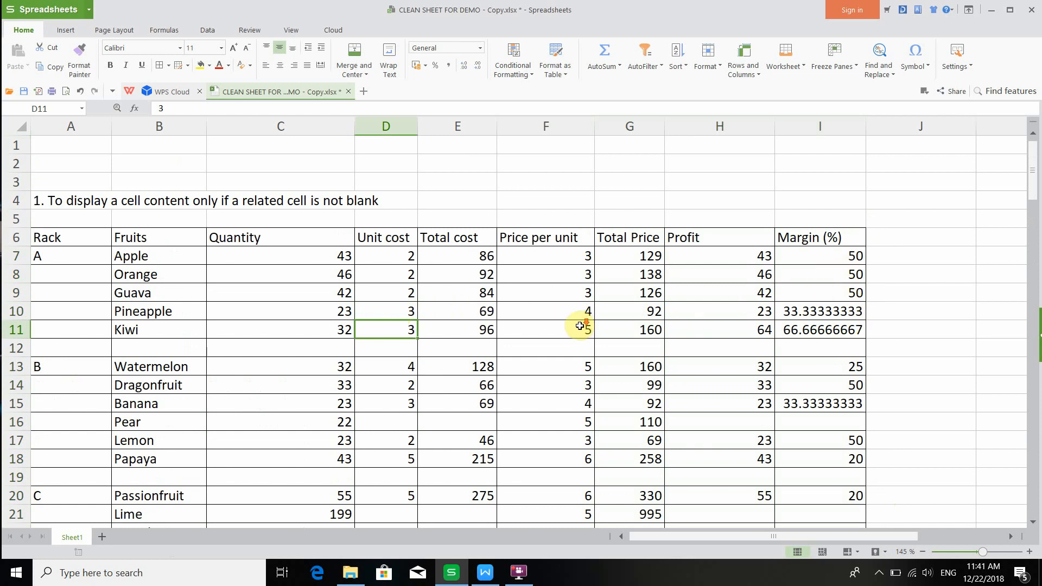
# - Enter a unit cost of 4 for Pear in D16 and for Lime in D21
pyautogui.scroll(-2, 532, 325)
pyautogui.click(392, 315)
pyautogui.write('4')
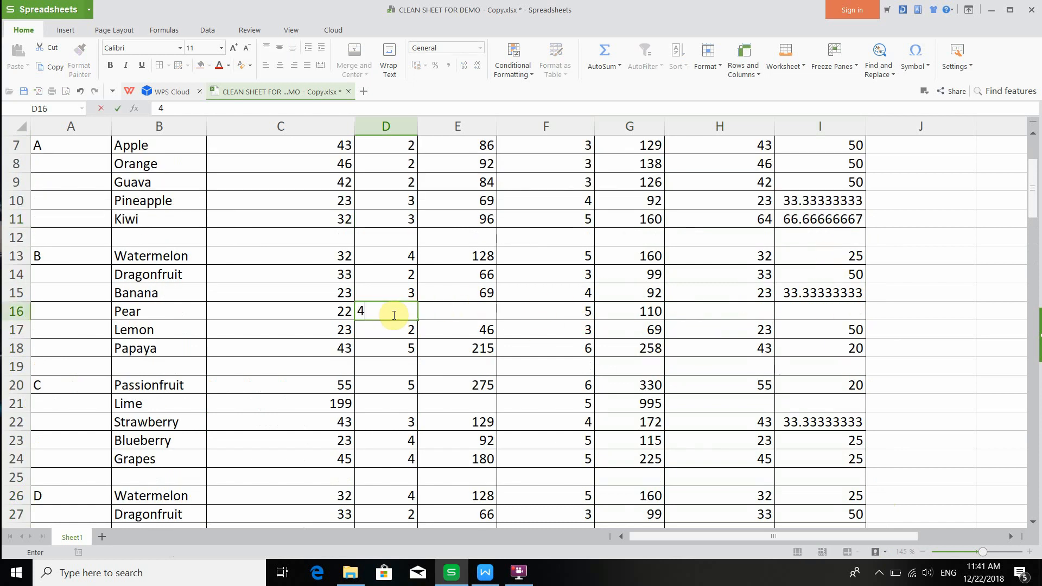
pyautogui.press('Return')
pyautogui.click(383, 405)
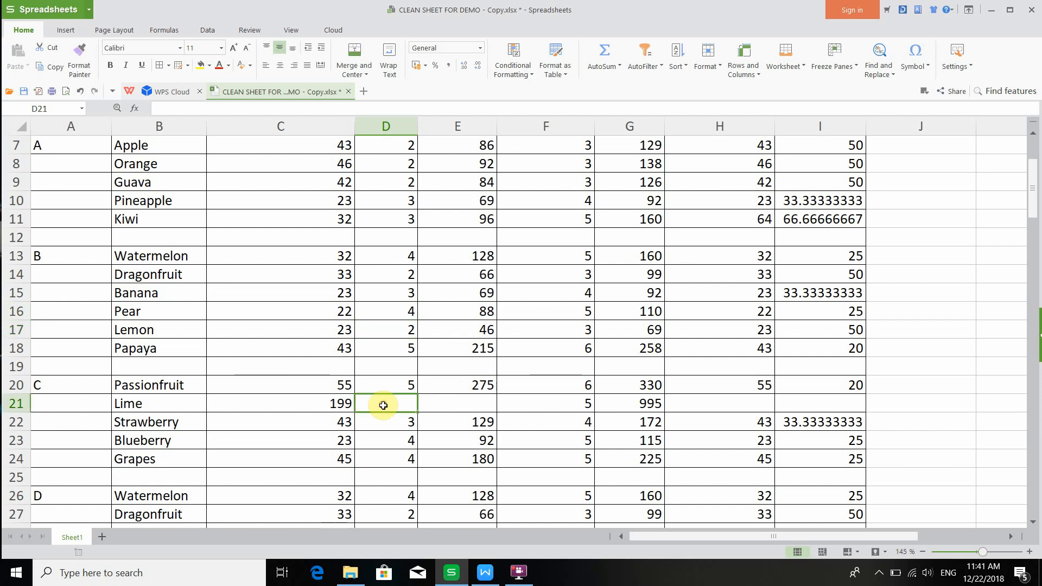
pyautogui.write('4')
pyautogui.press('Return')
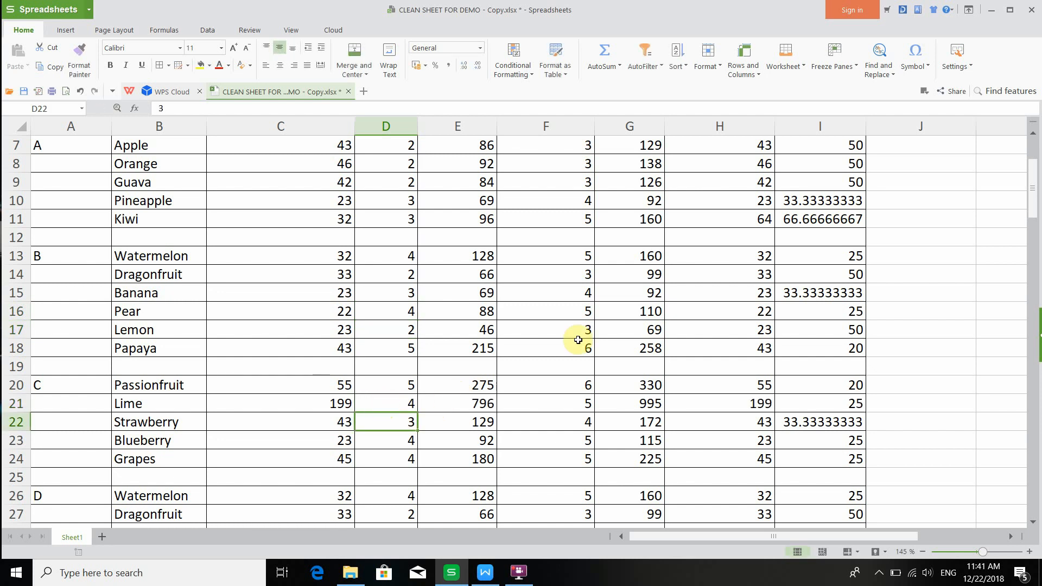
pyautogui.scroll(-3, 681, 348)
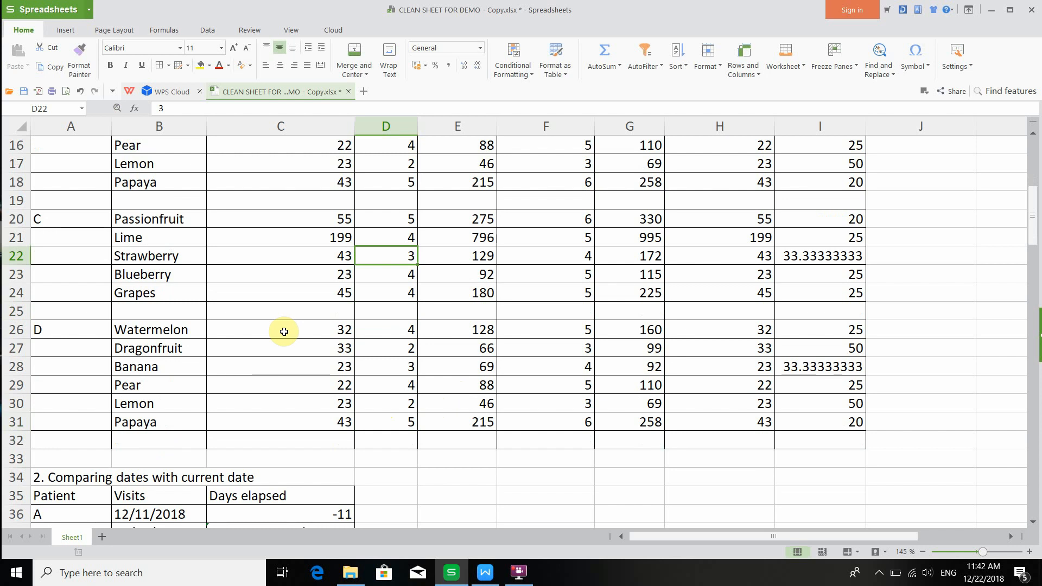
pyautogui.scroll(4, 302, 288)
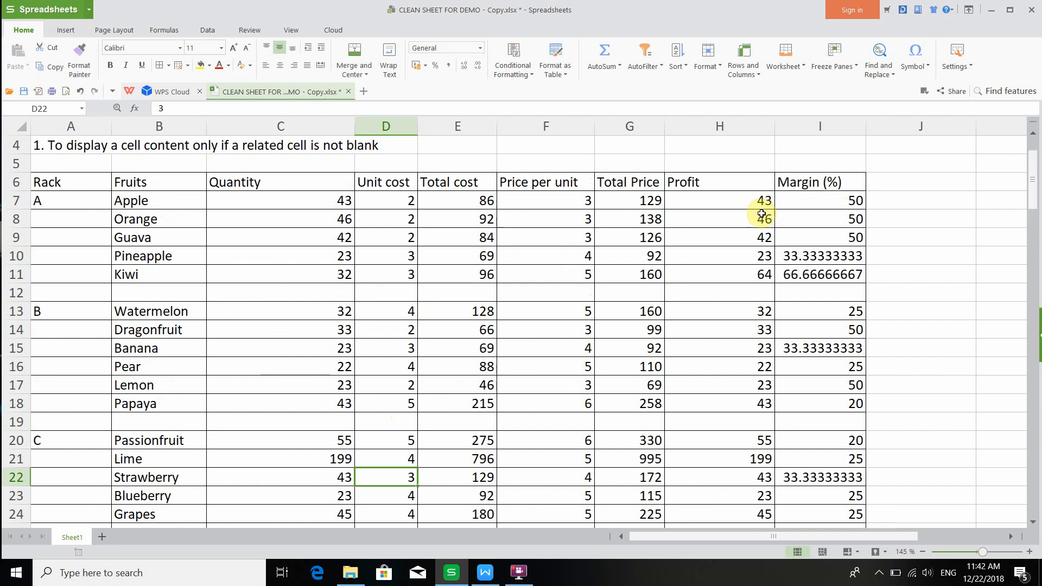
pyautogui.click(519, 571)
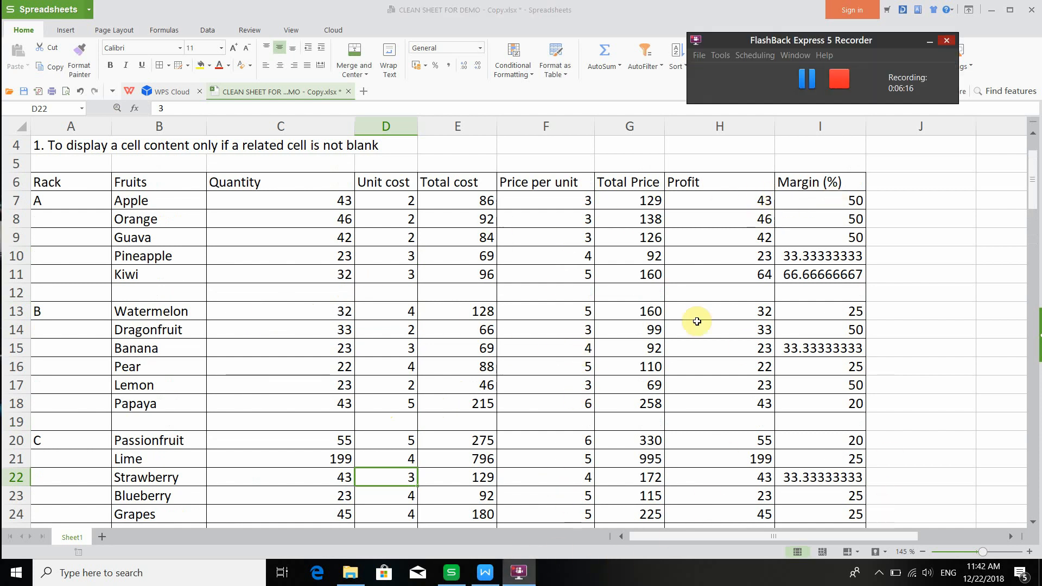
pyautogui.click(796, 86)
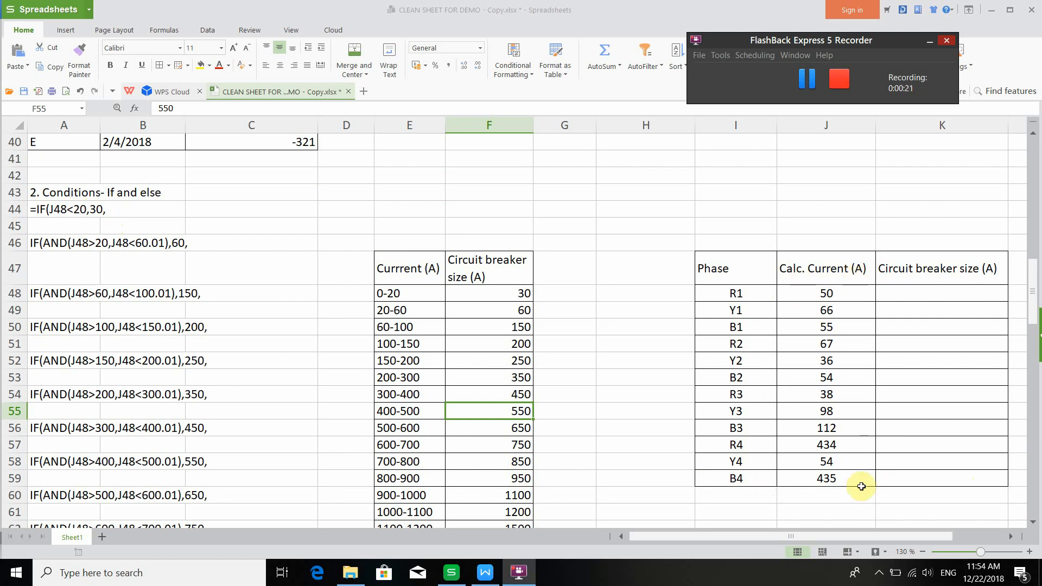
# - Examine the Current and Circuit breaker size table and the phase current values in the If and else section
pyautogui.moveTo(434, 269); pyautogui.dragTo(506, 495)
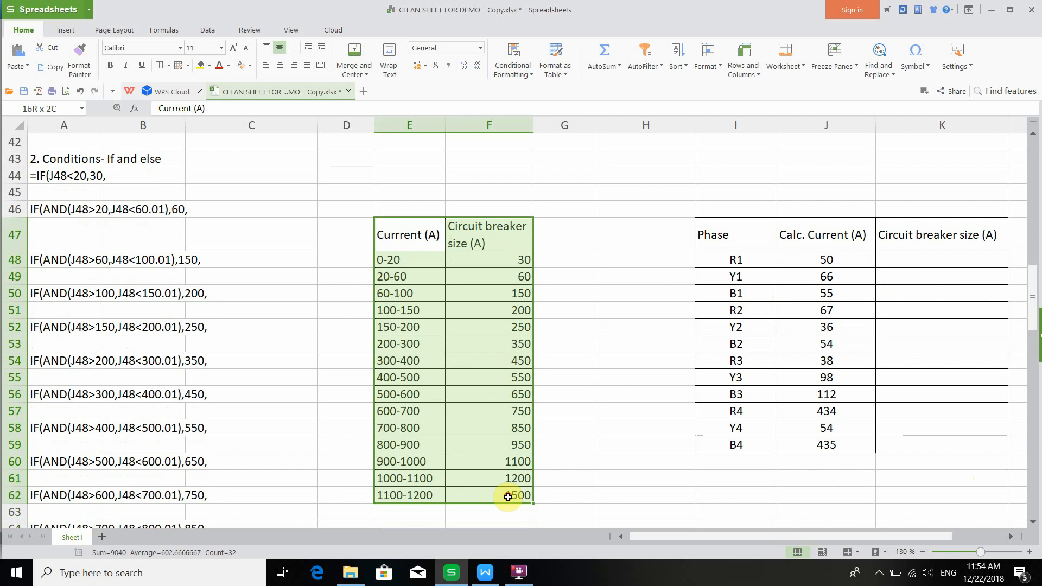
pyautogui.click(749, 395)
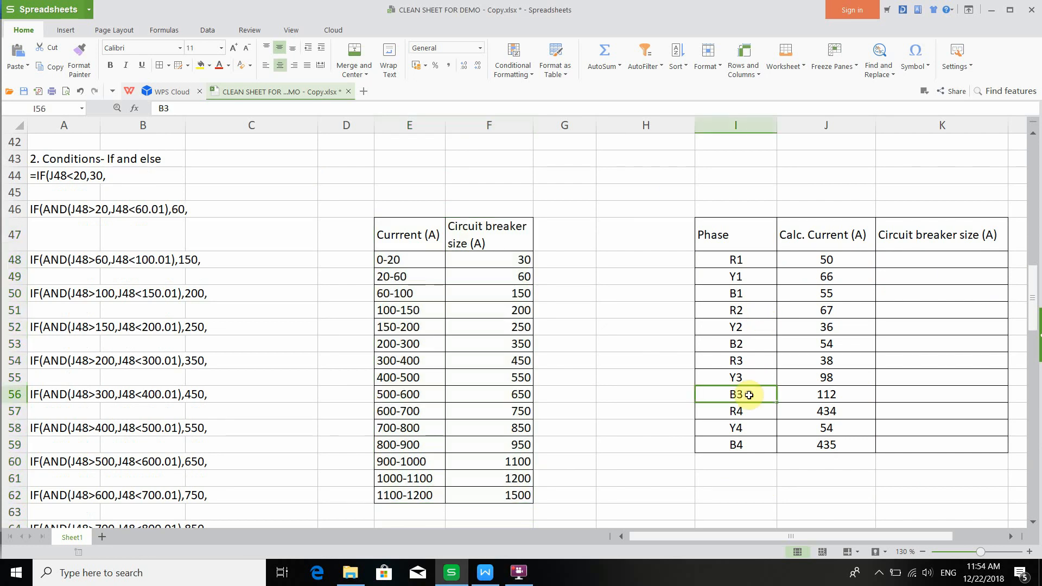
pyautogui.click(809, 397)
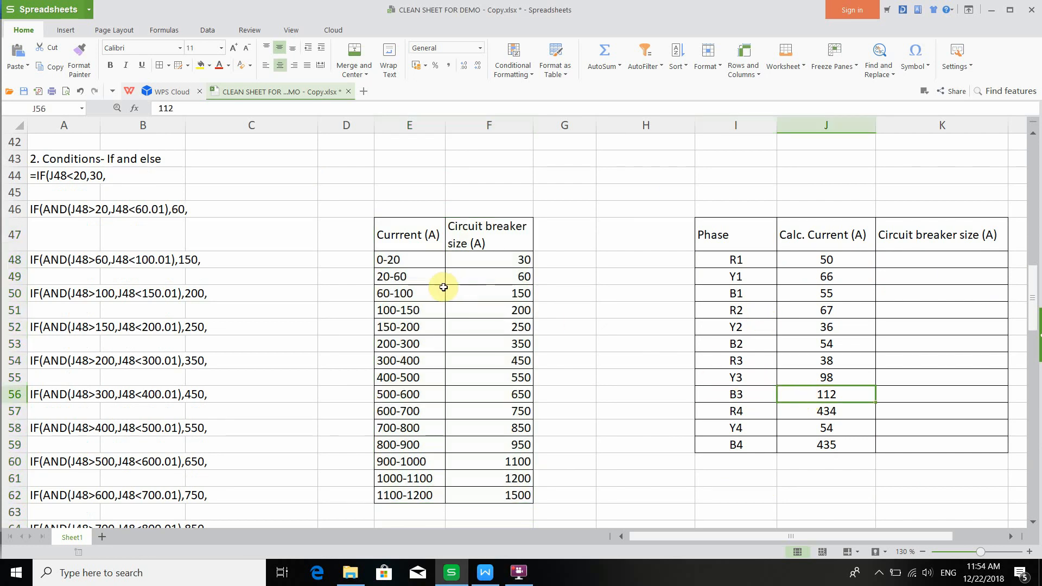
pyautogui.click(482, 314)
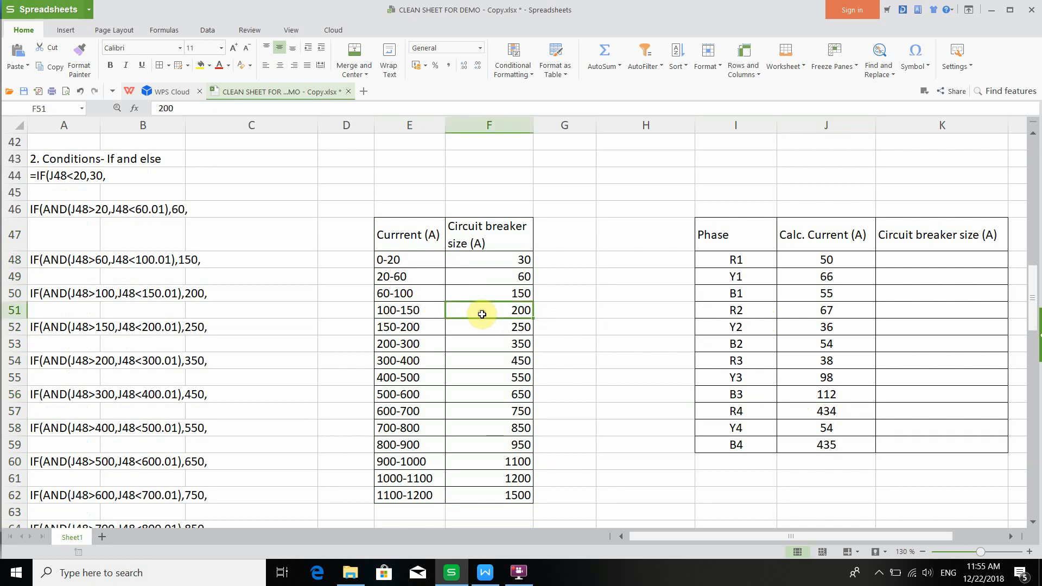
pyautogui.click(399, 309)
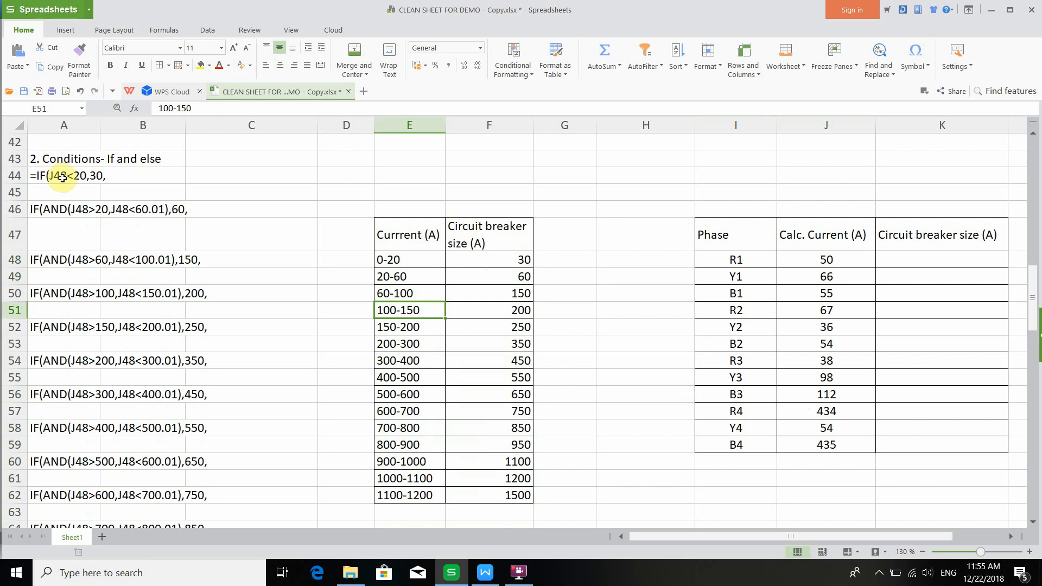
# - Review the partial IF and AND condition fragments listed in column A of the If and else section
pyautogui.moveTo(63, 177); pyautogui.dragTo(76, 456)
pyautogui.scroll(3, 73, 306)
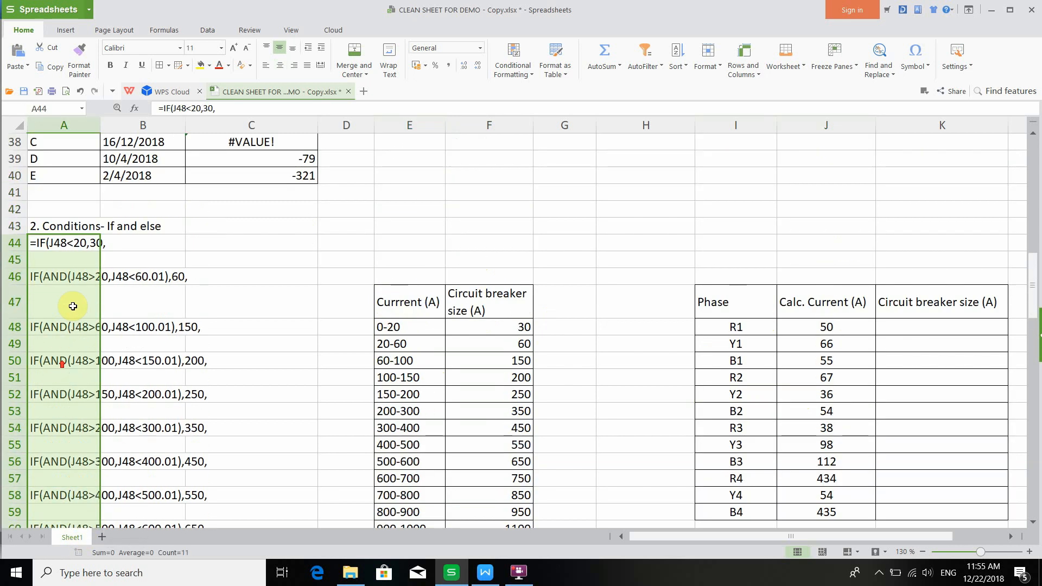
pyautogui.click(88, 242)
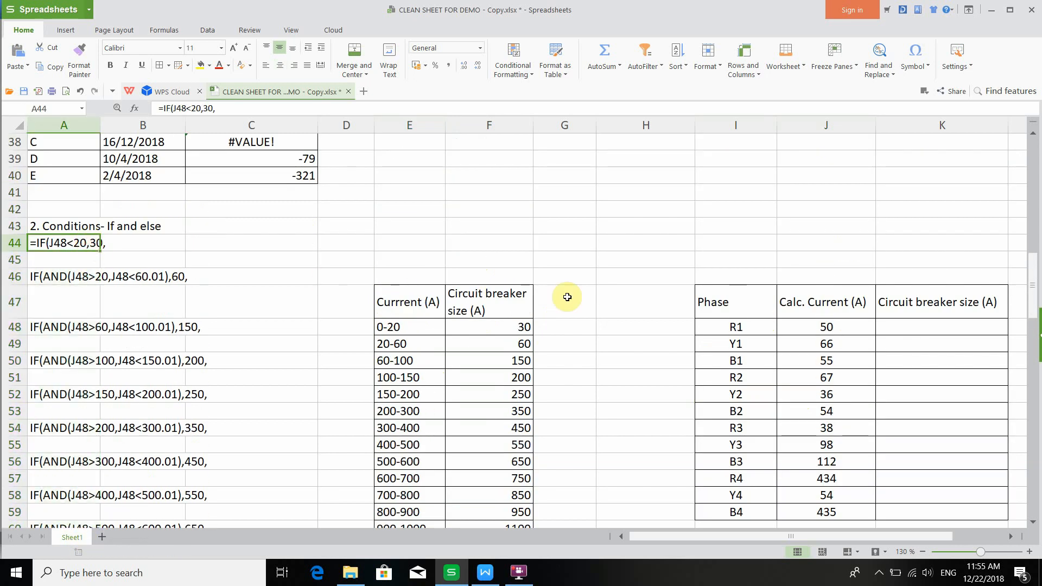
pyautogui.click(811, 326)
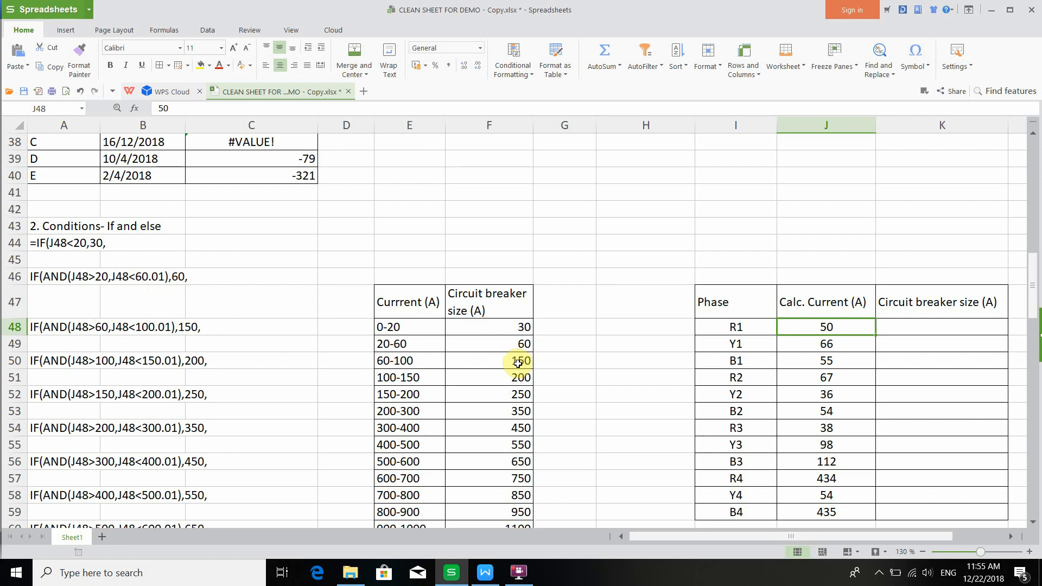
pyautogui.scroll(-1, 478, 358)
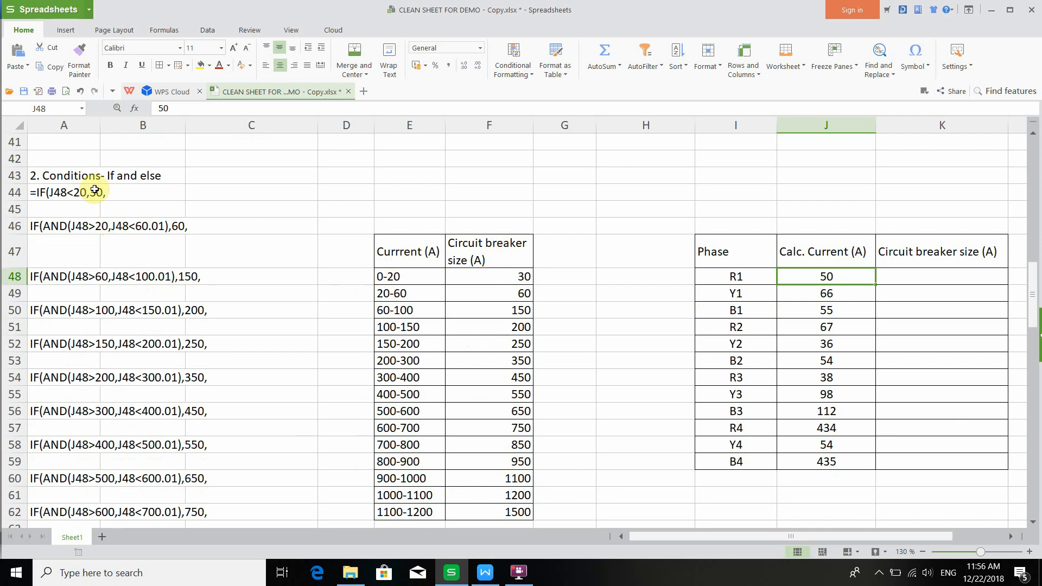
pyautogui.moveTo(94, 190); pyautogui.dragTo(98, 477)
pyautogui.scroll(-2, 112, 379)
pyautogui.scroll(3, 109, 347)
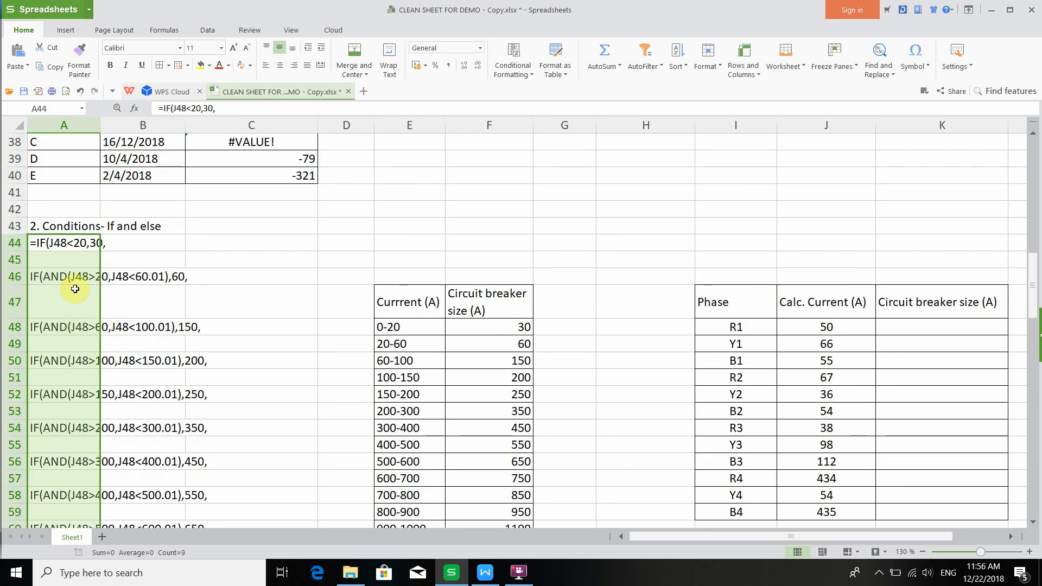
pyautogui.click(73, 259)
pyautogui.click(70, 312)
pyautogui.click(70, 344)
pyautogui.click(66, 377)
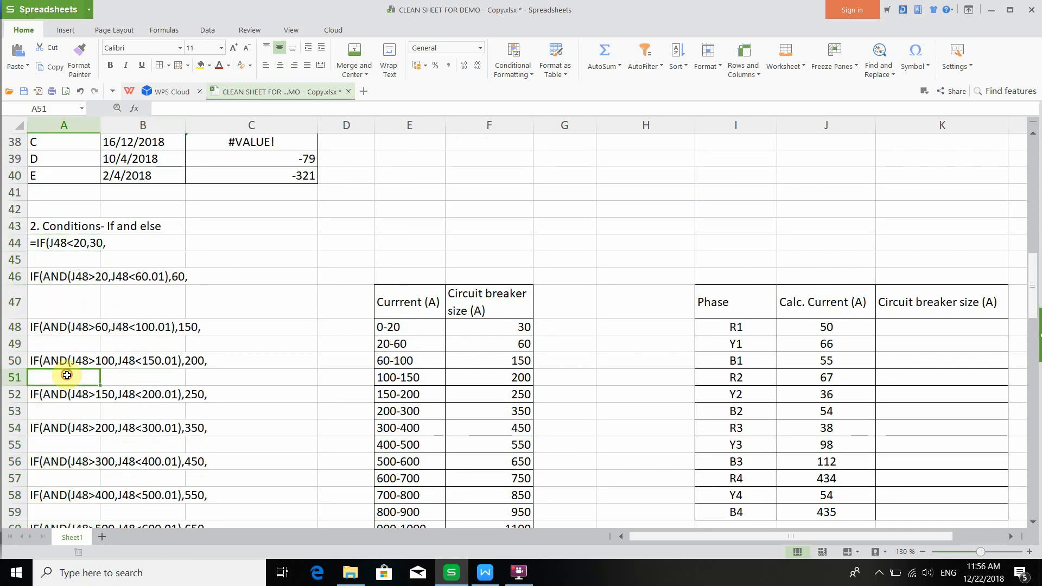
pyautogui.scroll(-3, 66, 377)
pyautogui.click(69, 259)
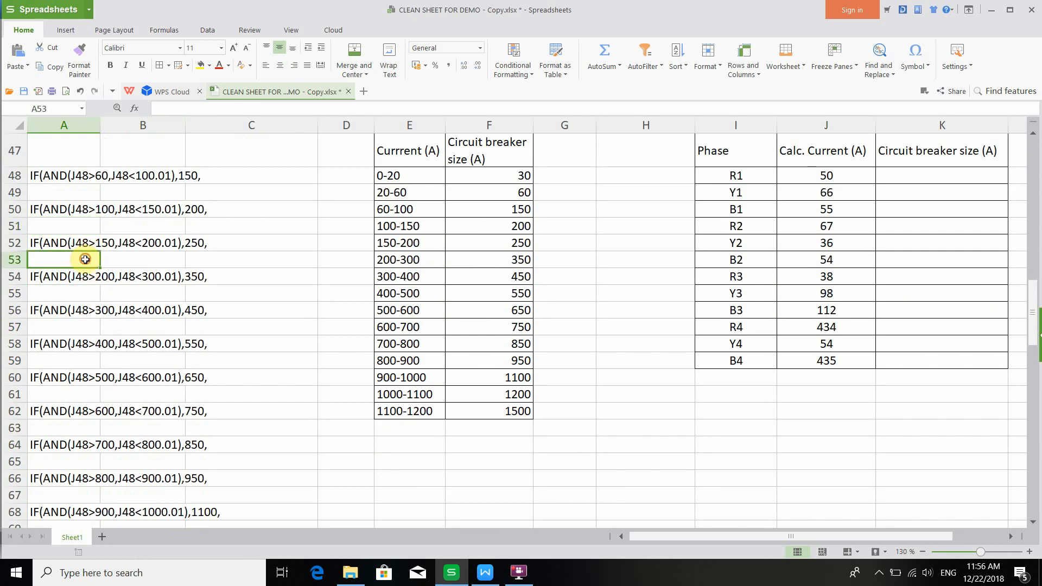
pyautogui.click(69, 293)
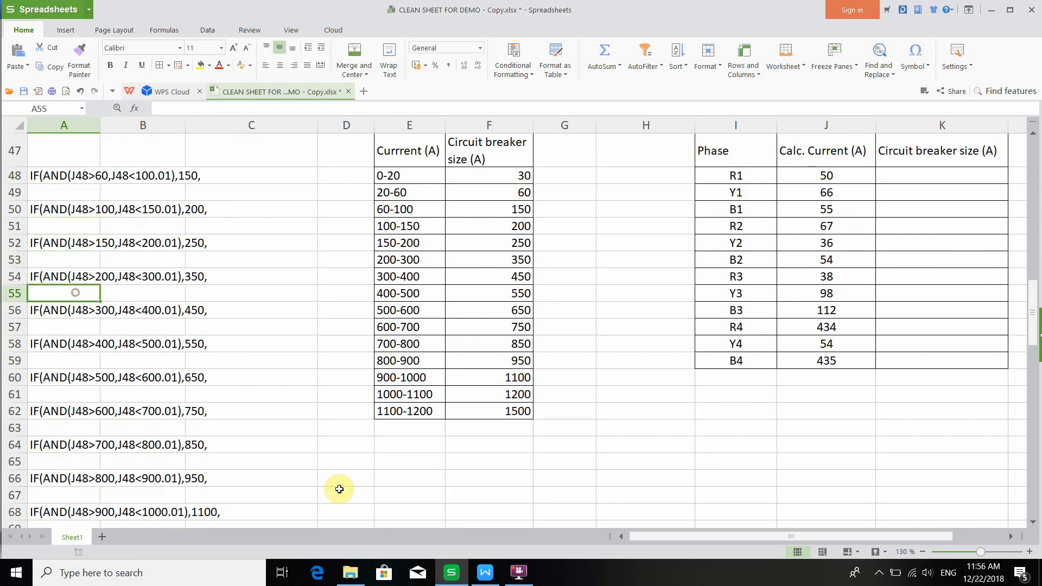
# - Switch to the Writer tutorial document and examine the two complete nested IF formula versions for breaker sizes
pyautogui.click(485, 572)
pyautogui.click(459, 292)
pyautogui.scroll(8, 461, 287)
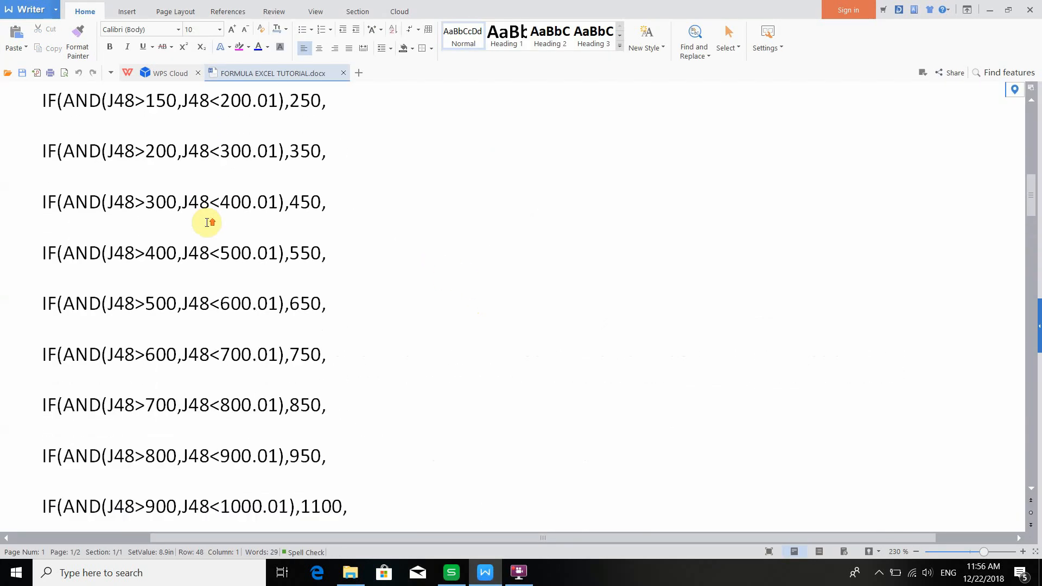
pyautogui.scroll(-3, 238, 228)
pyautogui.scroll(-3, 277, 285)
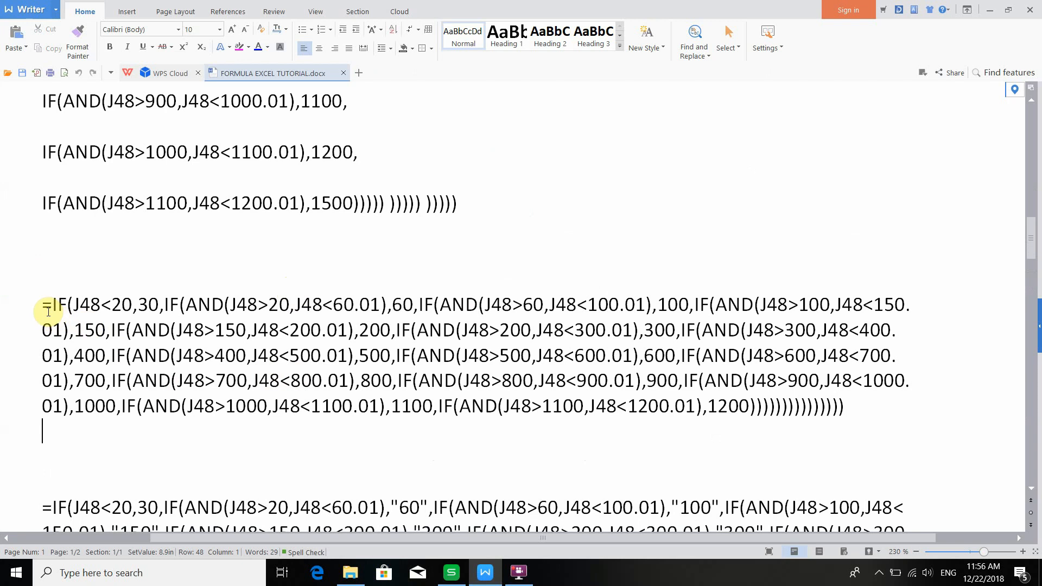
pyautogui.moveTo(44, 302); pyautogui.dragTo(850, 415)
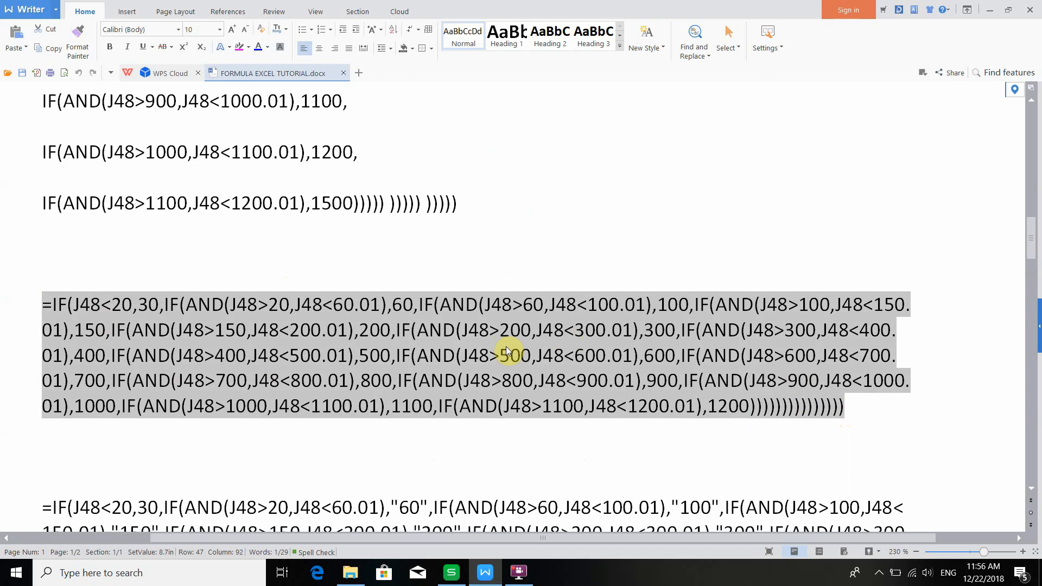
pyautogui.click(94, 305)
pyautogui.moveTo(52, 305); pyautogui.dragTo(838, 407)
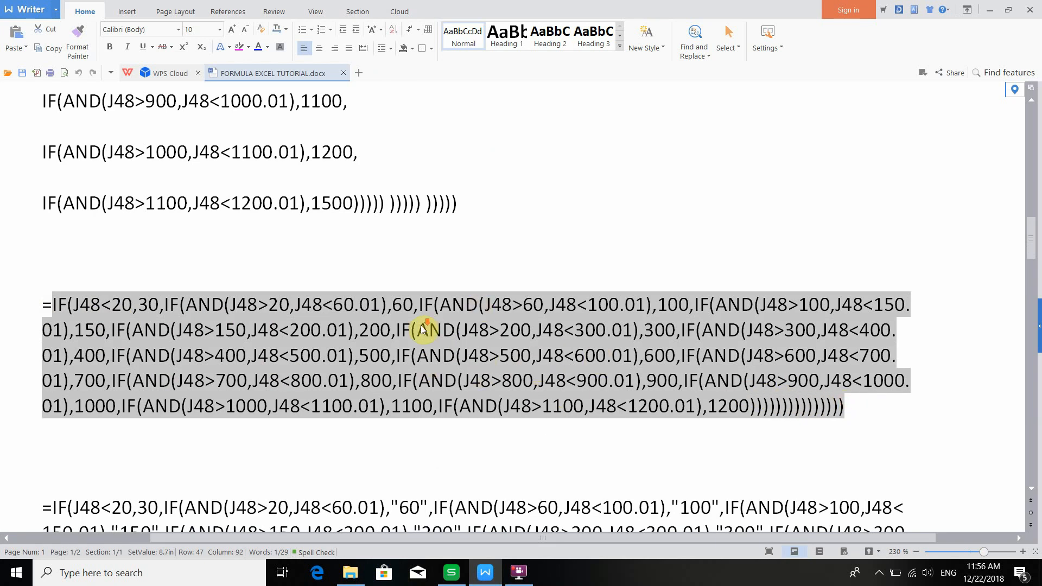
pyautogui.scroll(-1, 426, 325)
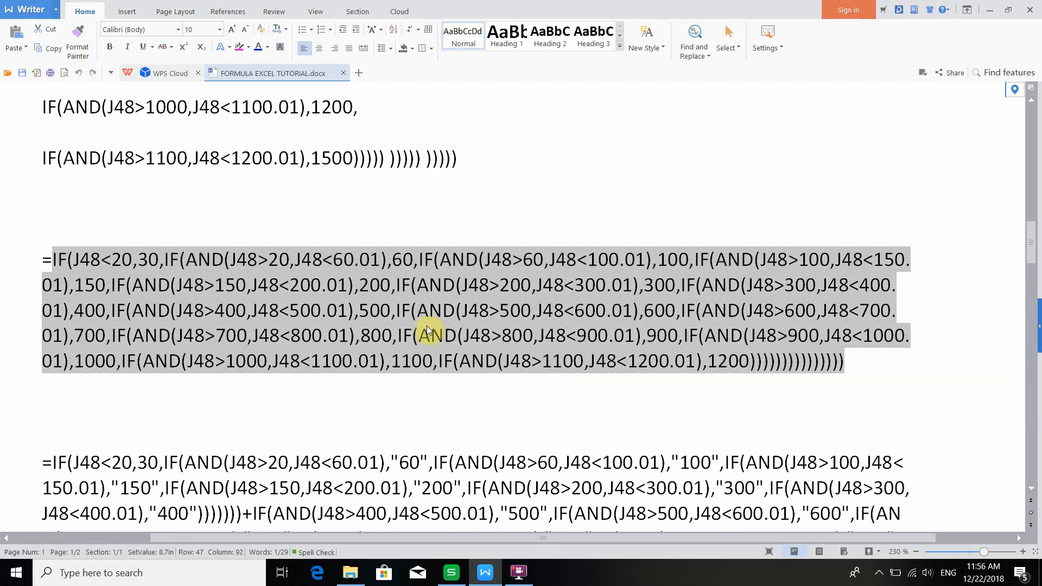
pyautogui.click(45, 258)
pyautogui.scroll(-2, 428, 332)
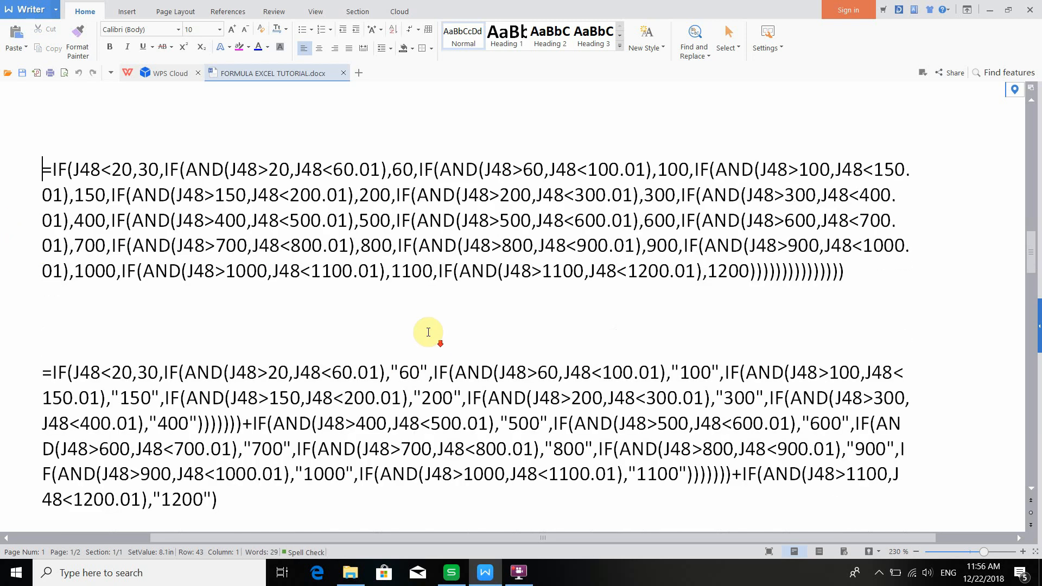
pyautogui.moveTo(245, 424); pyautogui.dragTo(249, 426)
pyautogui.click(247, 422)
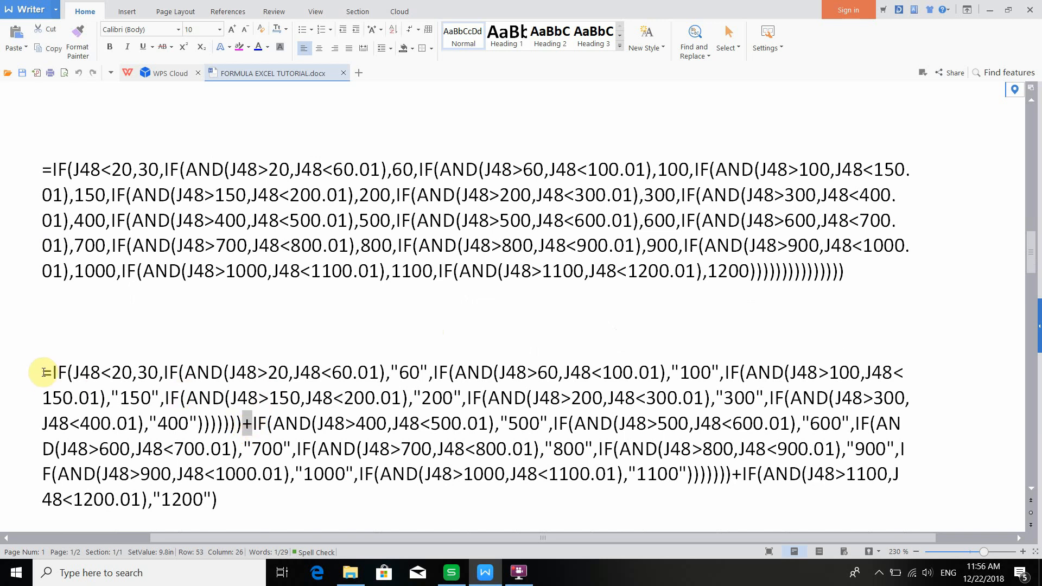
# - Copy the second nested IF formula, the one joining three IF groups with plus signs
pyautogui.moveTo(43, 372); pyautogui.dragTo(248, 418)
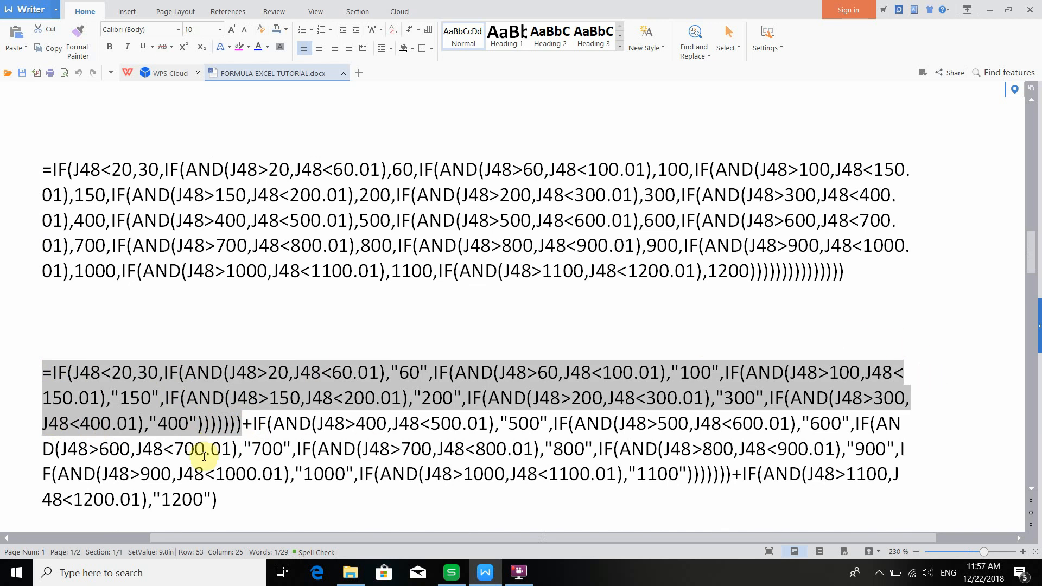
pyautogui.moveTo(247, 423); pyautogui.dragTo(253, 422)
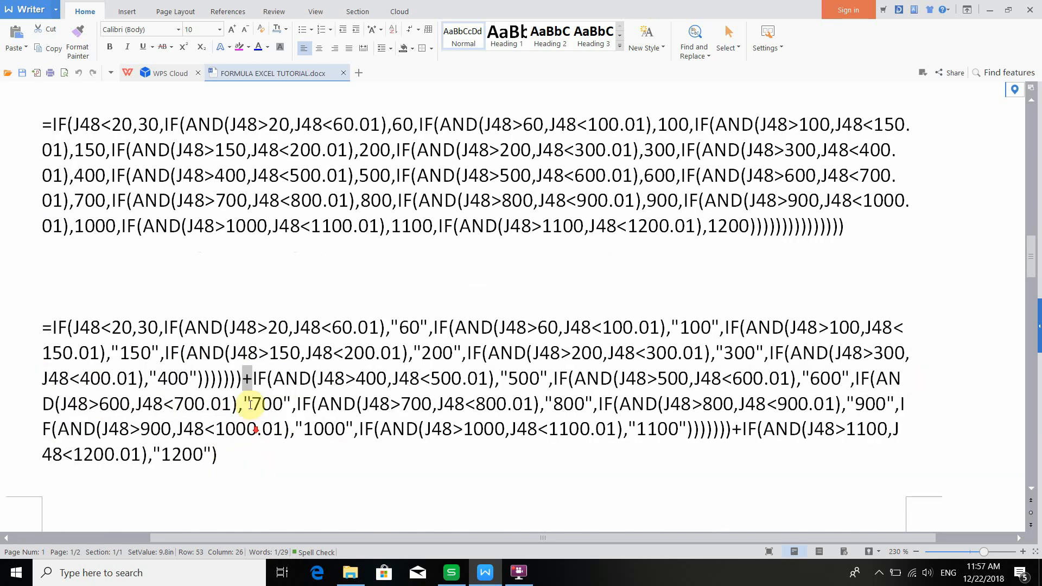
pyautogui.scroll(-1, 255, 400)
pyautogui.moveTo(253, 378); pyautogui.dragTo(727, 421)
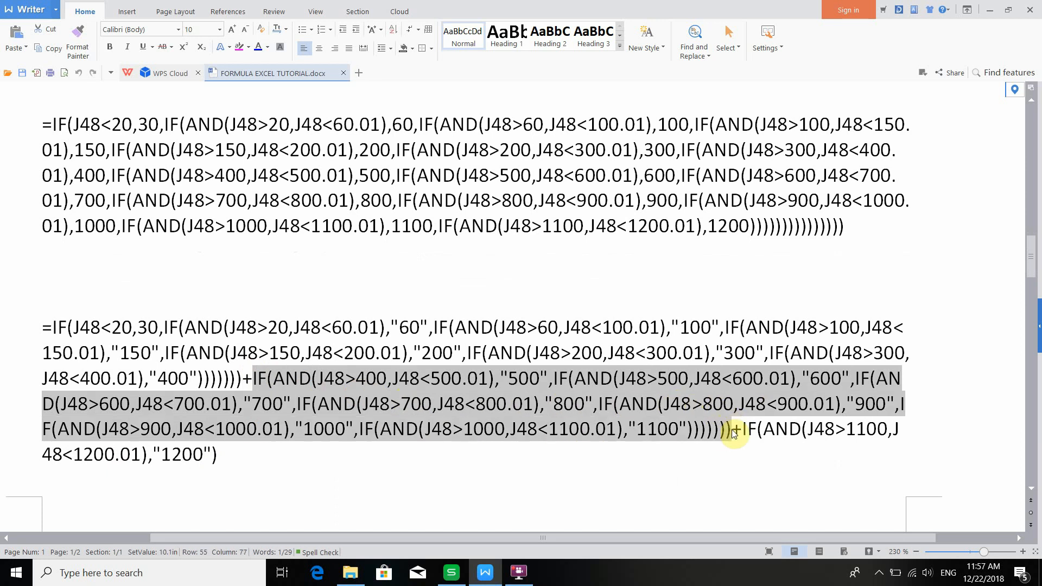
pyautogui.moveTo(730, 428); pyautogui.dragTo(738, 431)
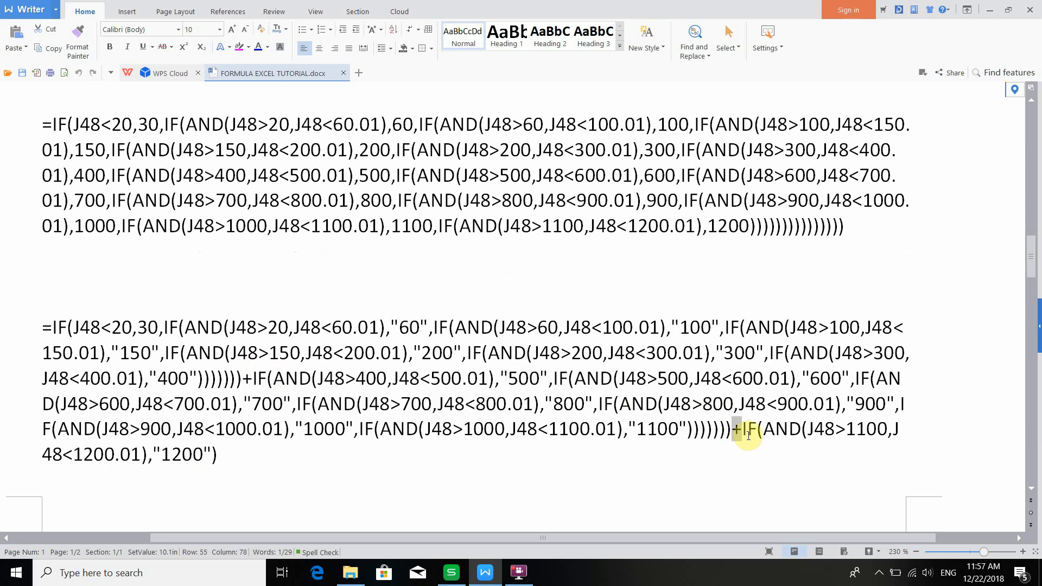
pyautogui.moveTo(757, 437); pyautogui.dragTo(751, 450)
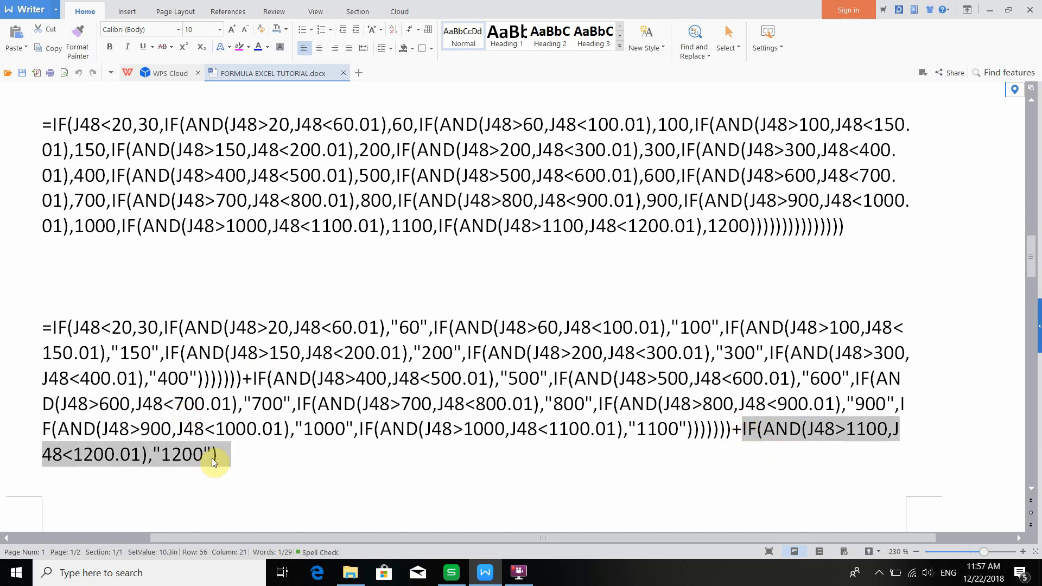
pyautogui.moveTo(214, 453); pyautogui.dragTo(25, 330)
pyautogui.hotkey('ctrl', 'c')
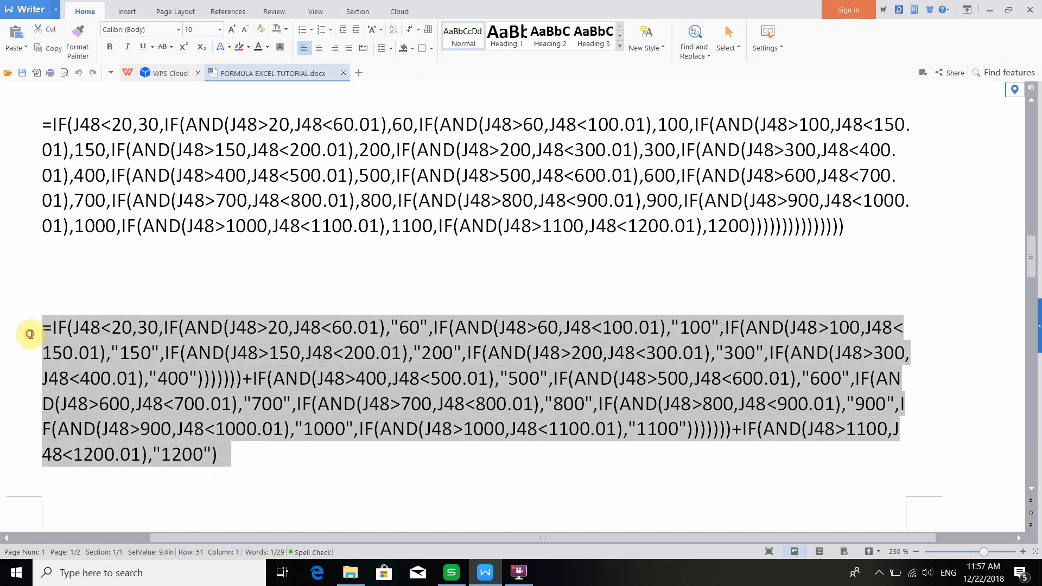
# - Return to the spreadsheet and paste the copied formula into K48 for phase R1's circuit breaker size
pyautogui.click(453, 573)
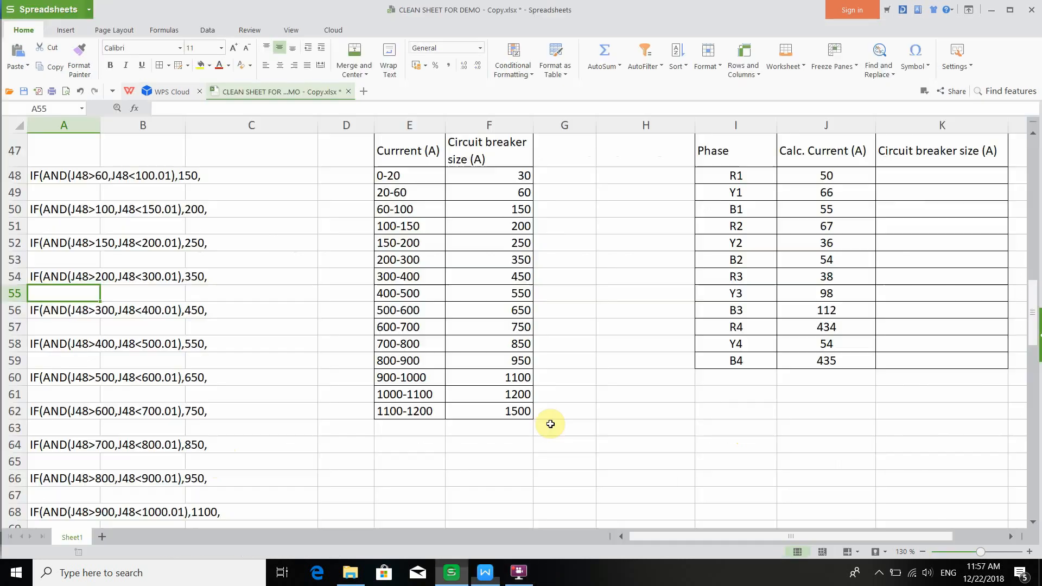
pyautogui.click(900, 177)
pyautogui.click(258, 113)
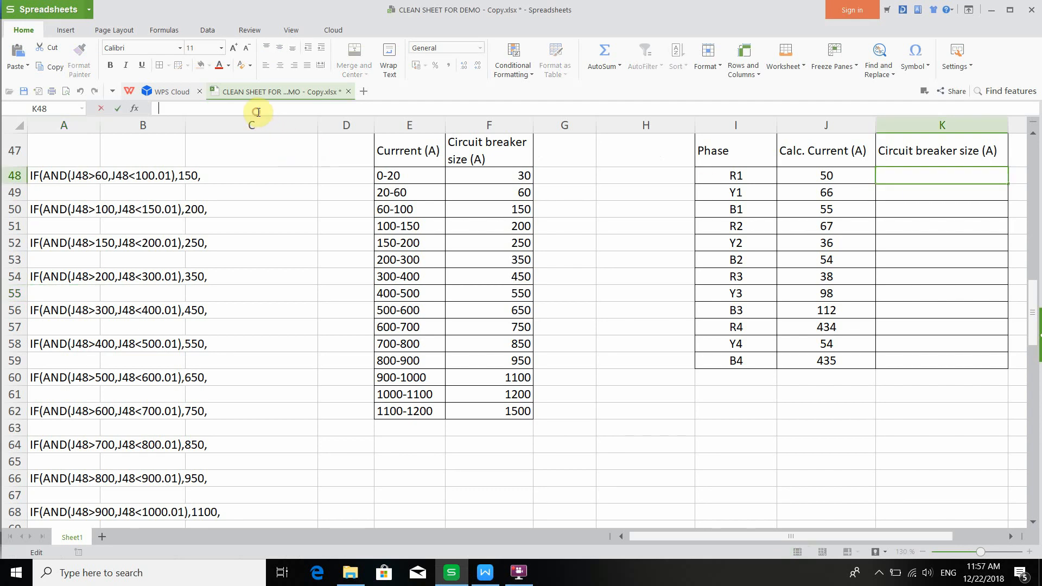
pyautogui.hotkey('ctrl', 'v')
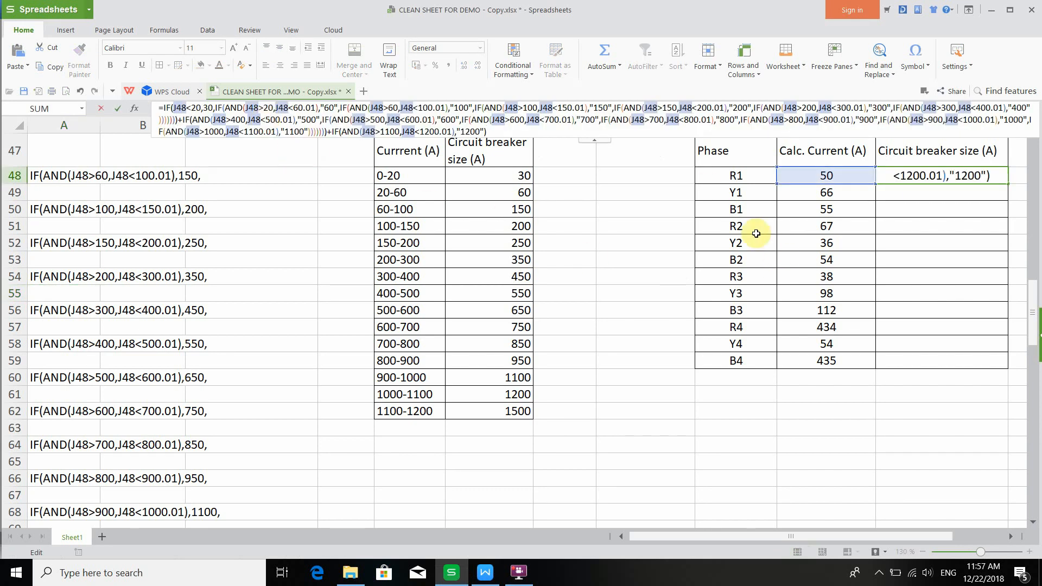
pyautogui.scroll(1, 829, 220)
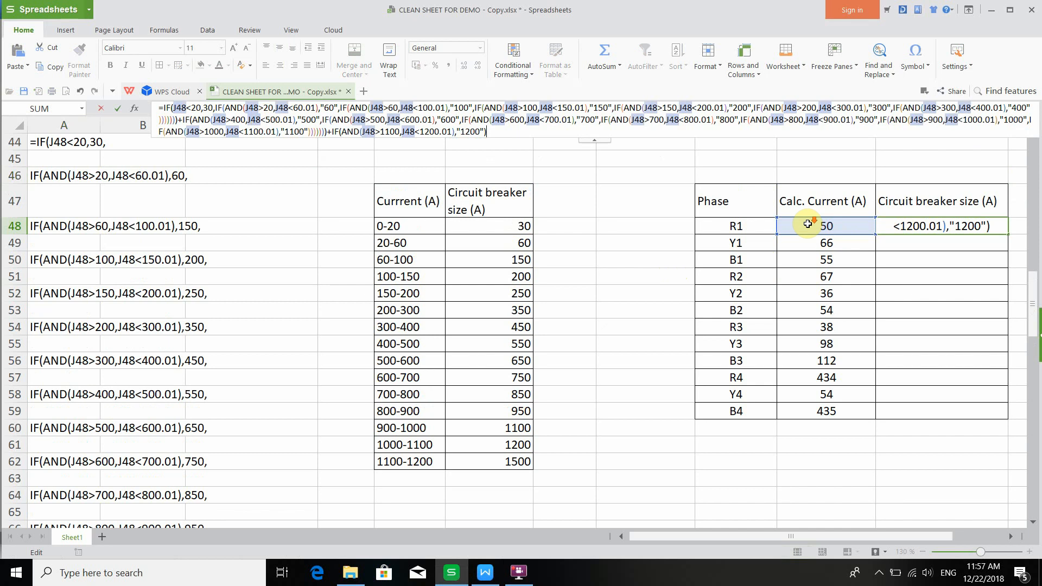
pyautogui.scroll(-1, 814, 224)
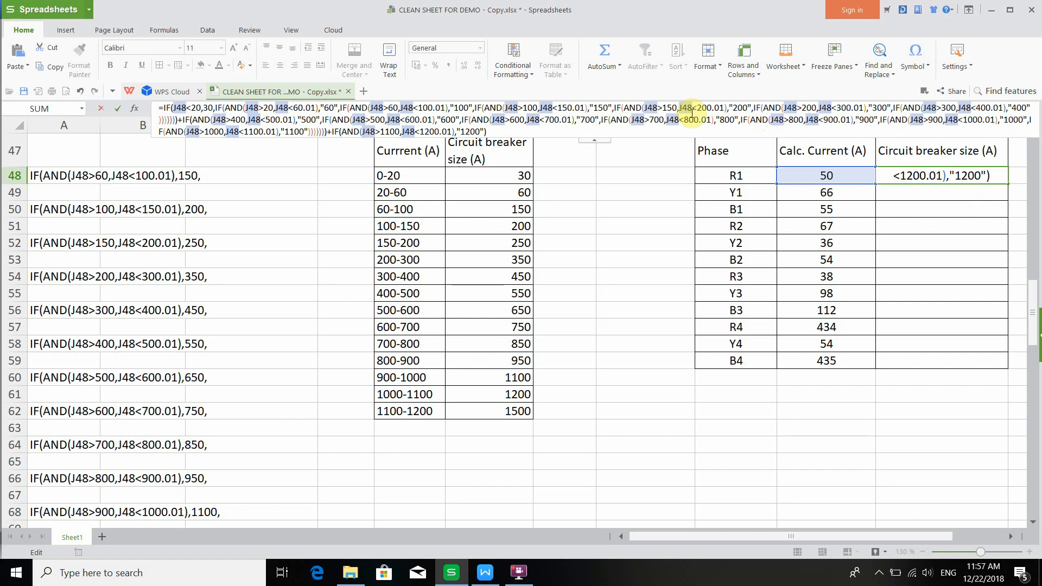
pyautogui.press('Return')
# - Fill the K48 formula down the Circuit breaker size column to K59
pyautogui.click(899, 179)
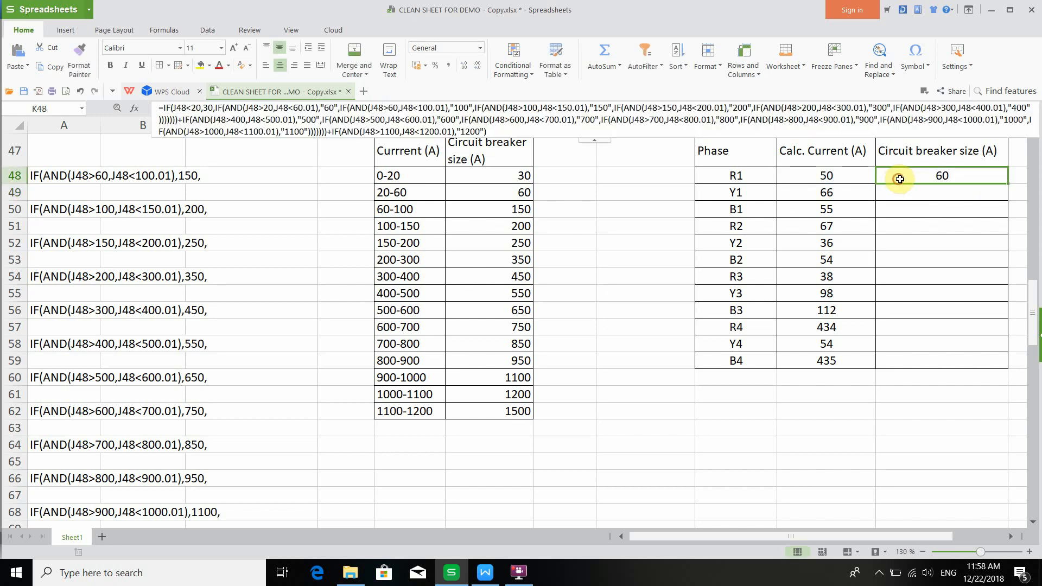
pyautogui.moveTo(1007, 184); pyautogui.dragTo(997, 367)
pyautogui.click(910, 193)
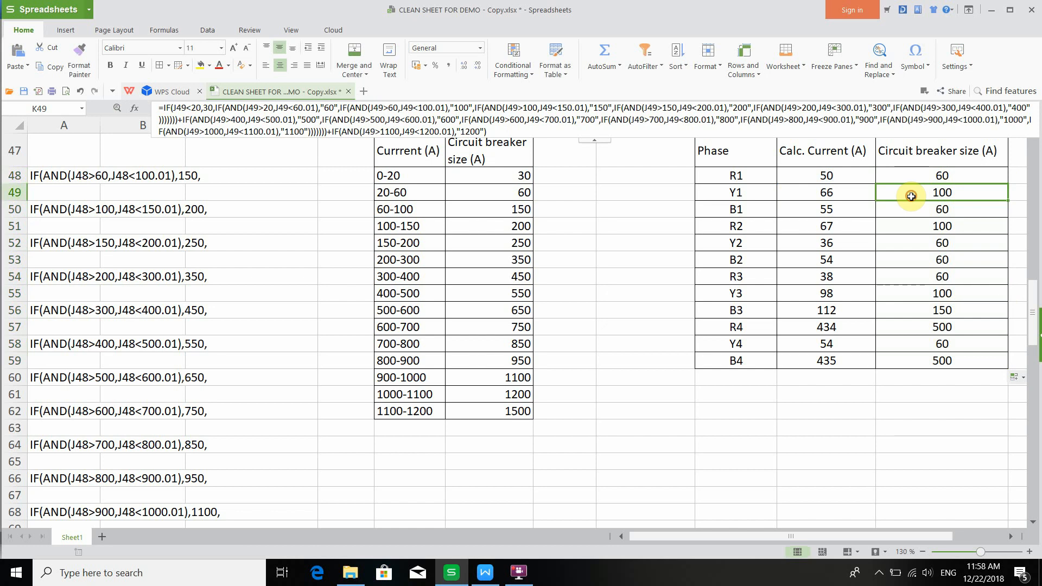
# - Inspect the filled circuit breaker formulas in K48 to K53 against each phase's calculated current
pyautogui.click(871, 194)
pyautogui.doubleClick(886, 195)
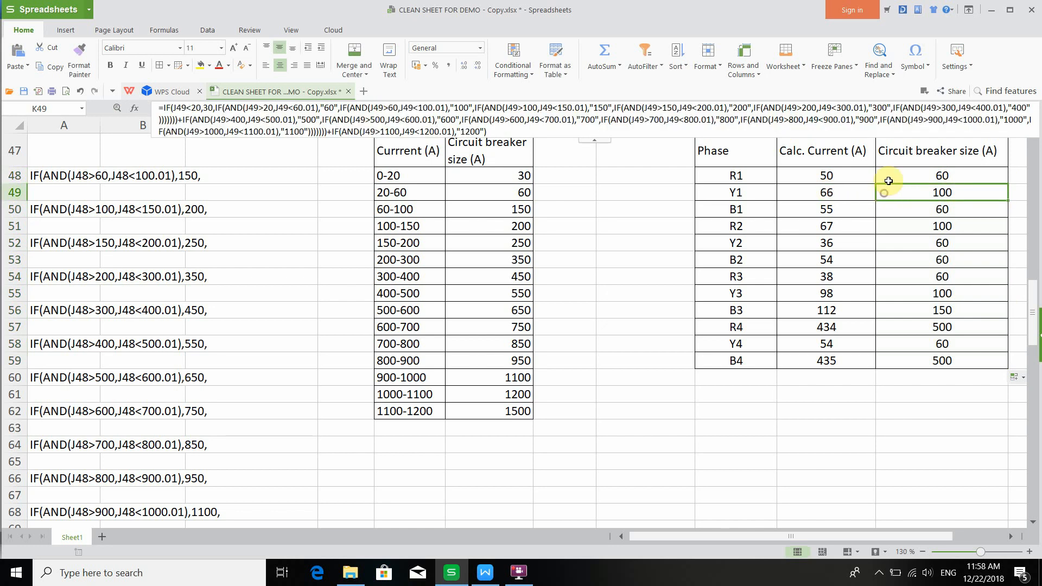
pyautogui.click(807, 108)
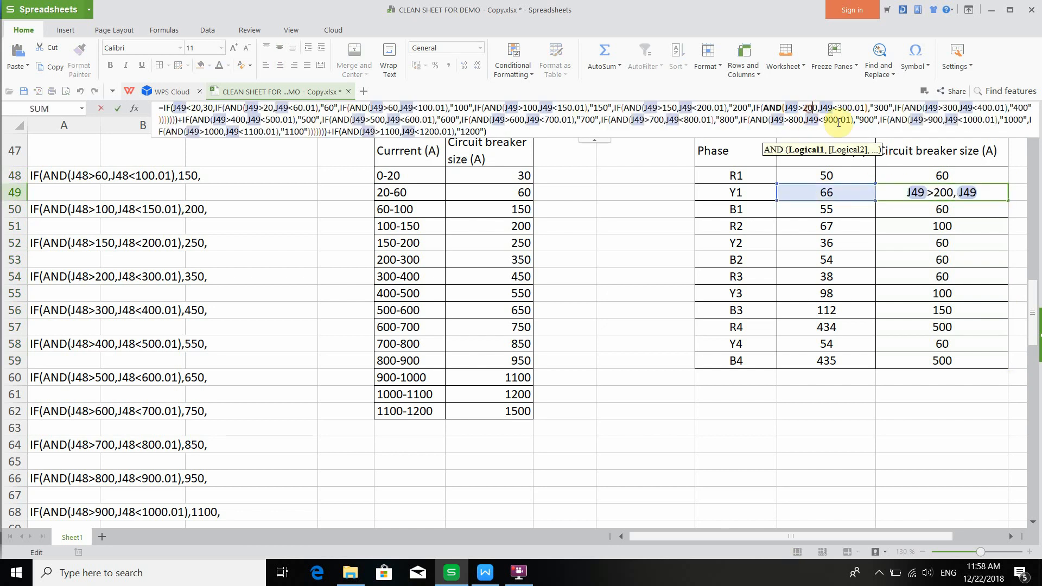
pyautogui.click(911, 211)
pyautogui.doubleClick(925, 211)
pyautogui.click(933, 229)
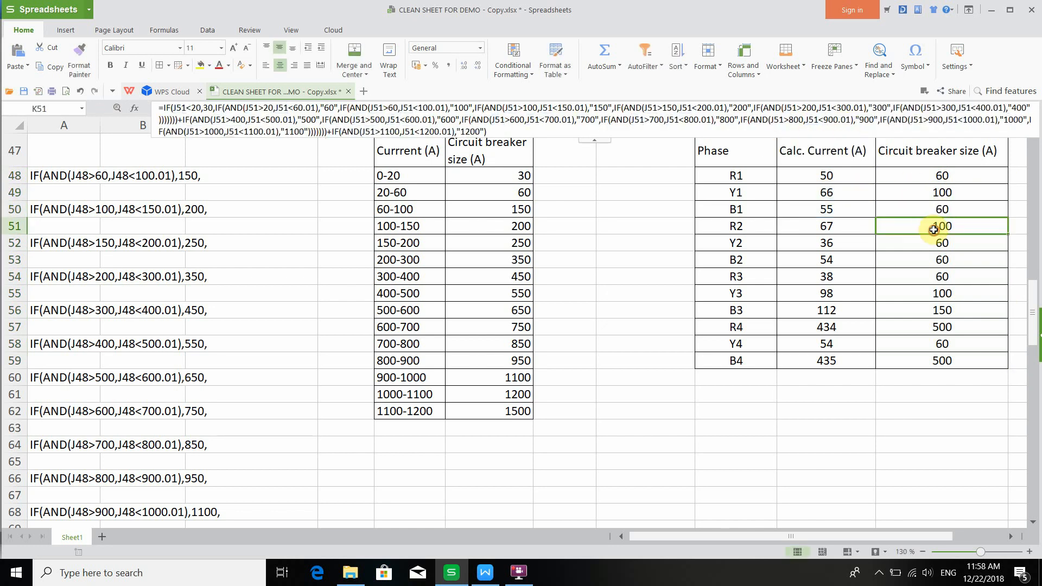
pyautogui.doubleClick(933, 228)
pyautogui.click(935, 245)
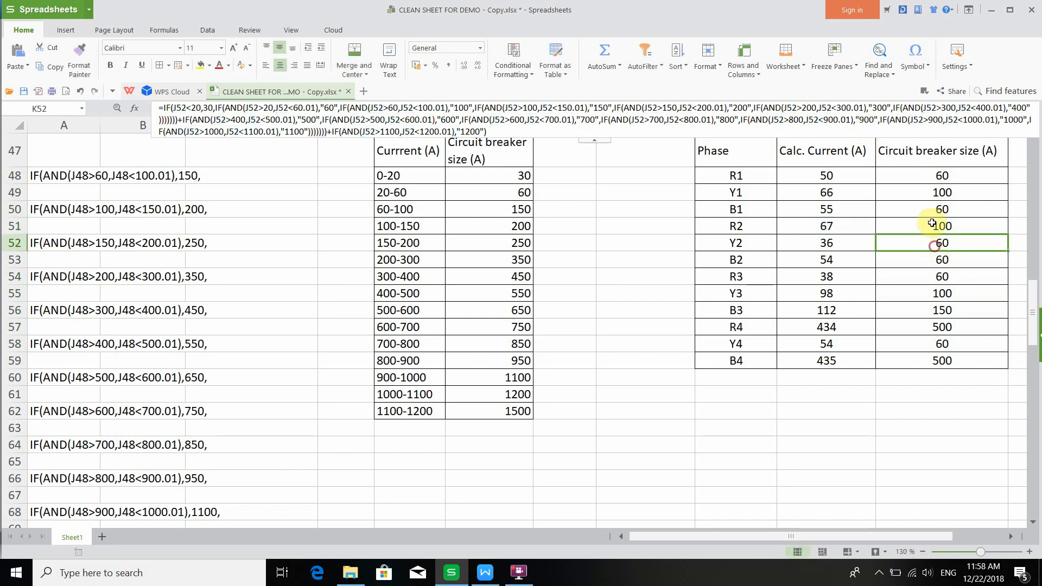
pyautogui.click(906, 133)
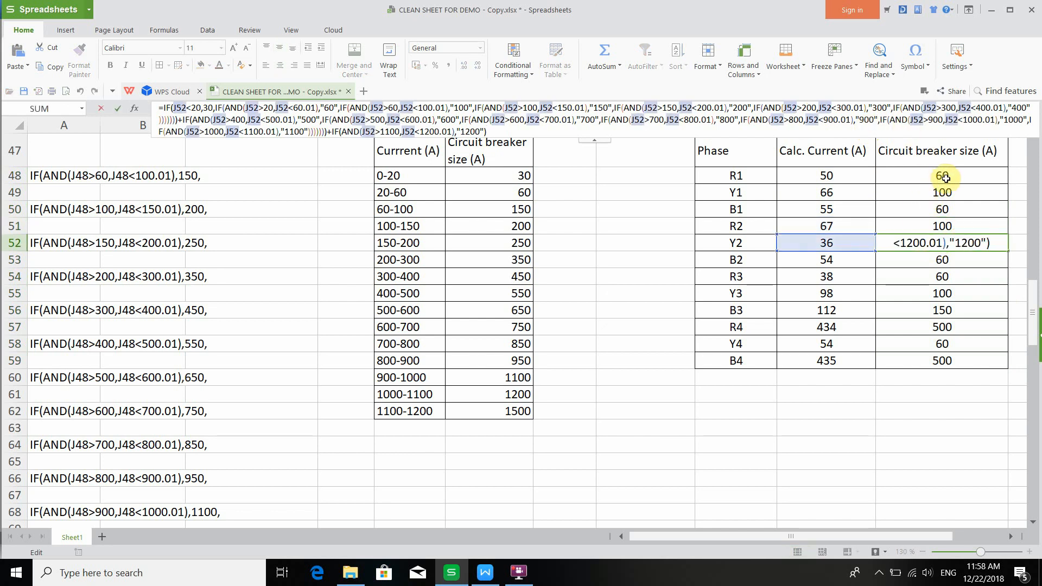
pyautogui.click(950, 261)
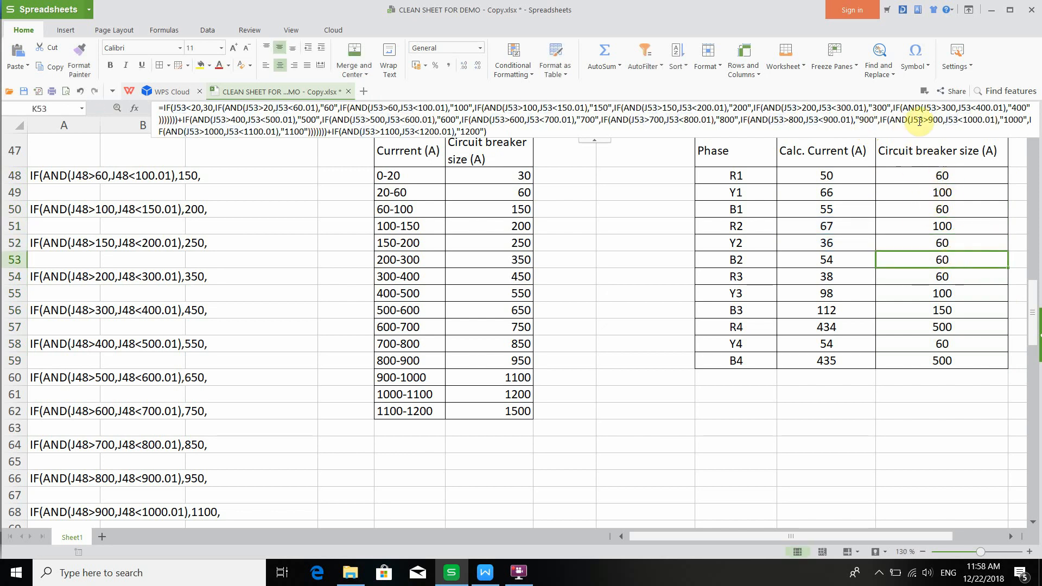
pyautogui.click(942, 176)
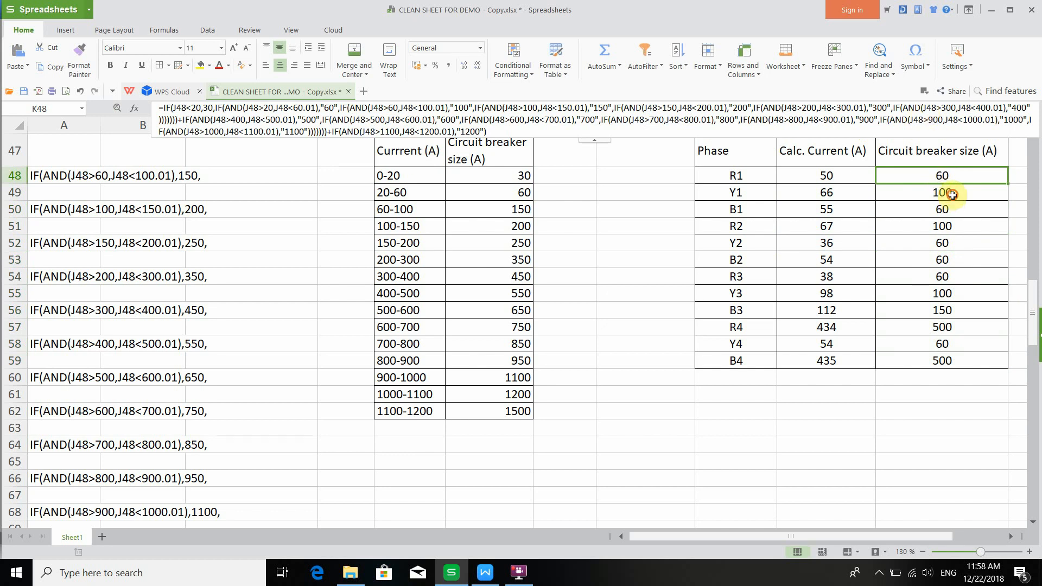
pyautogui.click(953, 193)
pyautogui.click(953, 209)
pyautogui.click(955, 239)
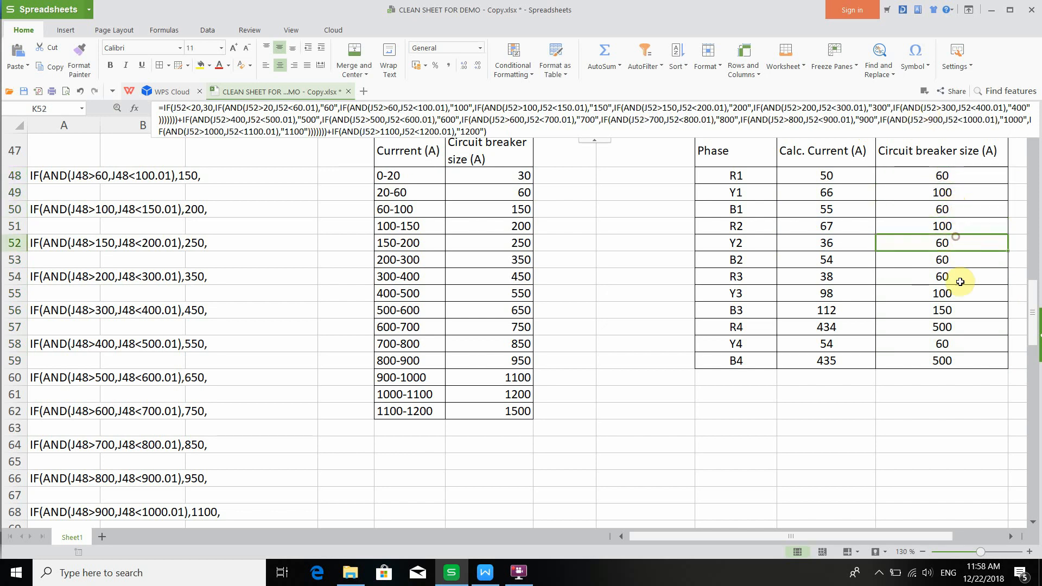
# - Inspect the filled circuit breaker formula in K59 for phase B4
pyautogui.click(964, 344)
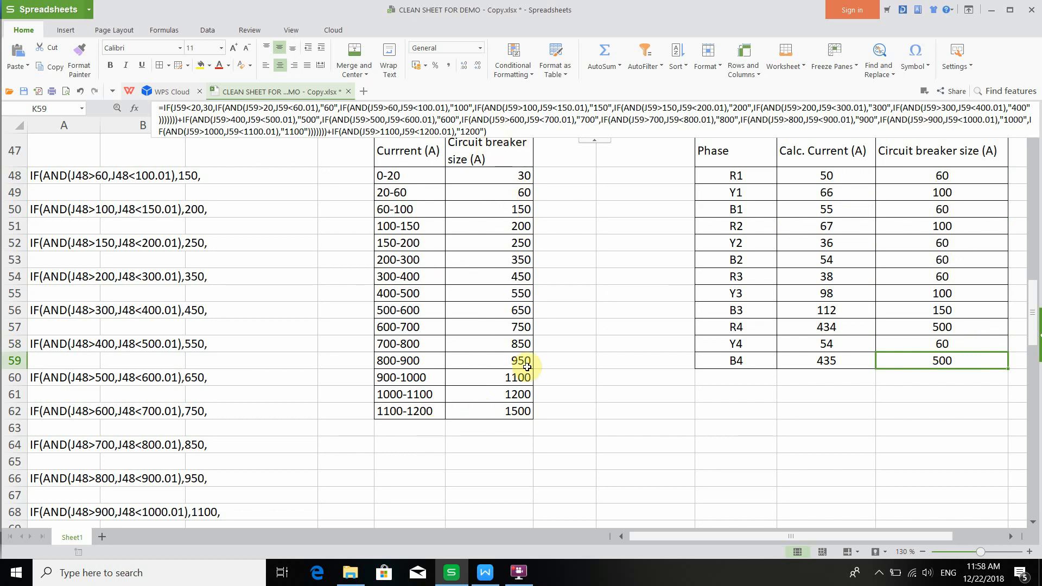
pyautogui.click(520, 576)
pyautogui.click(804, 81)
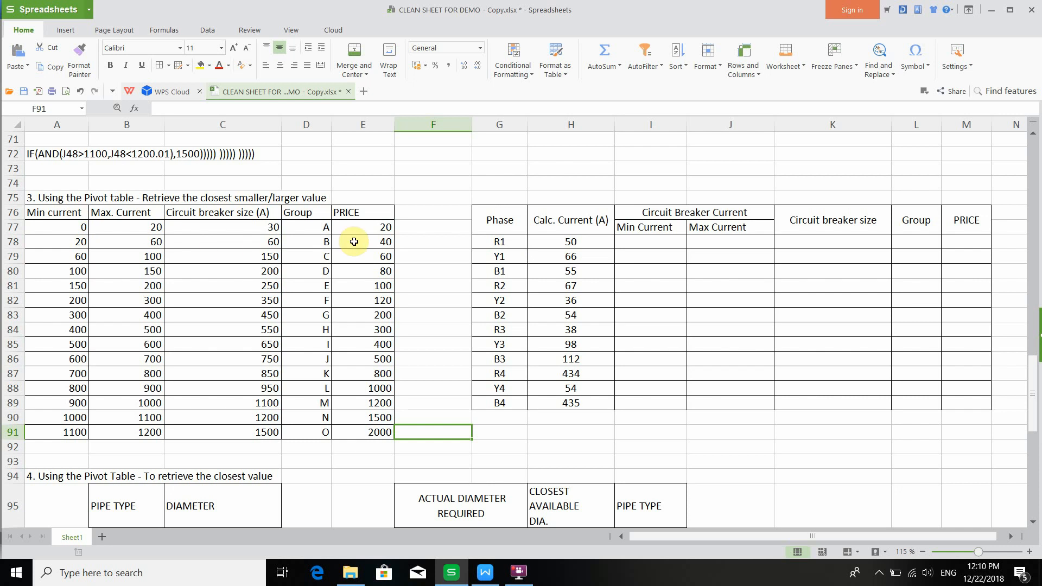
pyautogui.click(521, 581)
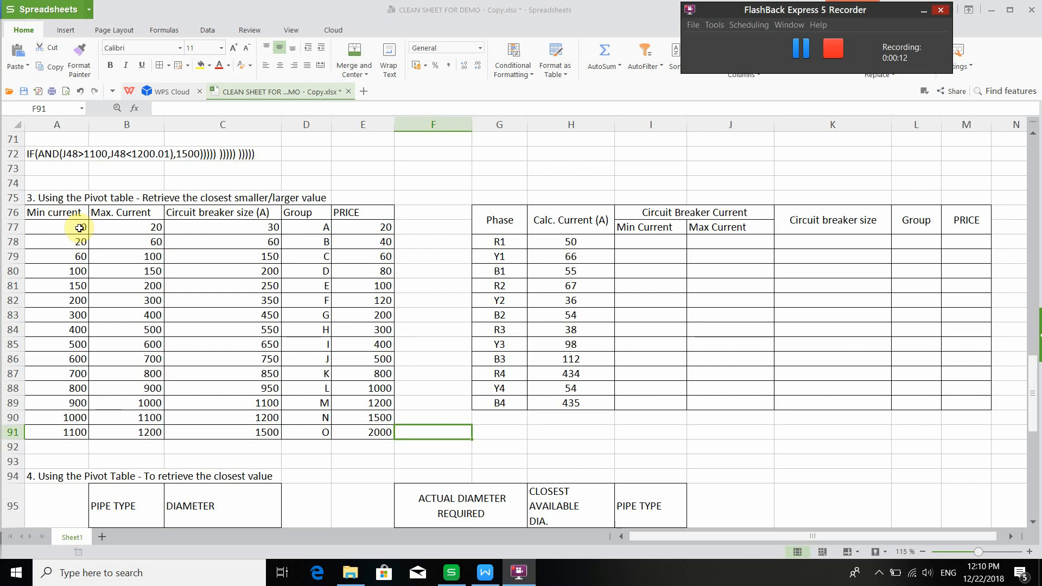
# - Examine the min/max current lookup table in A76:E91 and the empty phase table in G76:M89
pyautogui.click(66, 216)
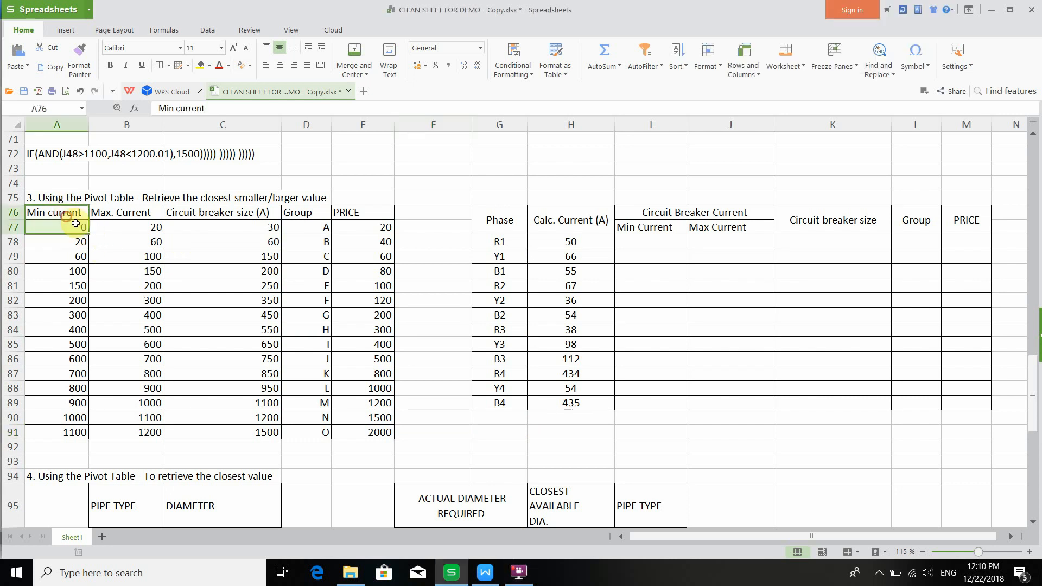
pyautogui.moveTo(75, 223); pyautogui.dragTo(383, 433)
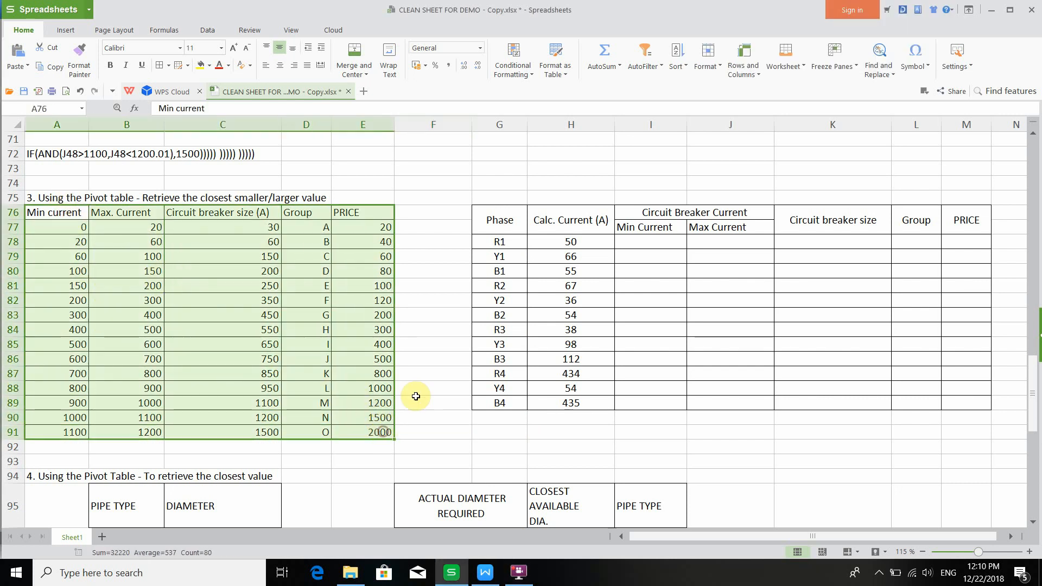
pyautogui.moveTo(505, 220); pyautogui.dragTo(982, 404)
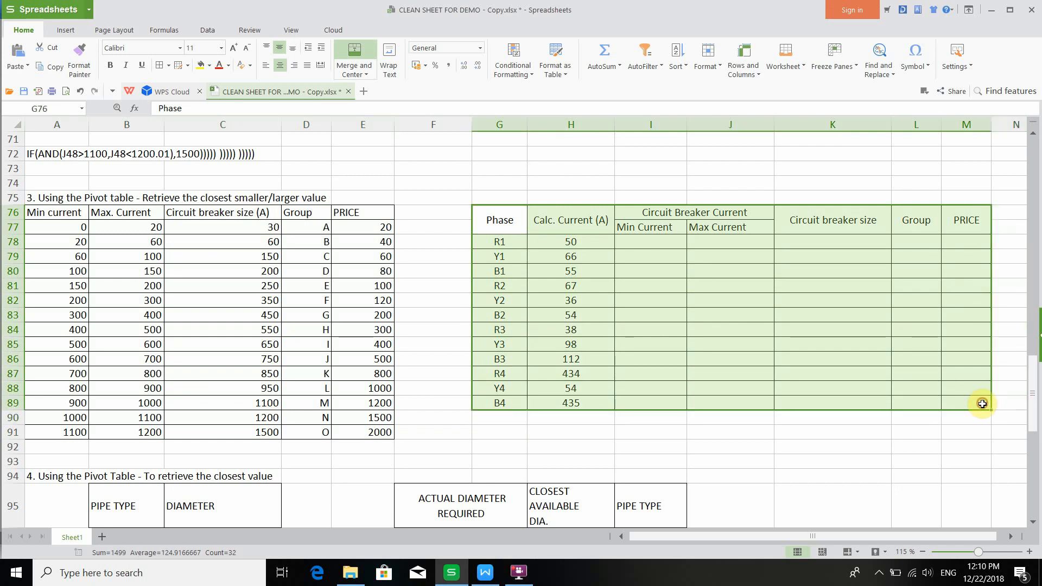
# - Switch to the formula tutorial document and review the LARGE, SMALL, INDEX, VLOOKUP and LOOKUP formulas
pyautogui.click(484, 574)
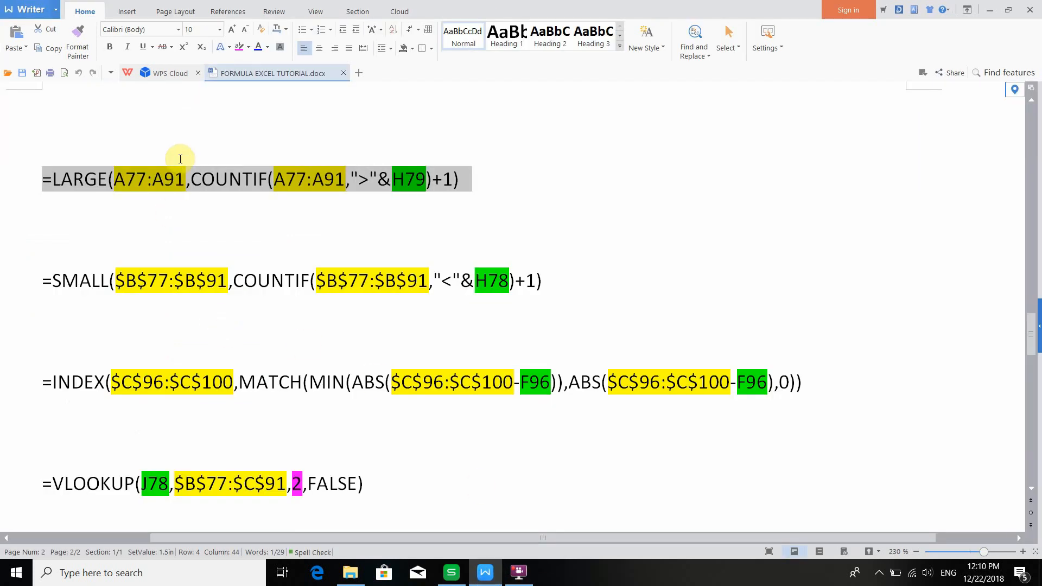
pyautogui.click(190, 187)
pyautogui.moveTo(217, 195); pyautogui.dragTo(400, 482)
pyautogui.click(367, 432)
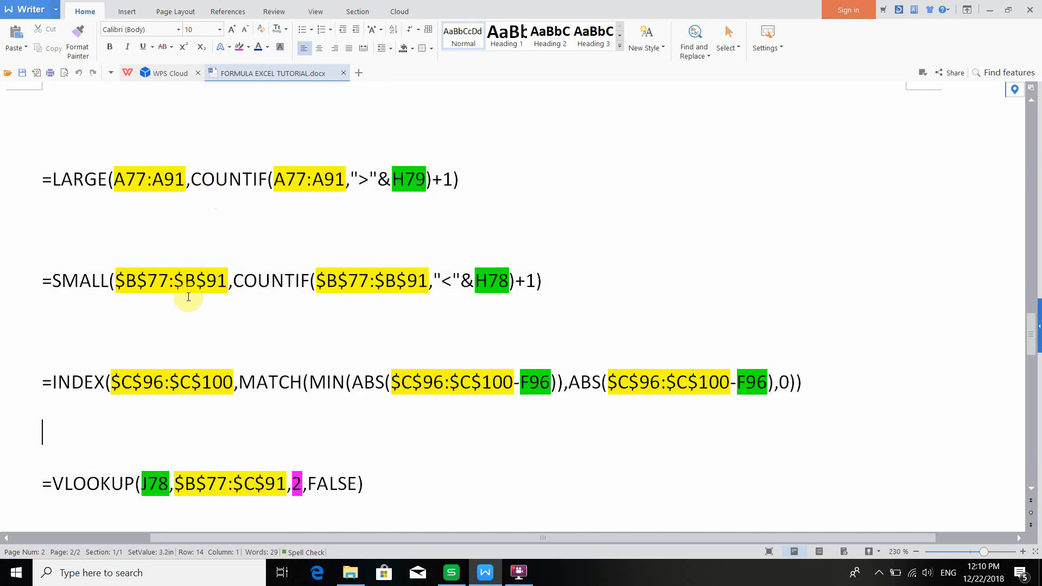
pyautogui.scroll(-2, 86, 212)
pyautogui.scroll(1, 92, 195)
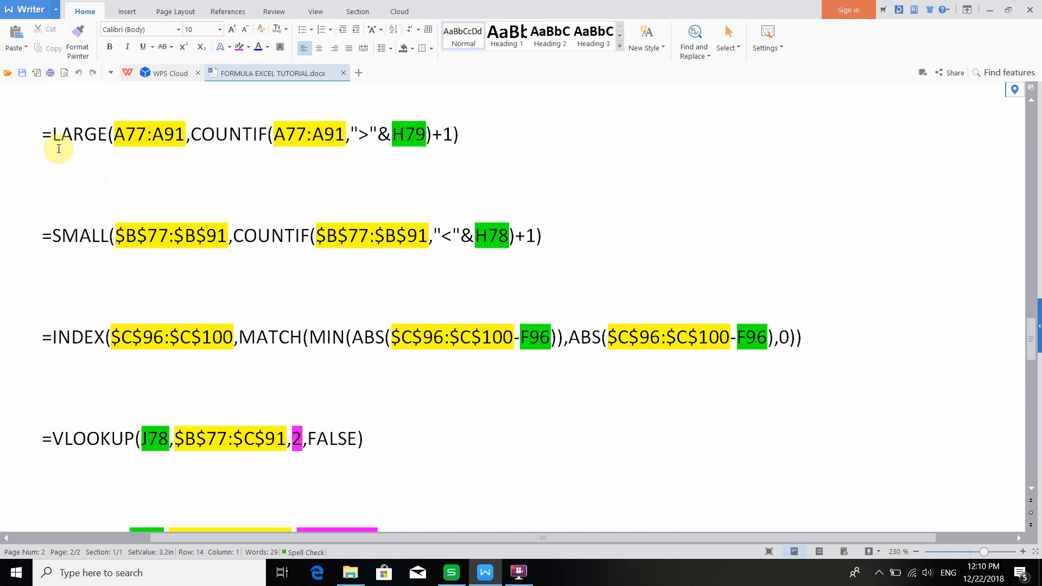
pyautogui.moveTo(45, 134); pyautogui.dragTo(444, 462)
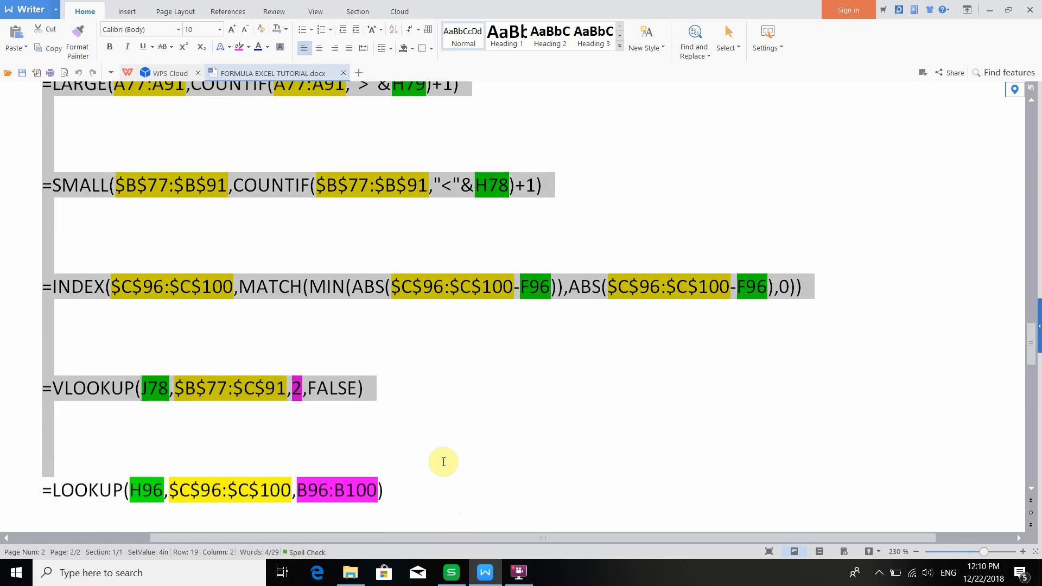
pyautogui.scroll(1, 442, 450)
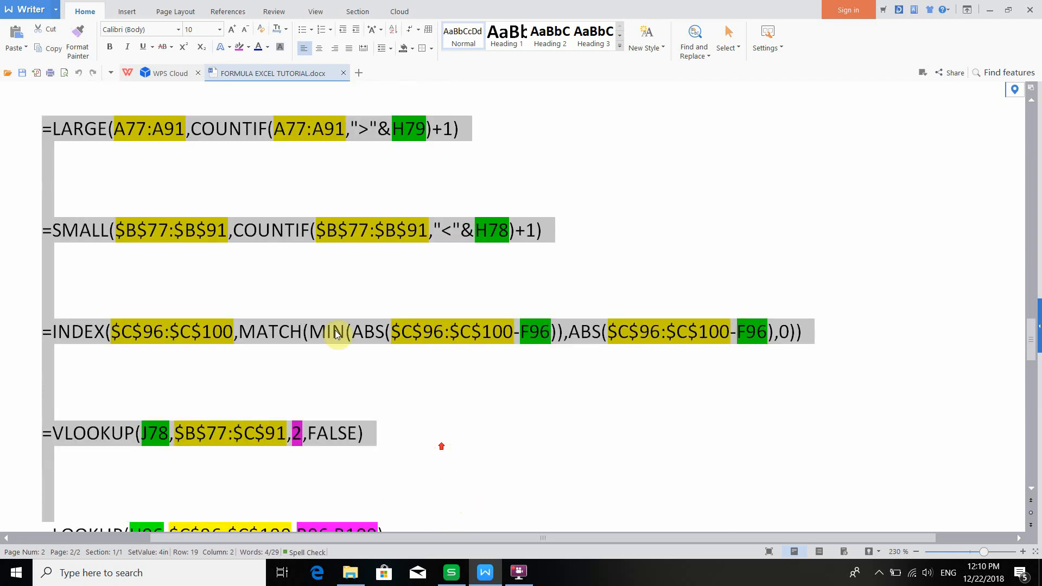
pyautogui.click(46, 128)
pyautogui.moveTo(45, 128); pyautogui.dragTo(424, 502)
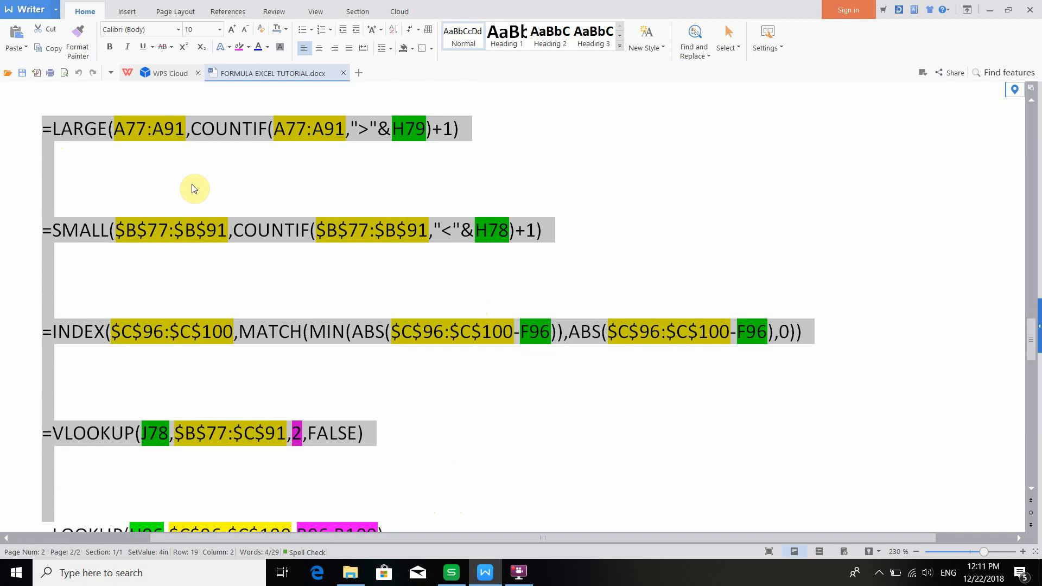
pyautogui.click(194, 165)
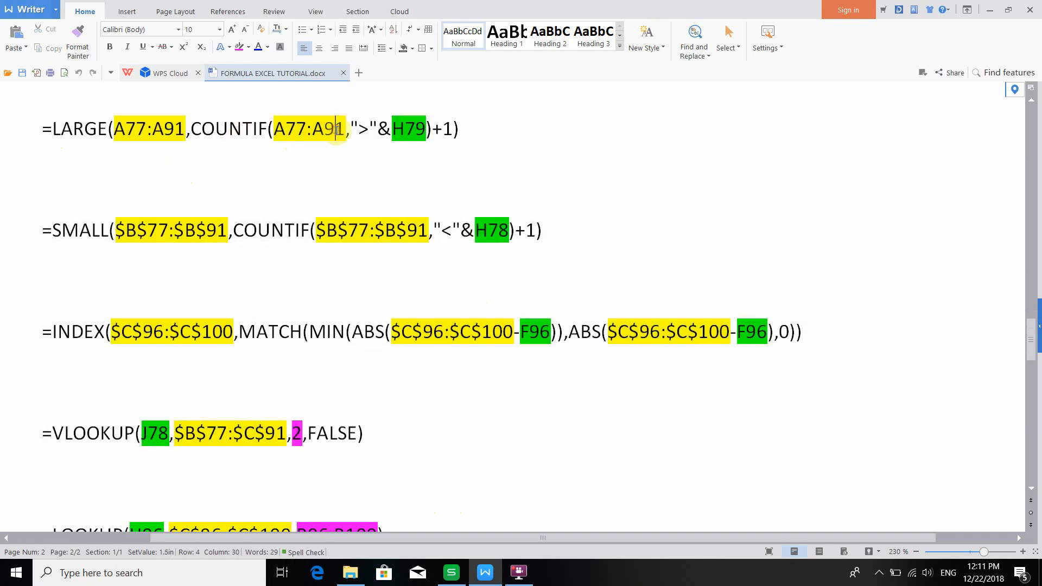
pyautogui.moveTo(44, 133); pyautogui.dragTo(486, 134)
pyautogui.click(173, 150)
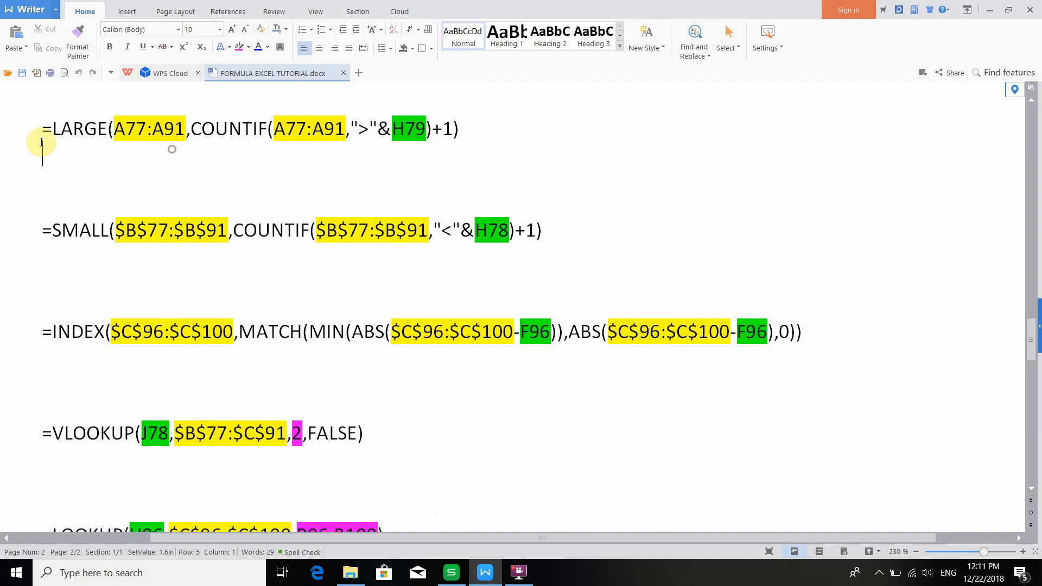
# - Examine the parts of the LARGE formula: the function name, its A77:A91 ranges and the H79 reference
pyautogui.click(37, 138)
pyautogui.moveTo(38, 137); pyautogui.dragTo(146, 134)
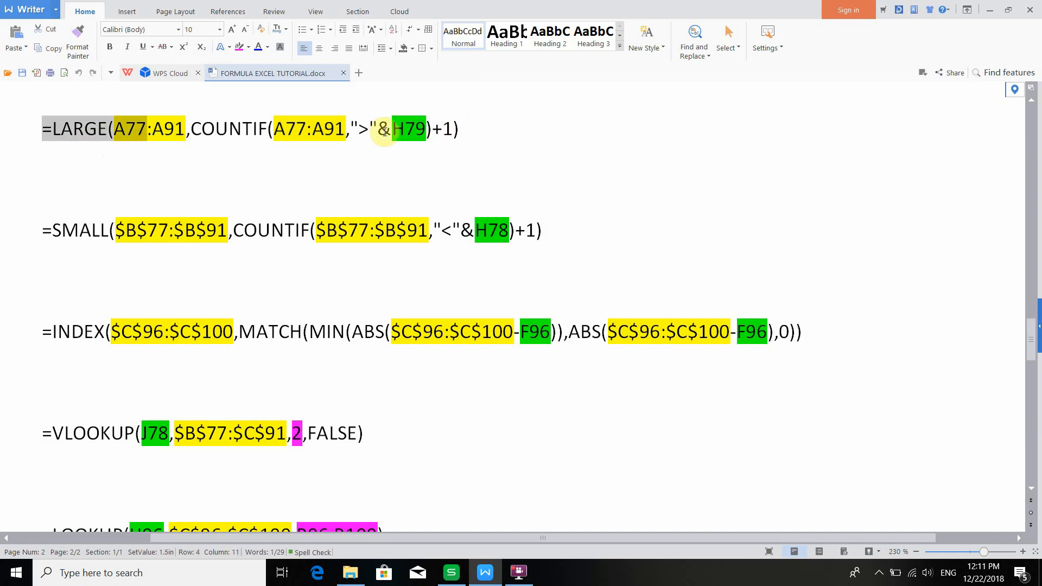
pyautogui.click(401, 129)
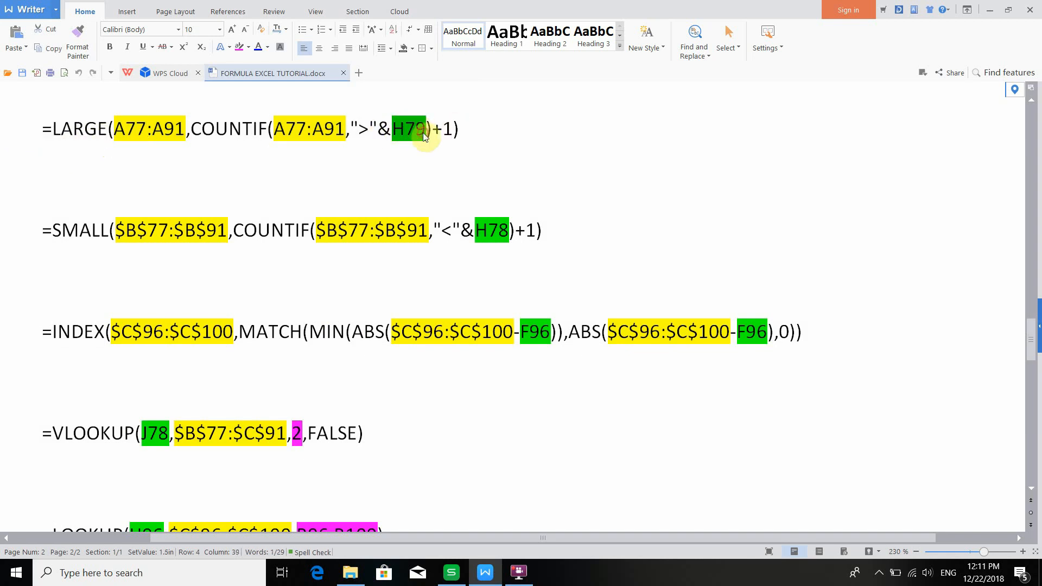
pyautogui.moveTo(399, 131); pyautogui.dragTo(431, 134)
pyautogui.click(110, 146)
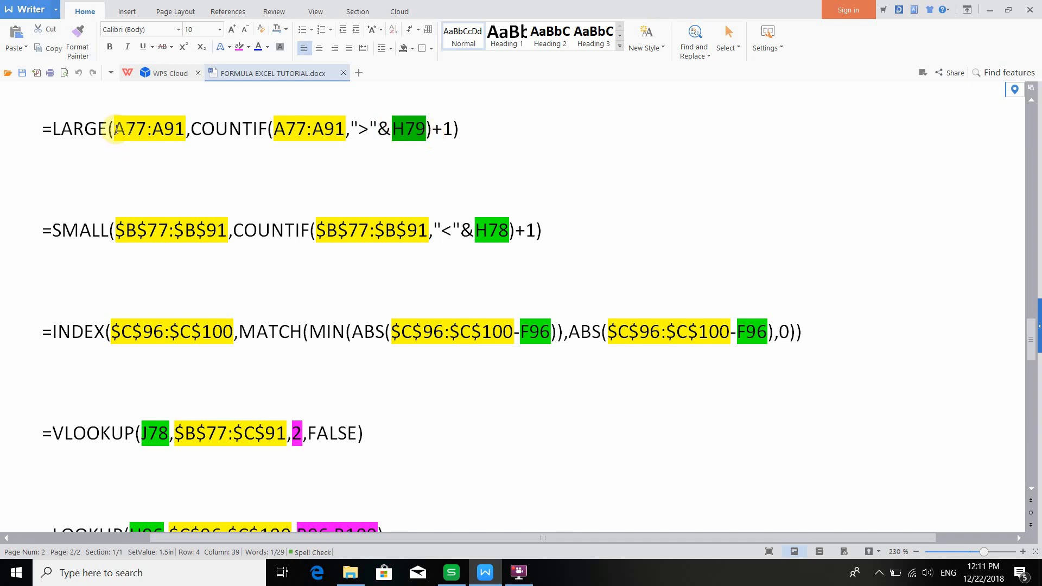
pyautogui.moveTo(115, 129); pyautogui.dragTo(185, 135)
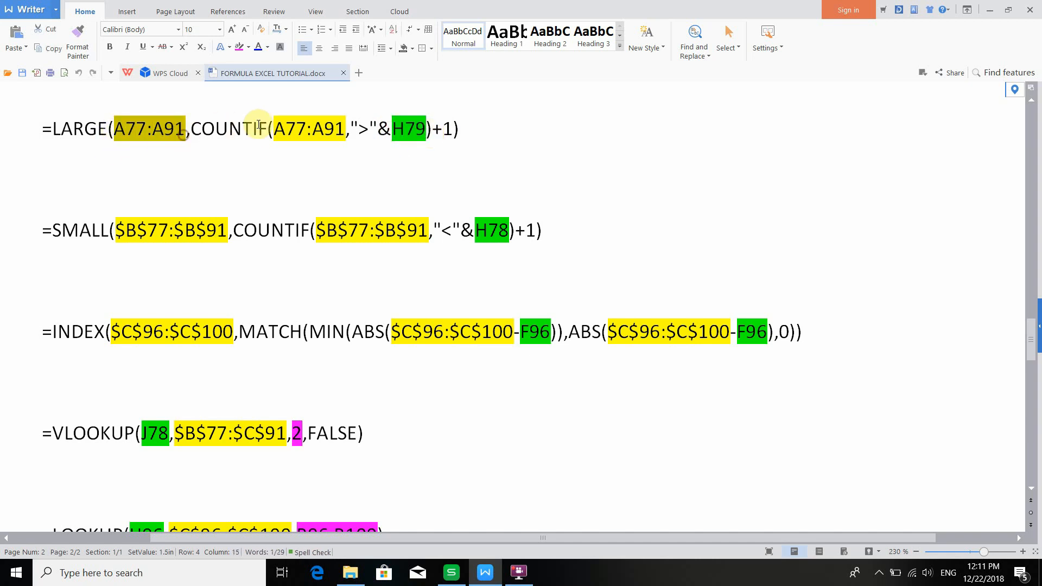
pyautogui.moveTo(277, 133); pyautogui.dragTo(340, 134)
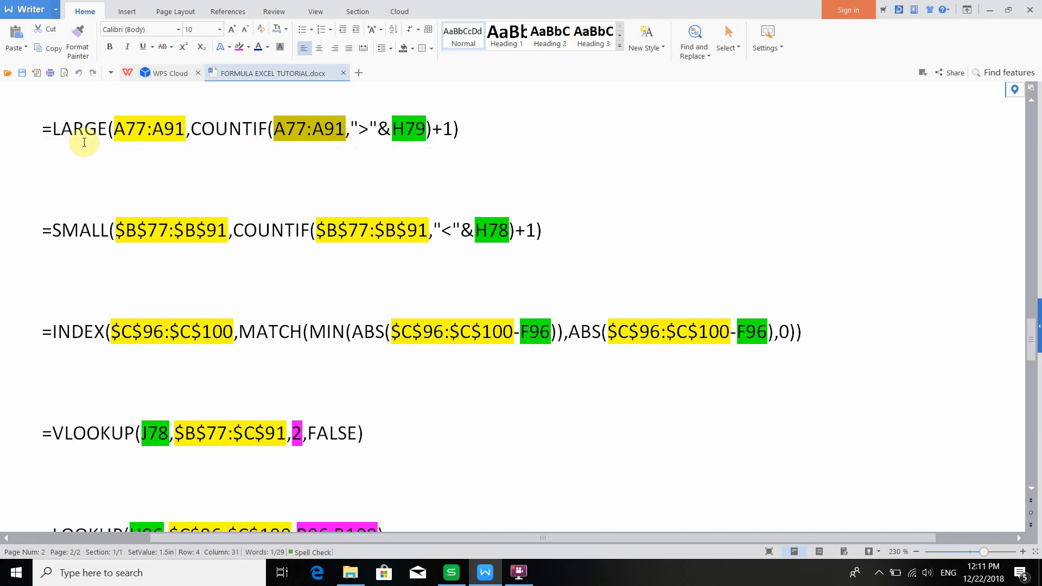
# - Examine the parts of the SMALL formula: the function name, the H78 reference and its $B$77:$B$91 ranges
pyautogui.moveTo(45, 225); pyautogui.dragTo(104, 223)
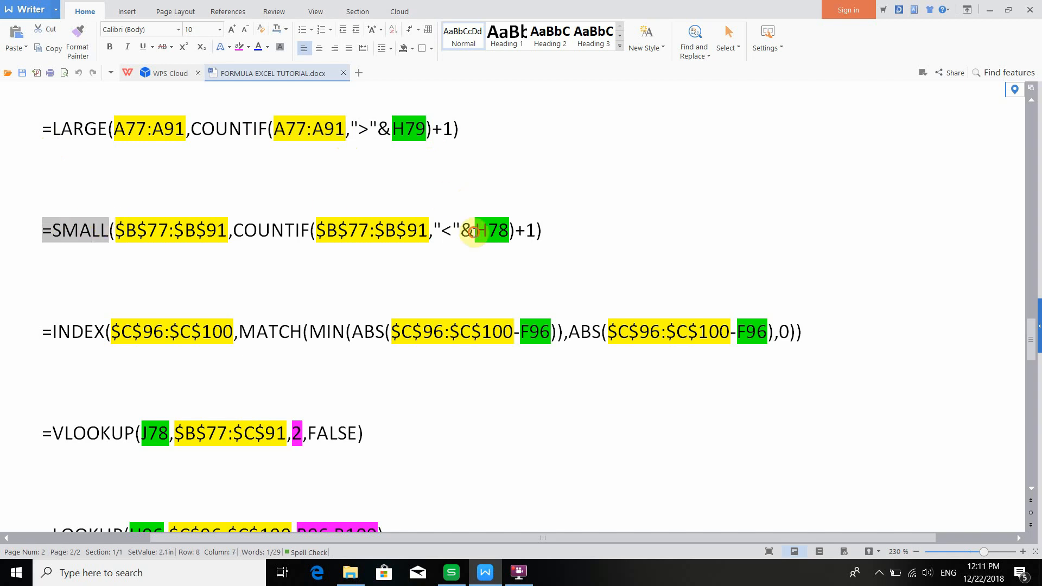
pyautogui.moveTo(473, 232); pyautogui.dragTo(483, 234)
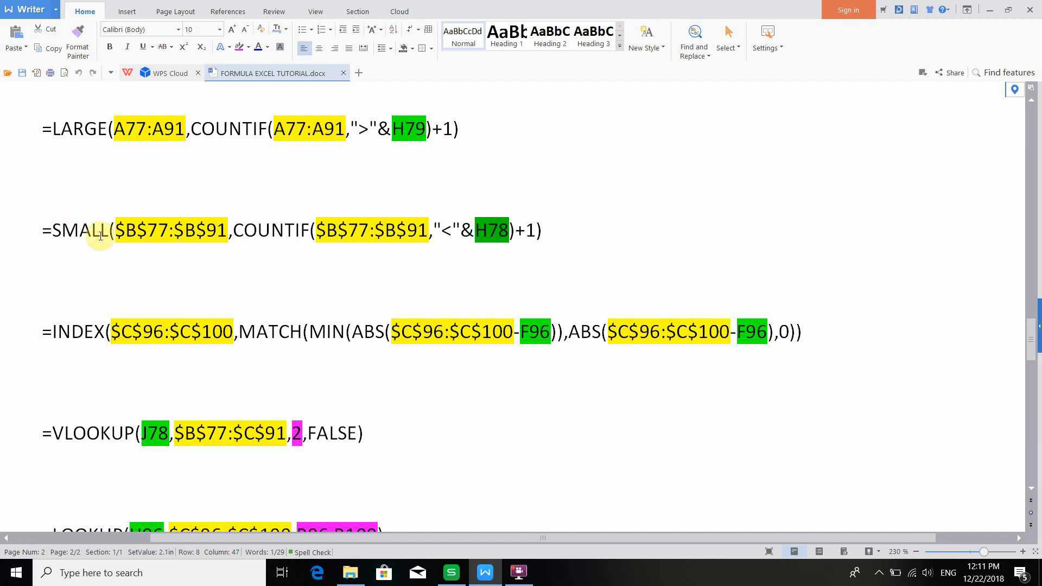
pyautogui.moveTo(113, 233); pyautogui.dragTo(232, 232)
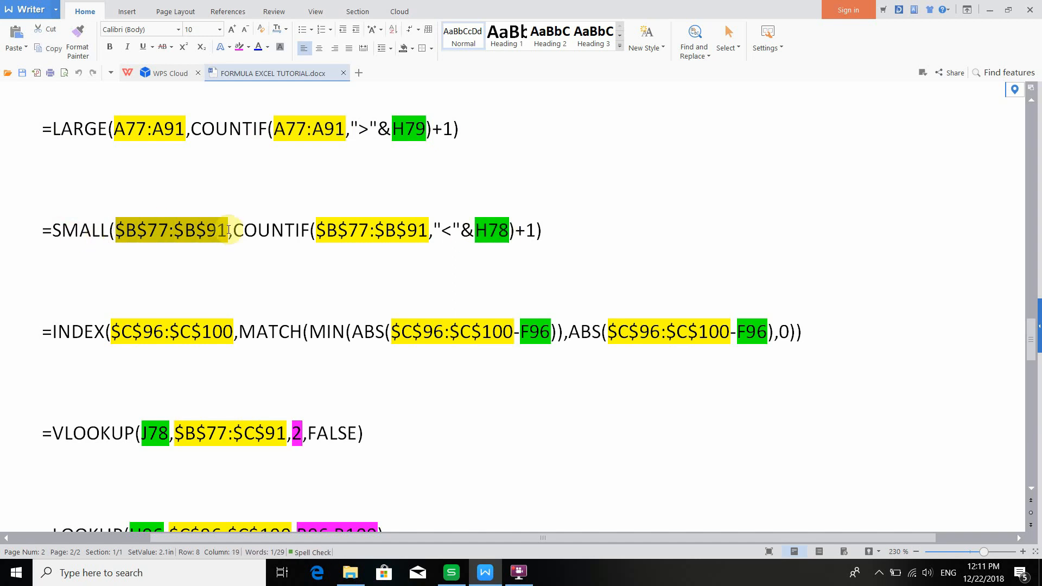
pyautogui.moveTo(316, 232); pyautogui.dragTo(430, 233)
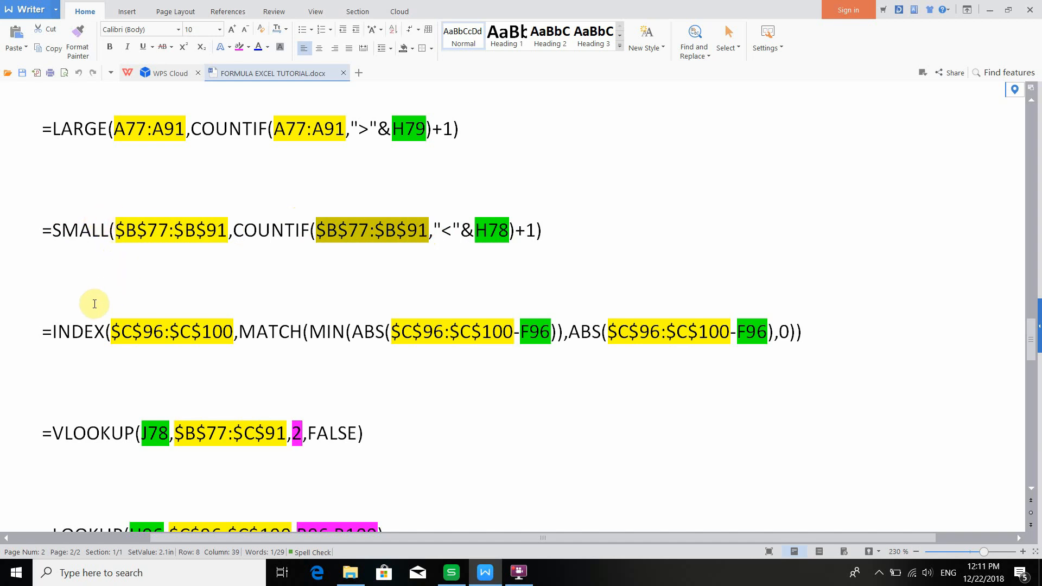
# - Examine the parts of the INDEX/MATCH formula: the F96 references and the $C$96:$C$100 ranges
pyautogui.scroll(-1, 87, 304)
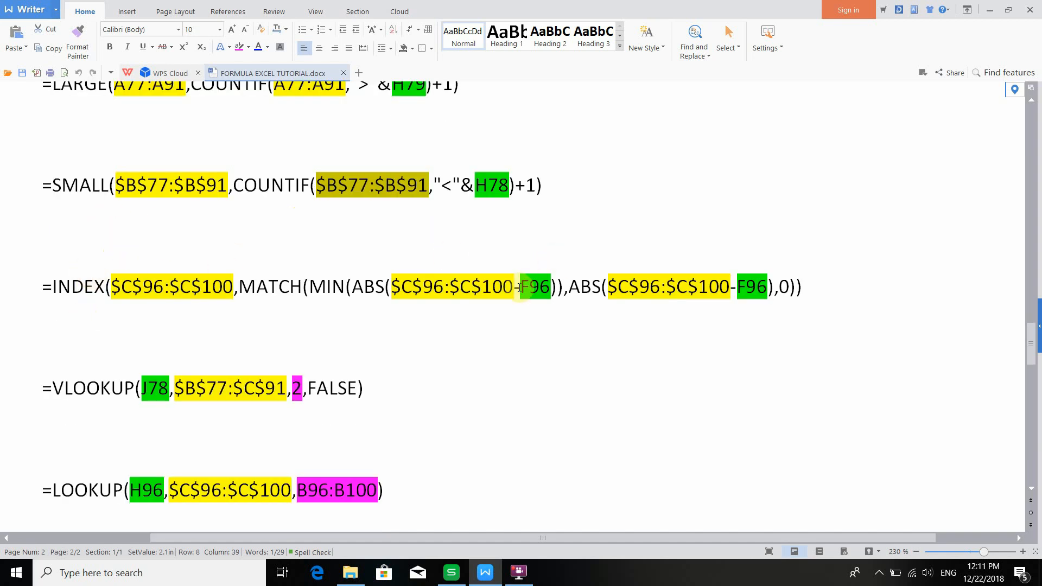
pyautogui.moveTo(522, 292); pyautogui.dragTo(548, 298)
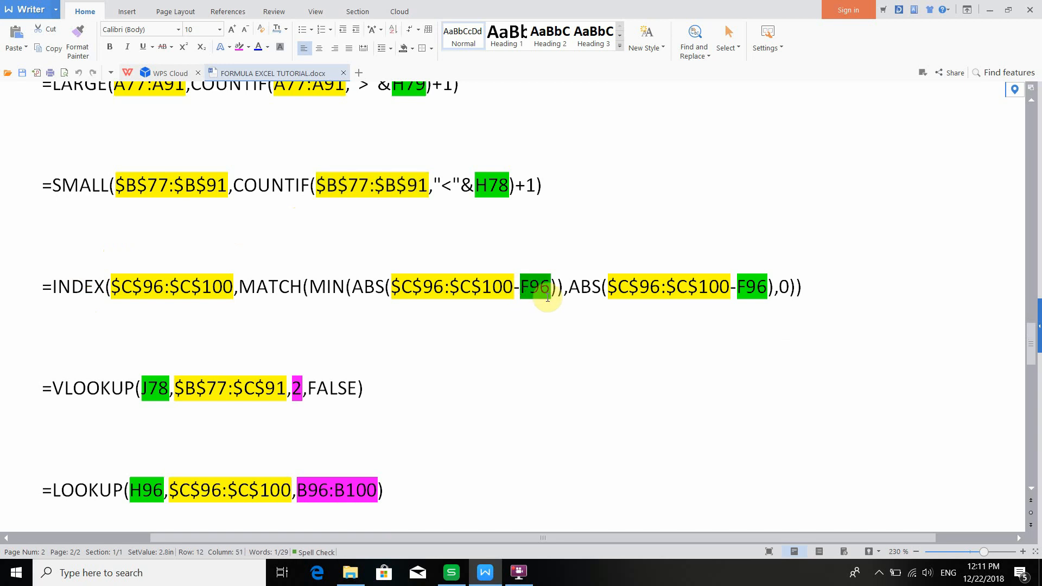
pyautogui.moveTo(739, 287); pyautogui.dragTo(775, 289)
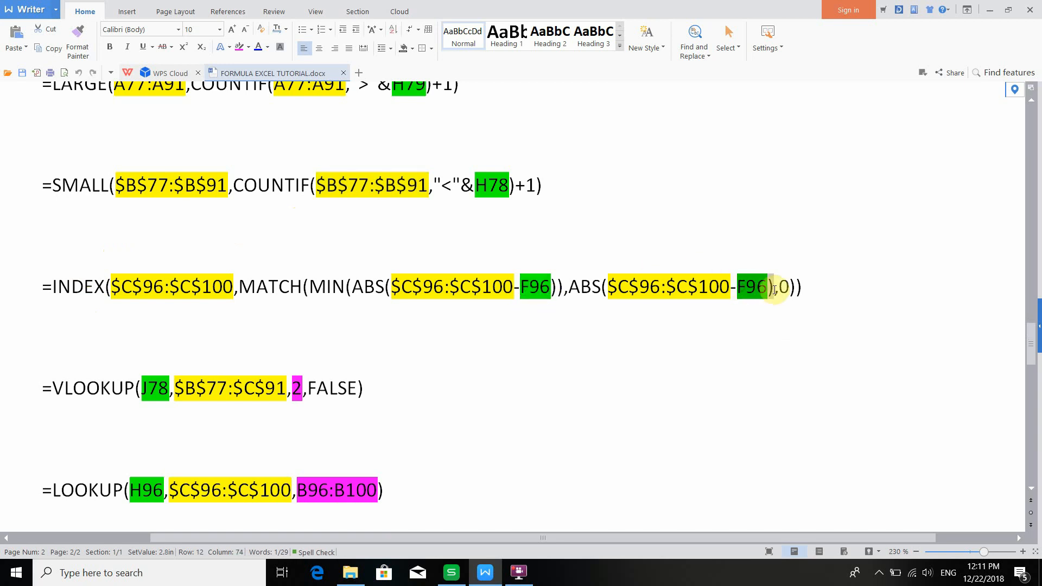
pyautogui.moveTo(520, 288); pyautogui.dragTo(549, 284)
pyautogui.click(536, 290)
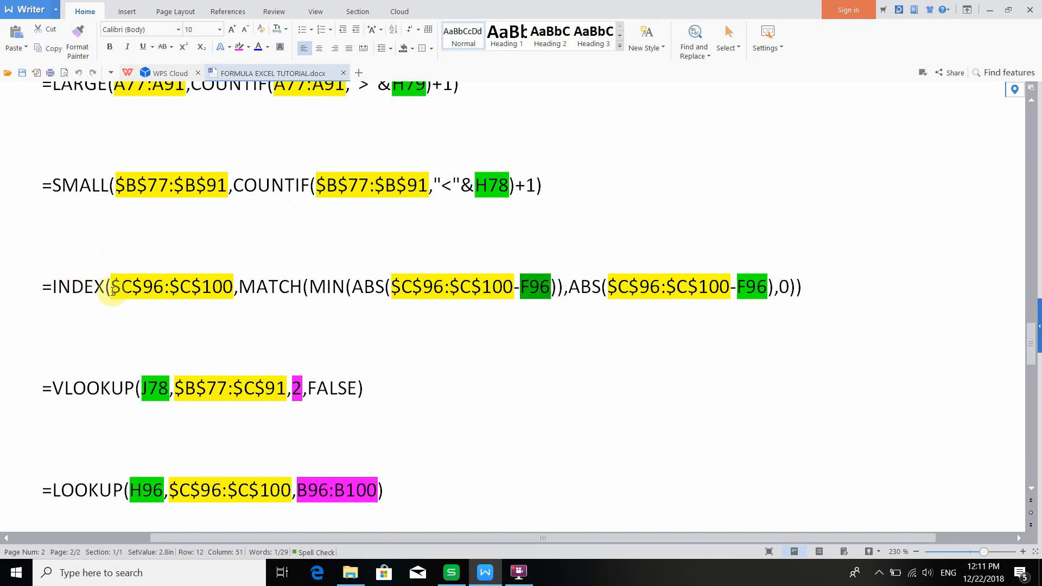
pyautogui.moveTo(112, 292); pyautogui.dragTo(232, 297)
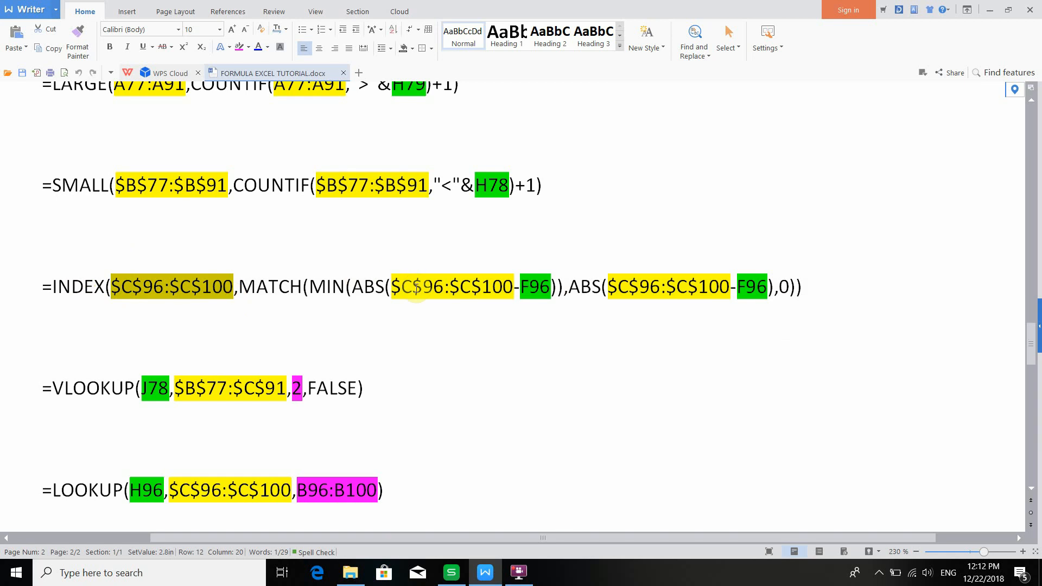
pyautogui.moveTo(395, 286); pyautogui.dragTo(506, 286)
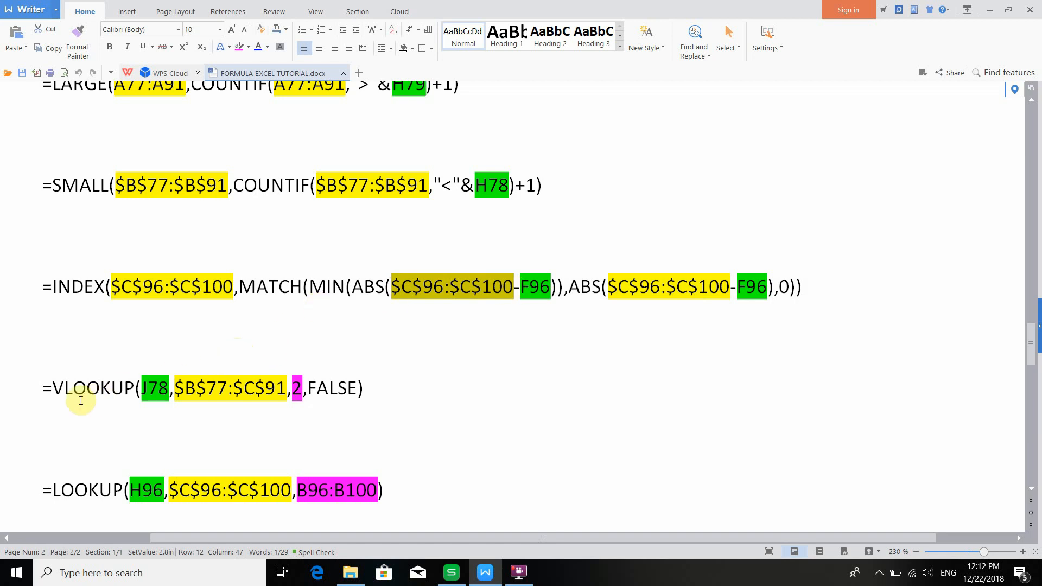
# - Examine the arguments of the VLOOKUP and LOOKUP formulas: lookup cells, table ranges, column index and result range
pyautogui.scroll(-1, 73, 392)
pyautogui.moveTo(52, 345); pyautogui.dragTo(414, 453)
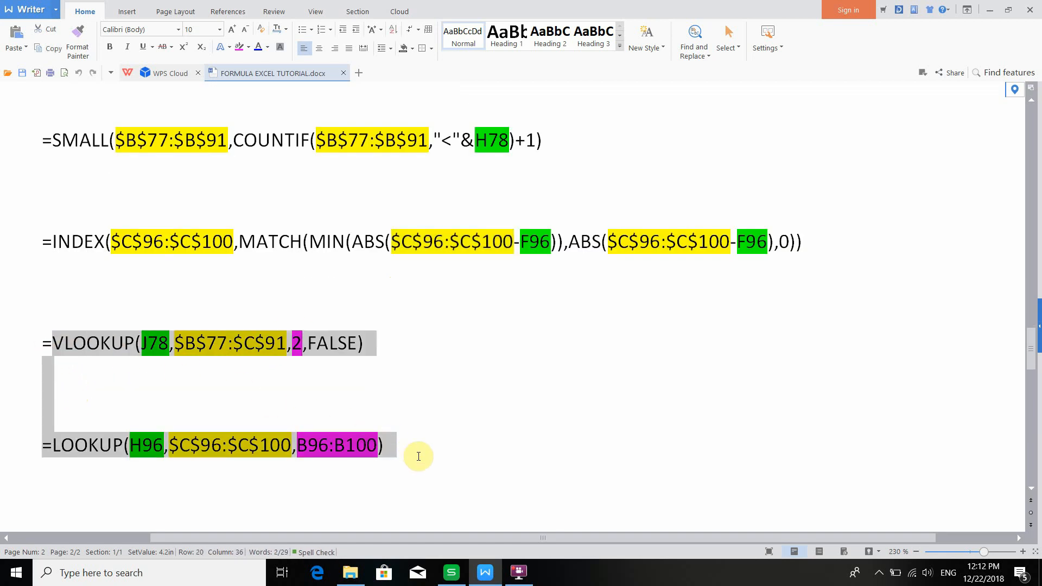
pyautogui.click(149, 335)
pyautogui.moveTo(149, 335); pyautogui.dragTo(174, 351)
pyautogui.moveTo(140, 451); pyautogui.dragTo(157, 460)
pyautogui.moveTo(148, 347); pyautogui.dragTo(170, 365)
pyautogui.click(131, 446)
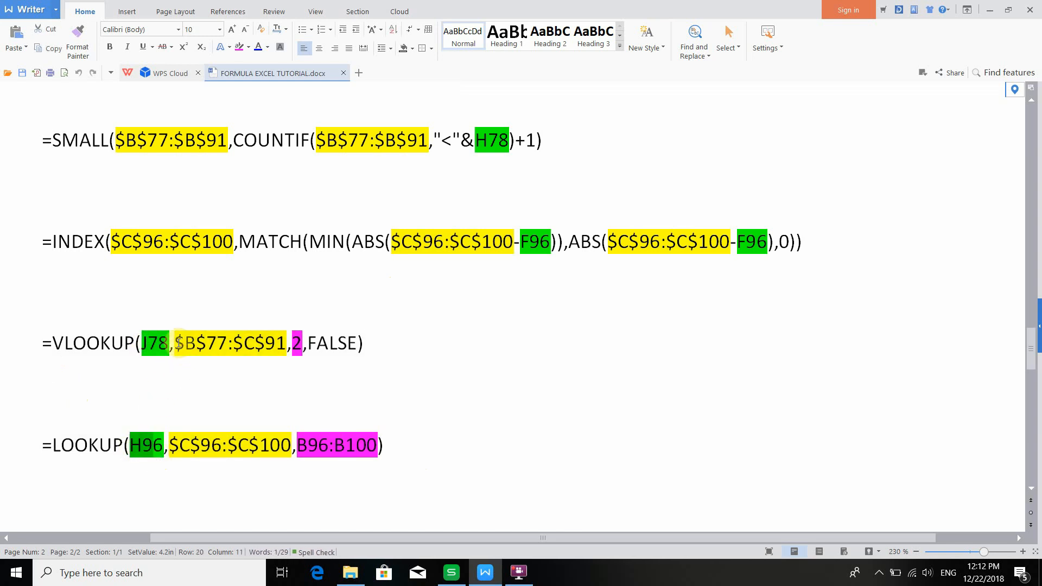
pyautogui.moveTo(179, 343); pyautogui.dragTo(296, 347)
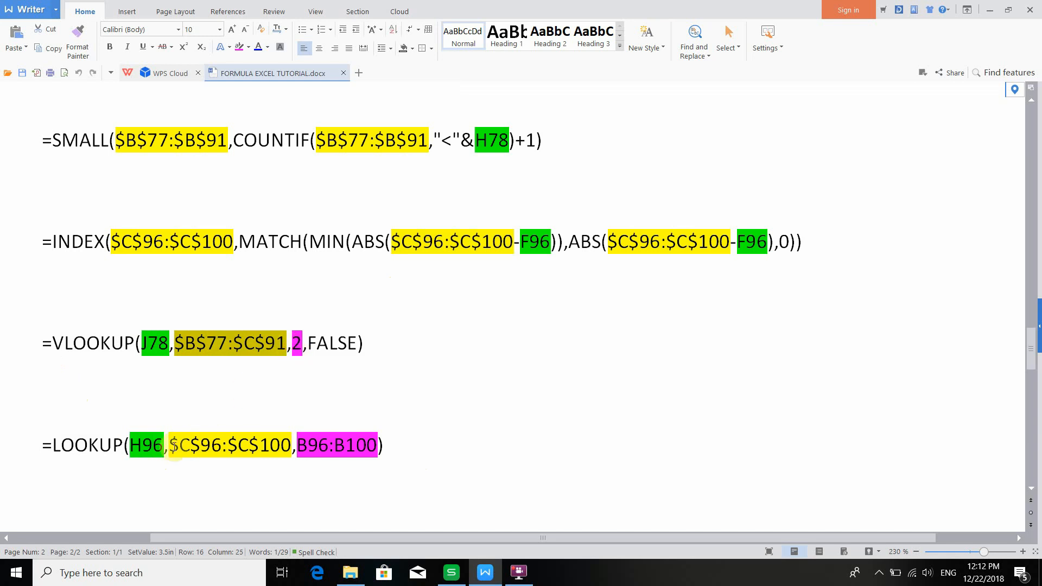
pyautogui.moveTo(170, 446); pyautogui.dragTo(289, 450)
pyautogui.moveTo(292, 347); pyautogui.dragTo(304, 350)
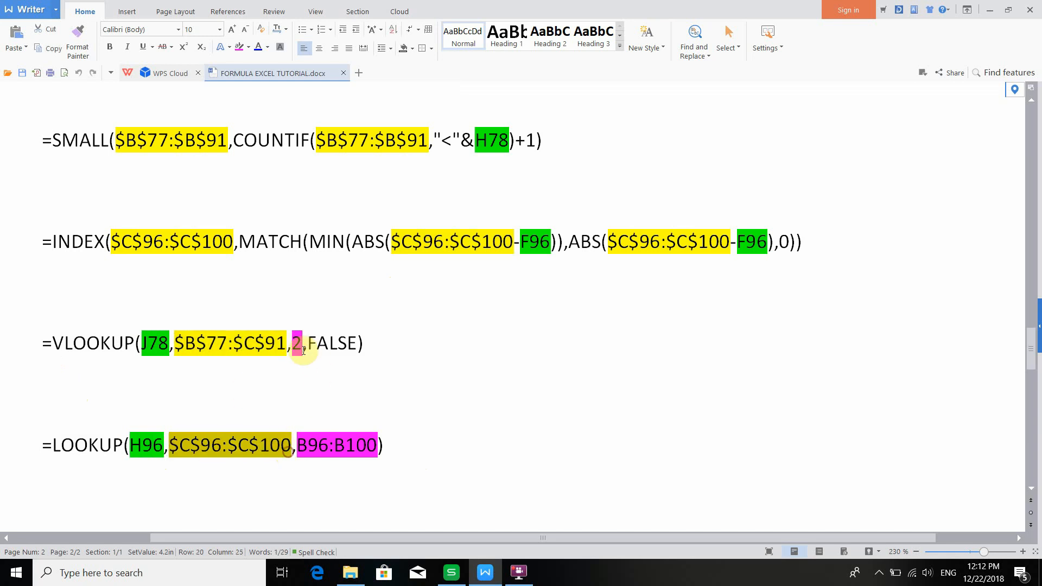
pyautogui.moveTo(299, 445); pyautogui.dragTo(367, 443)
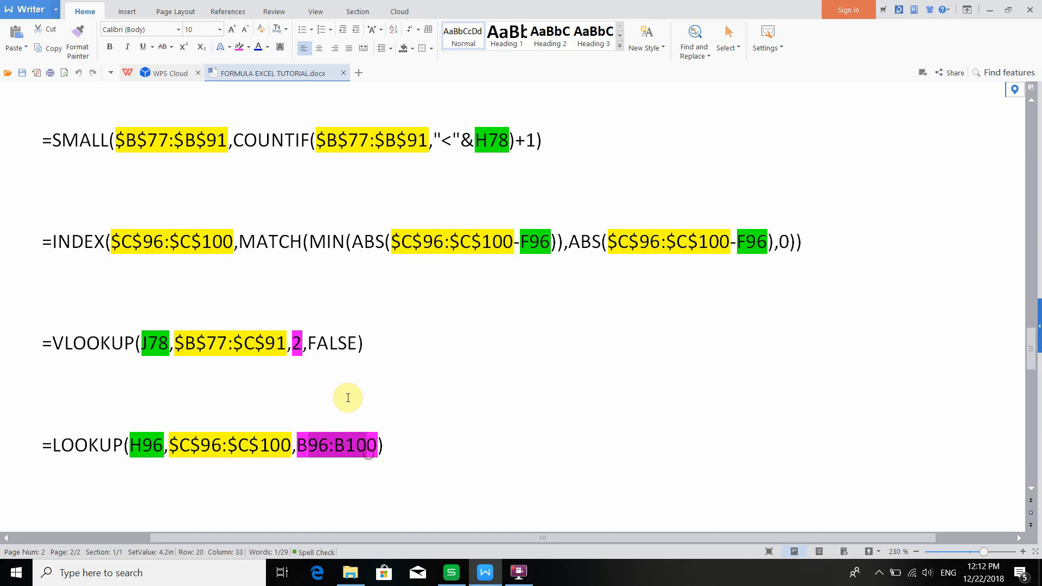
# - Study the LARGE formula in the document piece by piece: function name, A77:A91 ranges, COUNTIF part and the ">"&H79 criterion
pyautogui.scroll(1, 332, 389)
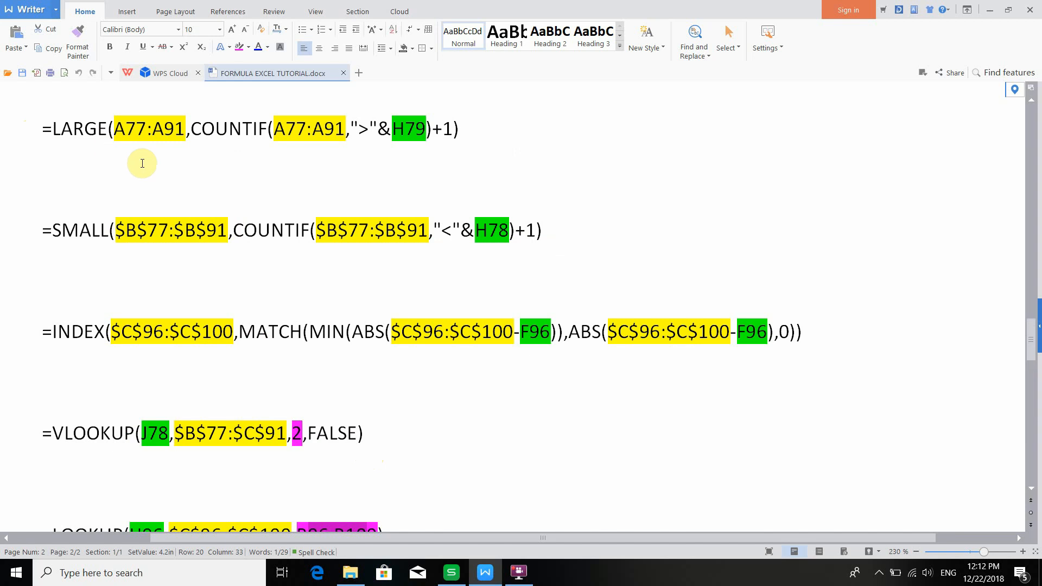
pyautogui.moveTo(52, 124); pyautogui.dragTo(327, 272)
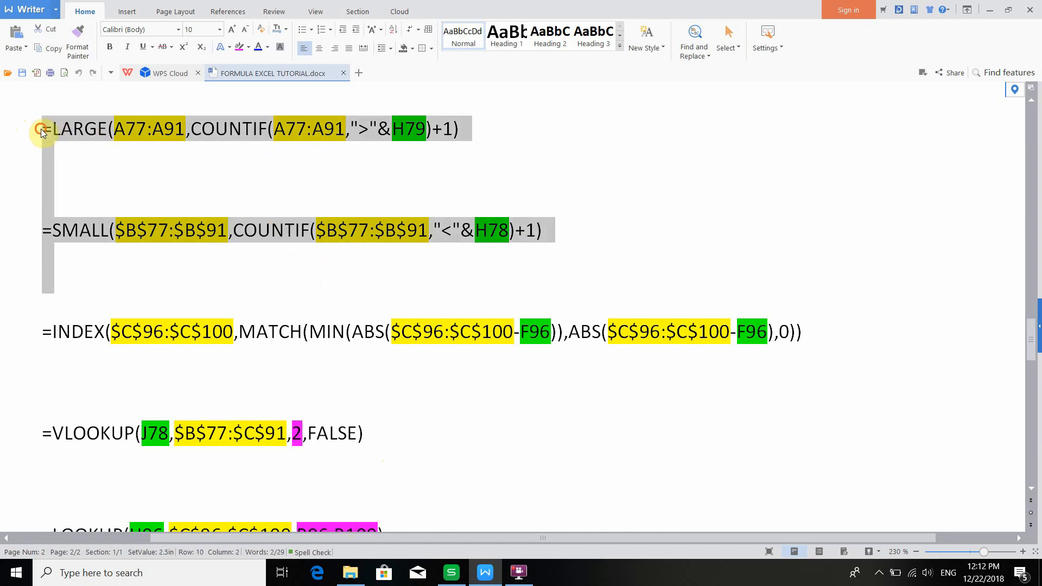
pyautogui.moveTo(43, 130); pyautogui.dragTo(502, 119)
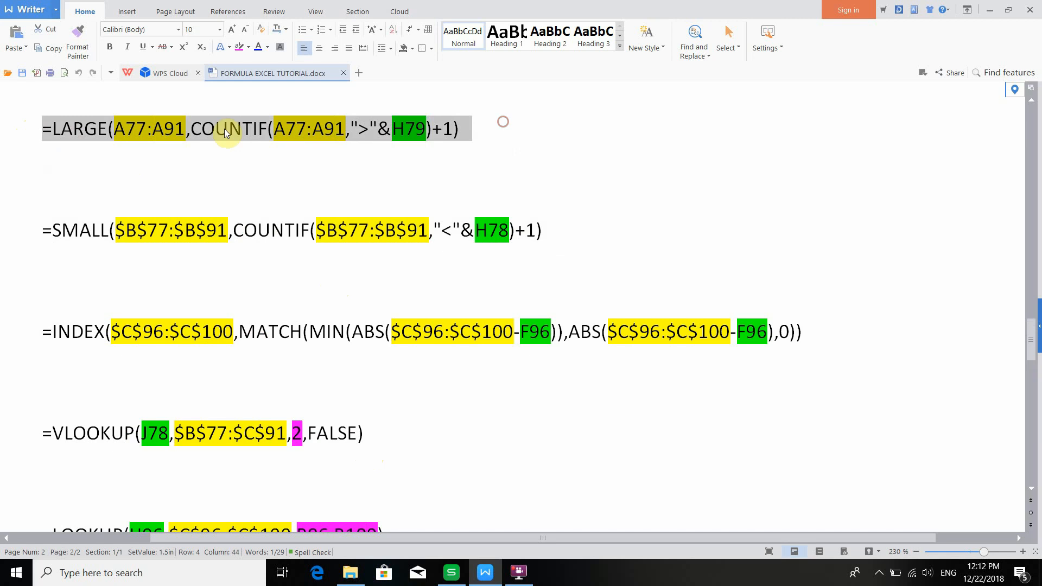
pyautogui.moveTo(114, 130); pyautogui.dragTo(185, 137)
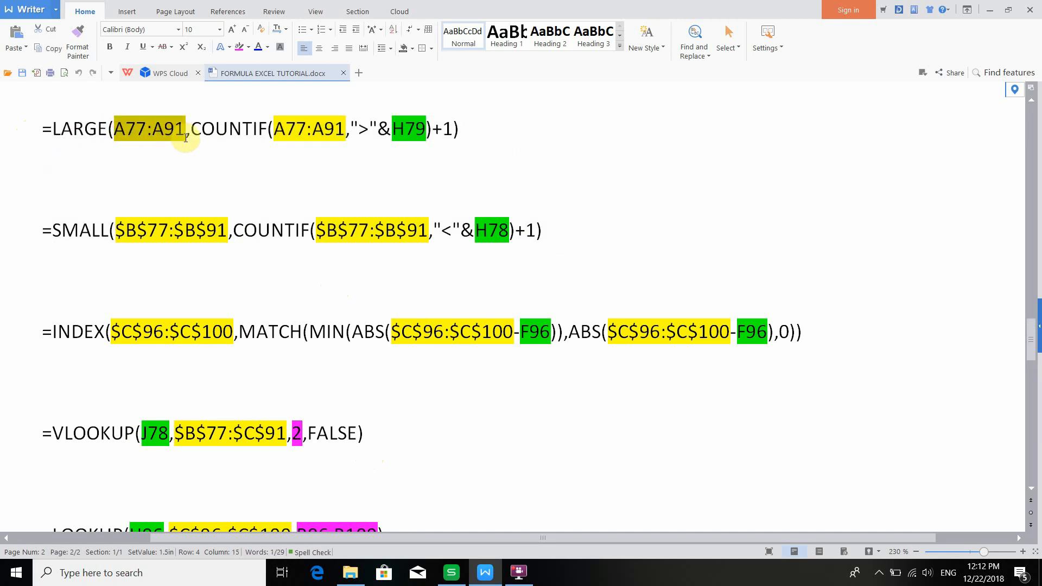
pyautogui.moveTo(273, 131); pyautogui.dragTo(343, 132)
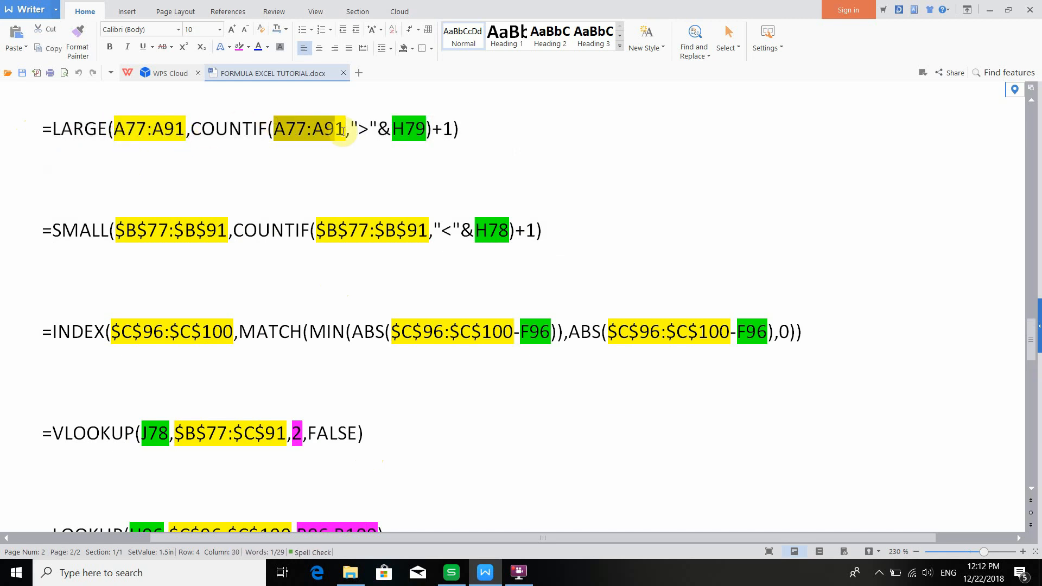
pyautogui.click(244, 164)
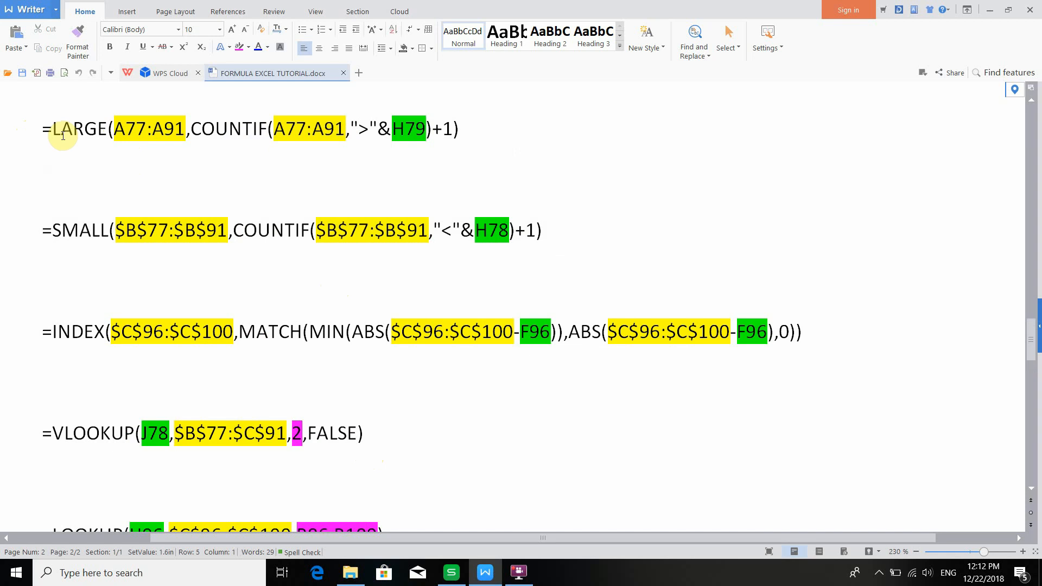
pyautogui.moveTo(61, 133); pyautogui.dragTo(107, 139)
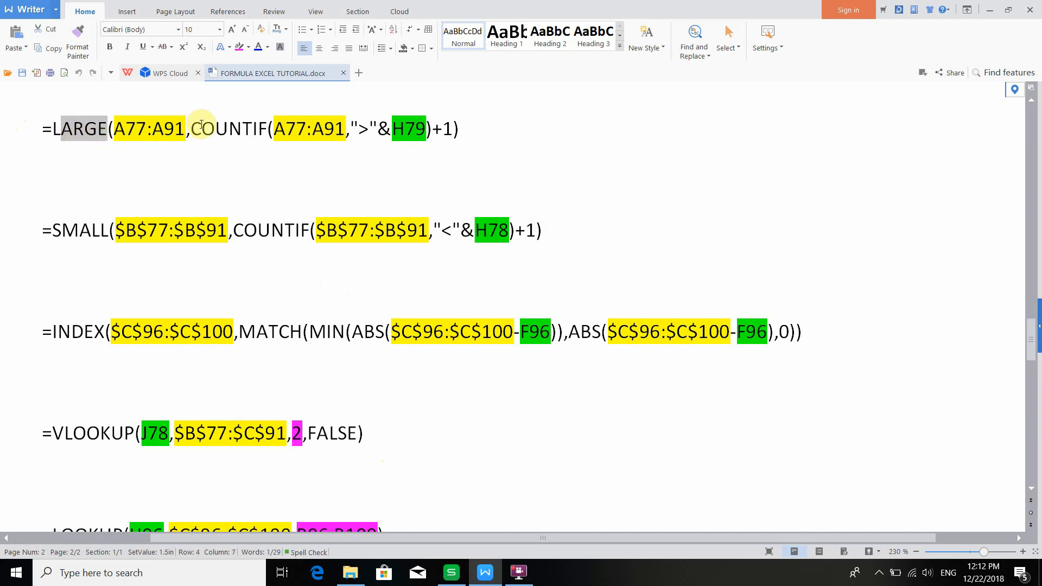
pyautogui.moveTo(191, 130); pyautogui.dragTo(269, 131)
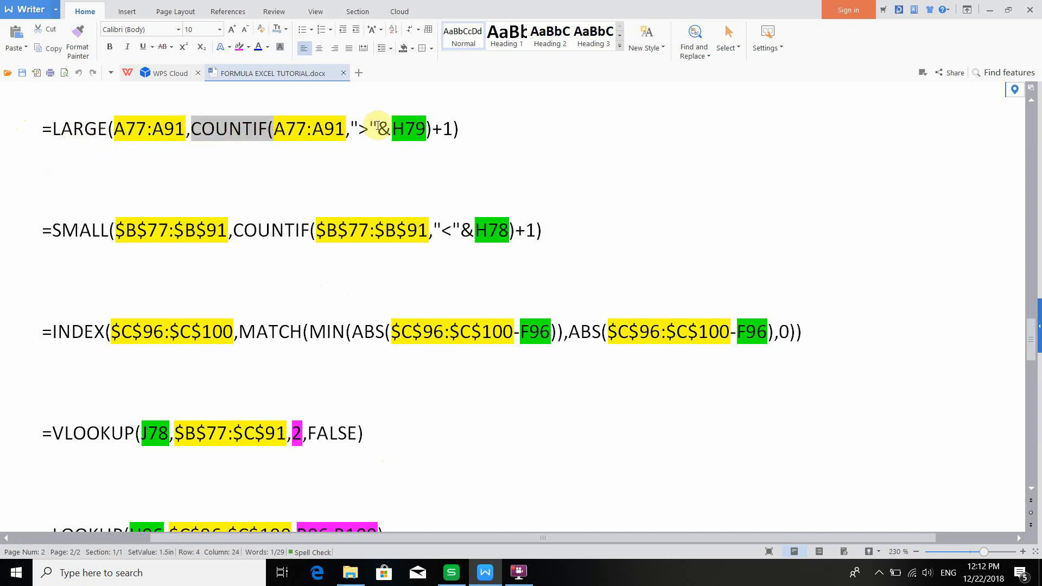
pyautogui.moveTo(351, 128); pyautogui.dragTo(392, 128)
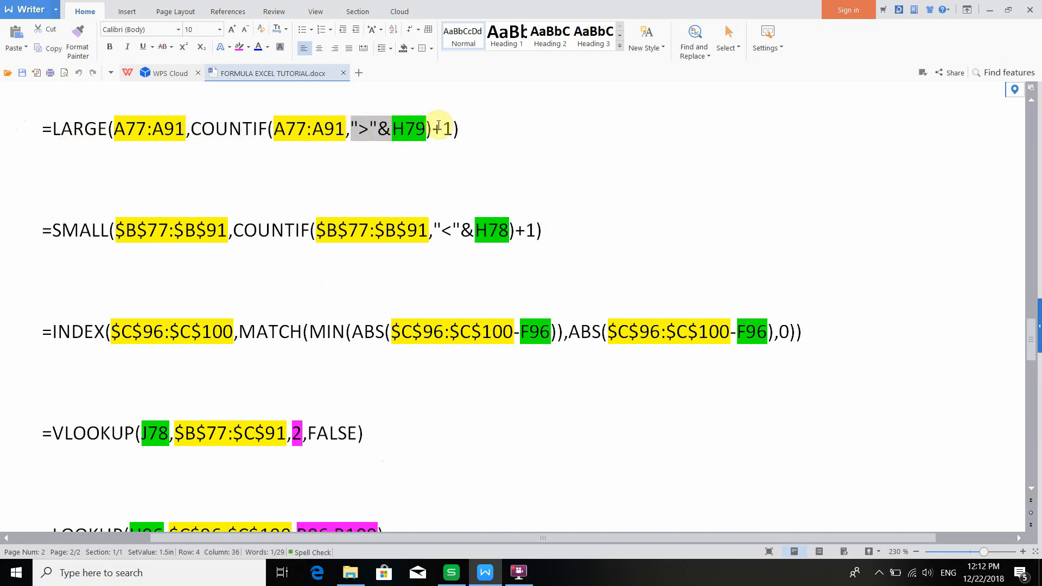
pyautogui.click(431, 126)
pyautogui.click(465, 154)
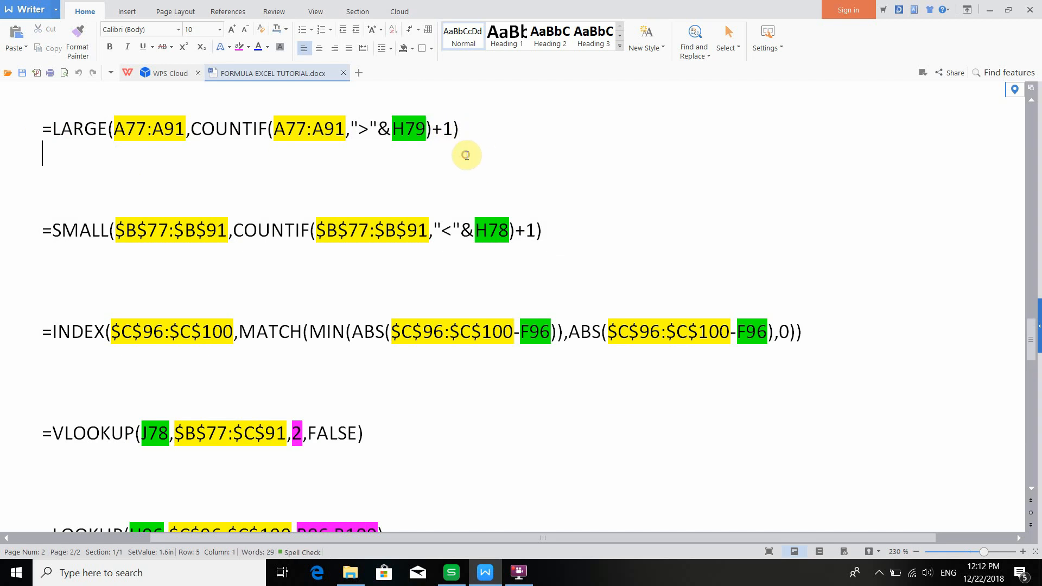
pyautogui.scroll(-4, 413, 233)
pyautogui.scroll(6, 353, 311)
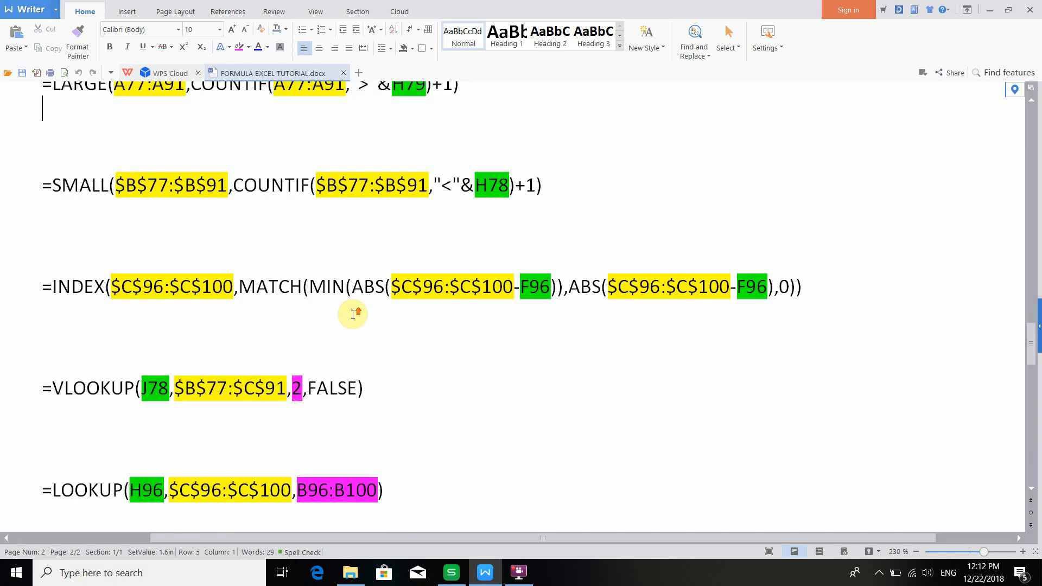
pyautogui.scroll(-3, 351, 320)
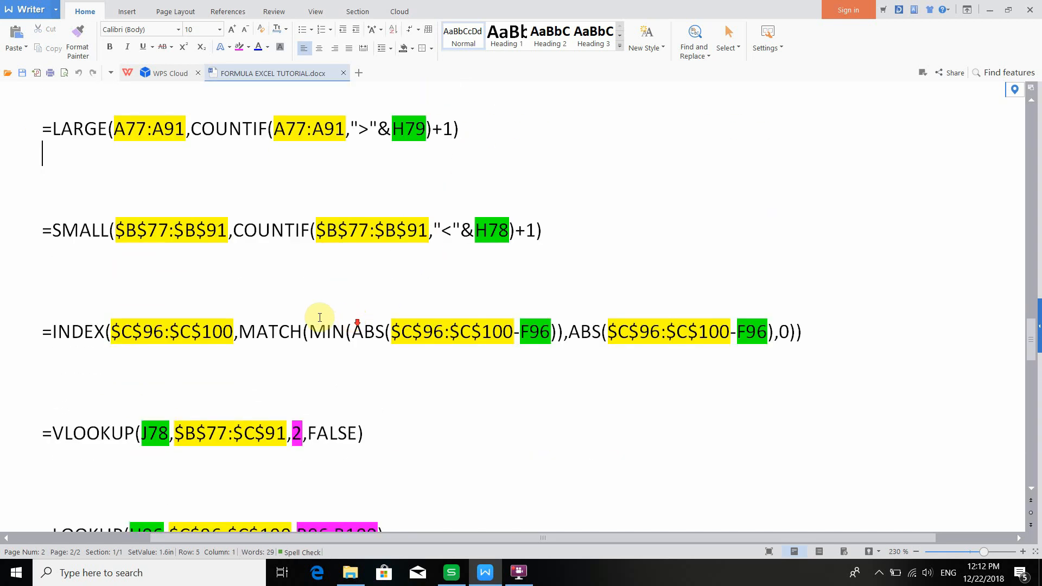
pyautogui.click(51, 129)
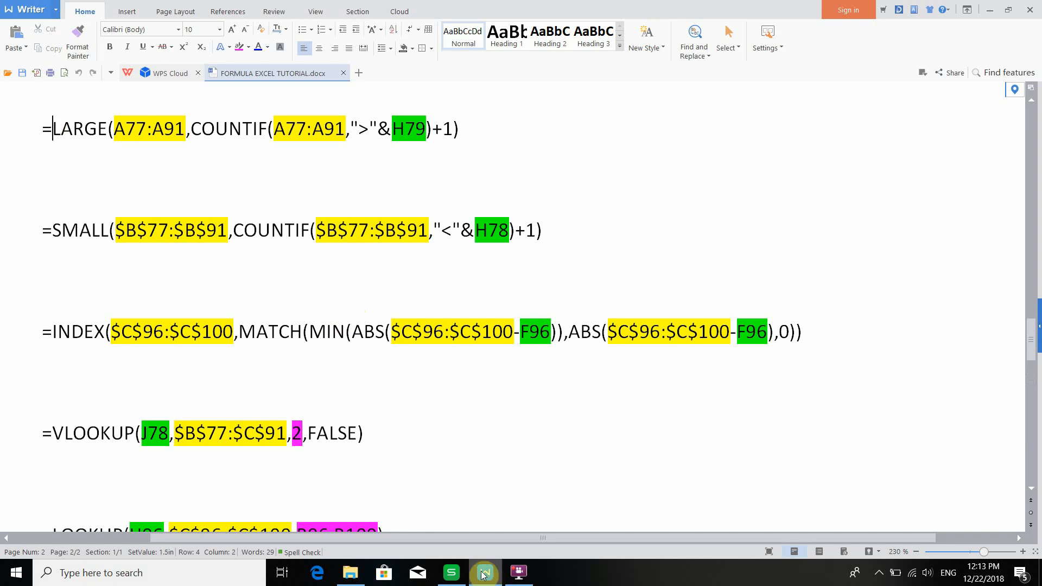
# - Switch to the spreadsheet and examine the phase table's current, min/max current, circuit breaker size, group and price columns
pyautogui.click(457, 571)
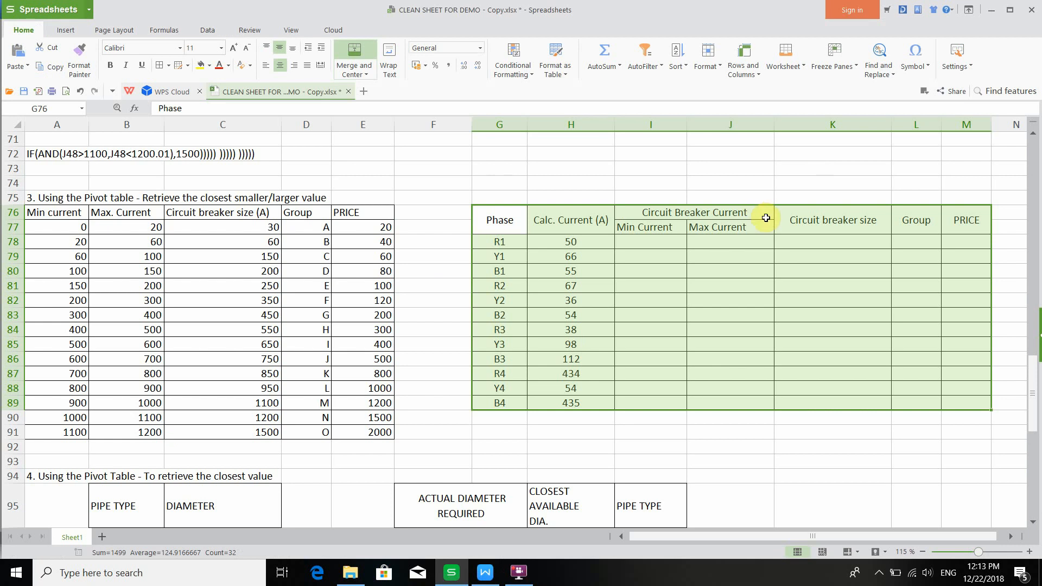
pyautogui.click(518, 243)
pyautogui.click(505, 285)
pyautogui.click(502, 329)
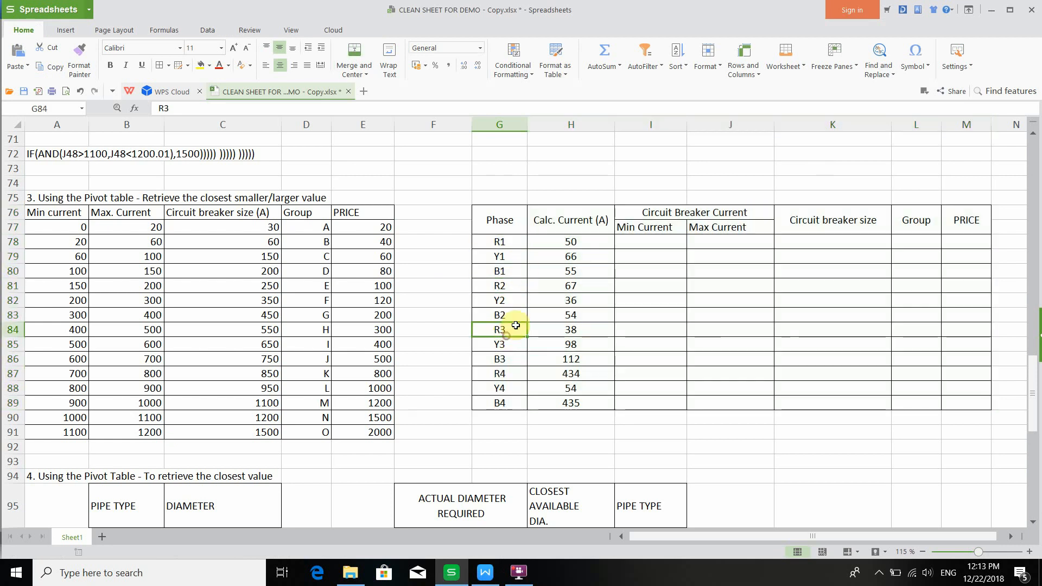
pyautogui.click(651, 243)
pyautogui.click(675, 284)
pyautogui.click(729, 273)
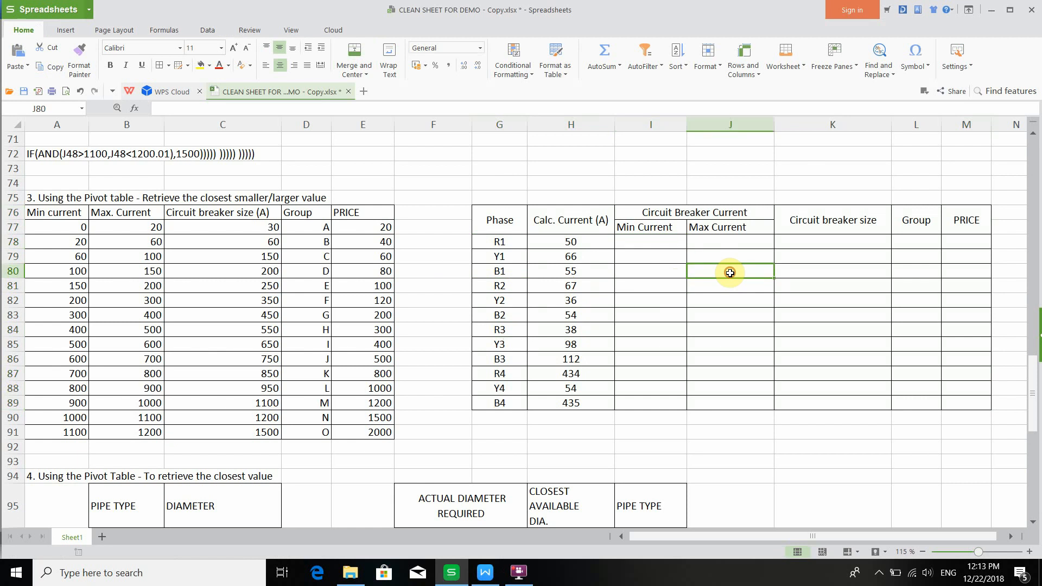
pyautogui.click(740, 240)
pyautogui.click(825, 246)
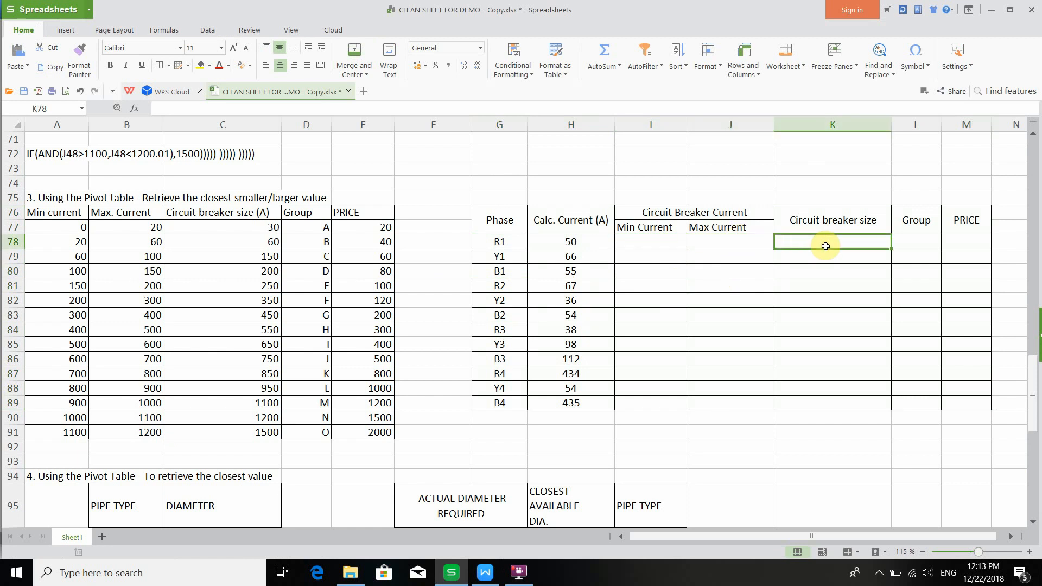
pyautogui.click(918, 238)
pyautogui.click(954, 243)
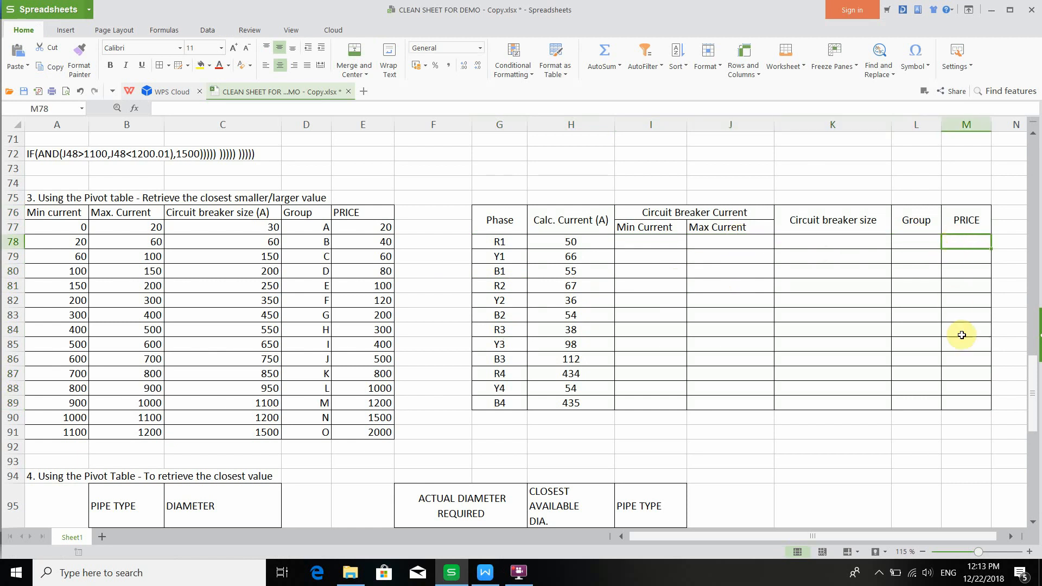
# - Examine the circuit breaker table A76:E91, comparing its row values with the phase currents in column H
pyautogui.moveTo(44, 215); pyautogui.dragTo(358, 433)
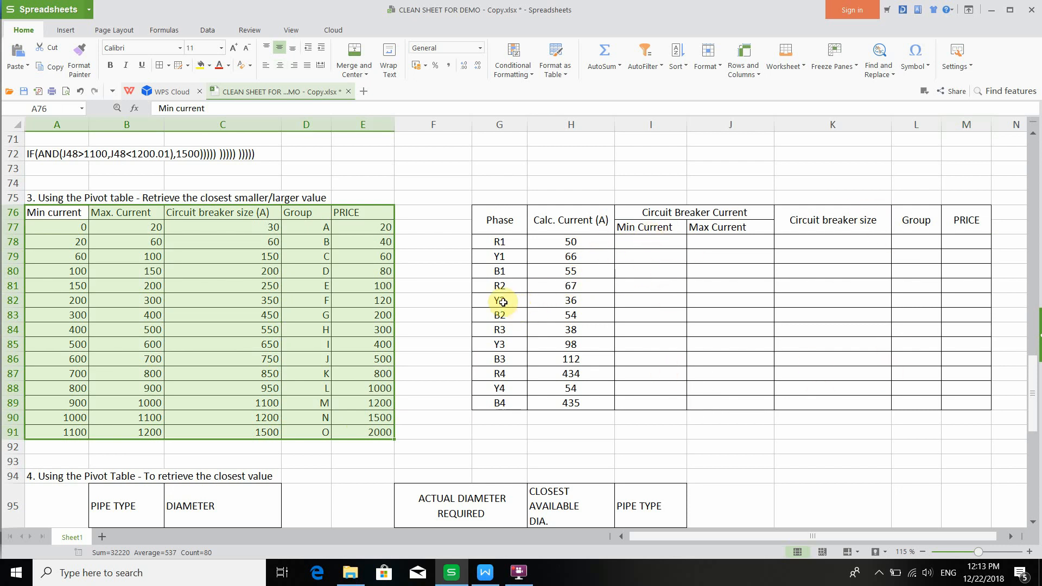
pyautogui.click(503, 281)
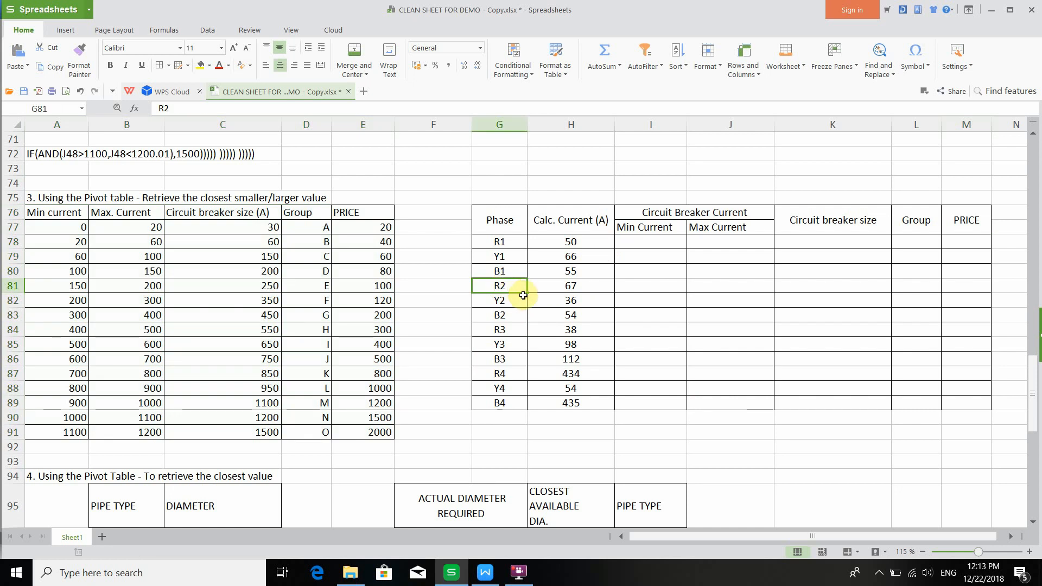
pyautogui.click(549, 289)
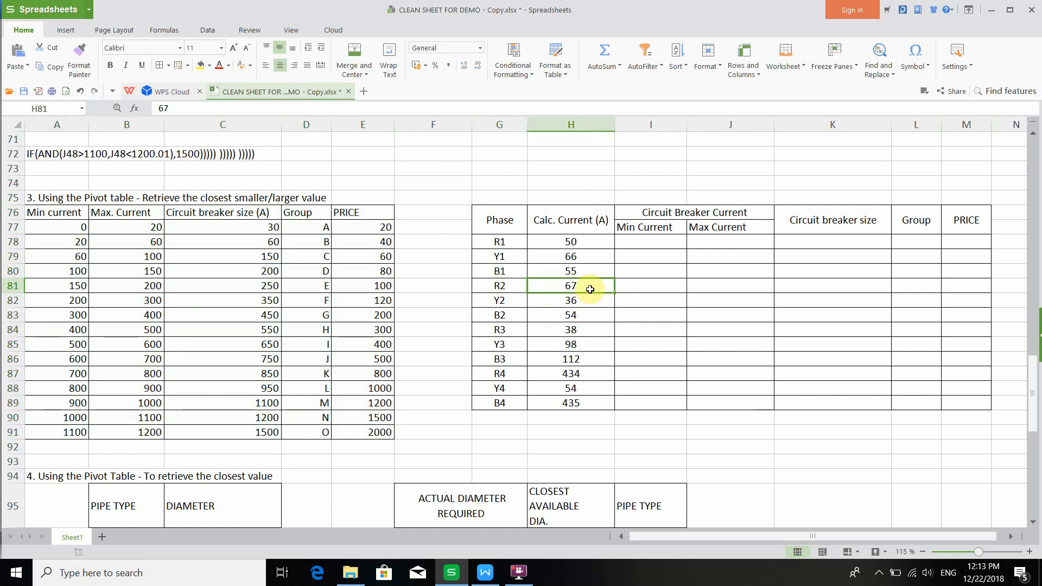
pyautogui.click(624, 279)
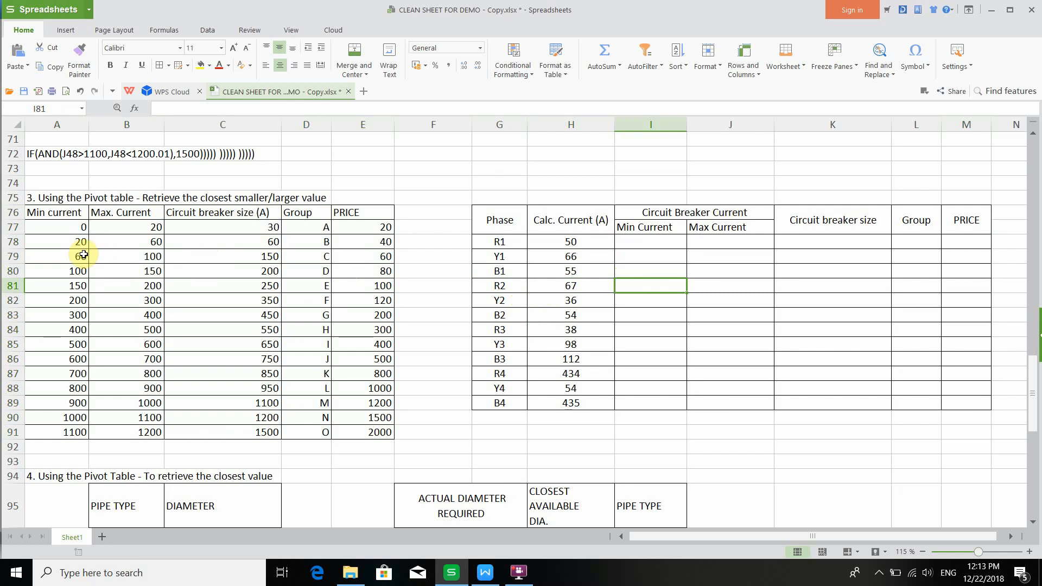
pyautogui.click(57, 259)
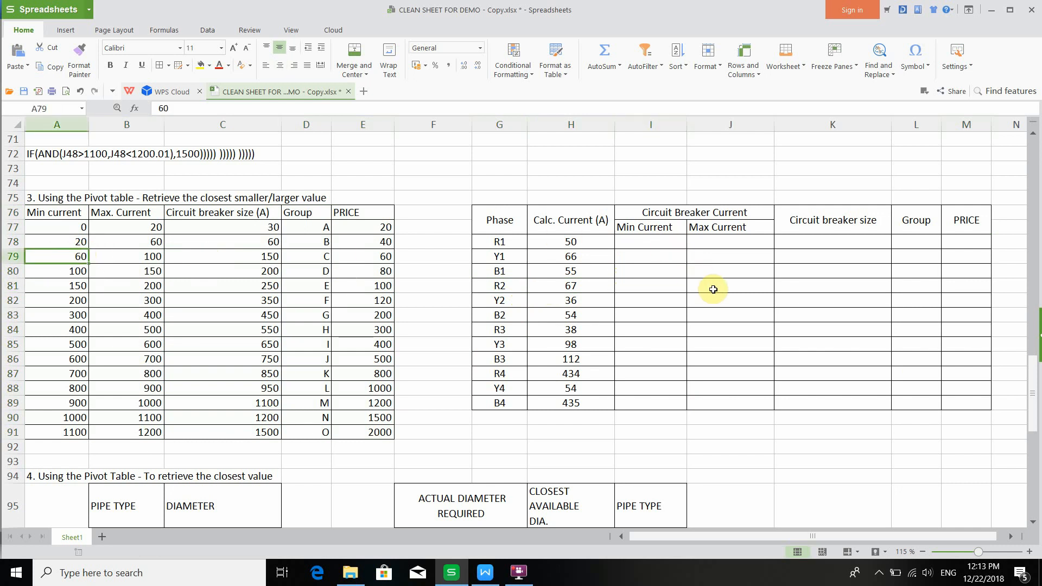
pyautogui.click(117, 258)
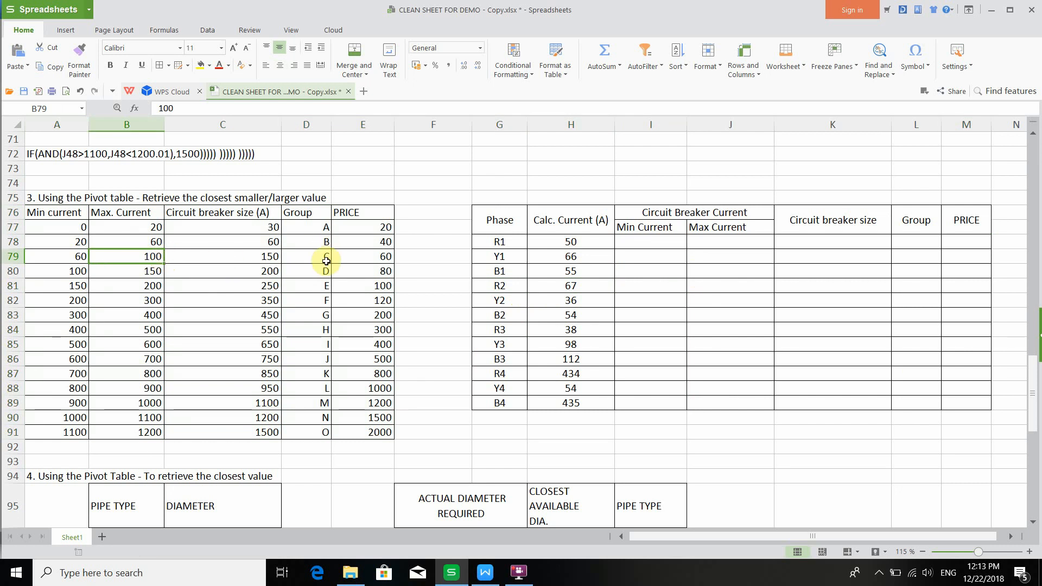
pyautogui.click(251, 257)
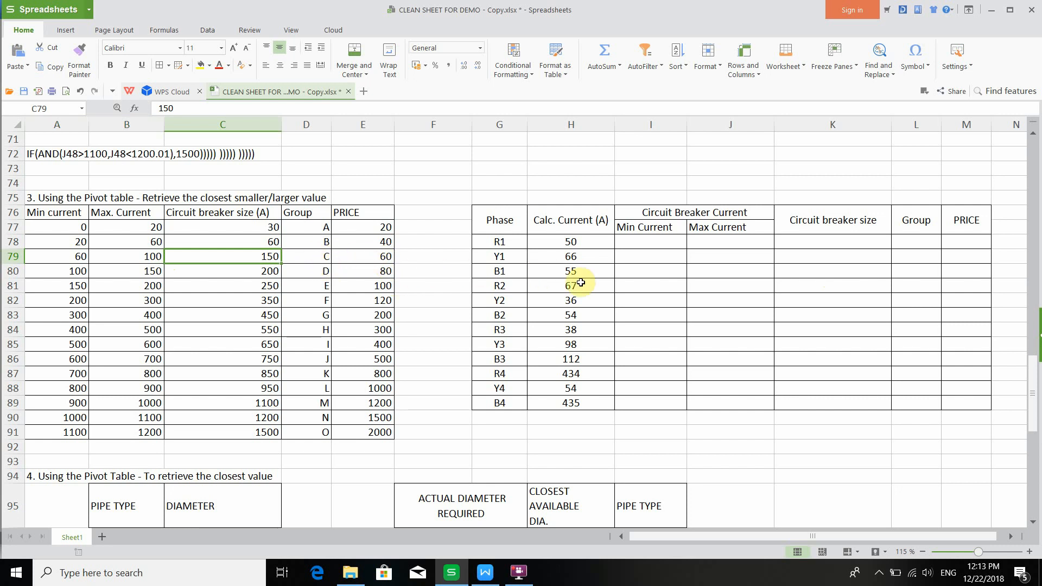
pyautogui.moveTo(632, 285); pyautogui.dragTo(943, 285)
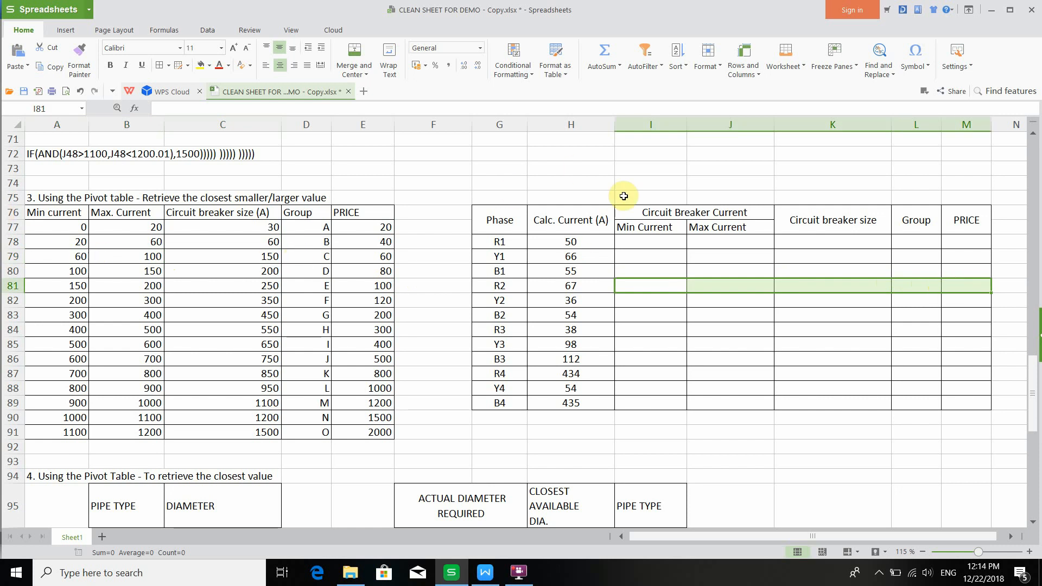
pyautogui.click(659, 239)
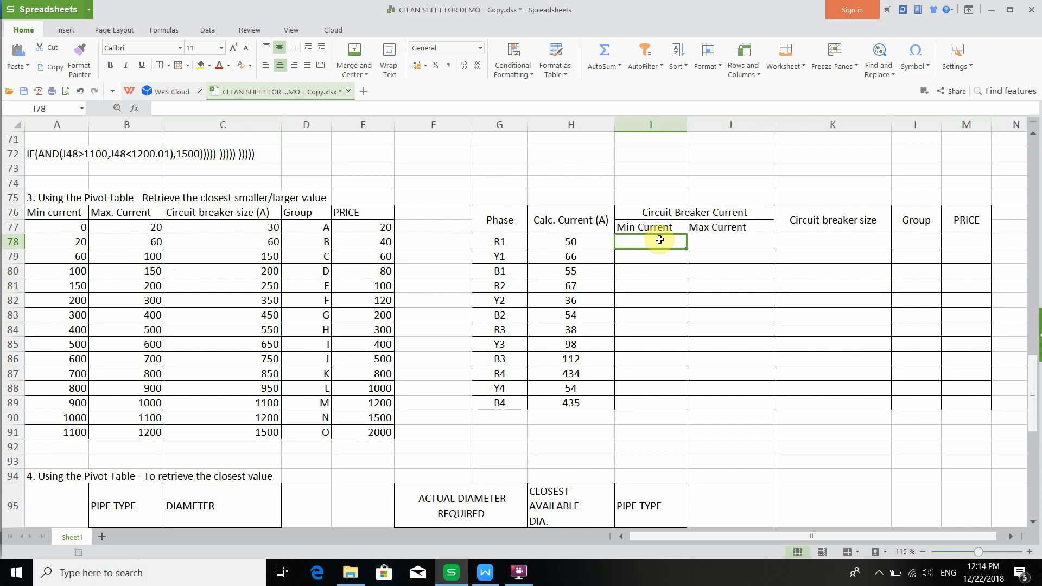
# - Copy the LARGE formula from the document into cell I78 and change its H79 reference to H78
pyautogui.click(485, 571)
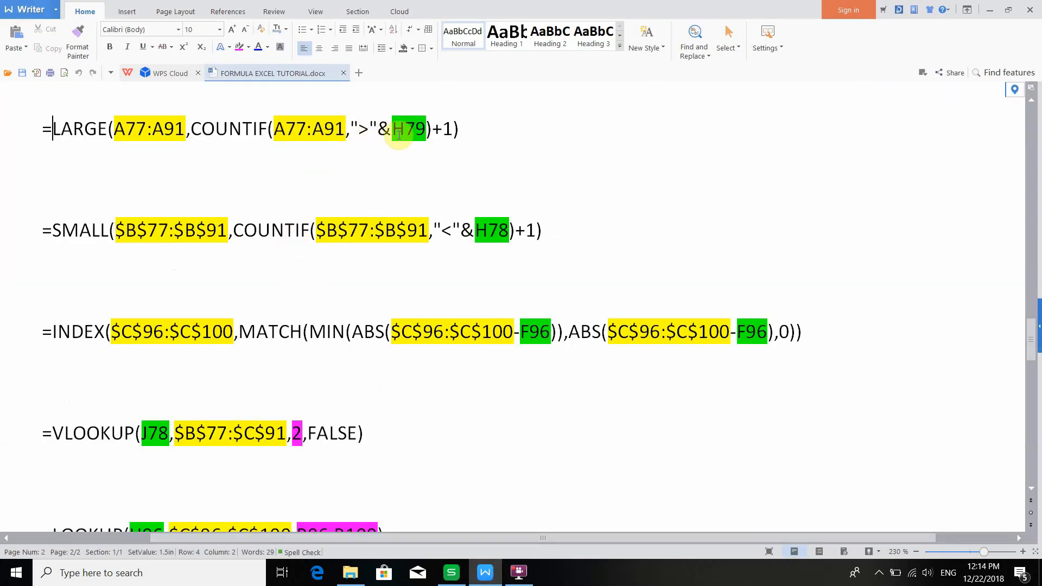
pyautogui.moveTo(464, 131); pyautogui.dragTo(46, 129)
pyautogui.hotkey('ctrl', 'c')
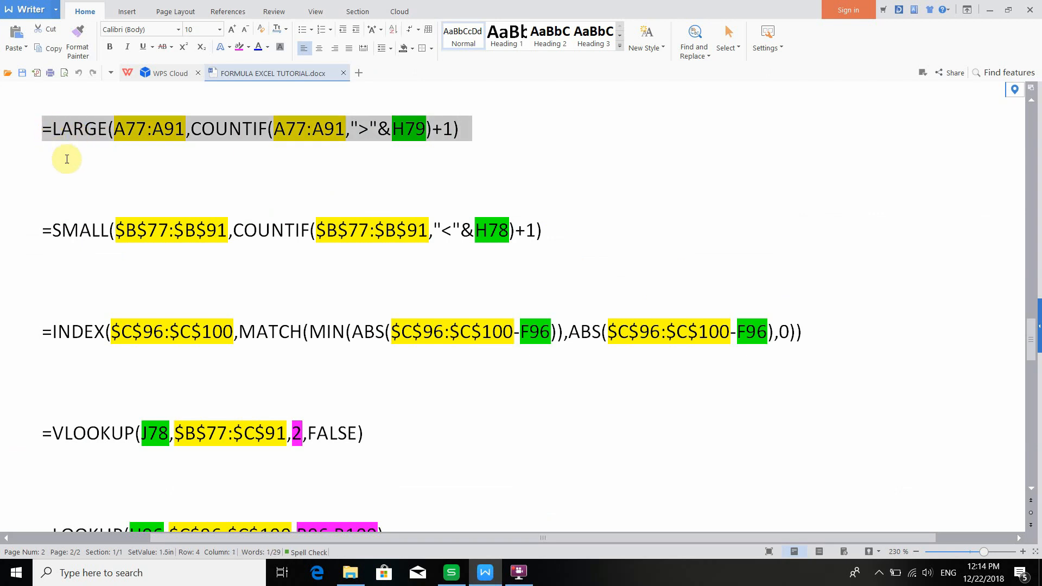
pyautogui.click(451, 572)
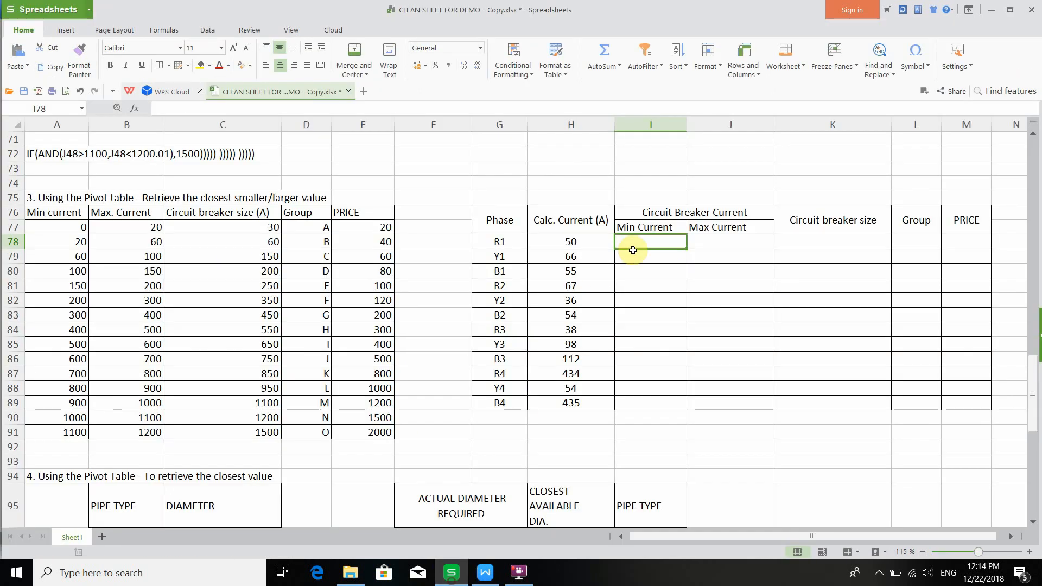
pyautogui.click(322, 109)
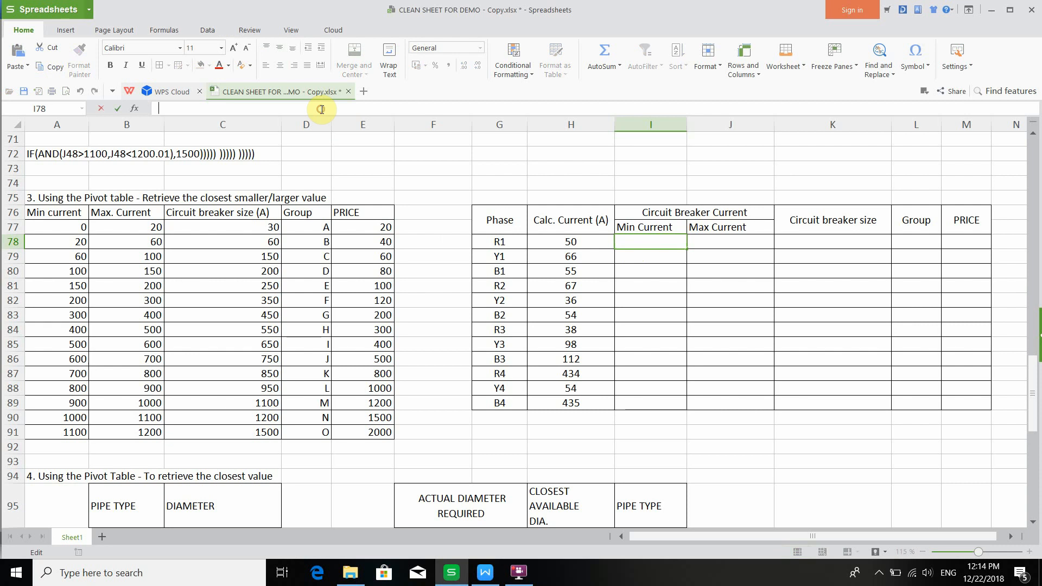
pyautogui.hotkey('ctrl', 'v')
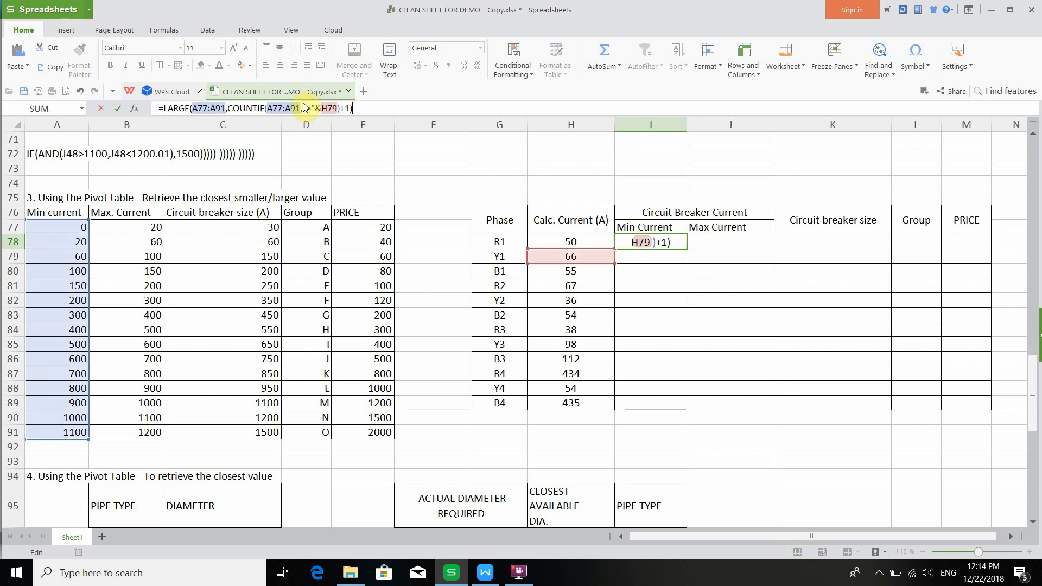
pyautogui.click(241, 108)
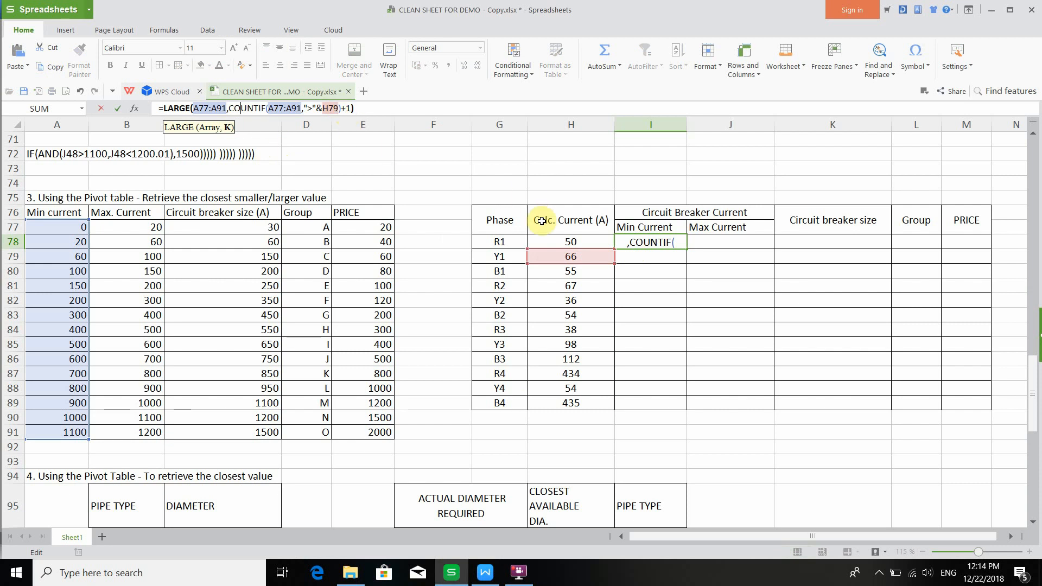
pyautogui.click(337, 110)
pyautogui.write(')')
pyautogui.press('BackSpace')
pyautogui.write('8')
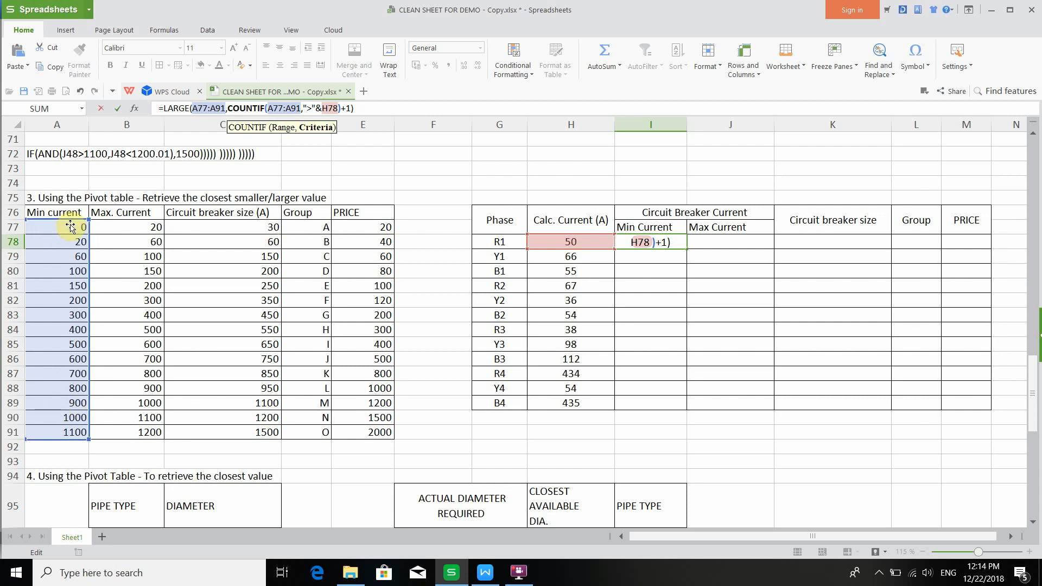
pyautogui.press('Return')
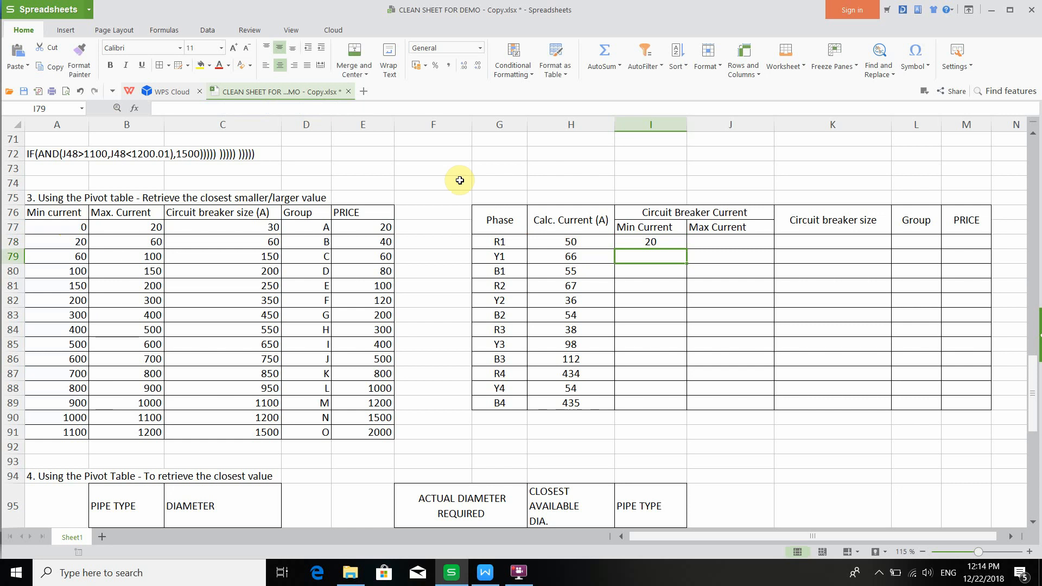
# - Fill the LARGE formula in I78 down through I81
pyautogui.click(628, 243)
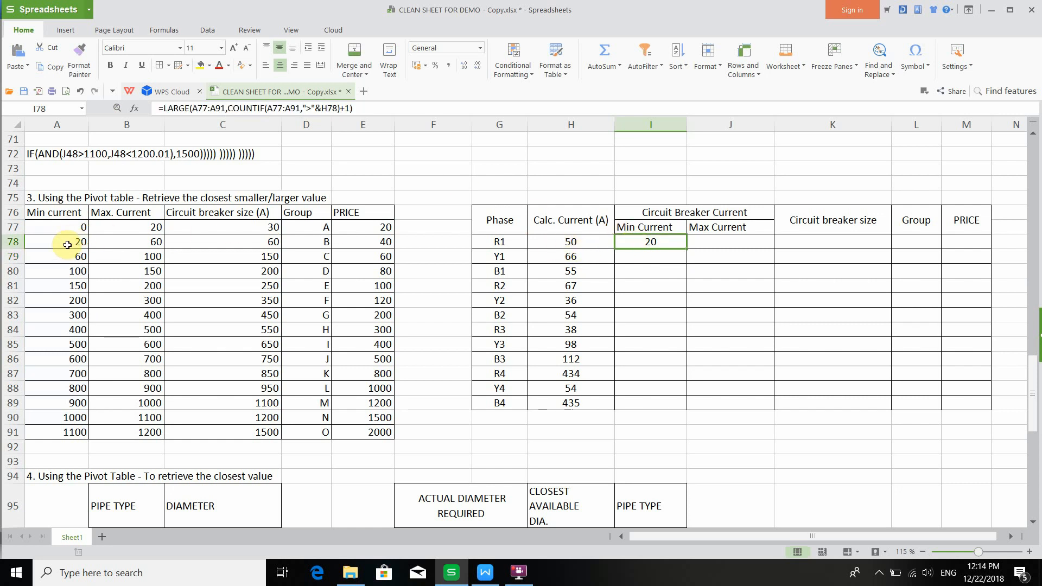
pyautogui.click(340, 109)
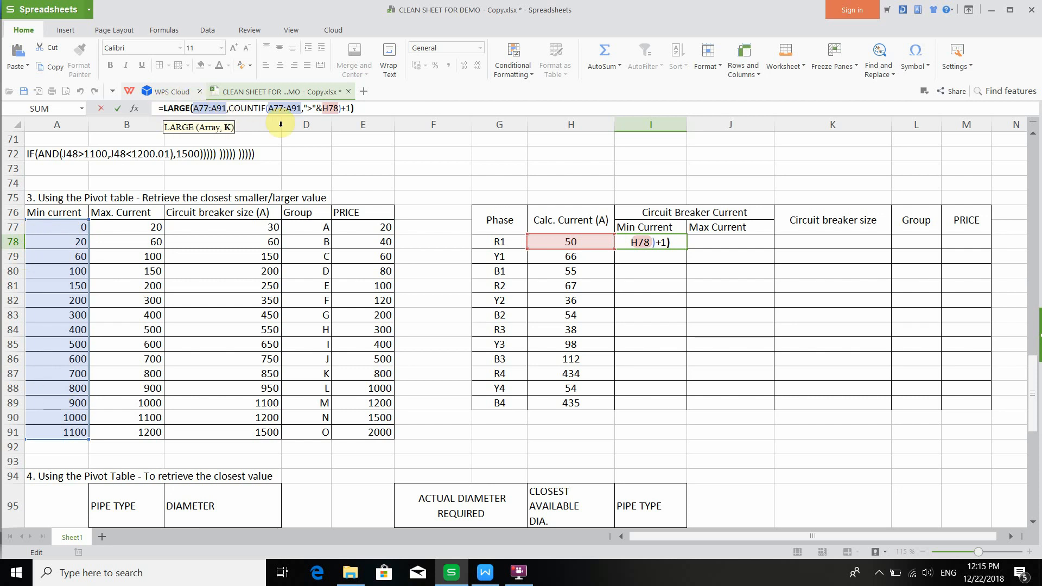
pyautogui.press('Return')
pyautogui.click(670, 244)
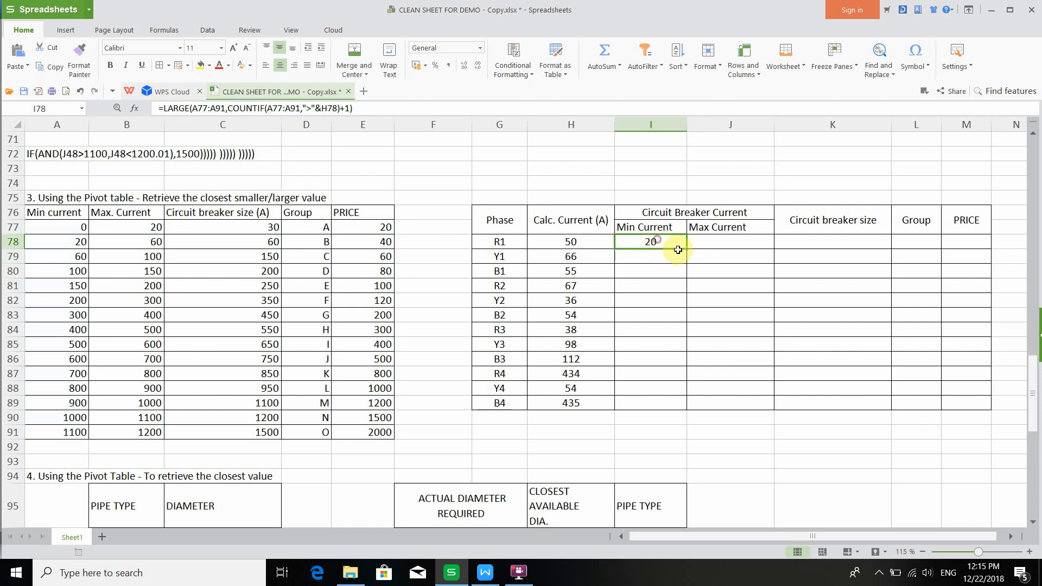
pyautogui.moveTo(686, 248); pyautogui.dragTo(684, 288)
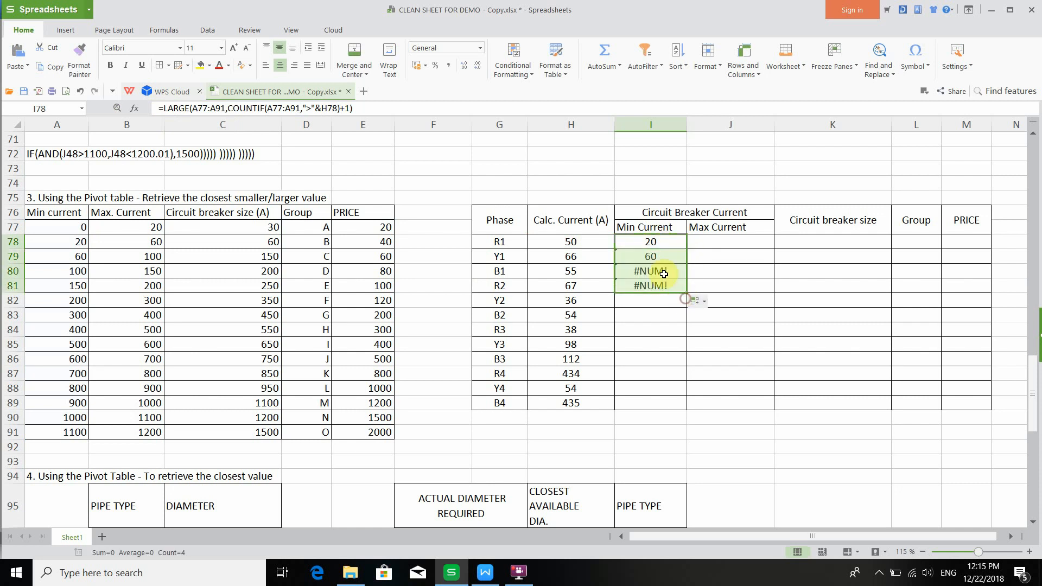
# - Examine the copied formulas in I79 to I81, checking how their A-column ranges and H references shifted
pyautogui.click(662, 274)
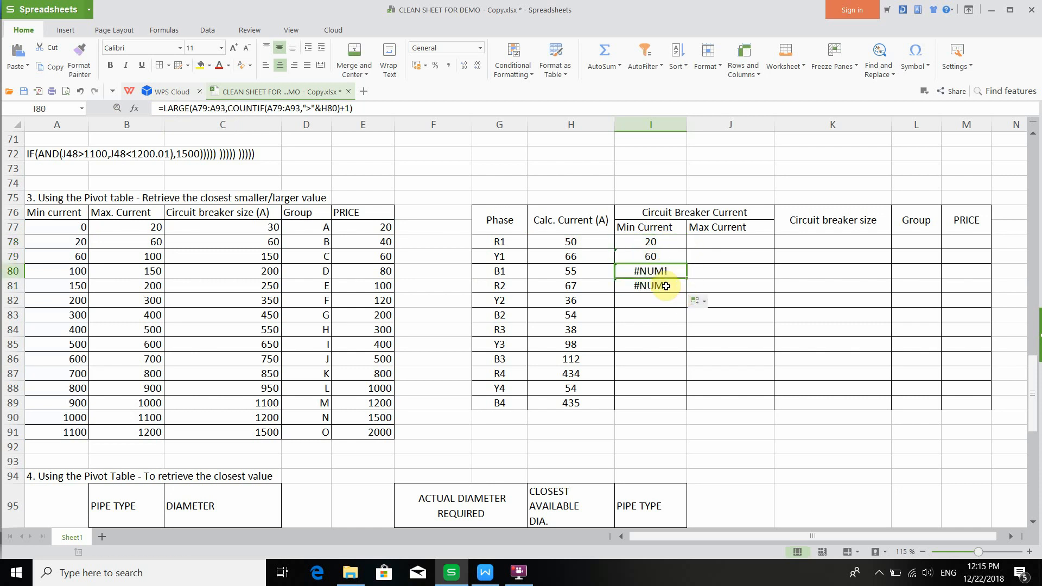
pyautogui.click(665, 287)
pyautogui.click(661, 269)
pyautogui.click(663, 289)
pyautogui.click(662, 270)
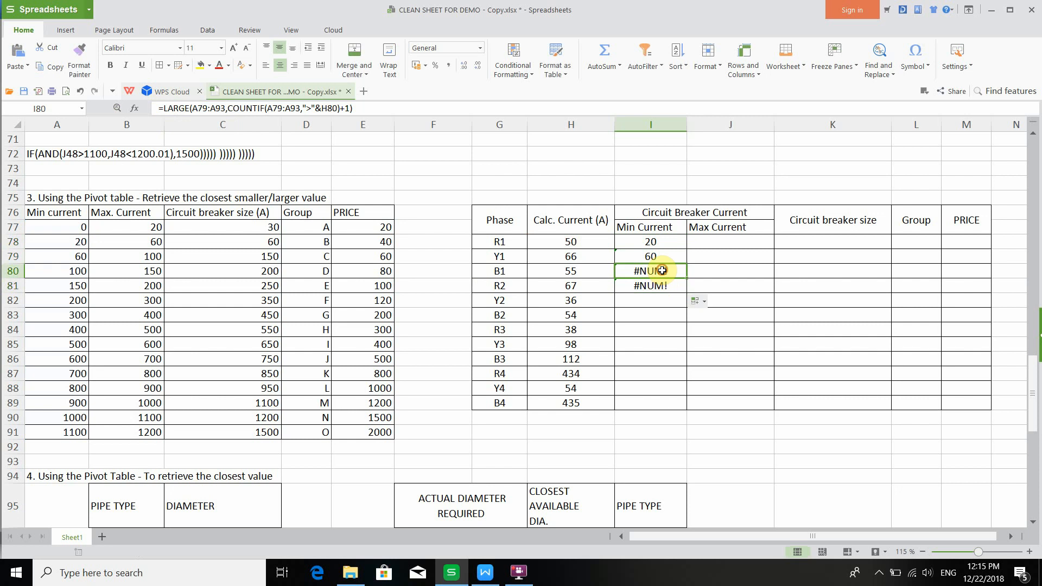
pyautogui.click(664, 296)
pyautogui.click(666, 270)
pyautogui.click(661, 285)
pyautogui.click(659, 273)
pyautogui.click(651, 245)
pyautogui.doubleClick(214, 107)
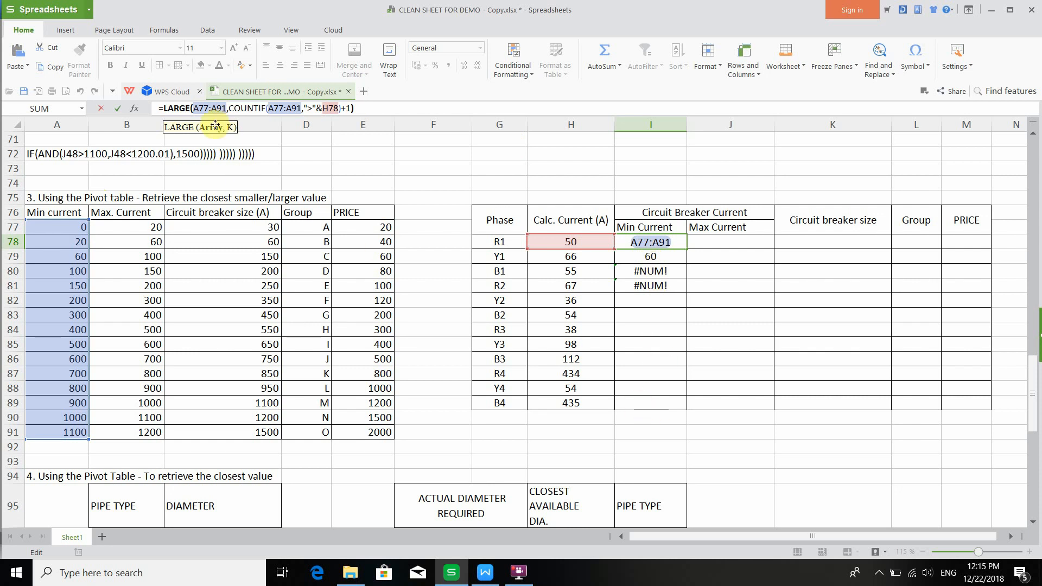
pyautogui.press('Return')
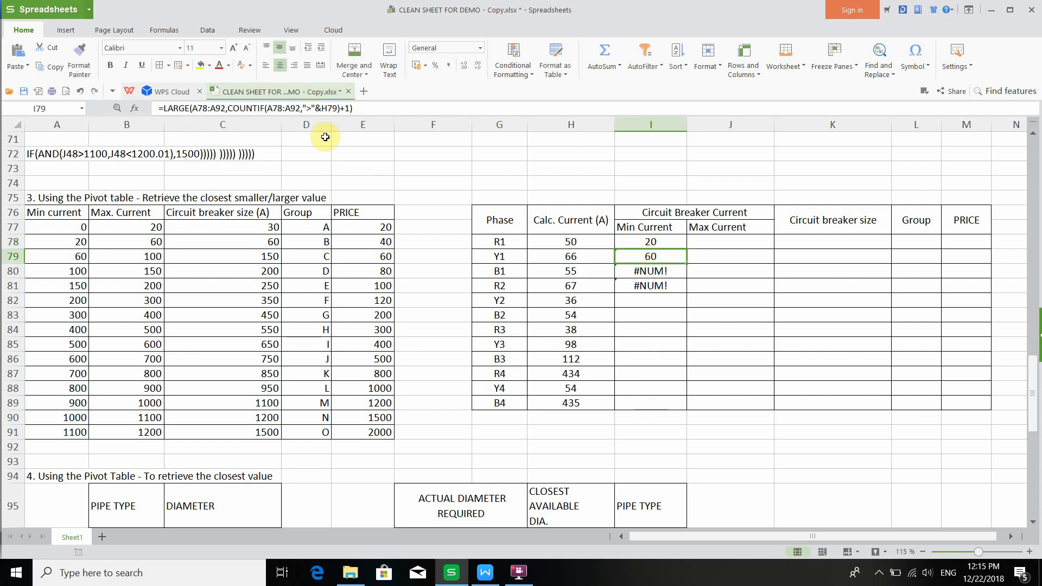
pyautogui.click(264, 109)
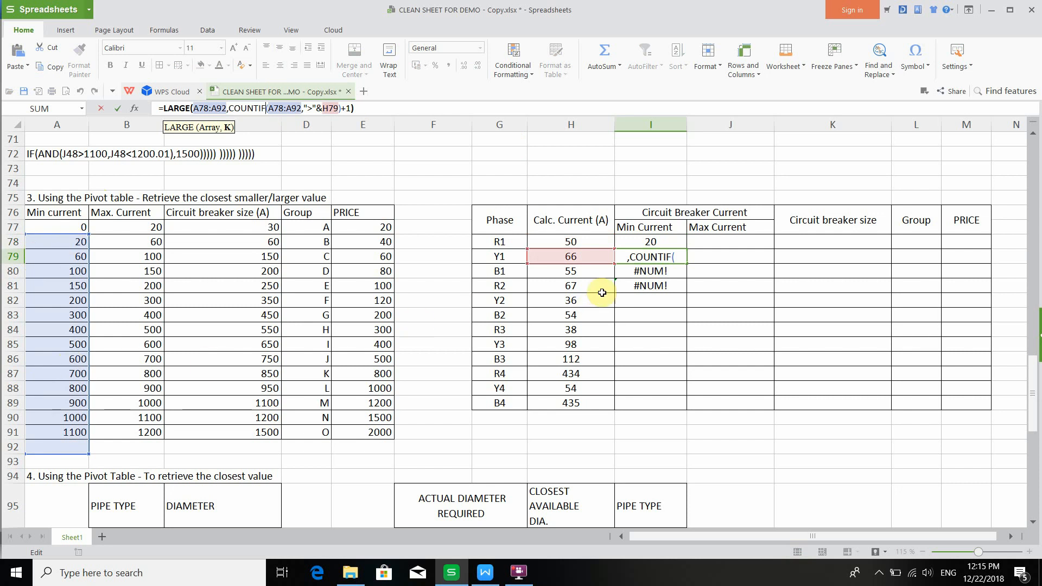
pyautogui.press('Return')
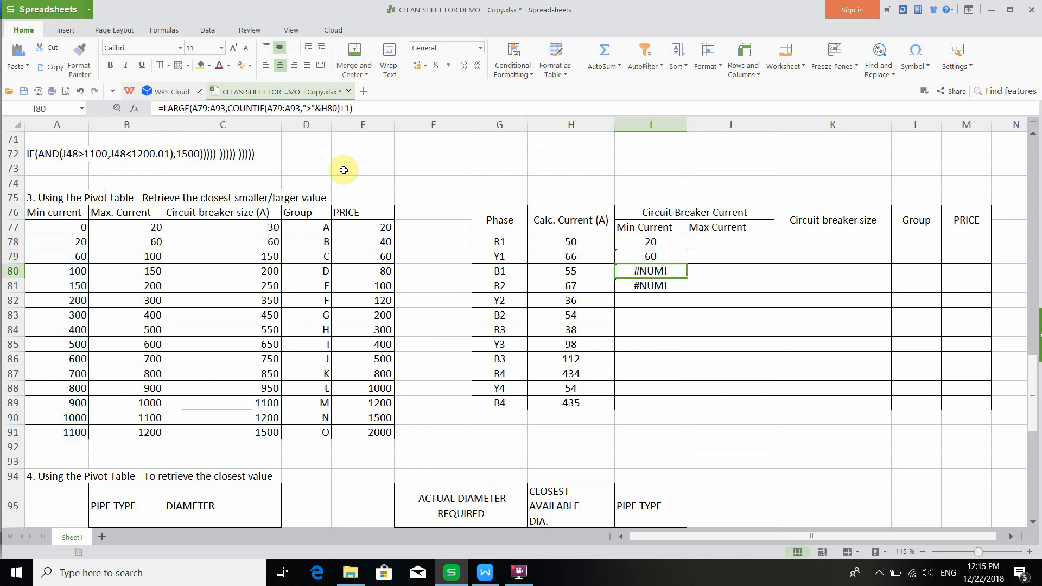
pyautogui.click(304, 110)
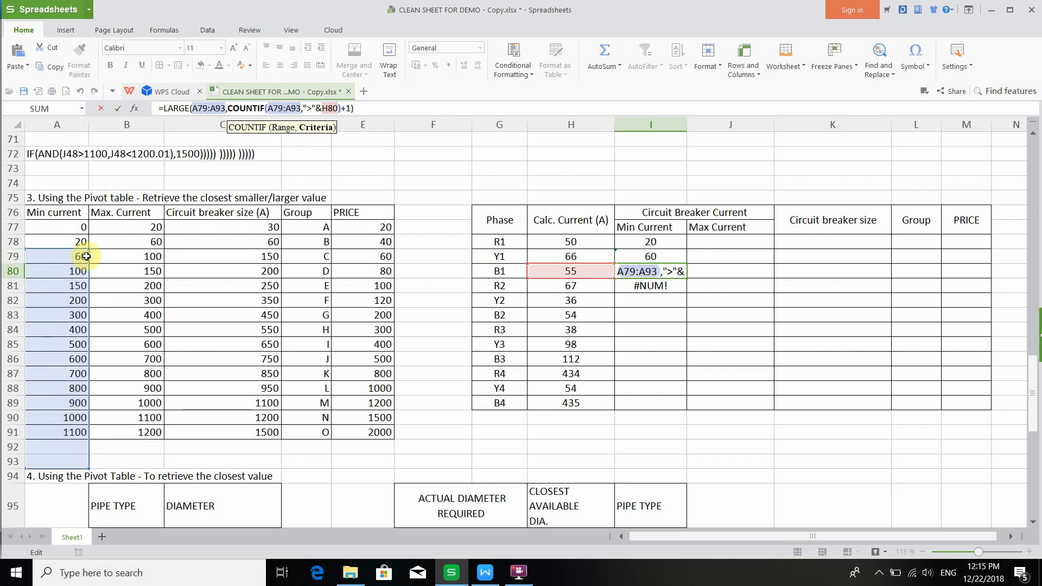
pyautogui.click(642, 285)
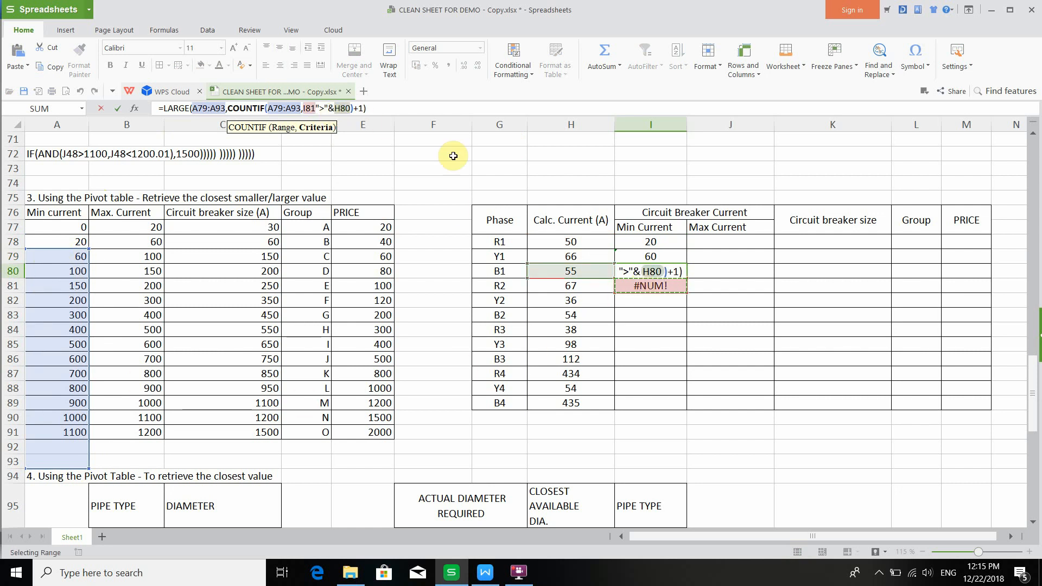
pyautogui.press('Escape')
pyautogui.click(650, 284)
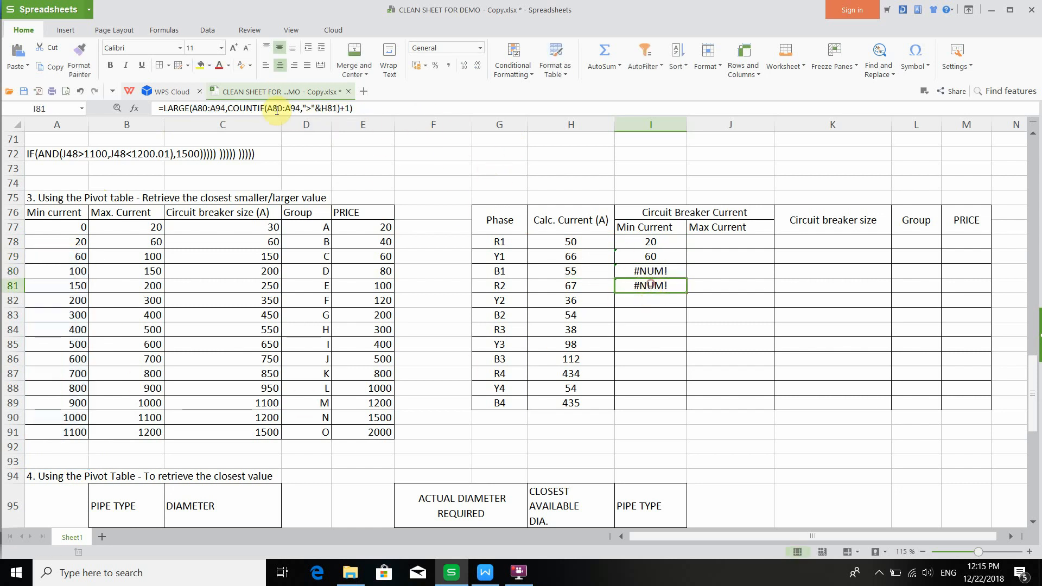
pyautogui.click(277, 110)
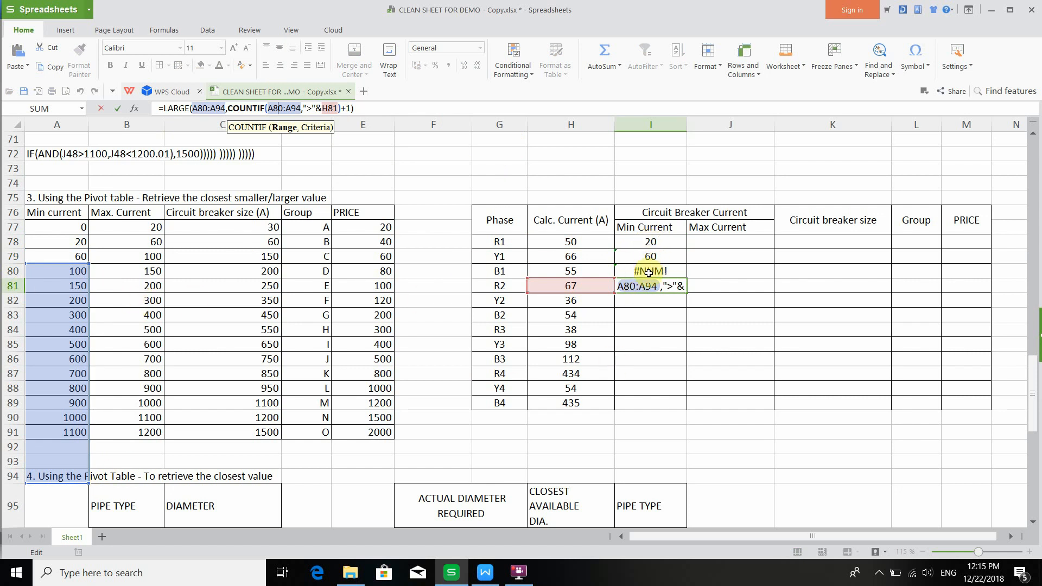
# - Make both A77:A91 ranges in I78's LARGE formula absolute as $A$77:$A$91
pyautogui.click(635, 240)
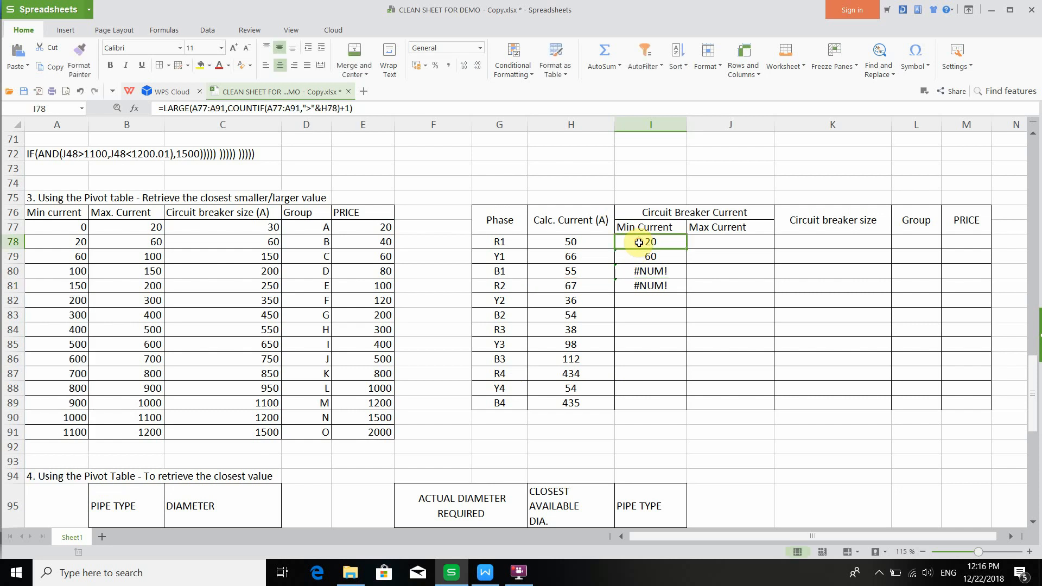
pyautogui.click(357, 108)
pyautogui.doubleClick(200, 108)
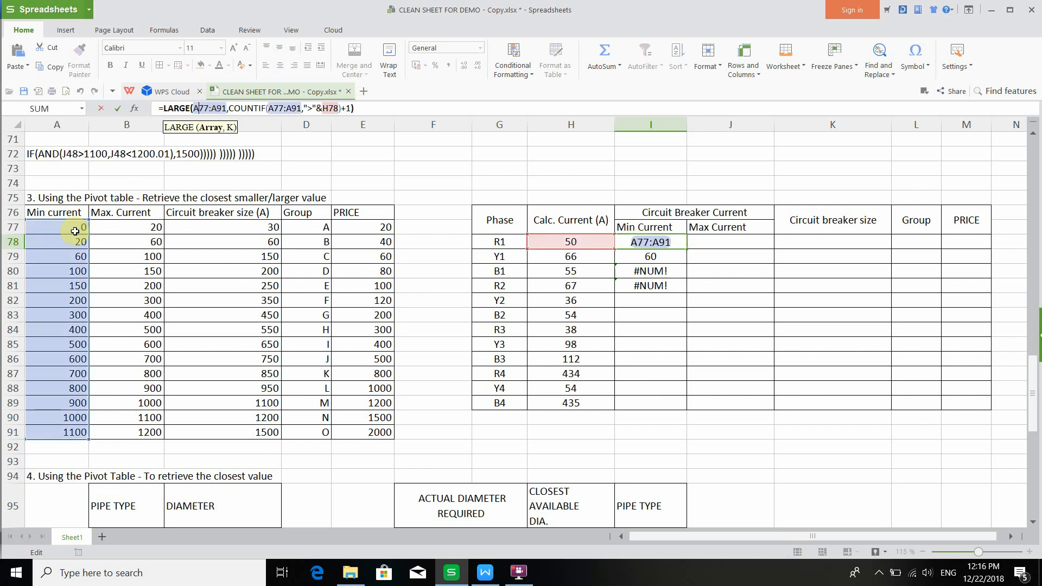
pyautogui.moveTo(75, 231); pyautogui.dragTo(45, 431)
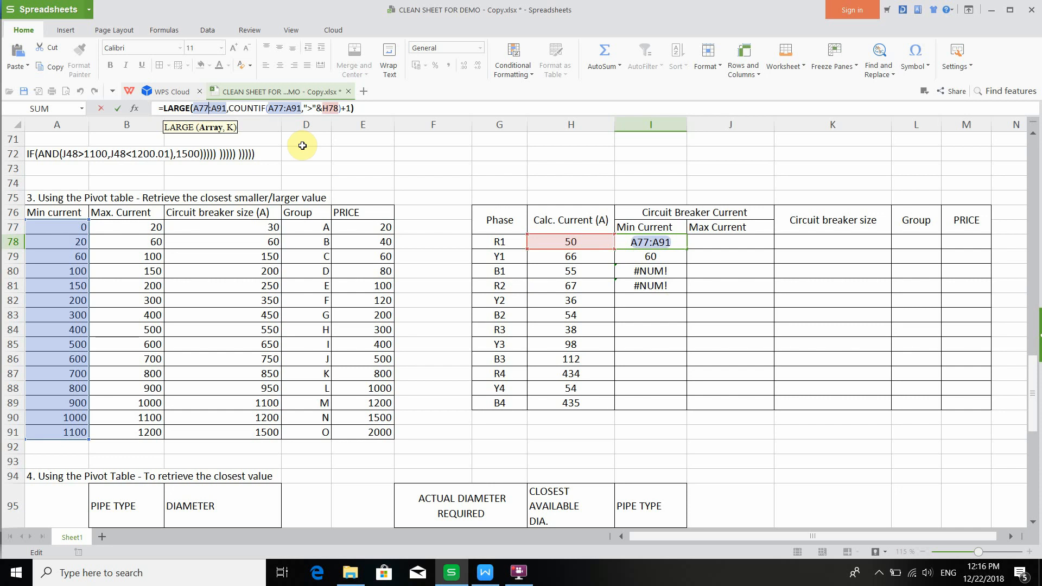
pyautogui.press('F4')
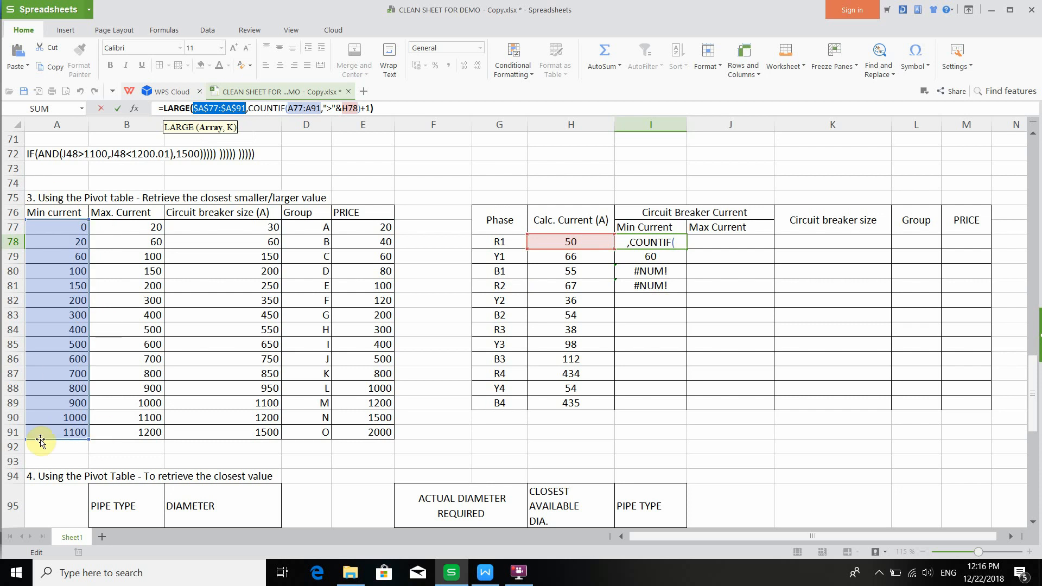
pyautogui.click(301, 108)
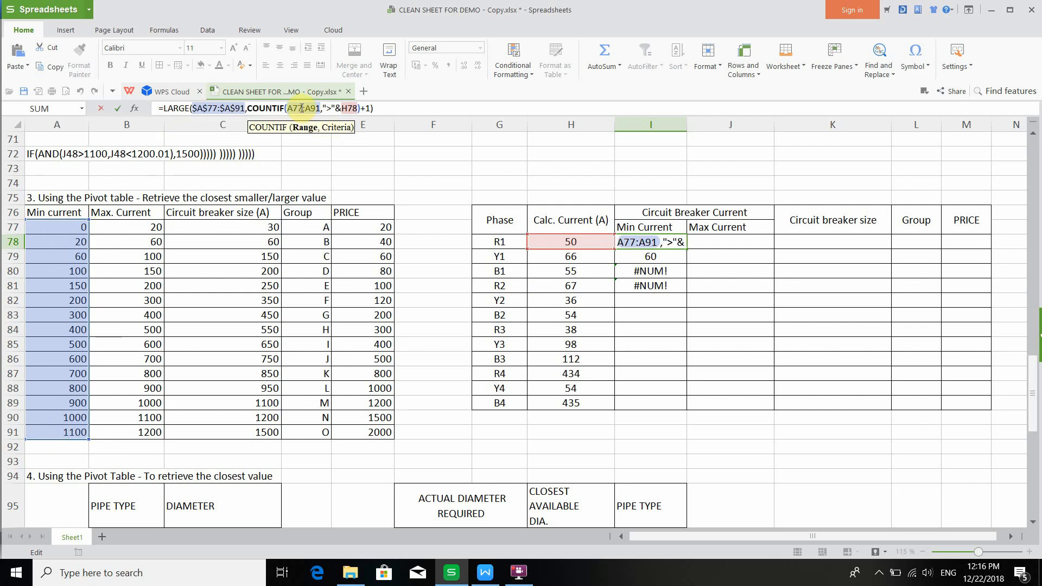
pyautogui.press('F4')
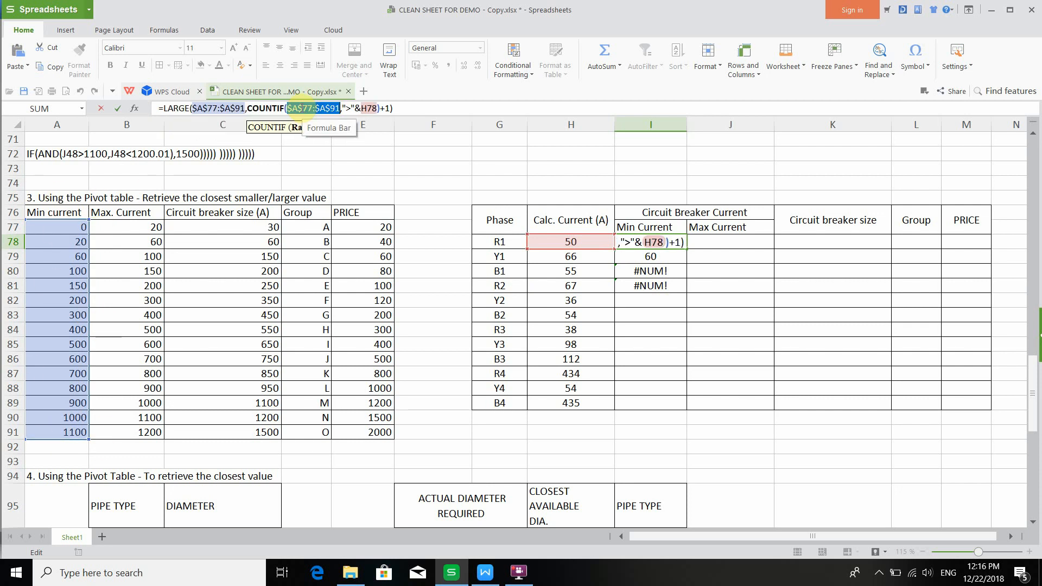
pyautogui.click(408, 109)
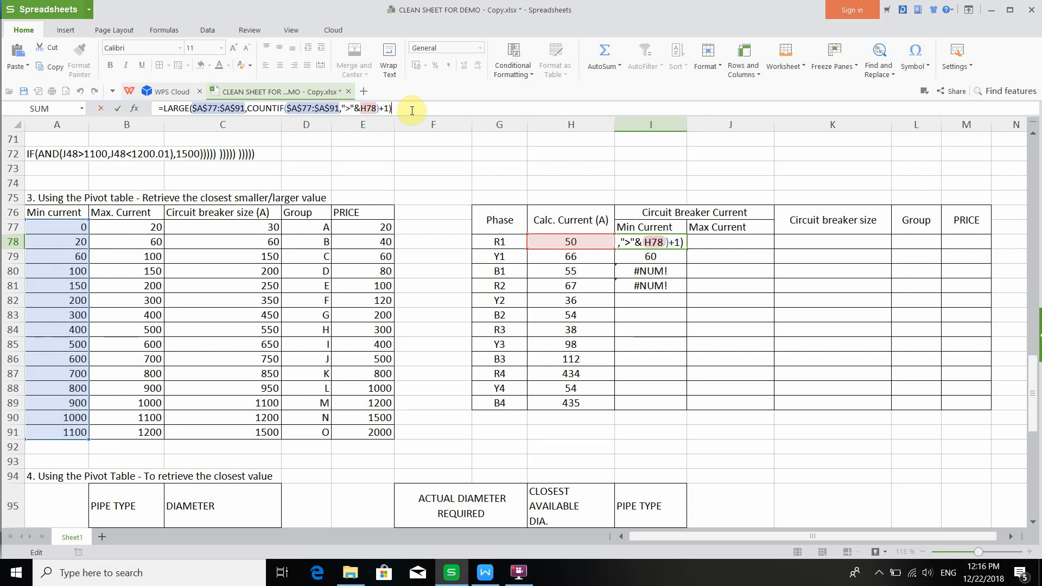
pyautogui.press('Return')
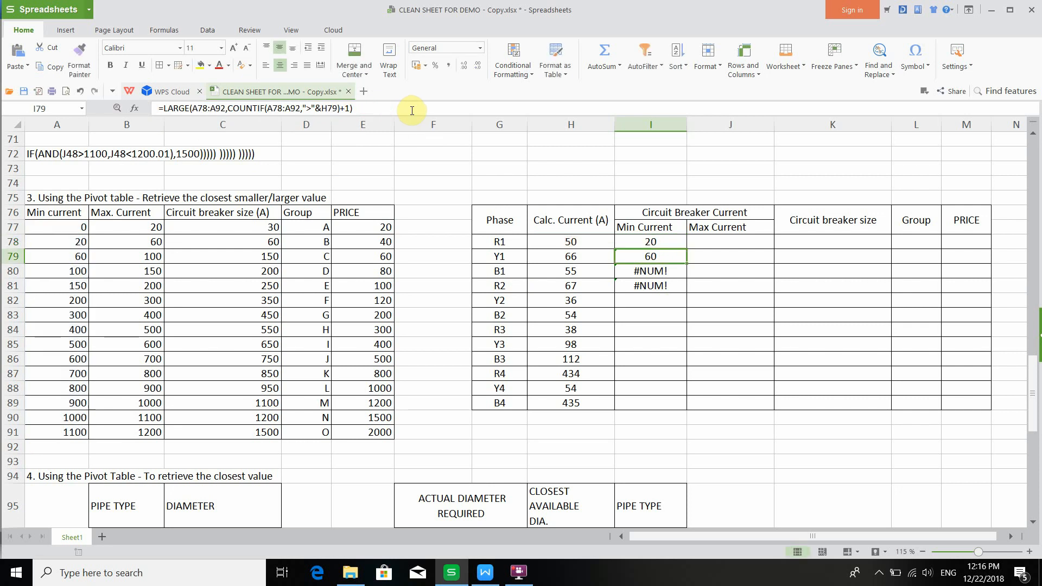
# - Fill the corrected I78 formula down through I82
pyautogui.click(651, 241)
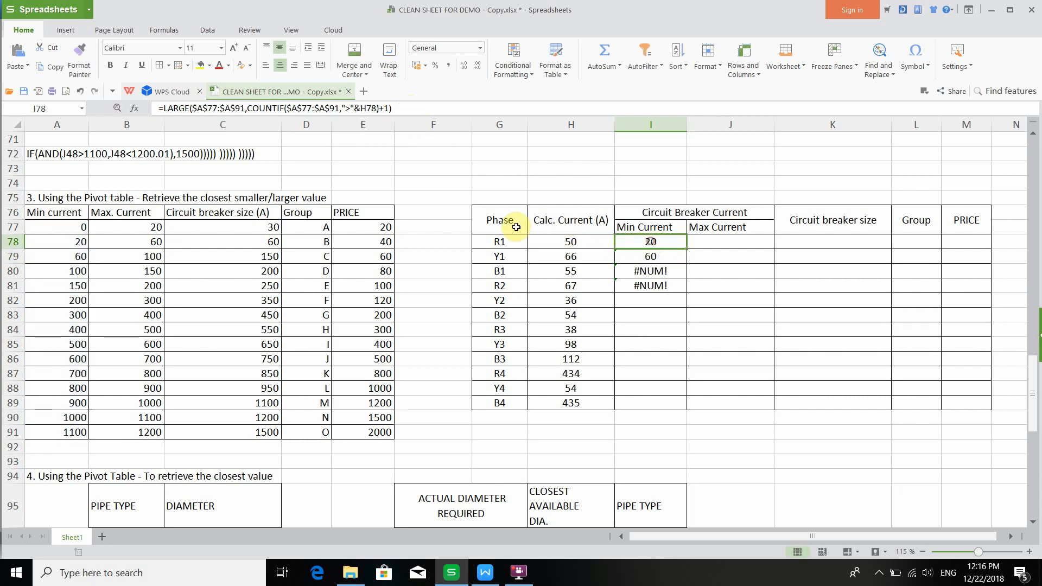
pyautogui.click(364, 108)
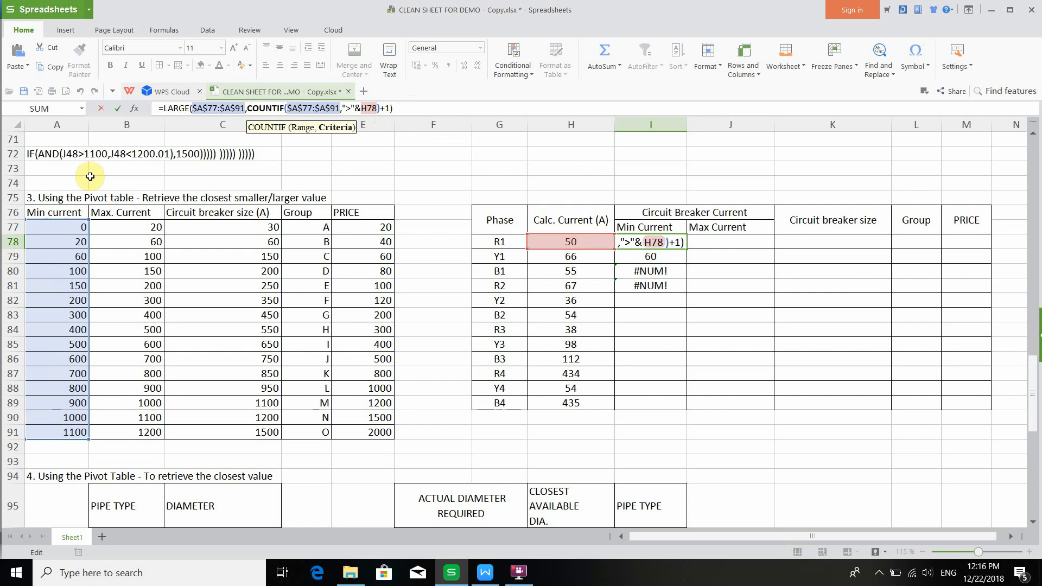
pyautogui.press('Return')
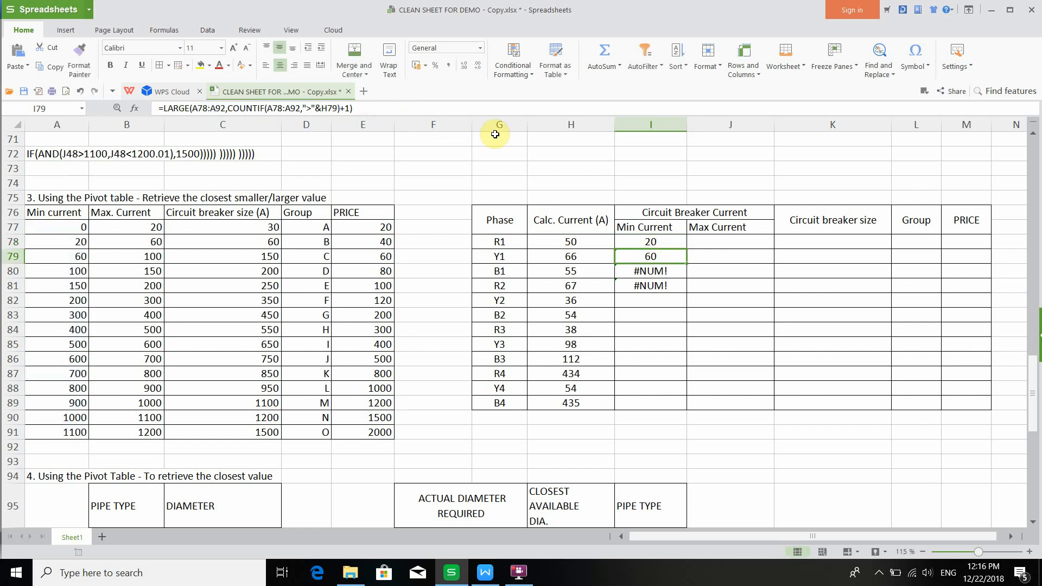
pyautogui.click(673, 247)
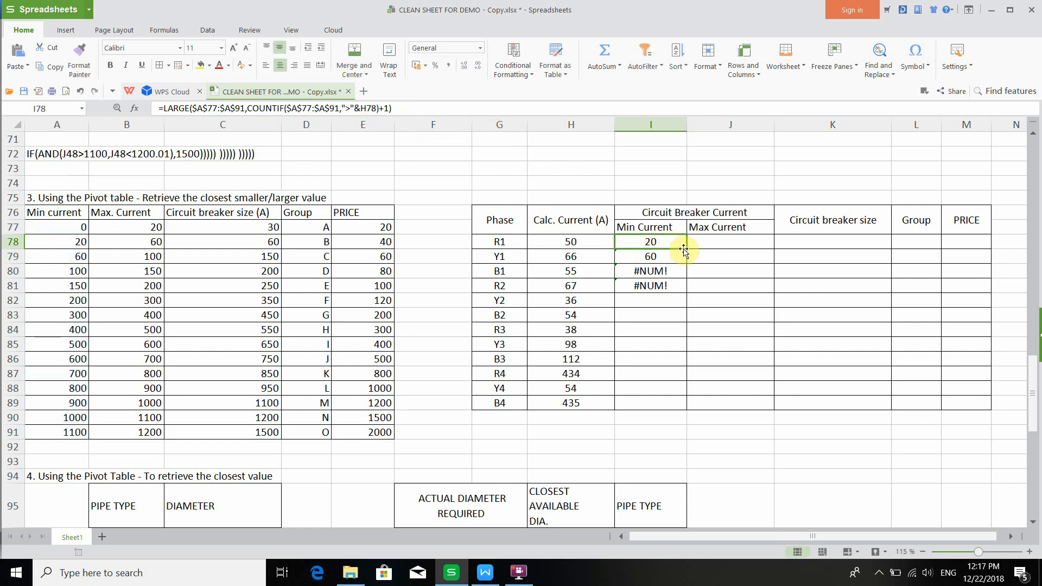
pyautogui.moveTo(686, 248); pyautogui.dragTo(679, 302)
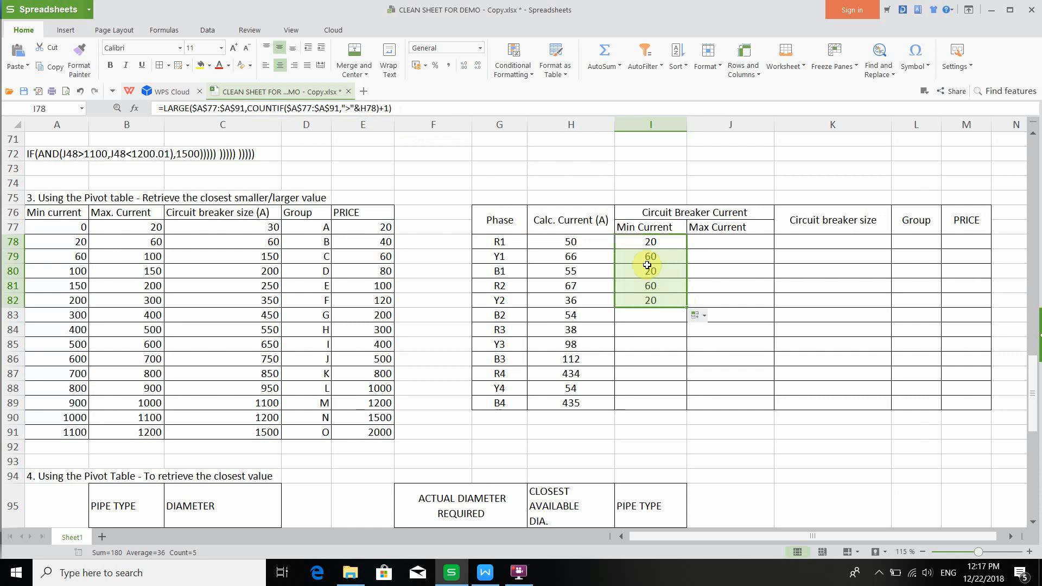
# - Examine the filled formulas in I78 to I82, checking the fixed ranges and row-relative H references
pyautogui.click(655, 246)
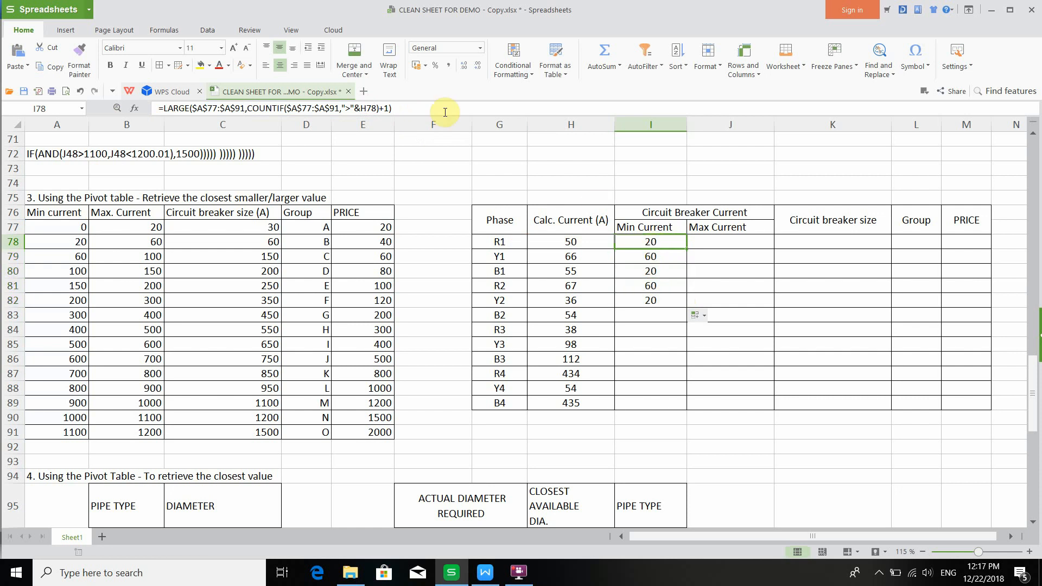
pyautogui.click(313, 106)
pyautogui.press('Return')
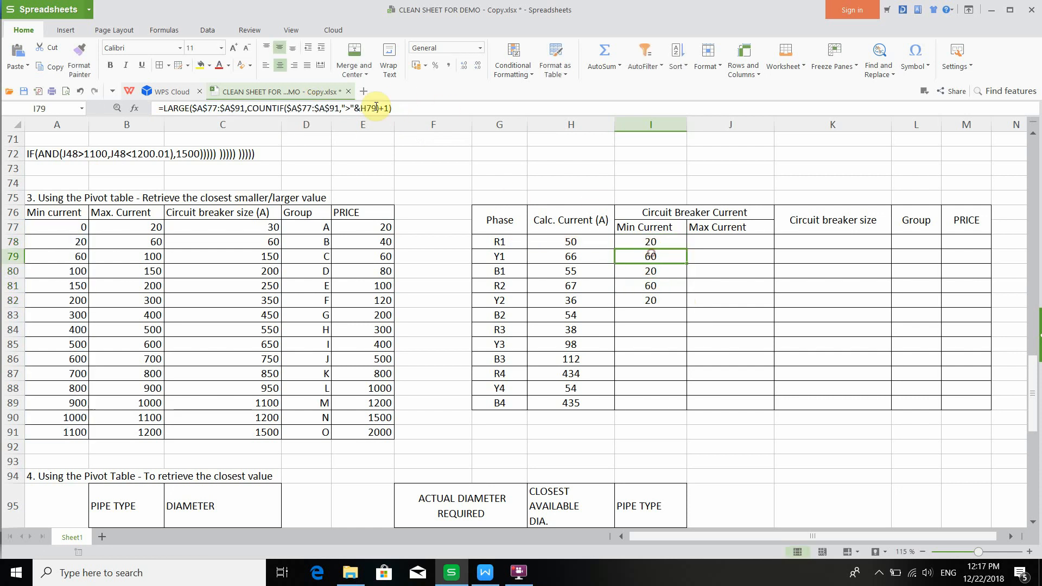
pyautogui.click(344, 103)
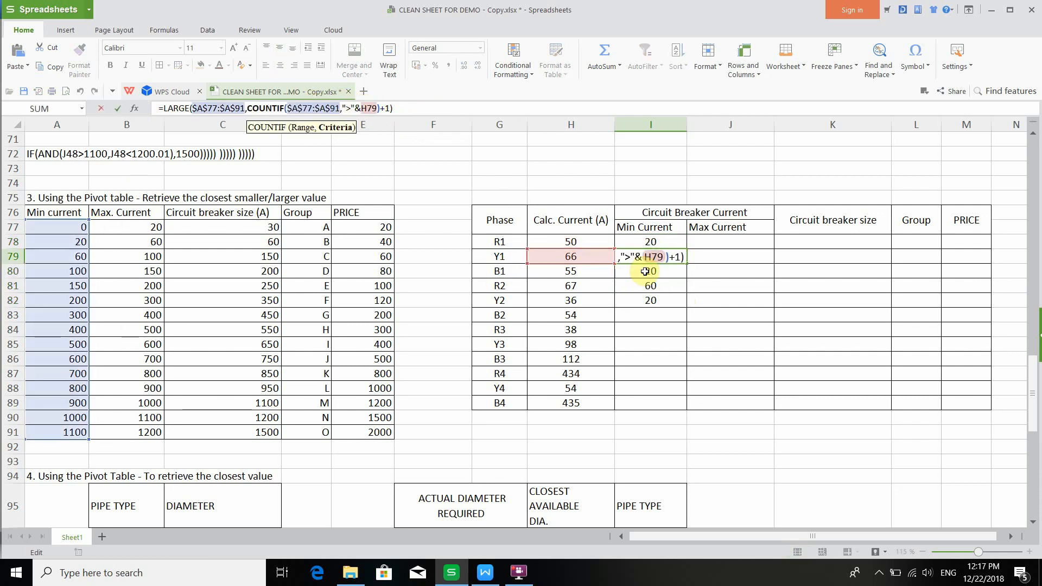
pyautogui.press('Escape')
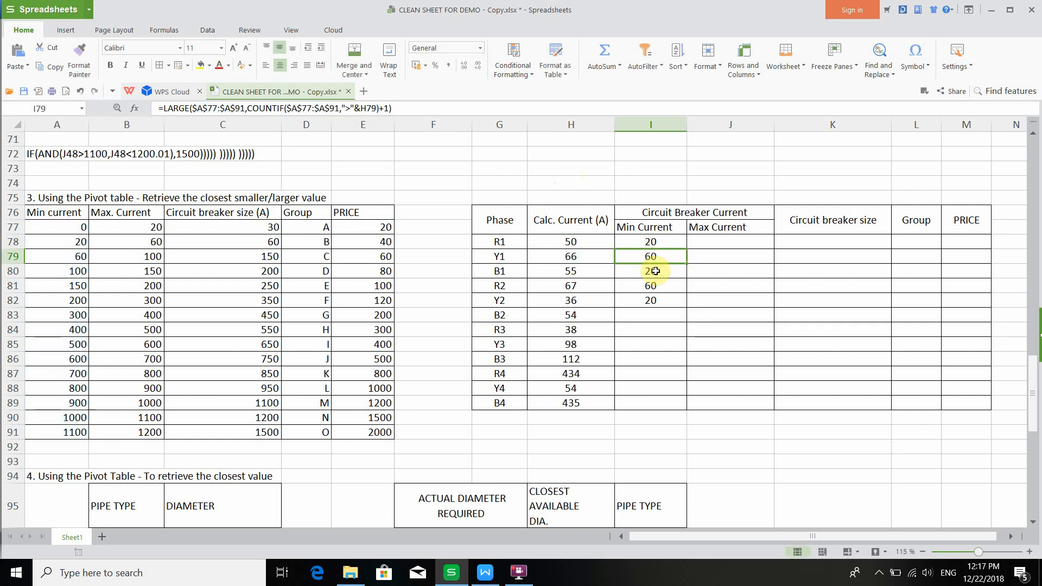
pyautogui.click(653, 286)
pyautogui.click(358, 106)
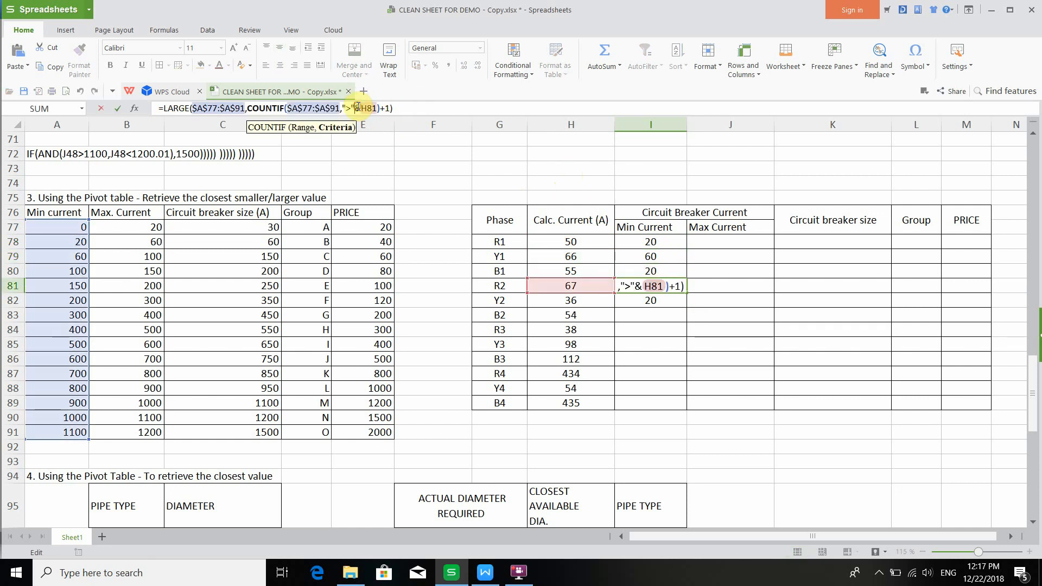
pyautogui.press('Return')
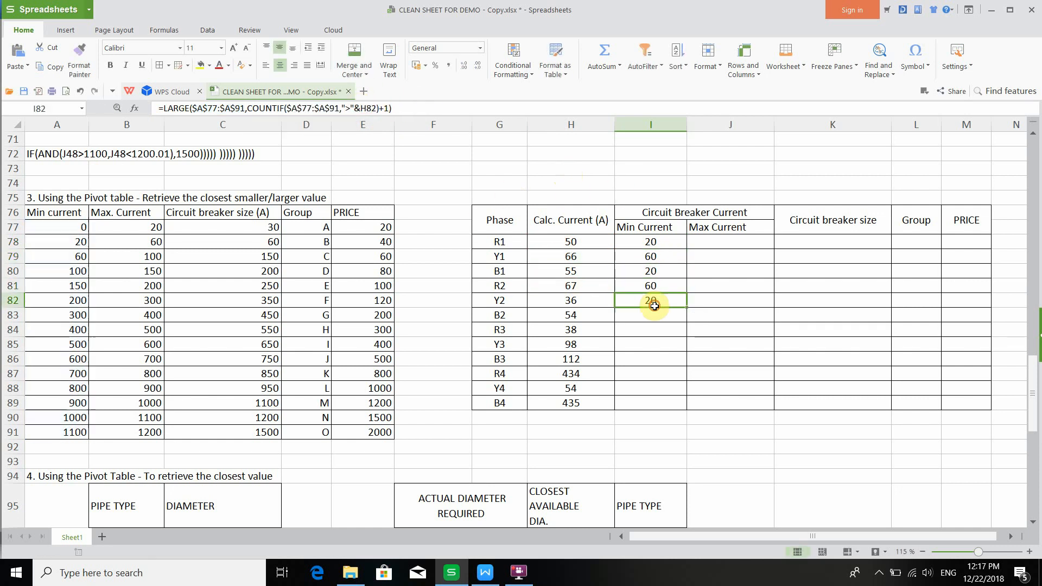
pyautogui.click(455, 110)
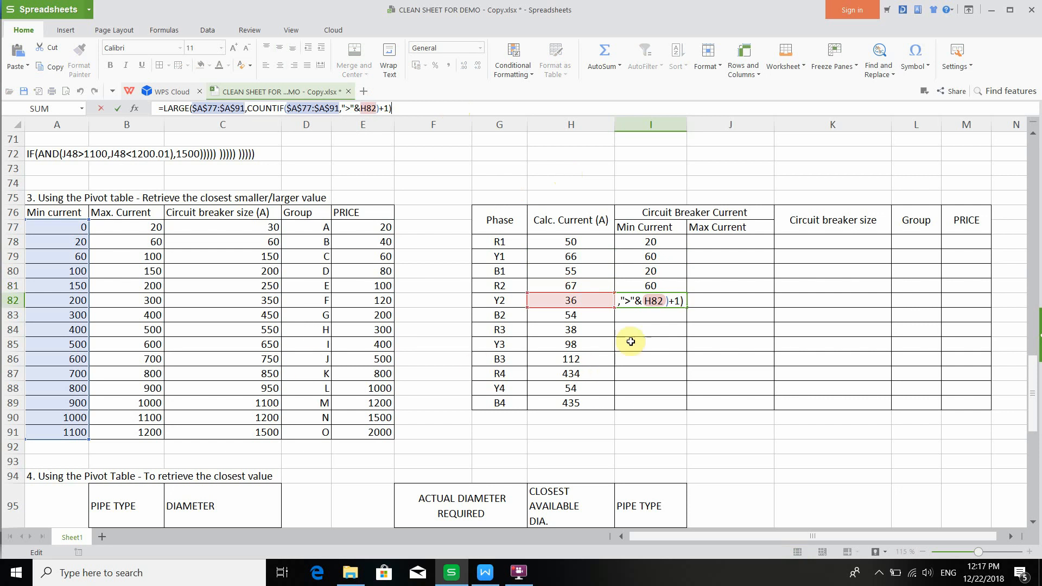
# - Copy the SMALL formula from the tutorial document and paste it into J78 for the Max Current of R1
pyautogui.press('Escape')
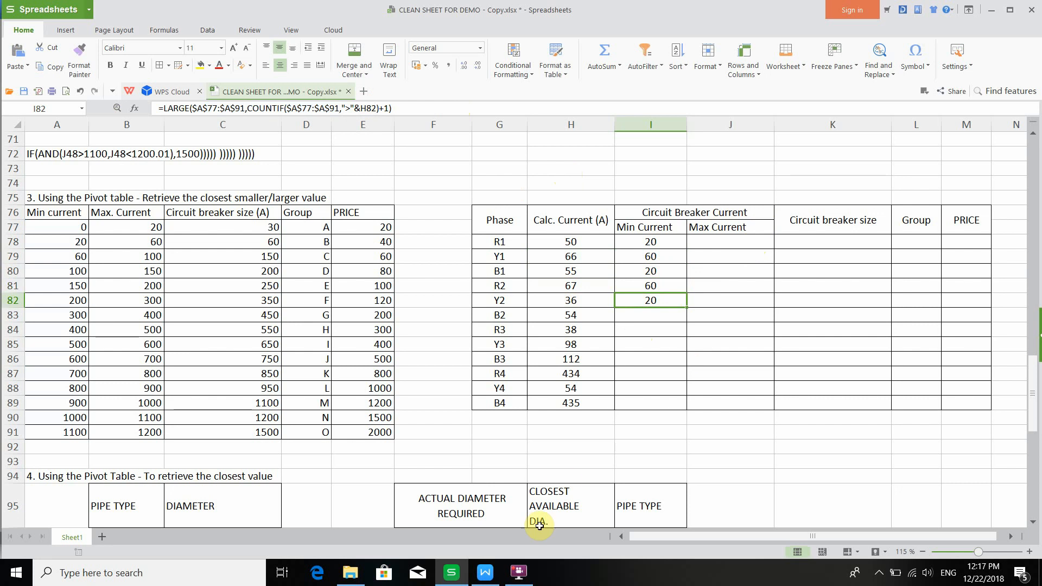
pyautogui.click(485, 571)
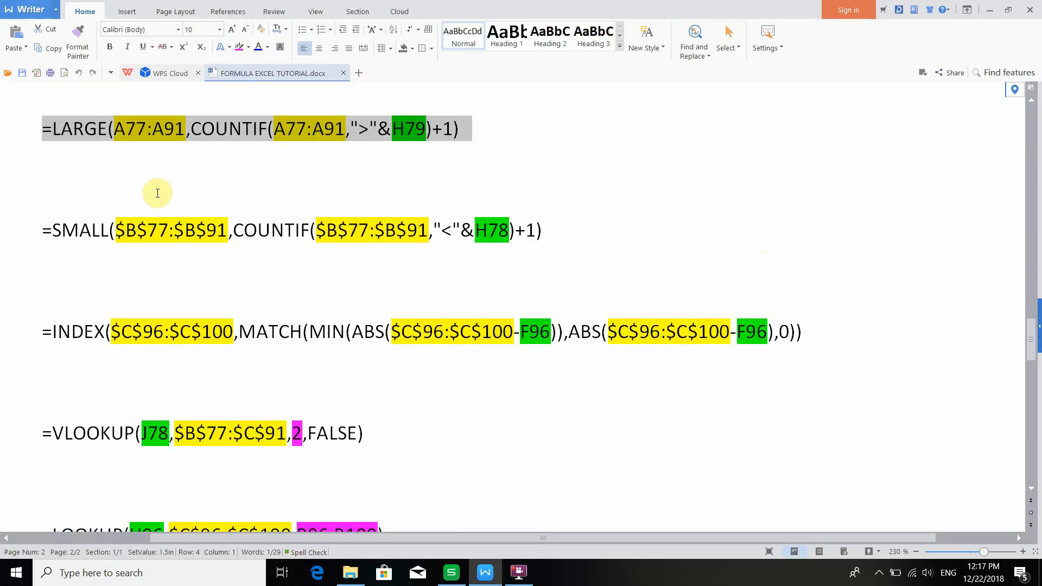
pyautogui.click(37, 232)
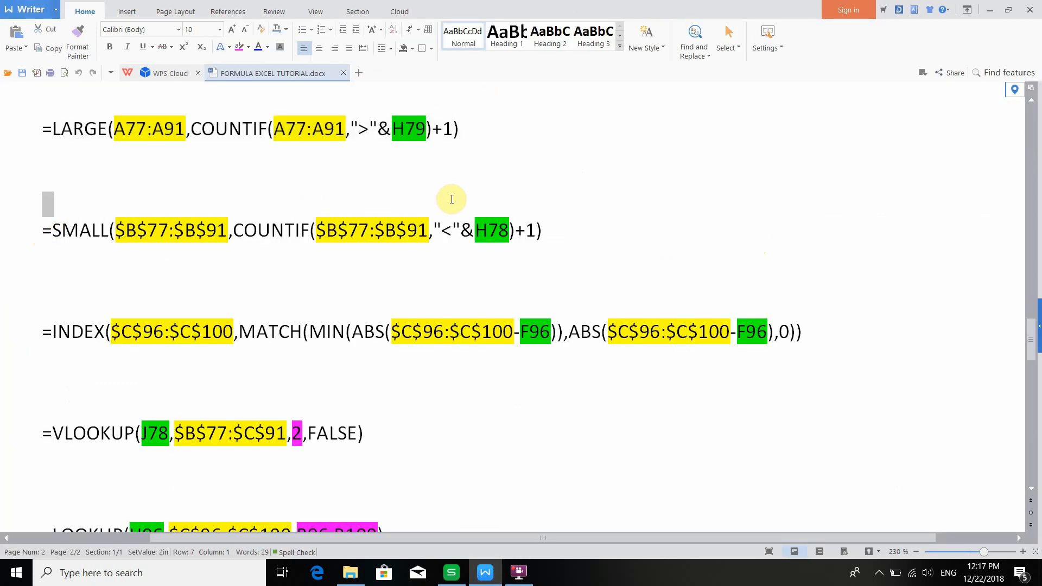
pyautogui.keyDown('shift'); pyautogui.click(549, 220); pyautogui.keyUp('shift')
pyautogui.hotkey('ctrl', 'c')
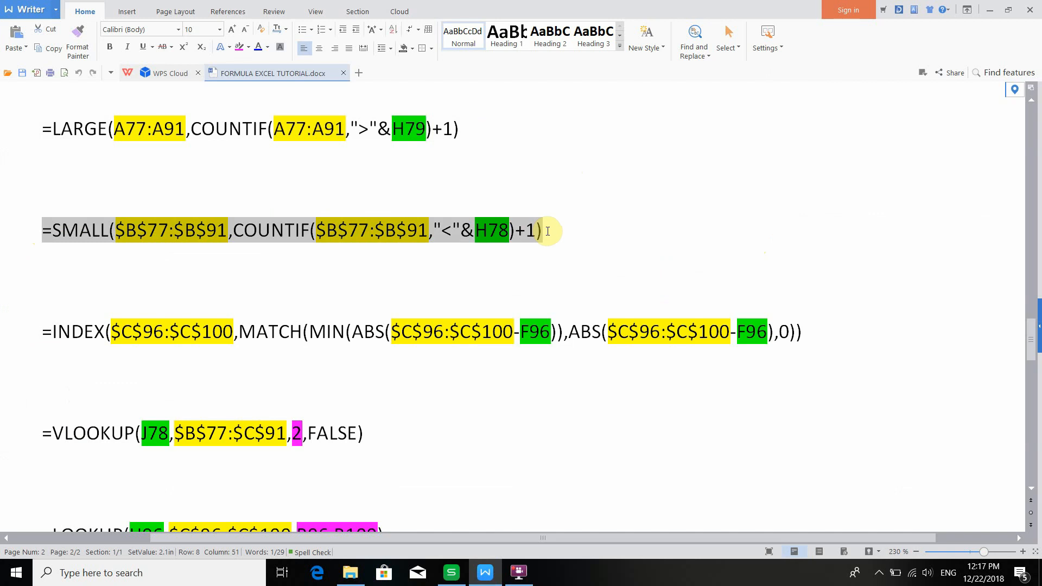
pyautogui.click(451, 575)
pyautogui.click(725, 241)
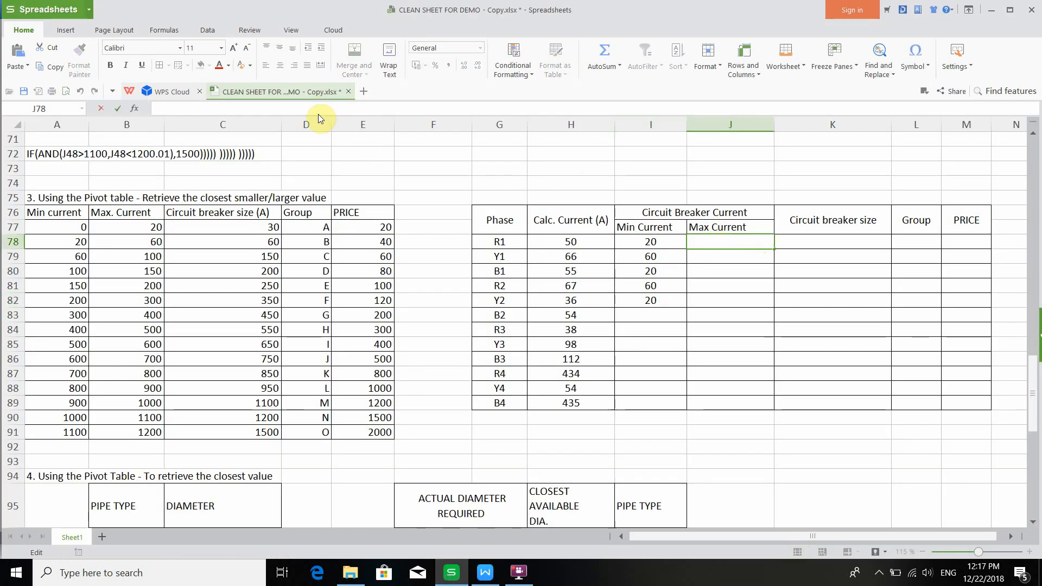
pyautogui.hotkey('ctrl', 'v')
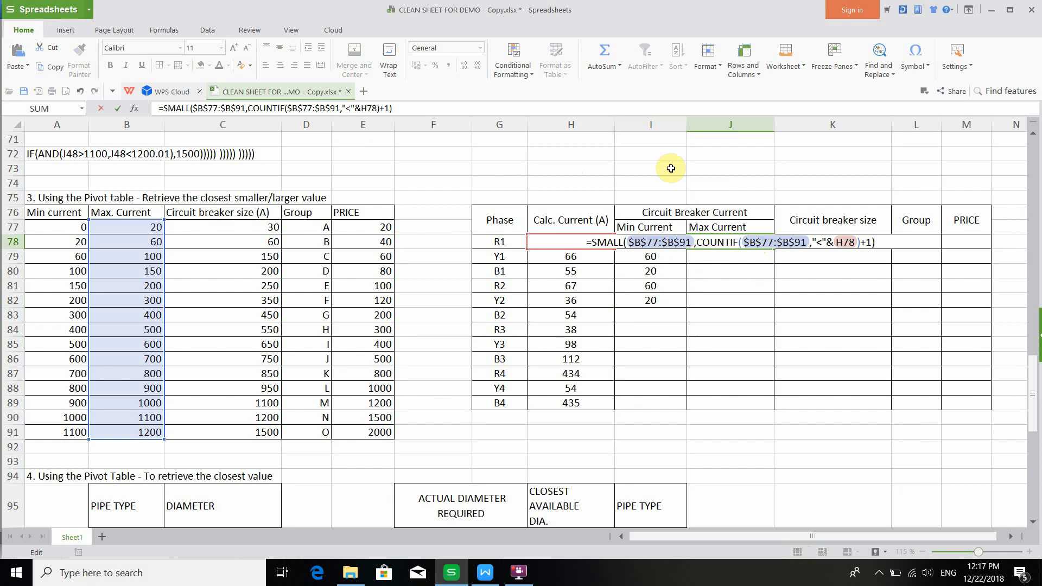
pyautogui.press('Return')
# - Examine the SMALL formula in J78, checking its absolute B77:B91 ranges and H78 reference
pyautogui.click(729, 237)
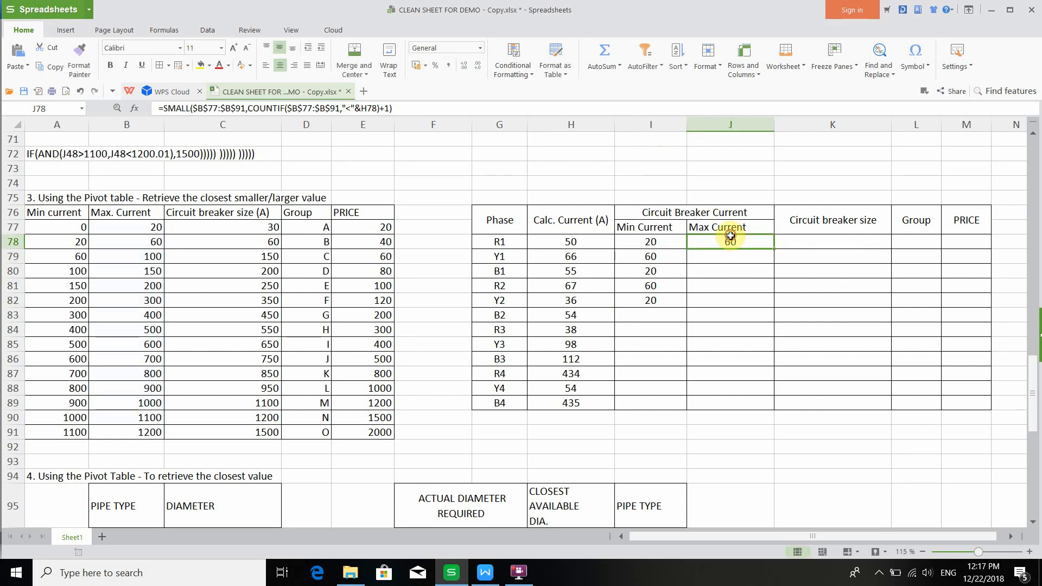
pyautogui.click(470, 106)
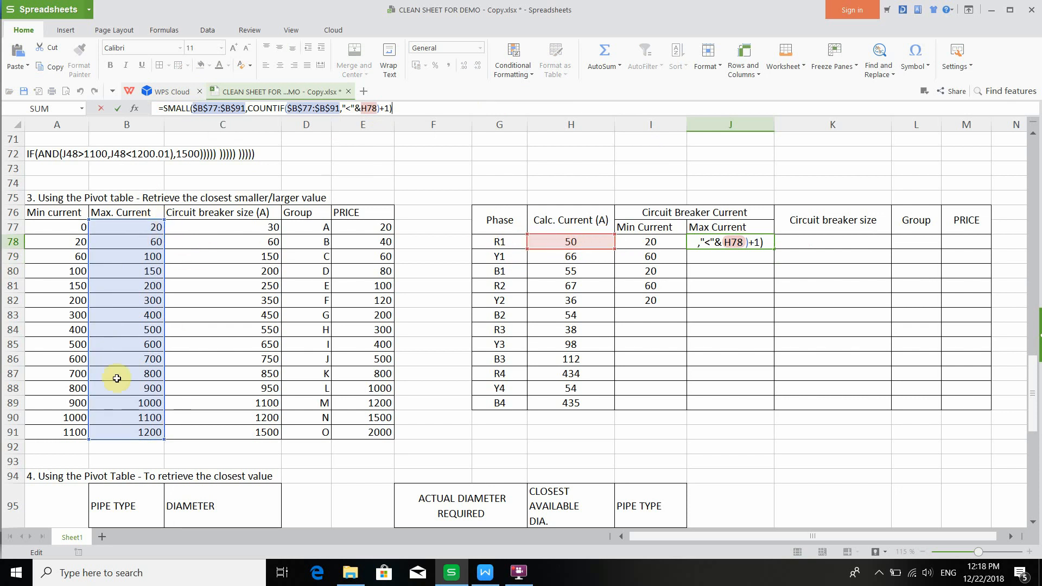
pyautogui.press('Return')
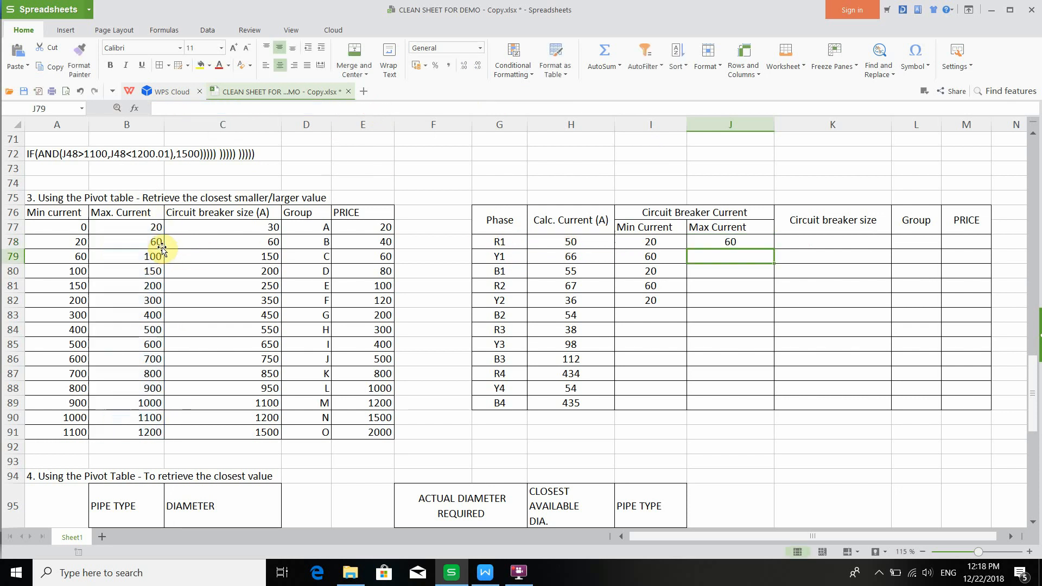
pyautogui.click(715, 243)
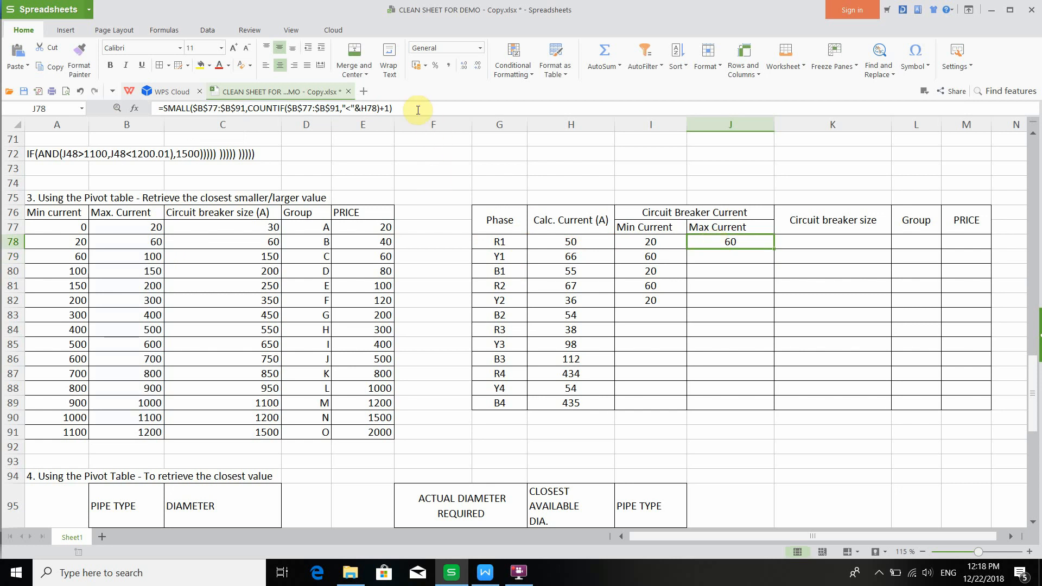
pyautogui.click(402, 108)
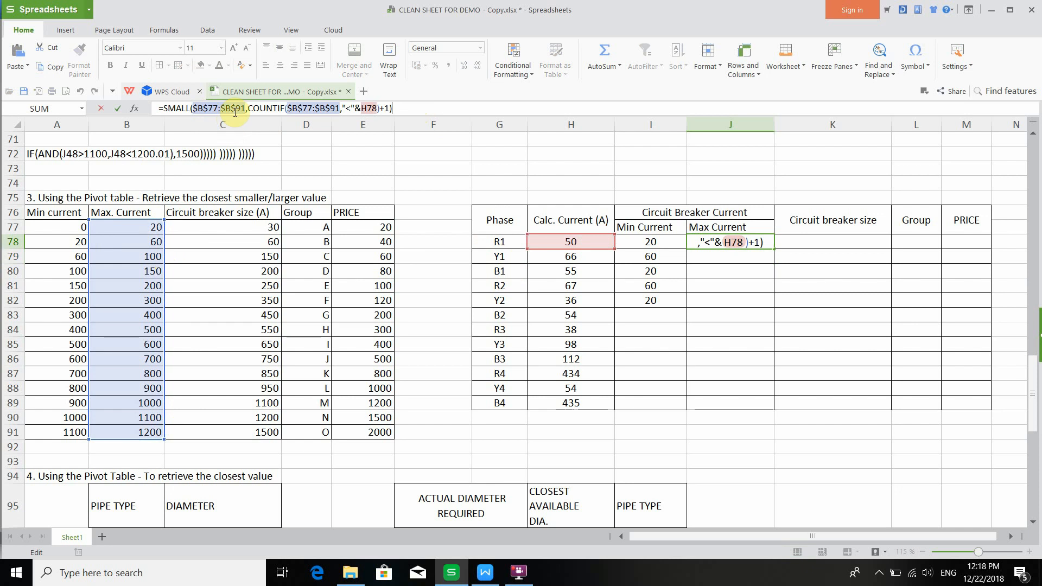
pyautogui.click(417, 109)
pyautogui.press('Return')
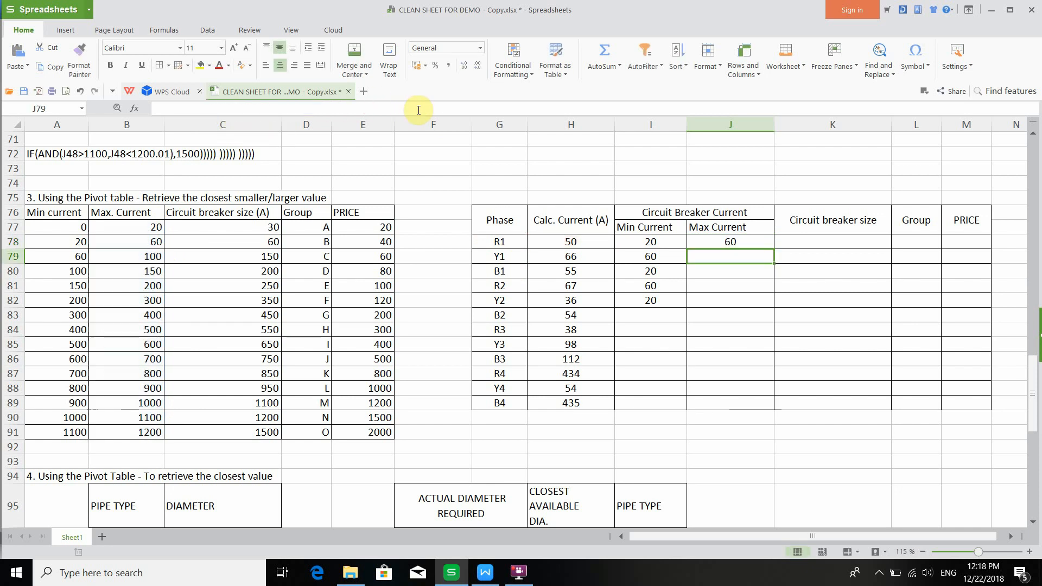
# - Copy the VLOOKUP formula from the tutorial document and paste it into K78 for the circuit breaker size
pyautogui.click(823, 241)
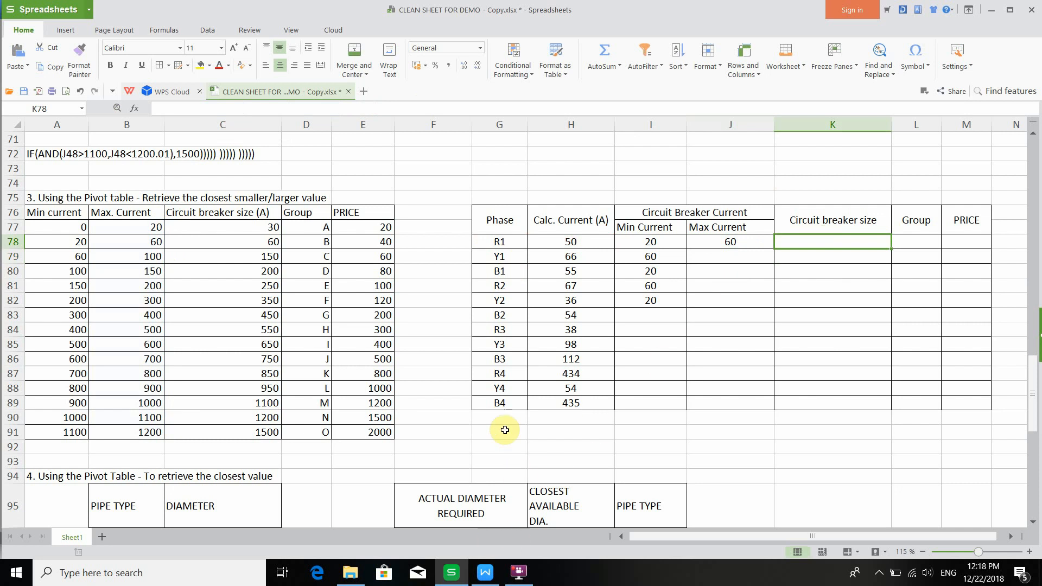
pyautogui.click(485, 571)
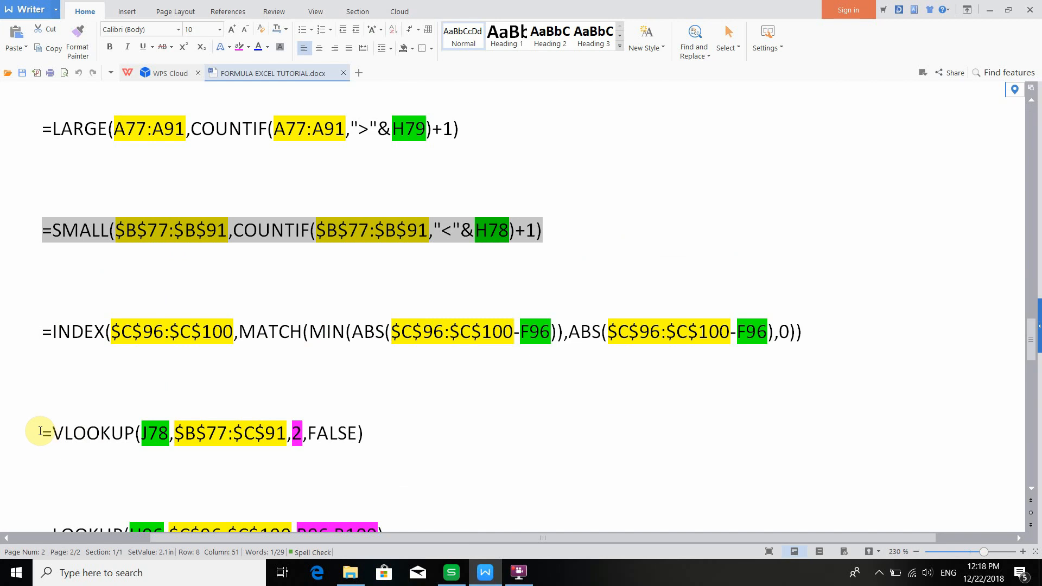
pyautogui.moveTo(40, 432); pyautogui.dragTo(367, 444)
pyautogui.hotkey('ctrl', 'c')
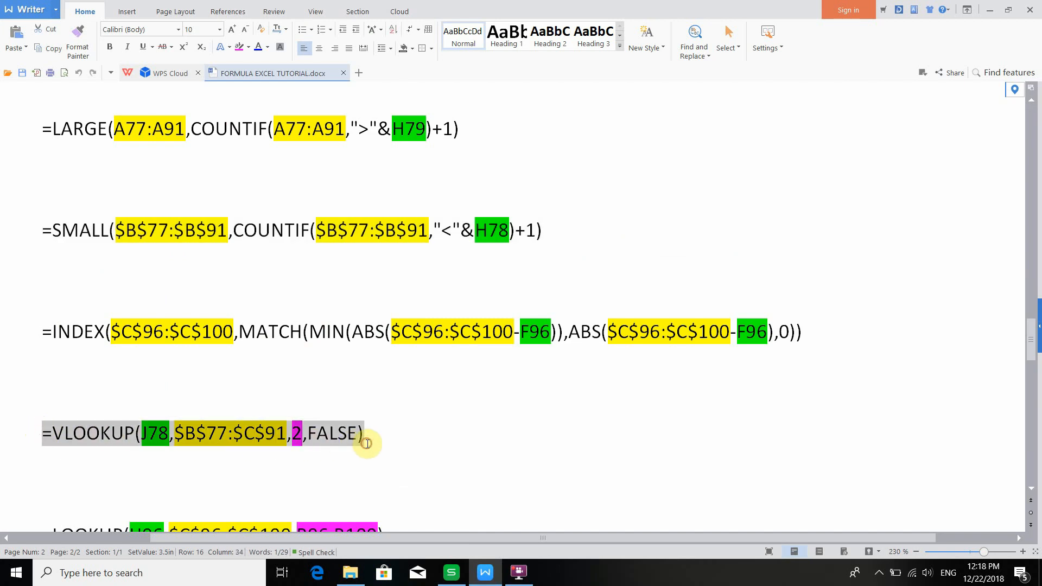
pyautogui.click(451, 571)
pyautogui.doubleClick(804, 239)
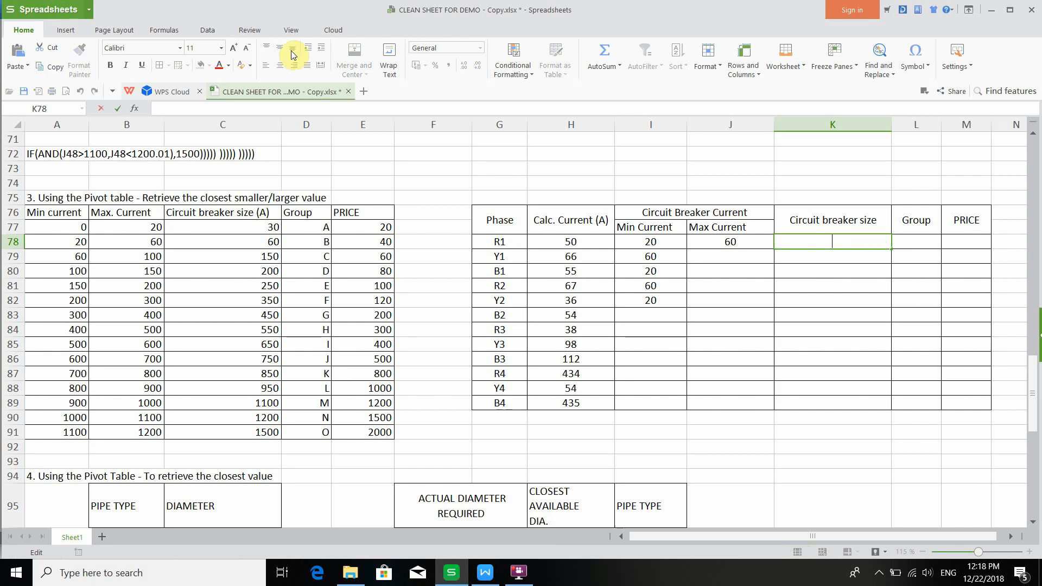
pyautogui.hotkey('ctrl', 'v')
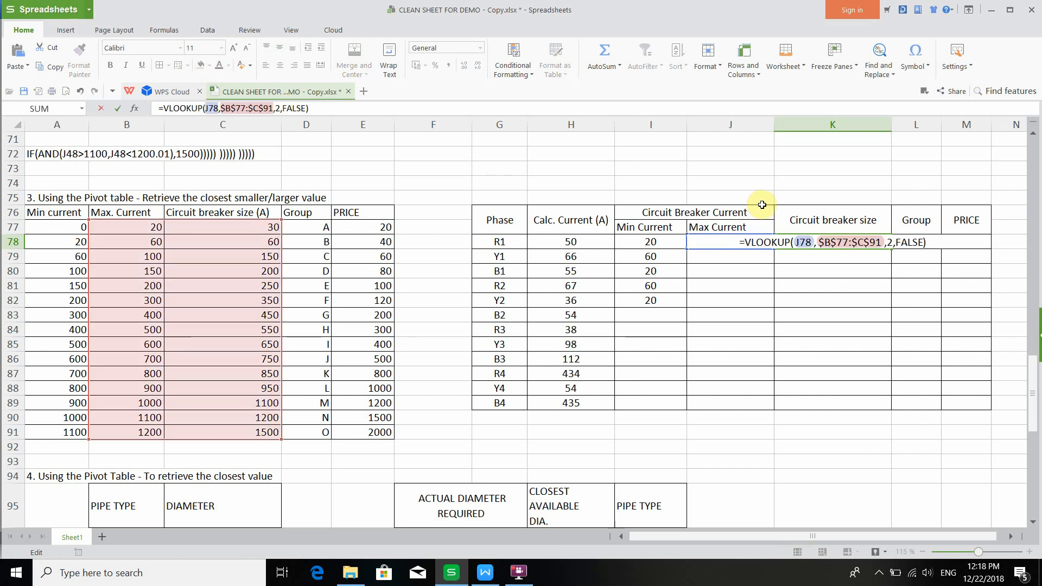
pyautogui.press('Return')
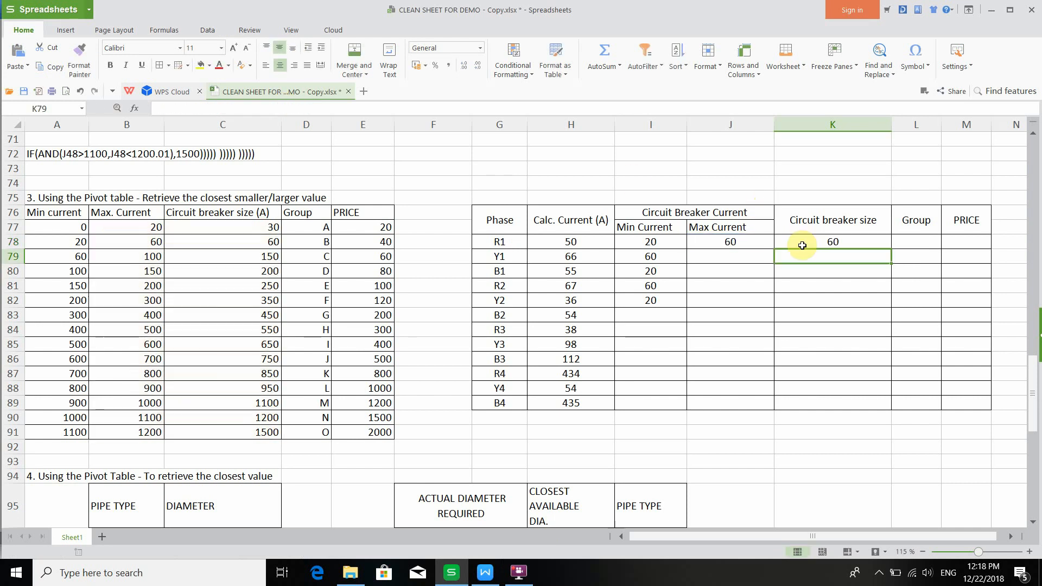
# - Open the VLOOKUP formula in K78 for editing
pyautogui.click(802, 245)
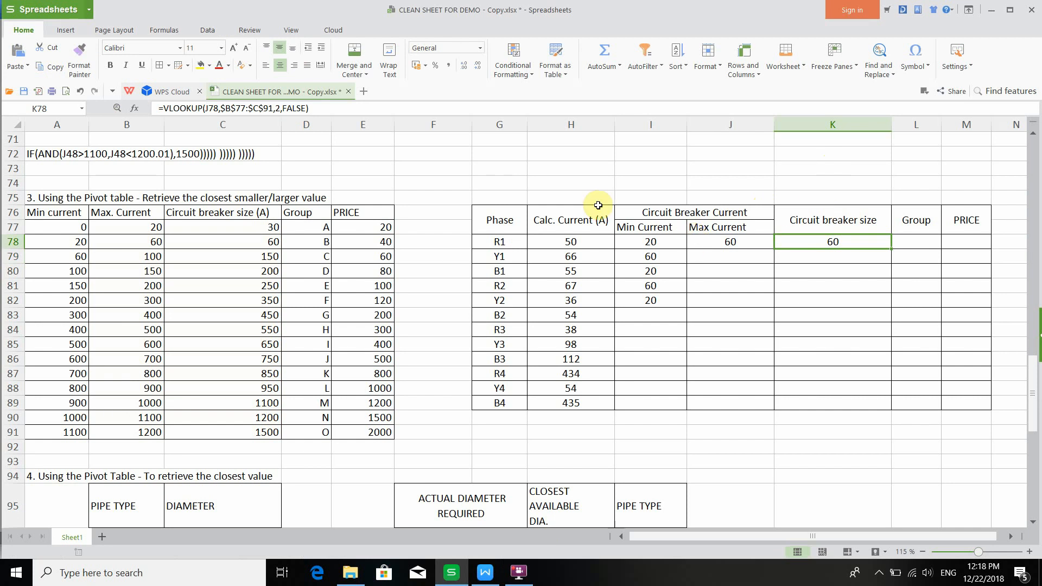
pyautogui.click(301, 103)
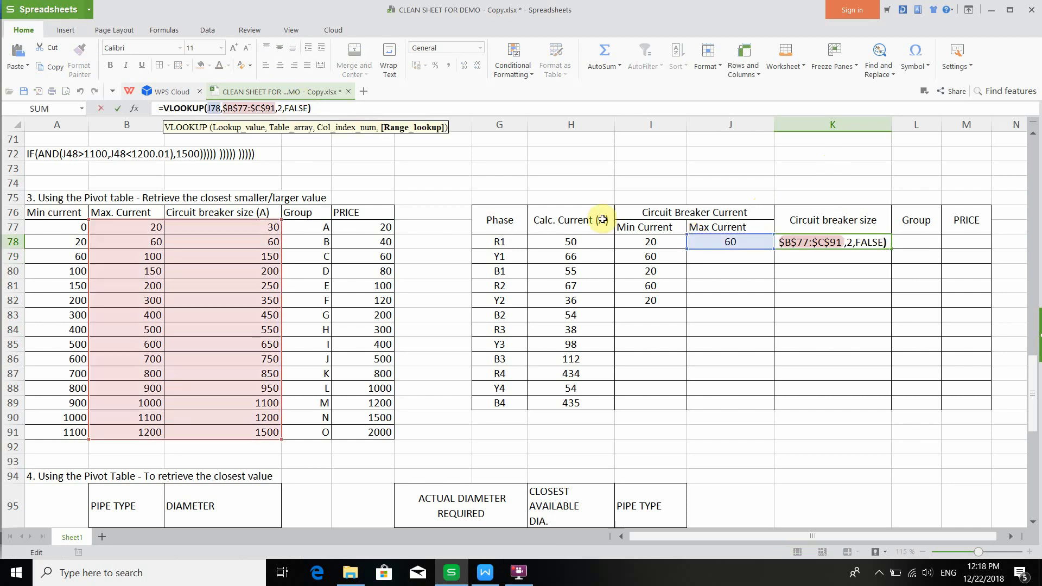
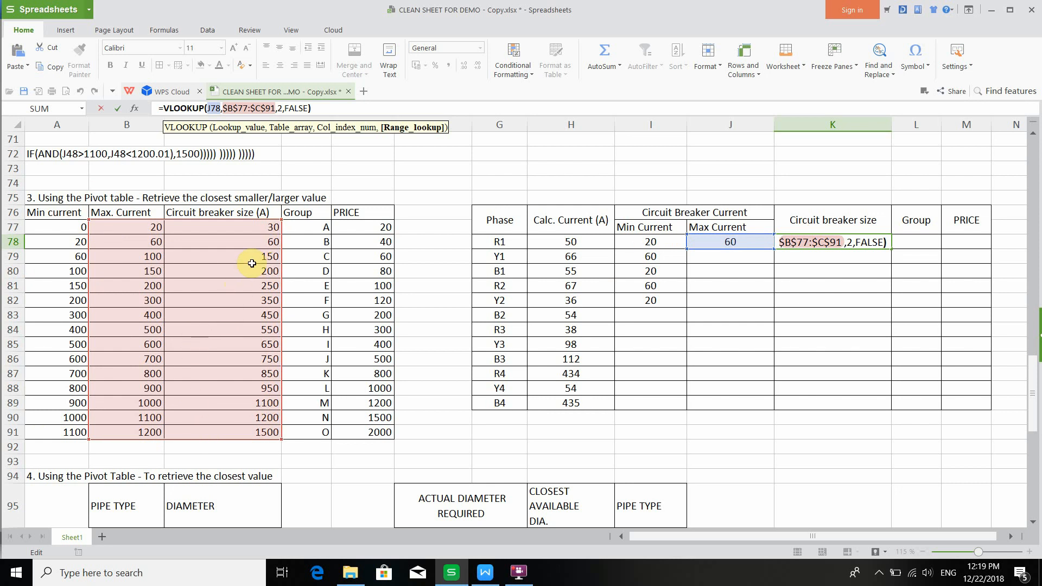
# - Confirm the VLOOKUP formula in K78 and examine its lookup range and column index 2
pyautogui.press('Return')
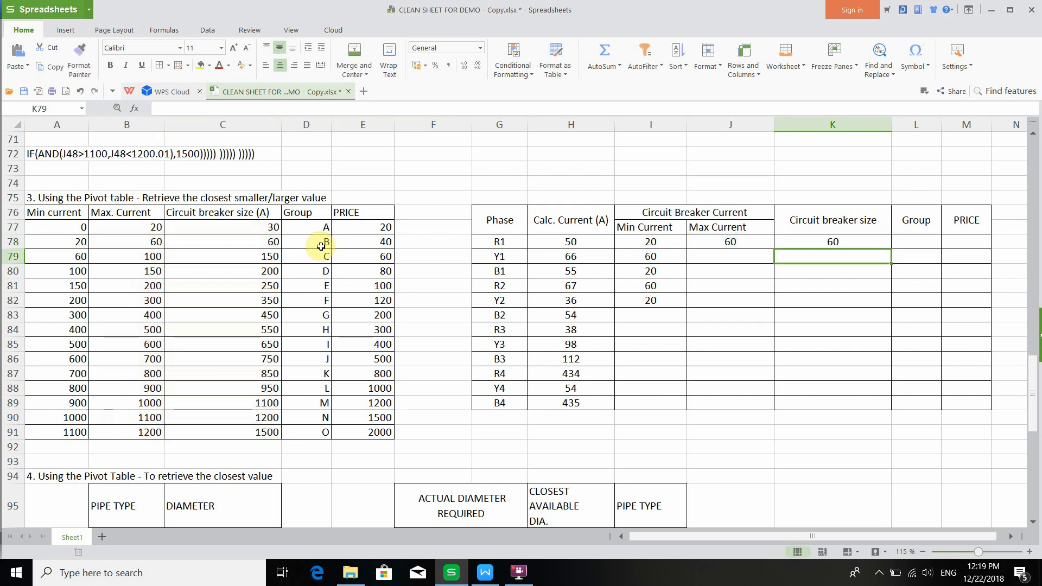
pyautogui.click(779, 241)
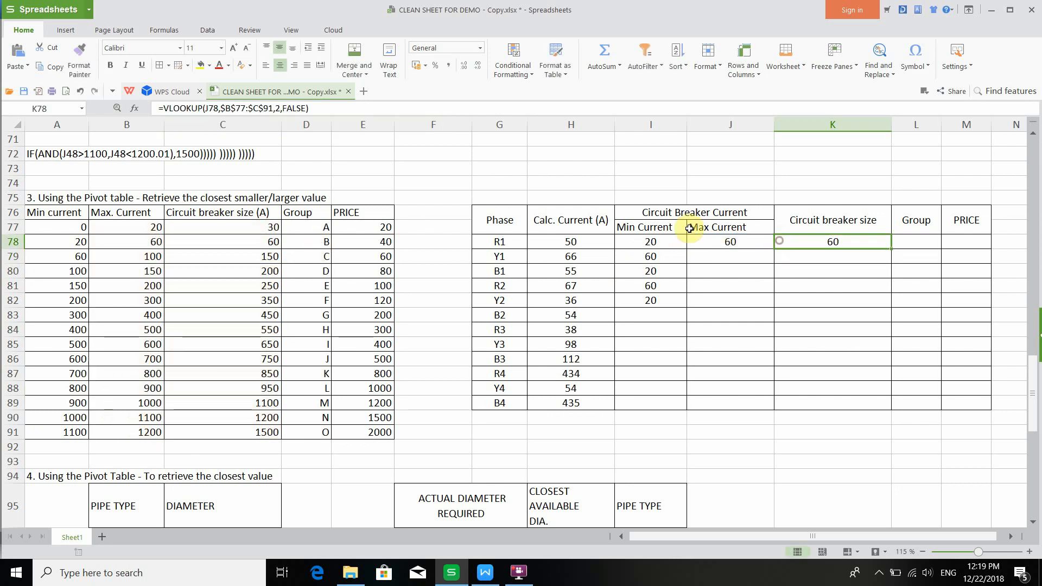
pyautogui.click(290, 111)
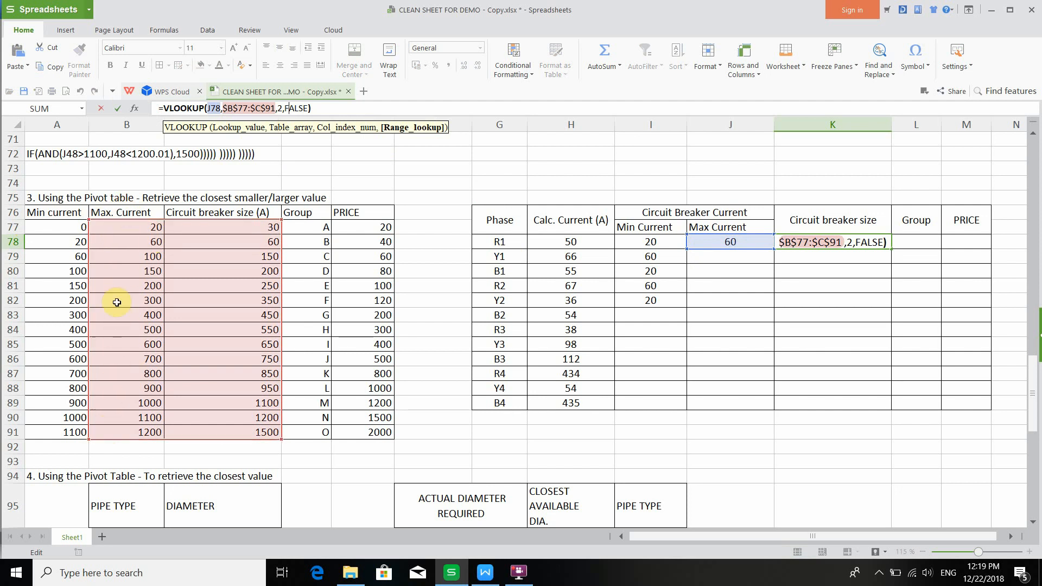
pyautogui.click(279, 108)
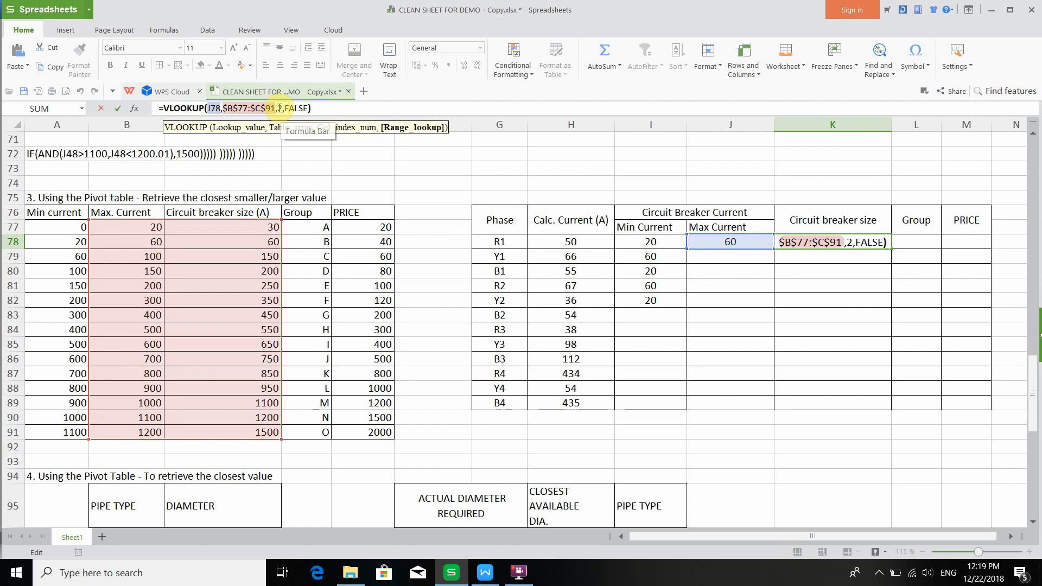
pyautogui.doubleClick(280, 108)
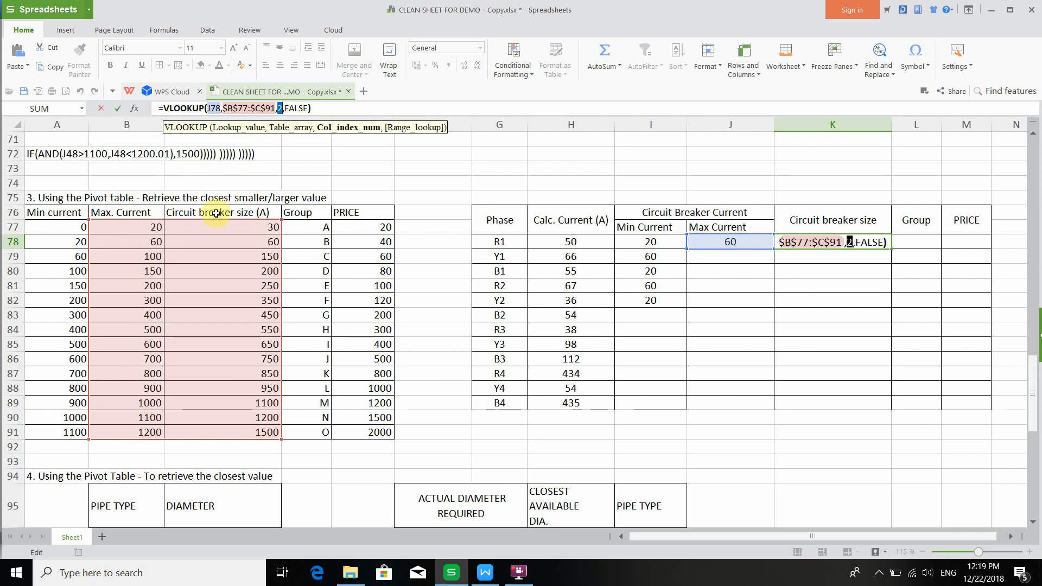
pyautogui.click(277, 109)
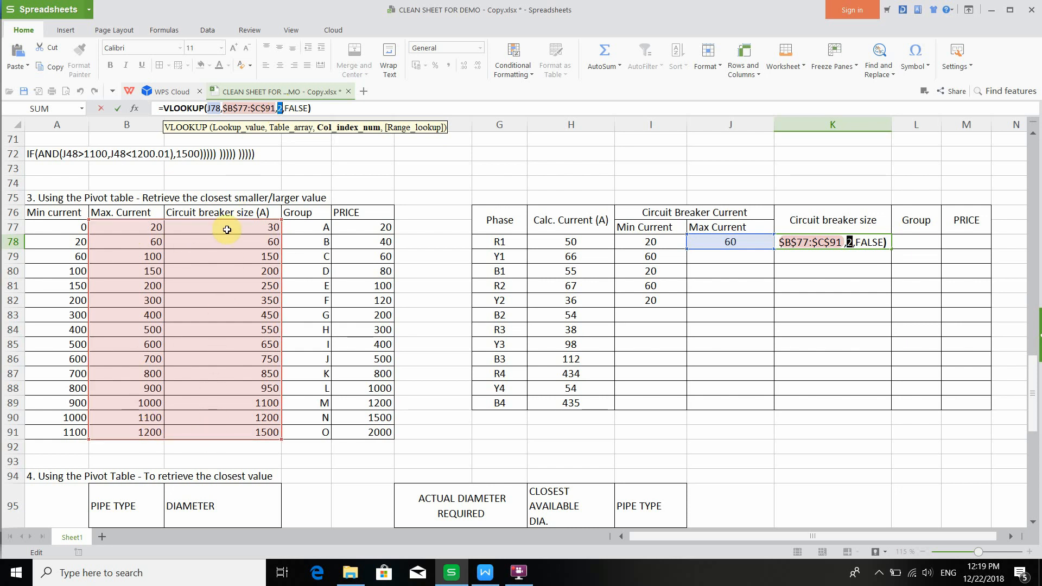
pyautogui.press('Return')
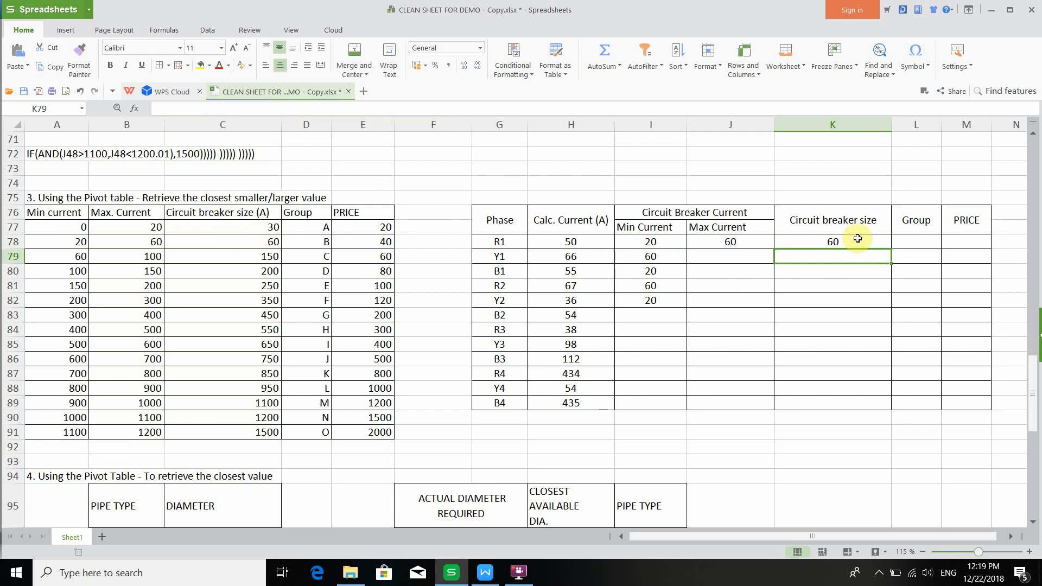
# - Paste the VLOOKUP formula into L78 for the Group, setting column index 3 and table range $B$77:$D$91
pyautogui.click(912, 240)
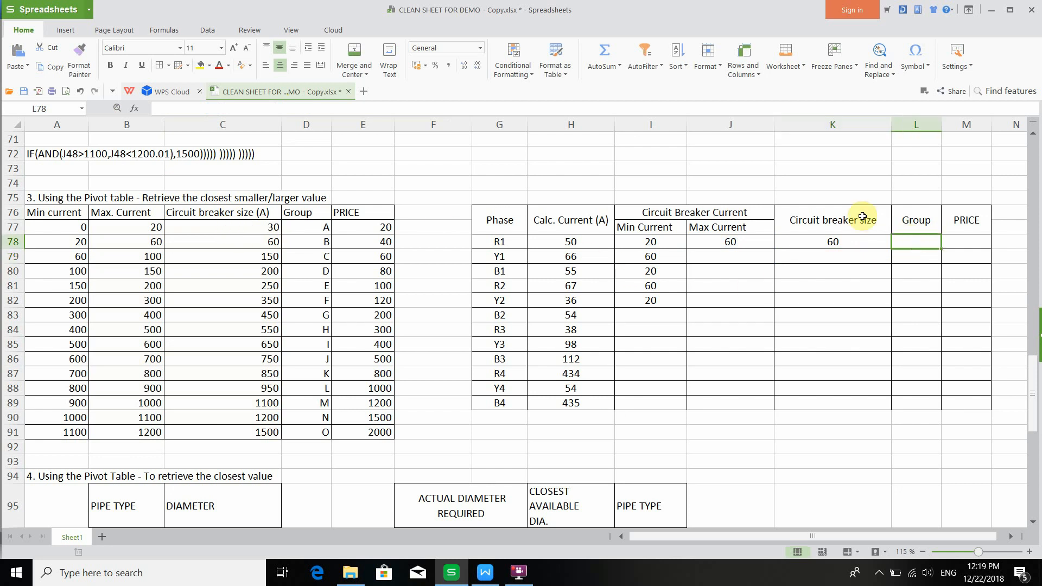
pyautogui.click(258, 111)
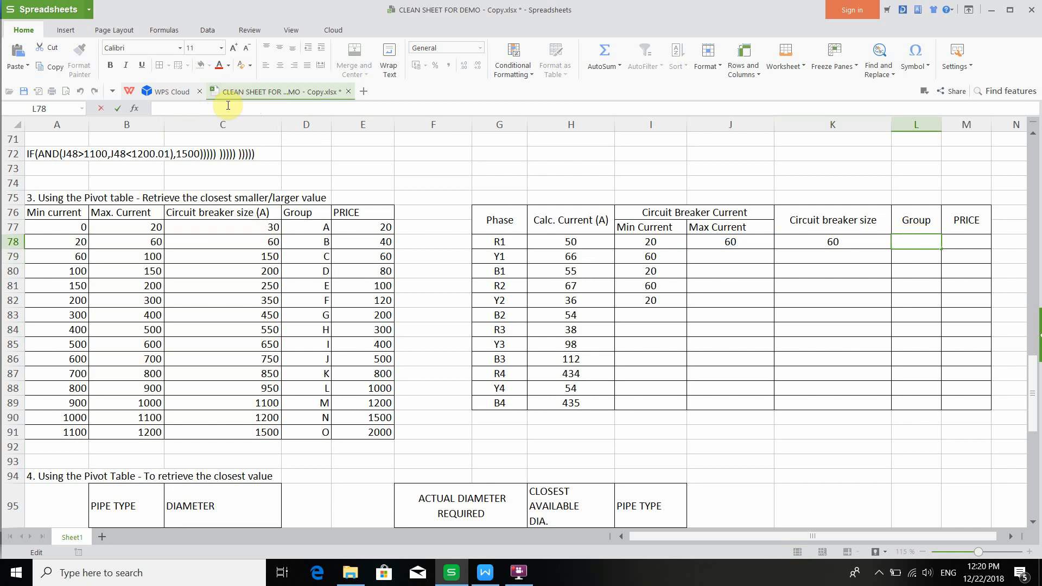
pyautogui.write('=VLOOKUP(J78,$B$77:$C$91,2,FALSE)')
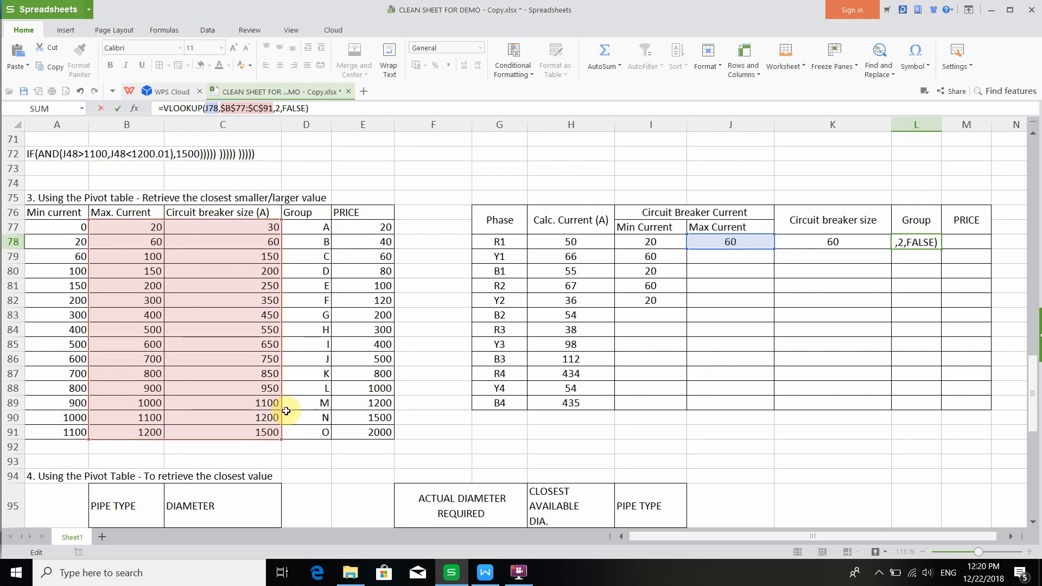
pyautogui.click(277, 105)
pyautogui.press('BackSpace')
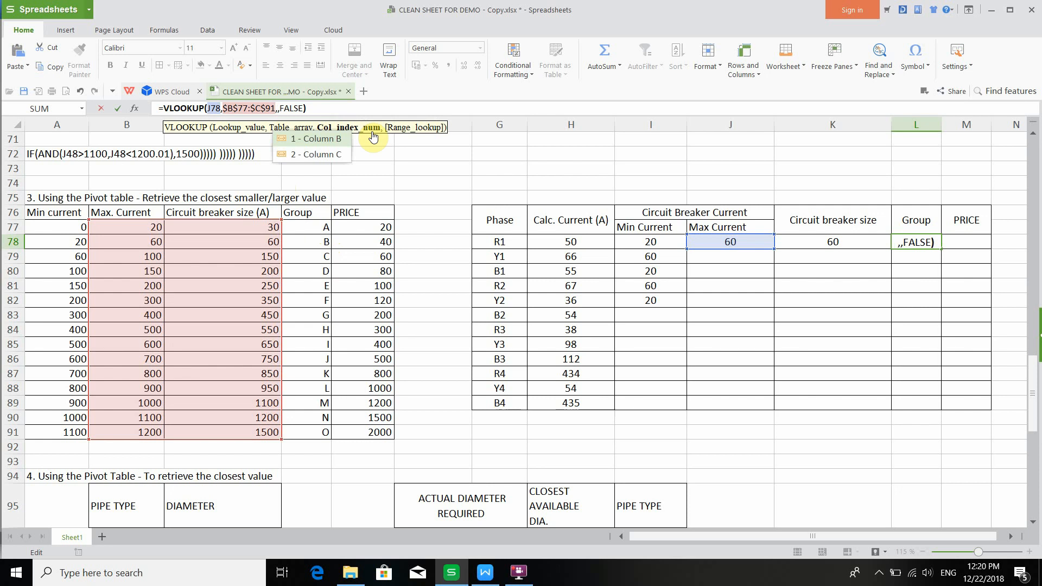
pyautogui.write('3')
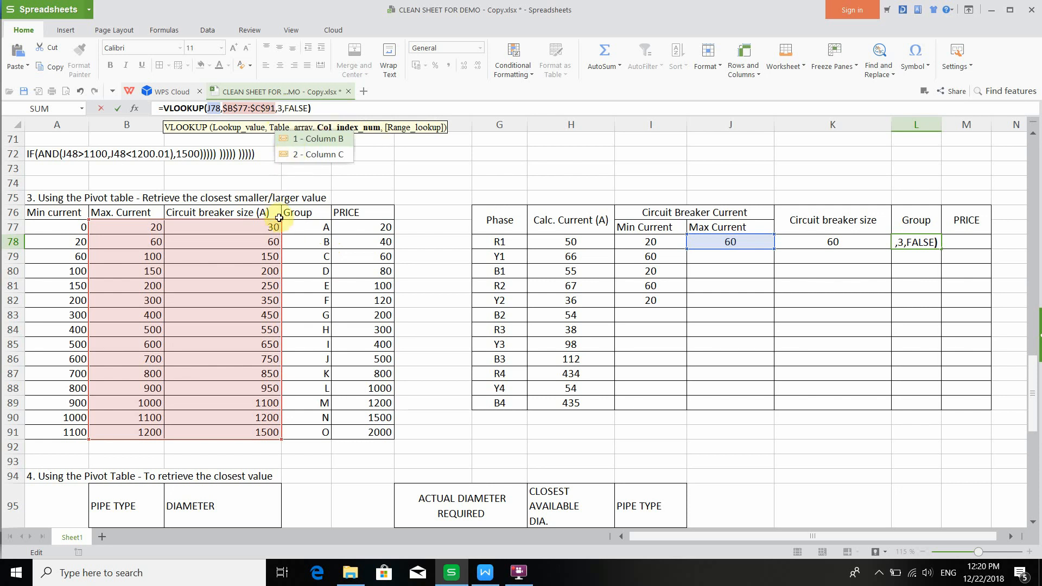
pyautogui.moveTo(278, 220); pyautogui.dragTo(283, 221)
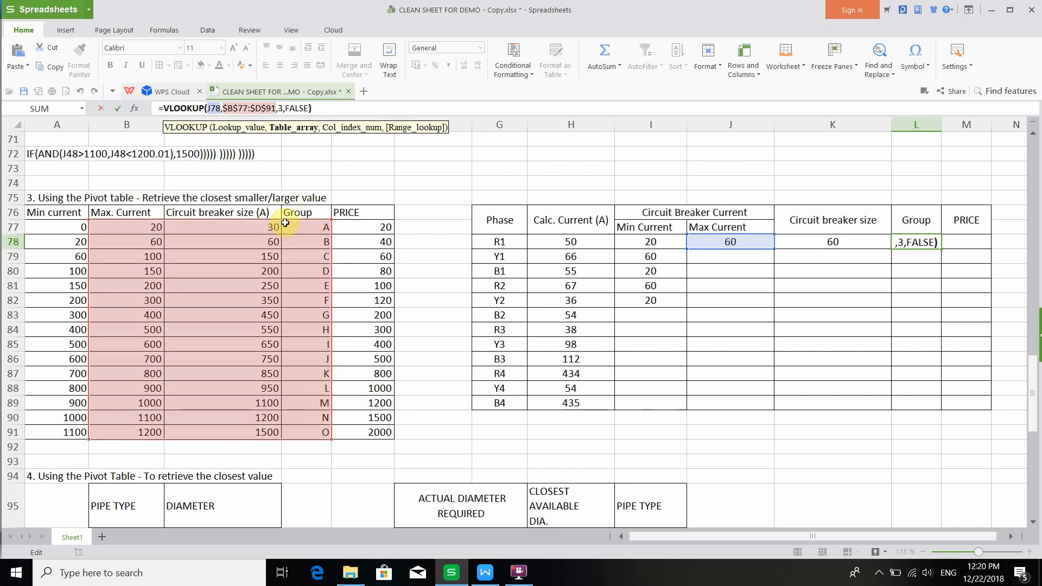
pyautogui.press('Return')
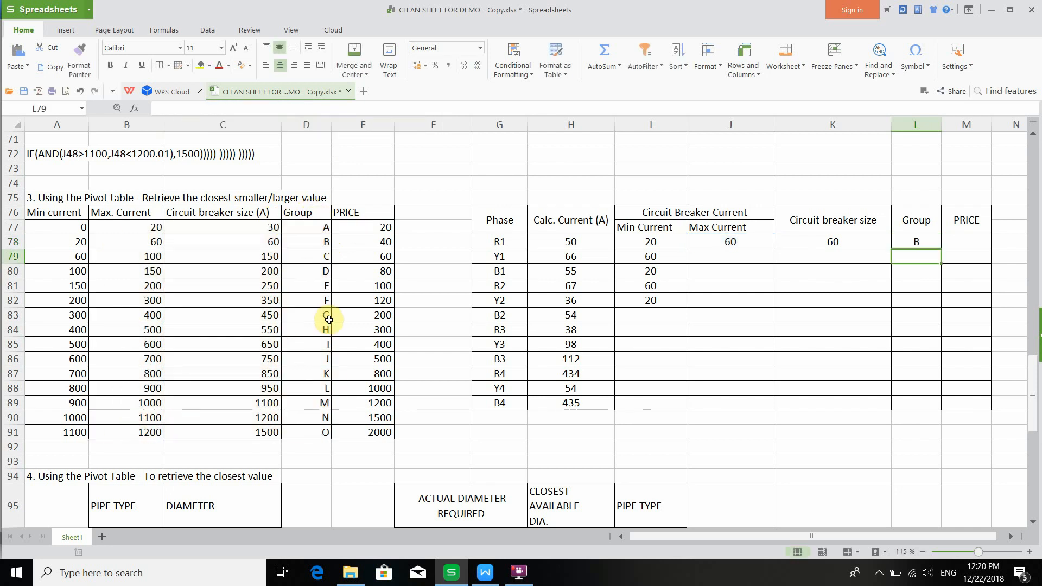
# - Paste the VLOOKUP formula into M78 for the price, using I78 as lookup value and starting the range at $A$77
pyautogui.click(953, 244)
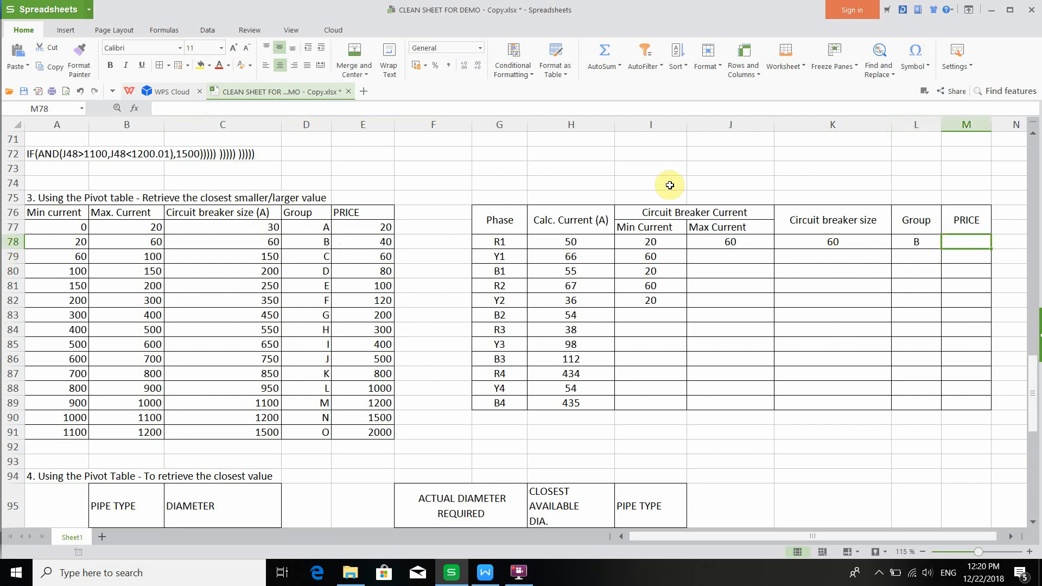
pyautogui.click(350, 108)
pyautogui.write('=VLOOKUP(J78,$B$77:$C$91,2,FALSE)')
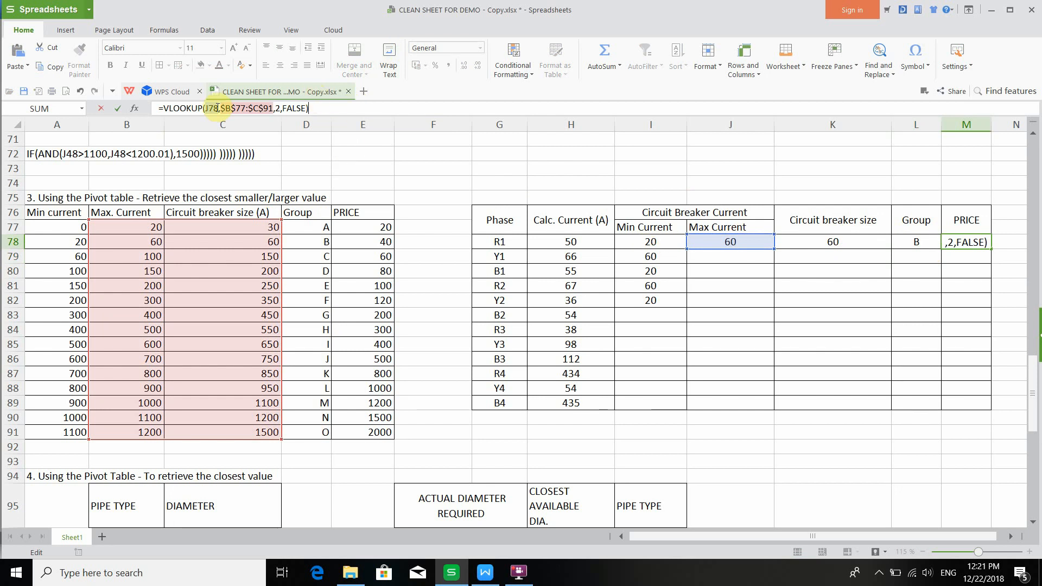
pyautogui.doubleClick(214, 108)
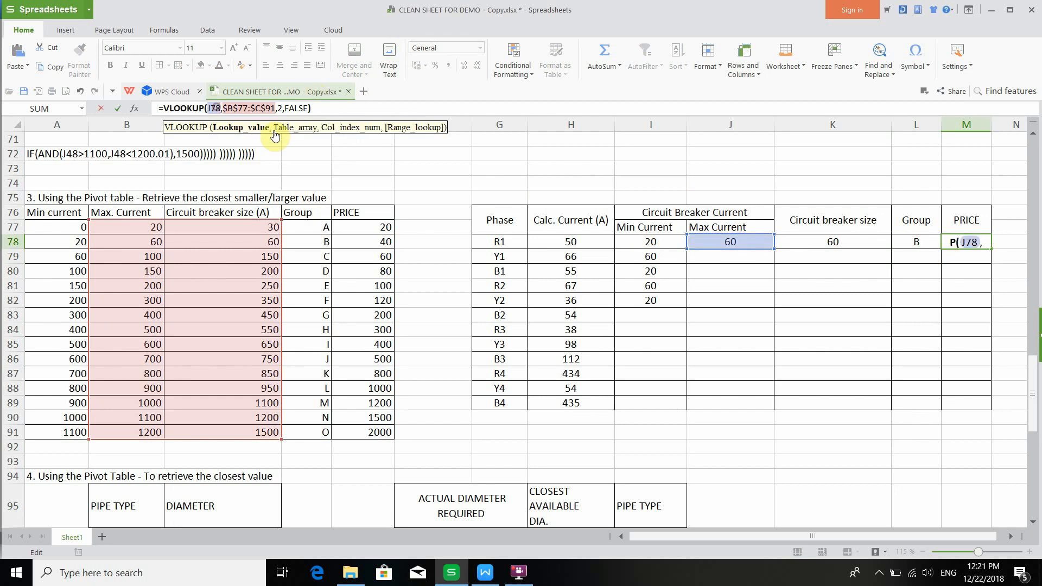
pyautogui.write('J')
pyautogui.press('BackSpace')
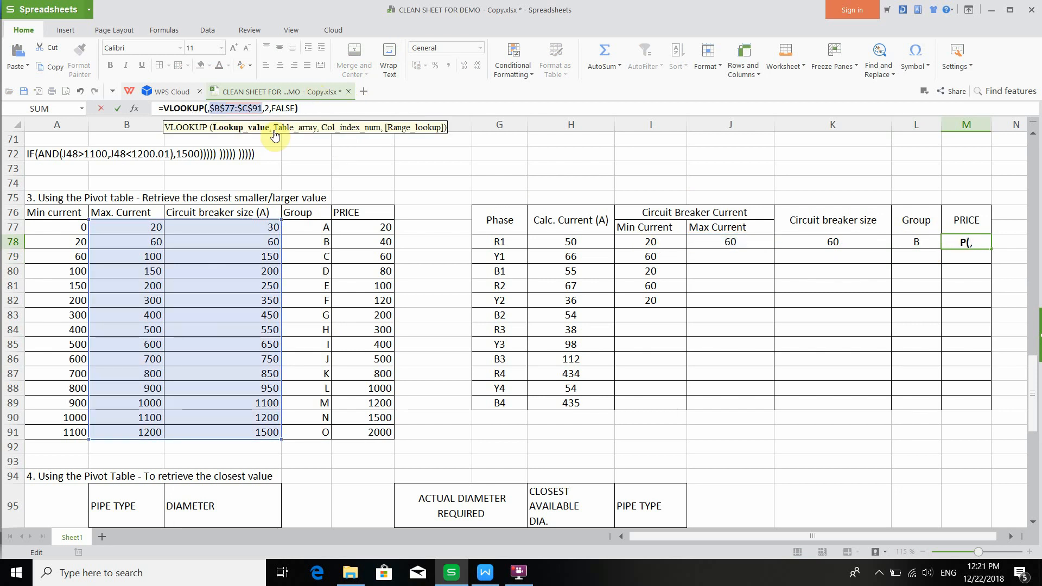
pyautogui.click(629, 243)
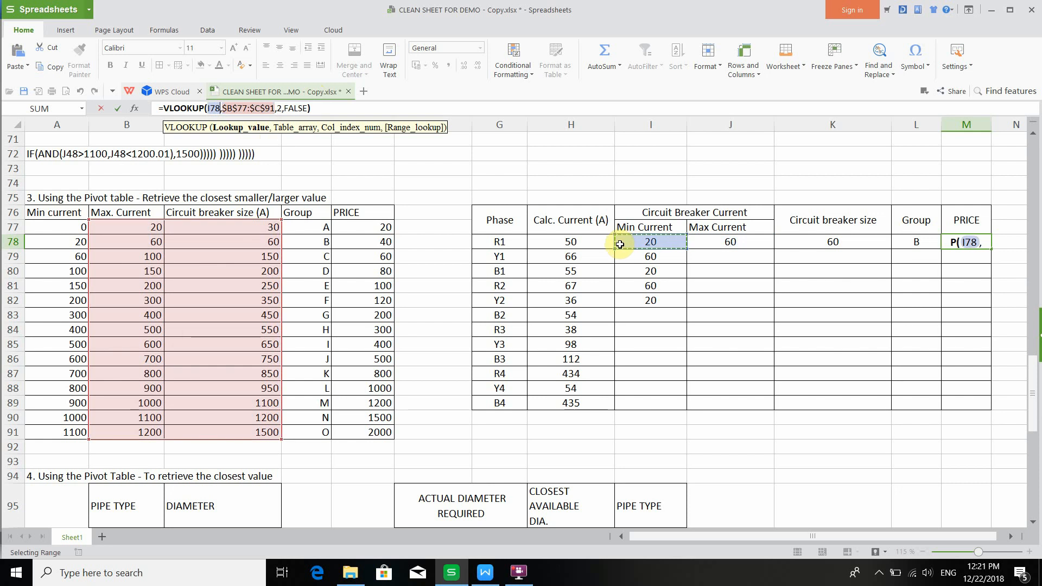
pyautogui.click(241, 127)
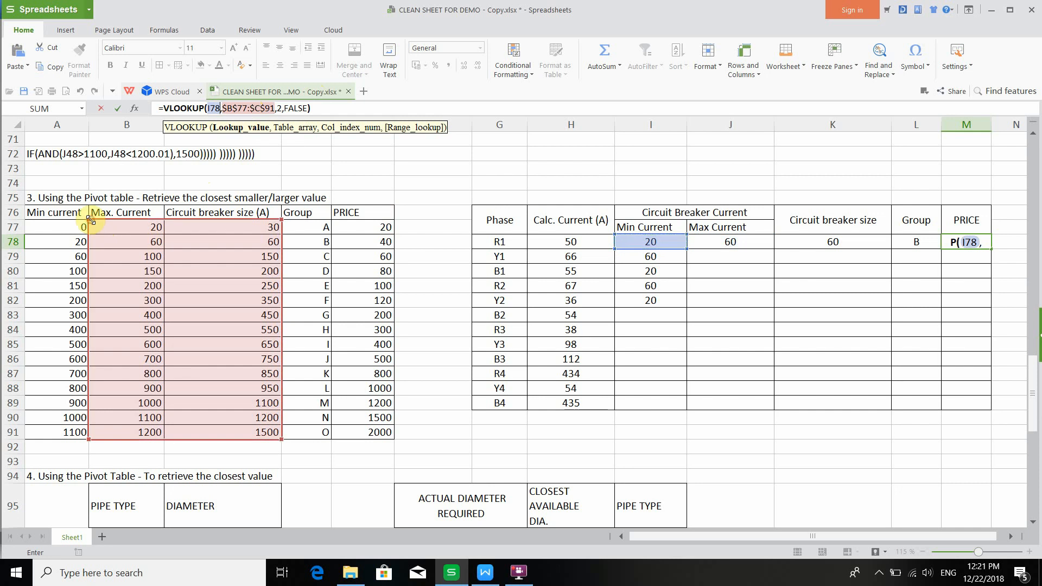
pyautogui.moveTo(89, 219); pyautogui.dragTo(39, 226)
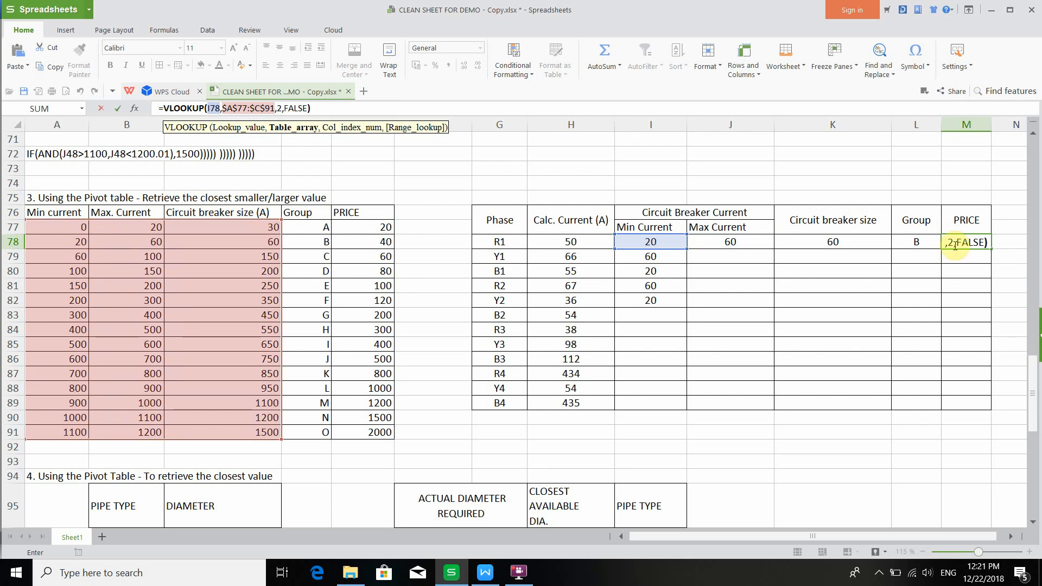
# - Set the price formula's column index to 5 and its table range to $A$77:$E$91
pyautogui.click(282, 107)
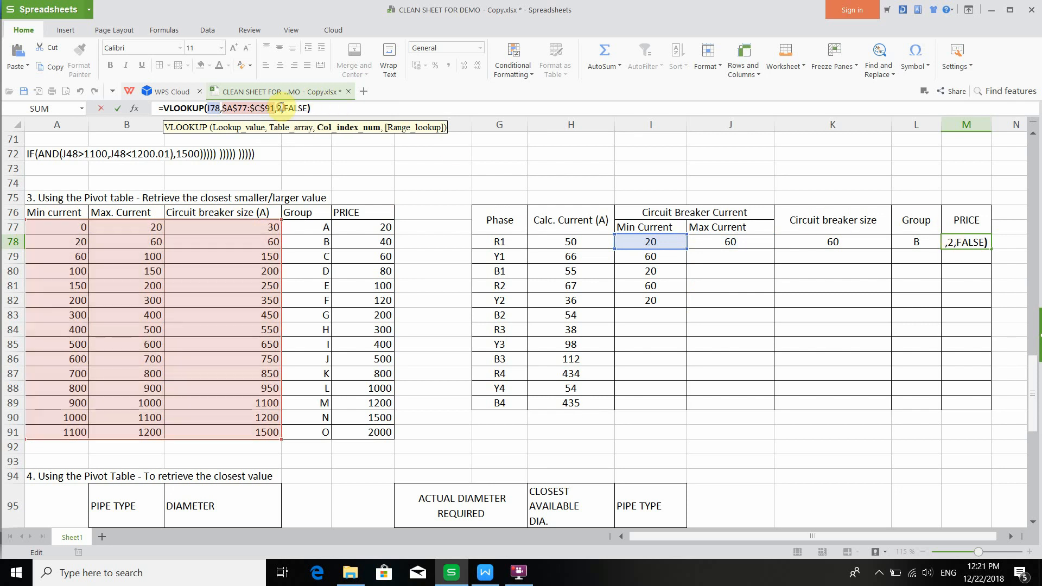
pyautogui.press('BackSpace')
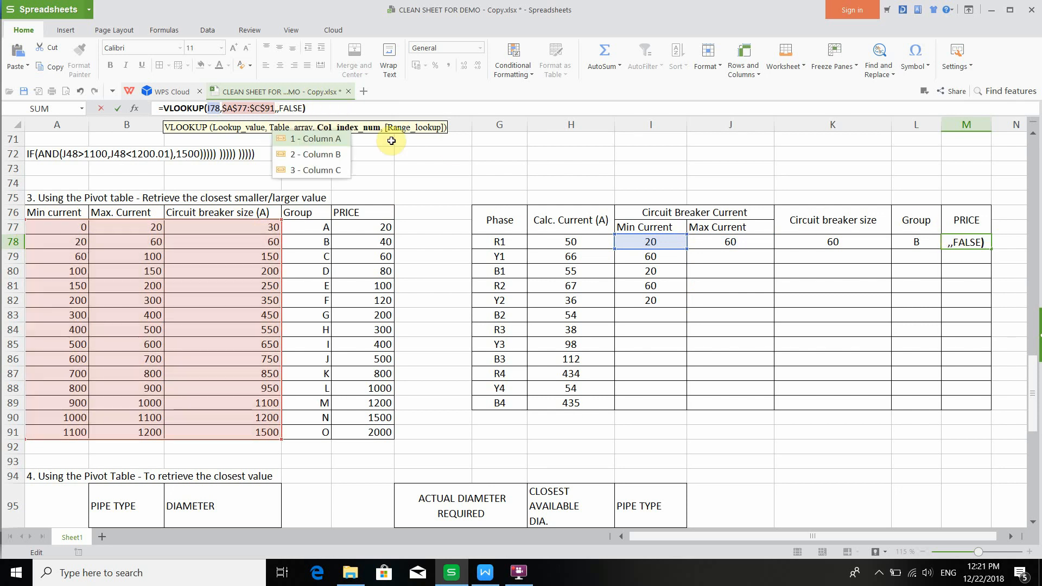
pyautogui.write('5')
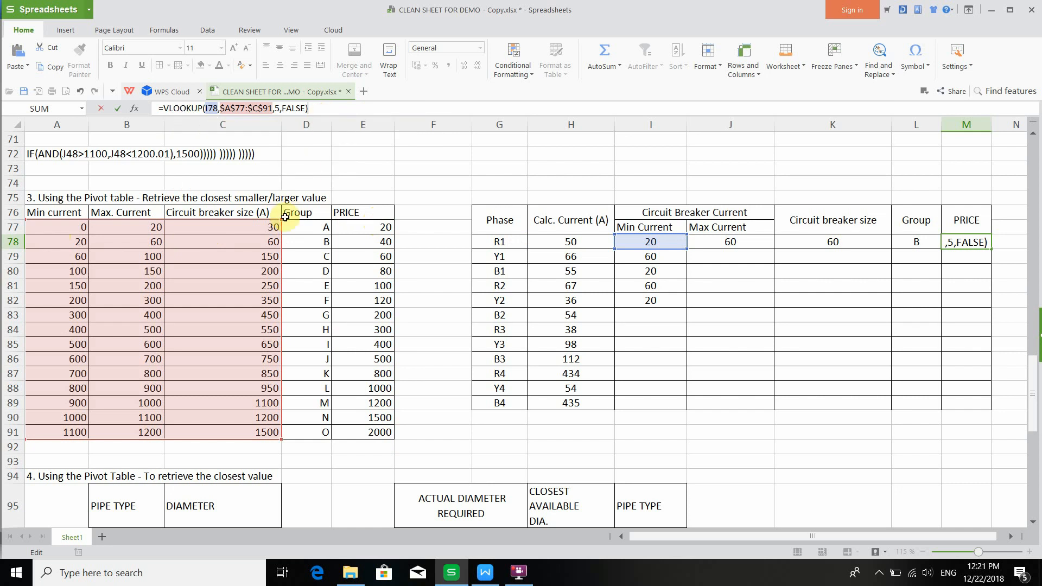
pyautogui.moveTo(279, 220); pyautogui.dragTo(360, 222)
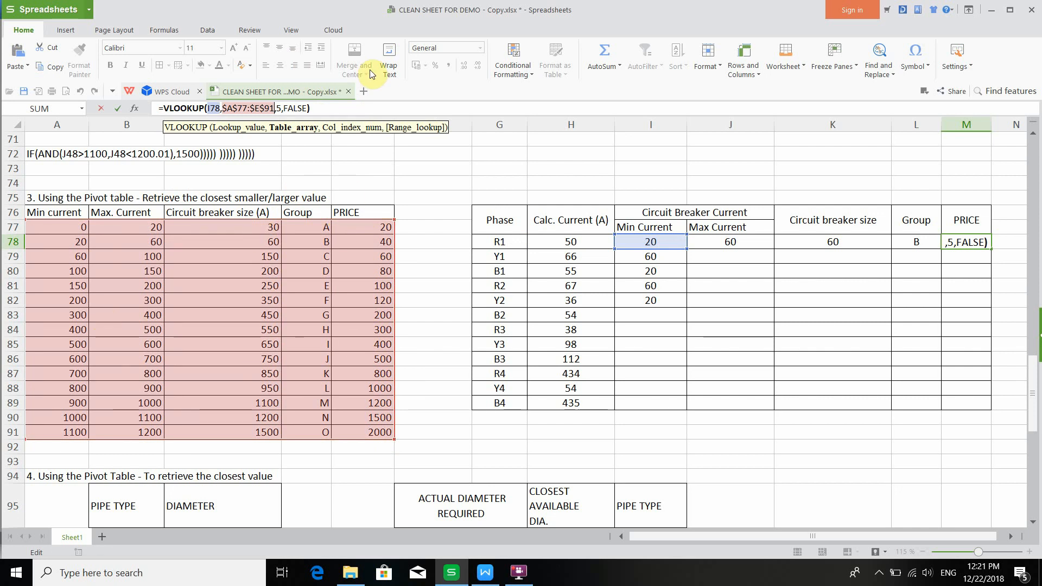
pyautogui.press('Return')
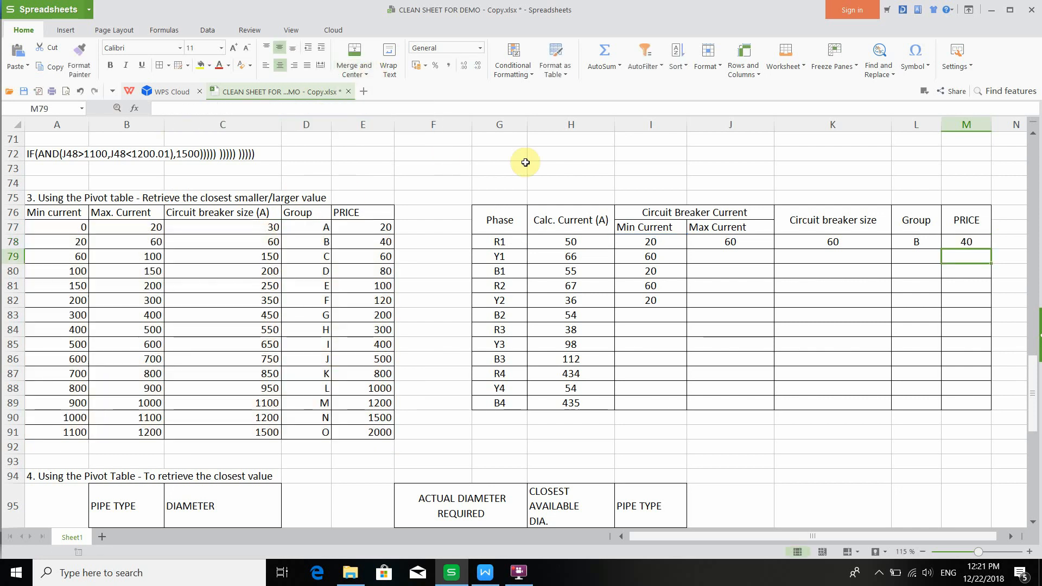
# - Copy the formulas in I78:M78 down through row 89 for all phases
pyautogui.moveTo(650, 241); pyautogui.dragTo(962, 242)
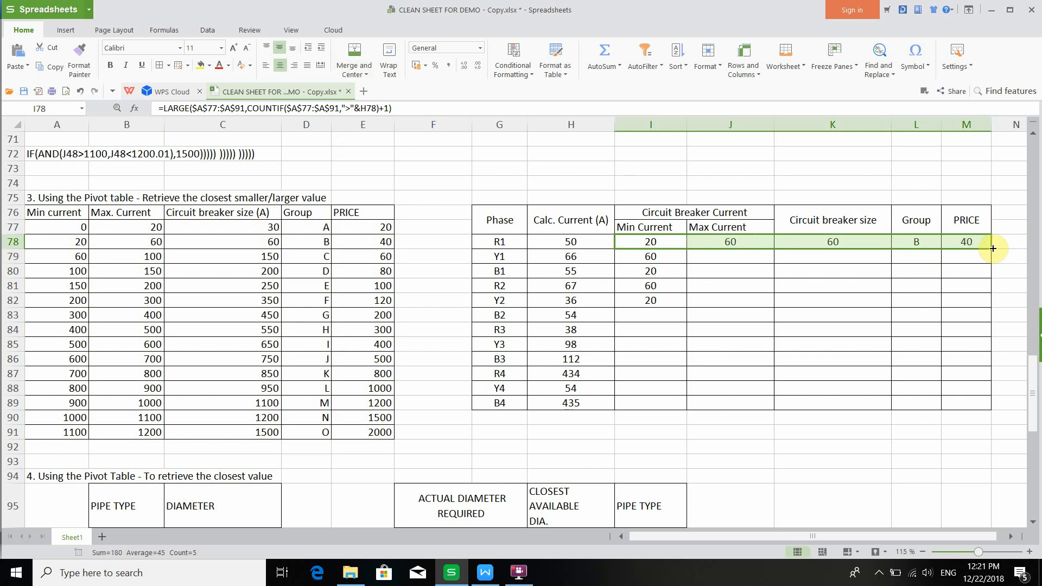
pyautogui.click(981, 243)
pyautogui.click(916, 241)
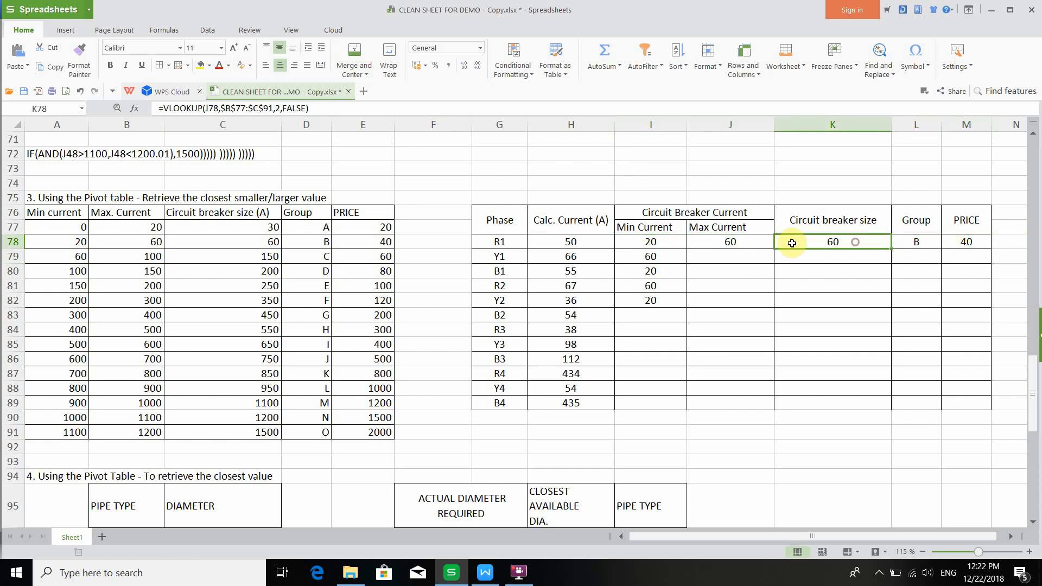
pyautogui.click(746, 243)
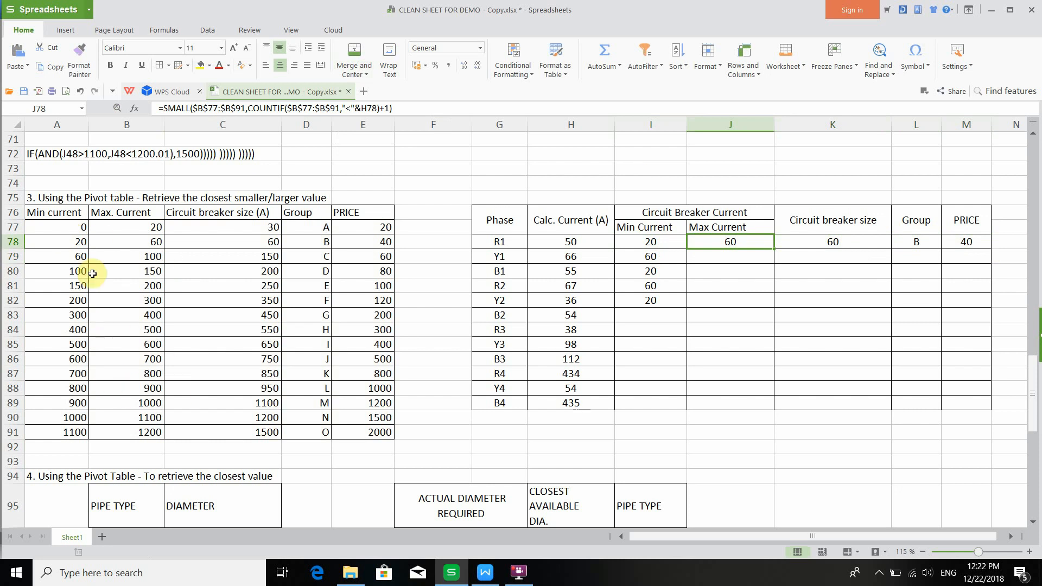
pyautogui.moveTo(569, 240); pyautogui.dragTo(578, 399)
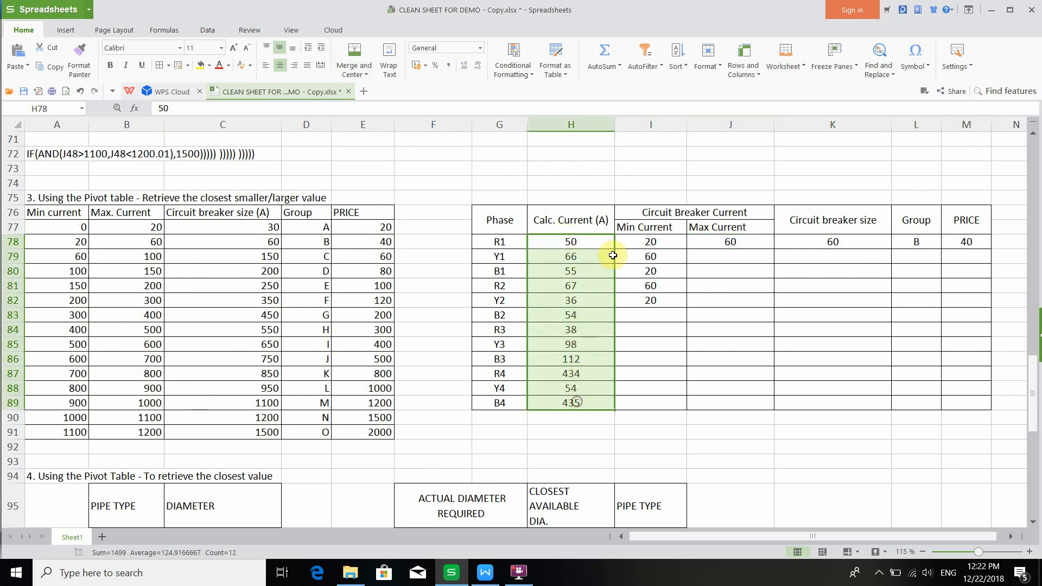
pyautogui.moveTo(678, 242); pyautogui.dragTo(972, 410)
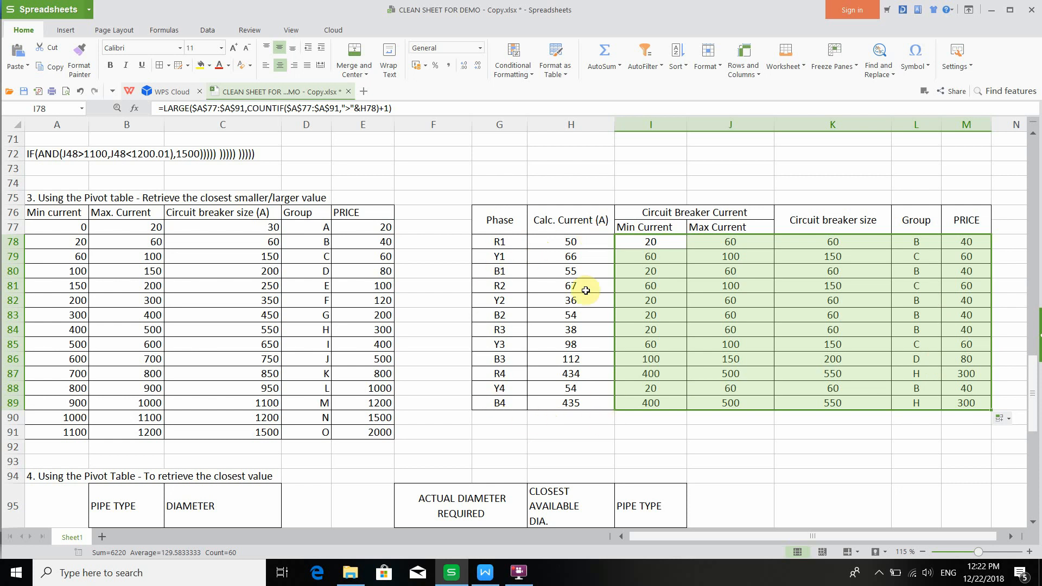
# - Open H96 for the closest available diameter for editing and switch to the formula tutorial document
pyautogui.click(727, 323)
pyautogui.click(518, 571)
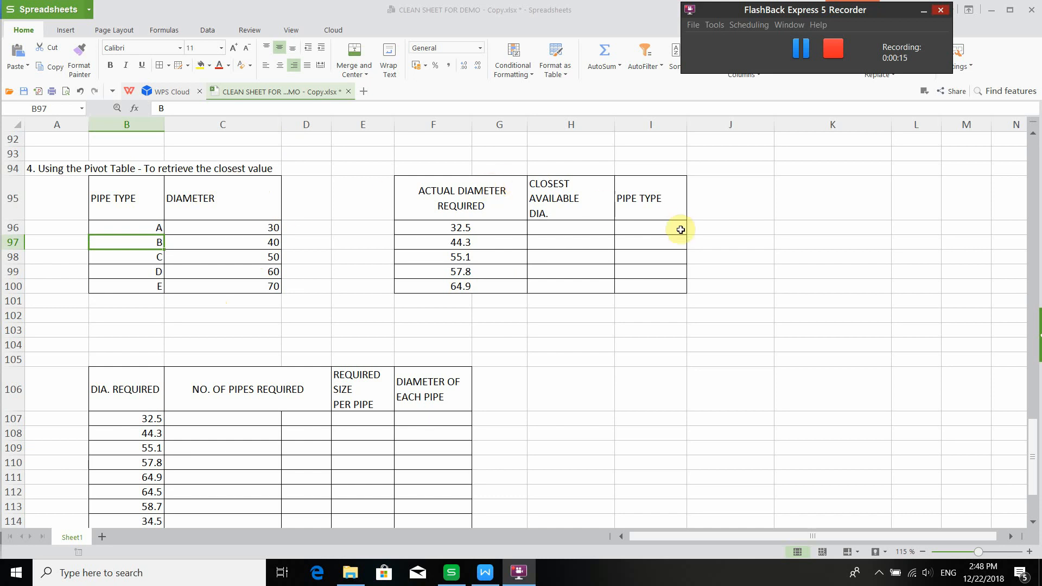
pyautogui.click(559, 231)
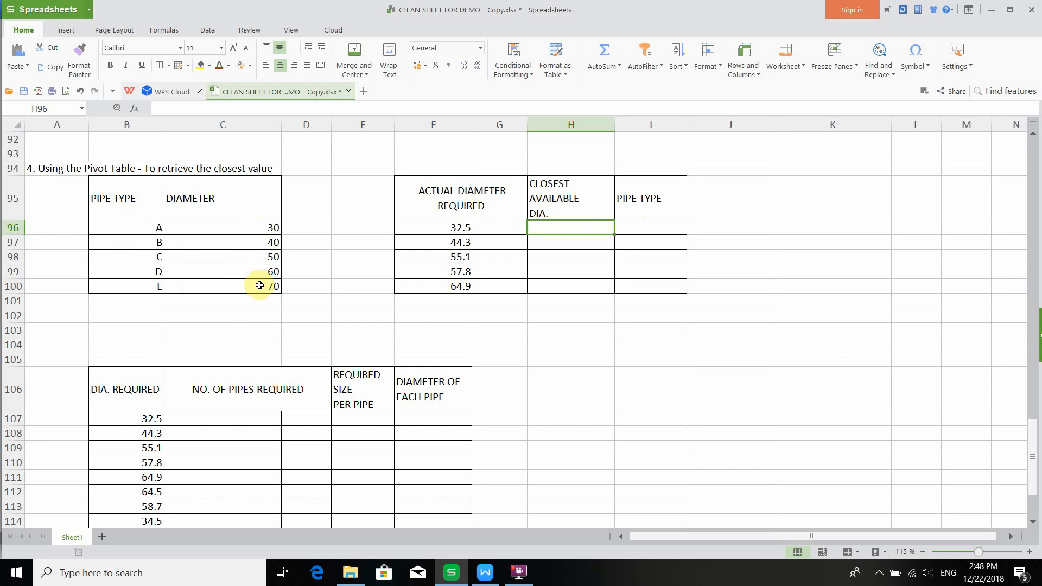
pyautogui.doubleClick(557, 230)
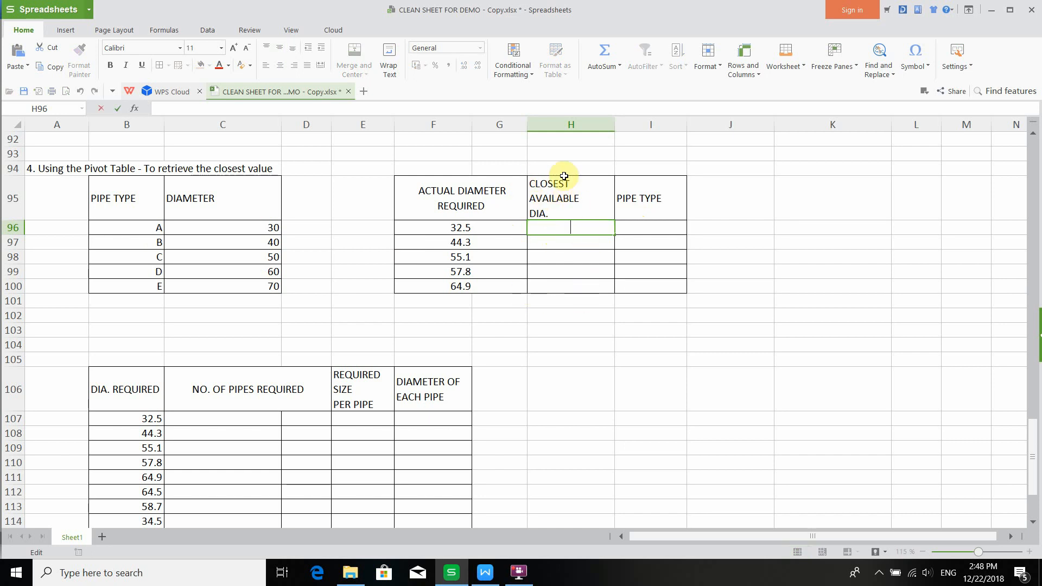
pyautogui.click(479, 580)
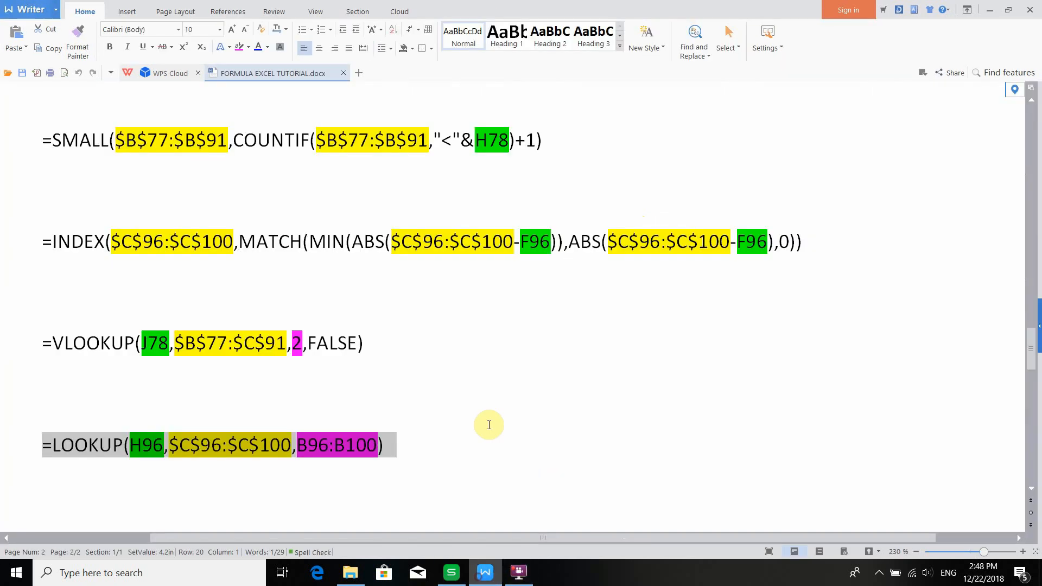
# - Copy the INDEX/MATCH formula from the tutorial document and paste it into H96 for the closest available diameter
pyautogui.click(72, 240)
pyautogui.moveTo(39, 238); pyautogui.dragTo(802, 234)
pyautogui.hotkey('ctrl', 'c')
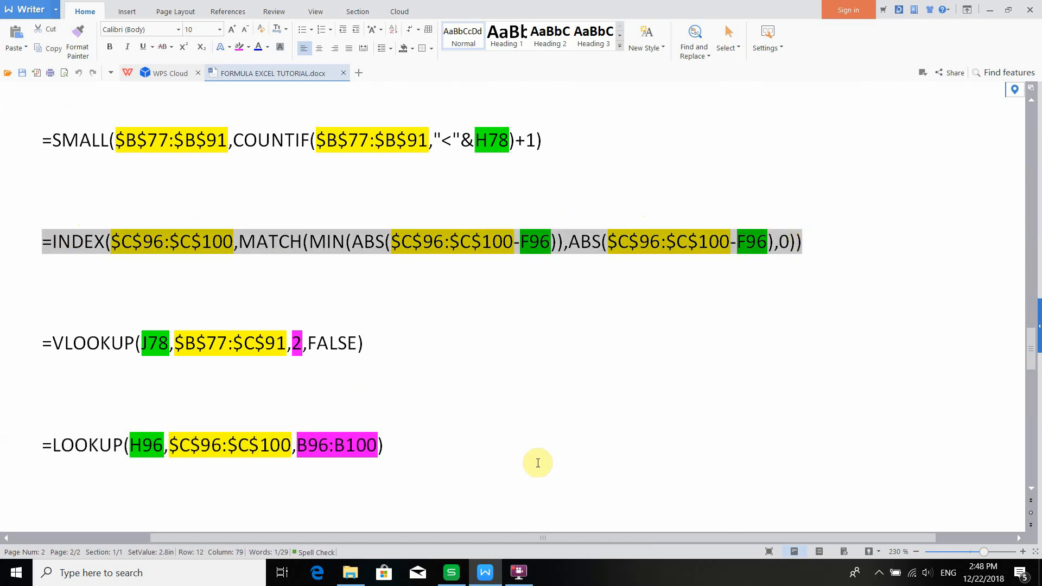
pyautogui.click(457, 580)
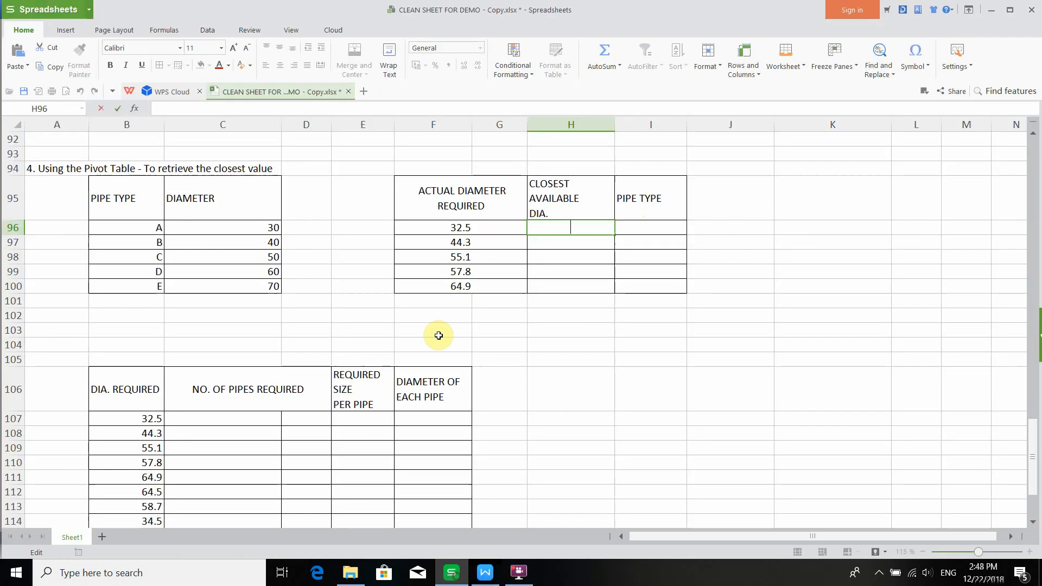
pyautogui.click(319, 111)
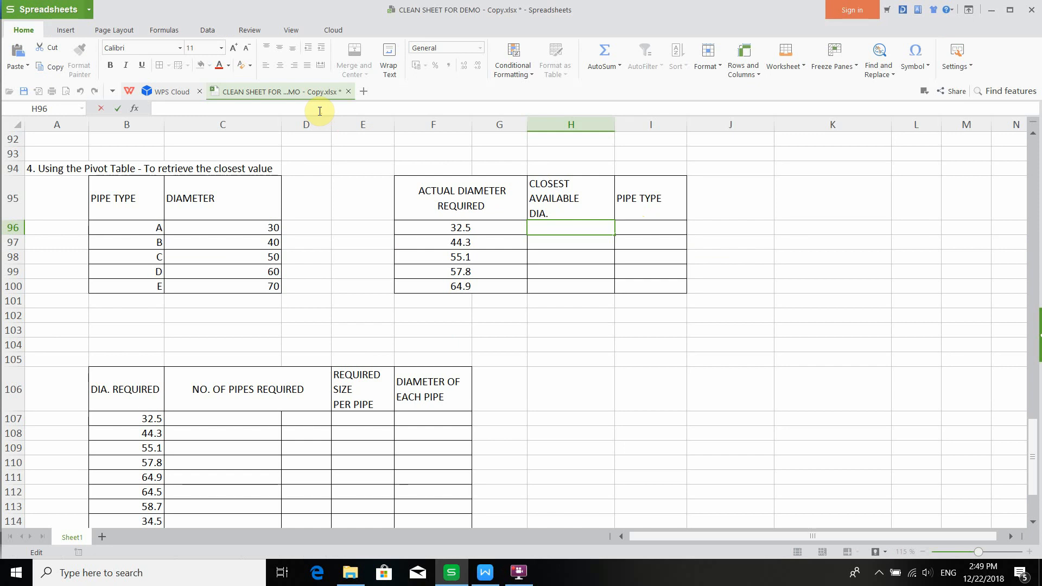
pyautogui.hotkey('ctrl', 'v')
pyautogui.press('Return')
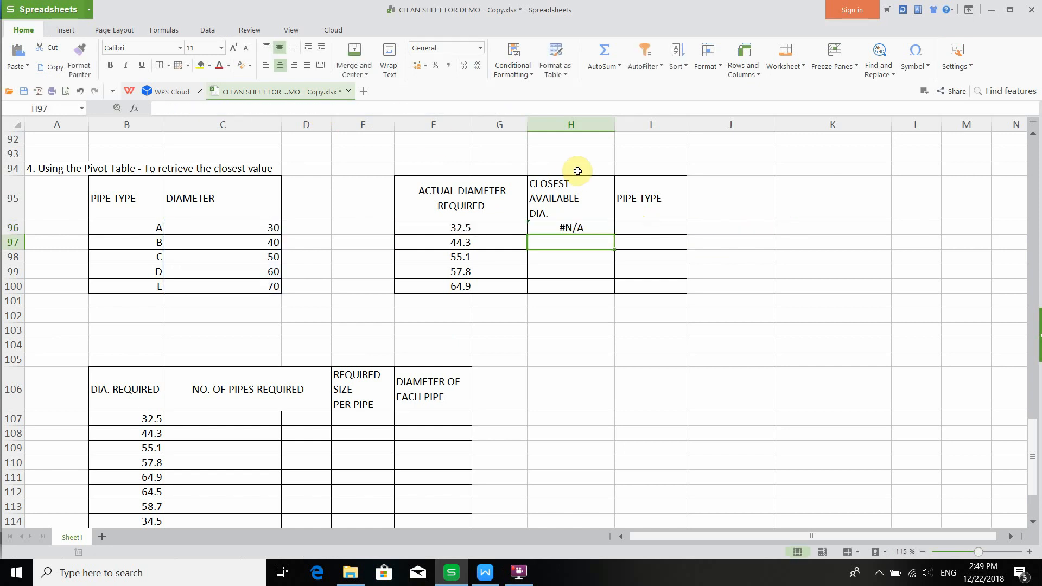
# - Re-enter H96's INDEX/MATCH formula as an array formula
pyautogui.click(572, 225)
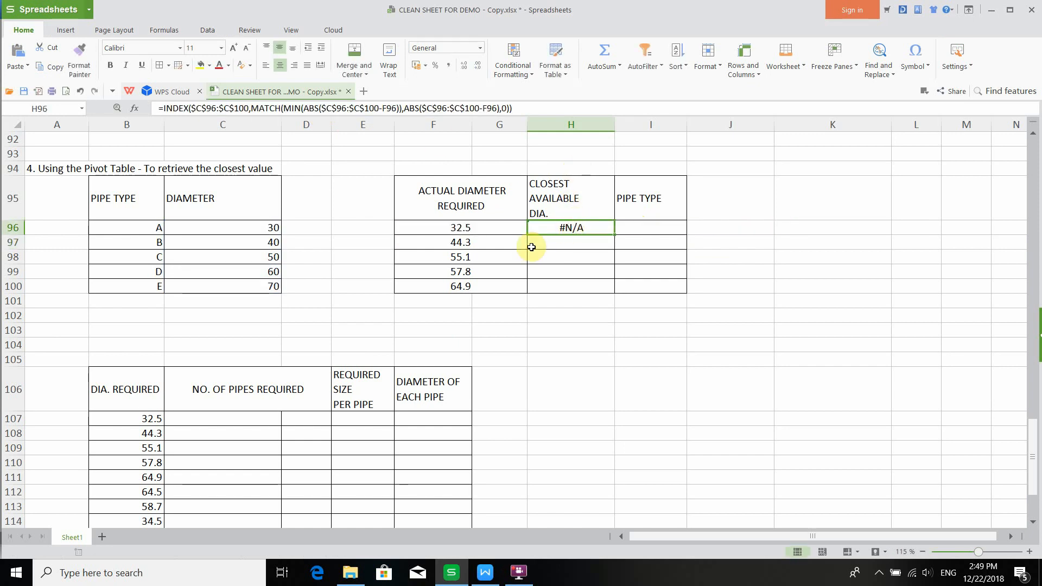
pyautogui.click(271, 107)
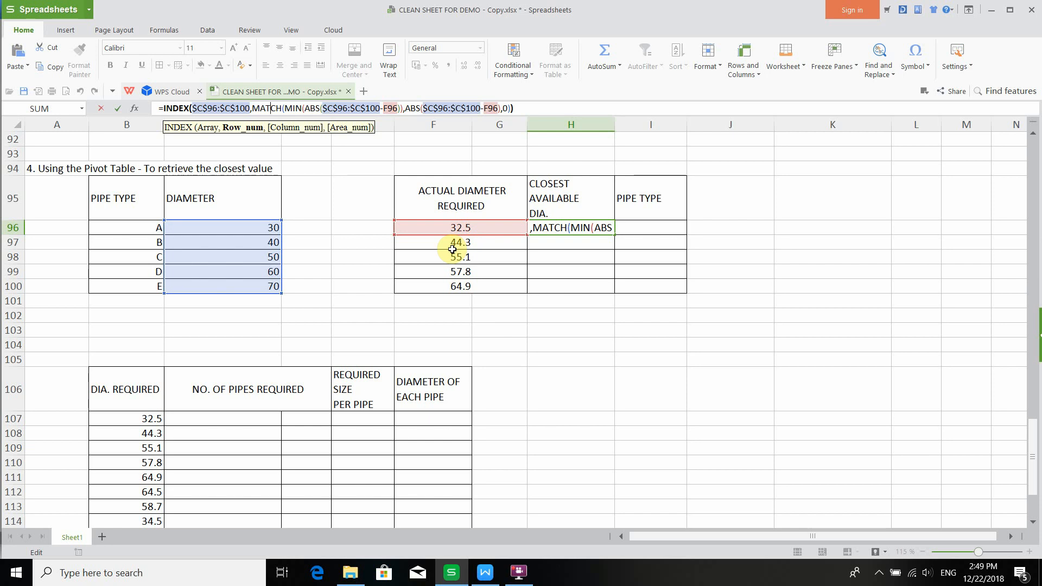
pyautogui.click(535, 108)
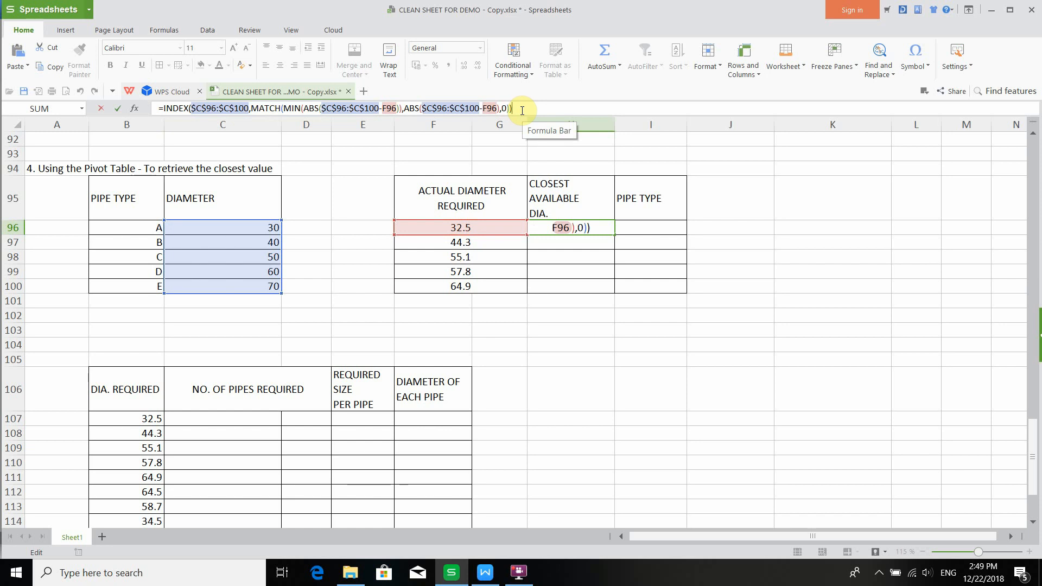
pyautogui.hotkey('ctrl', 'shift', 'Return')
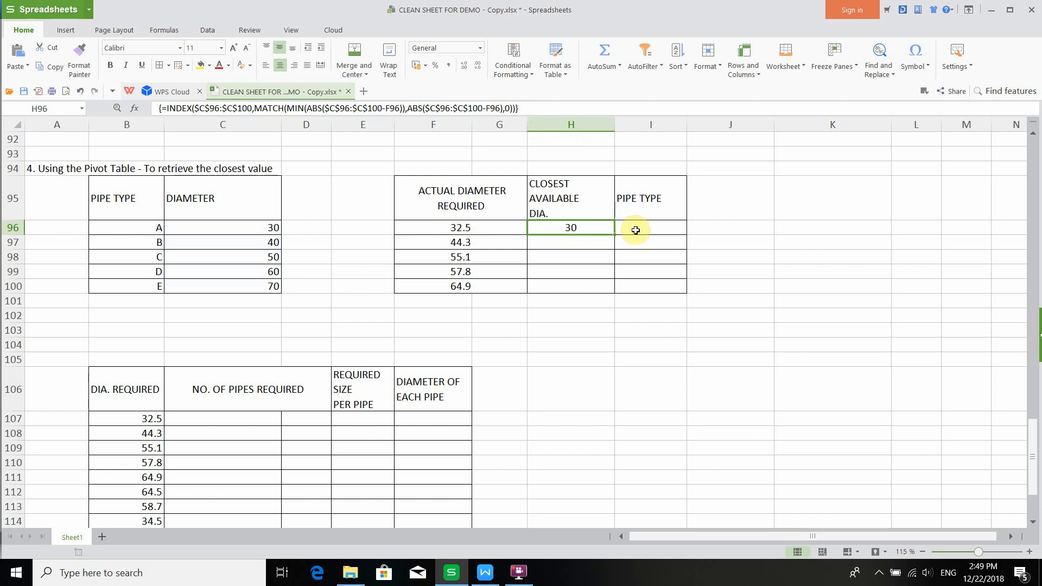
# - Copy the LOOKUP formula from the tutorial and paste it into I96 for the pipe type
pyautogui.click(635, 229)
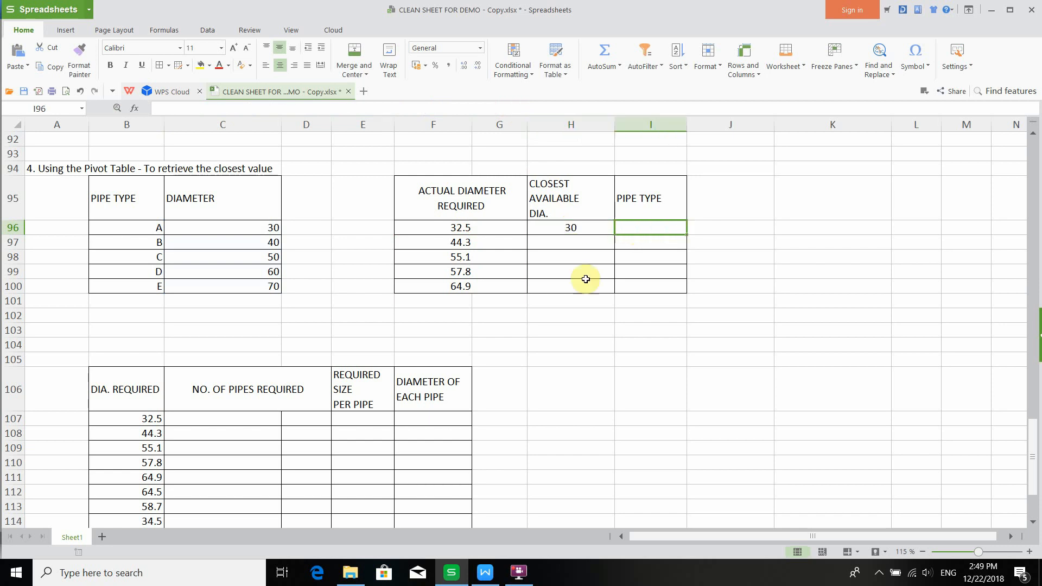
pyautogui.click(478, 578)
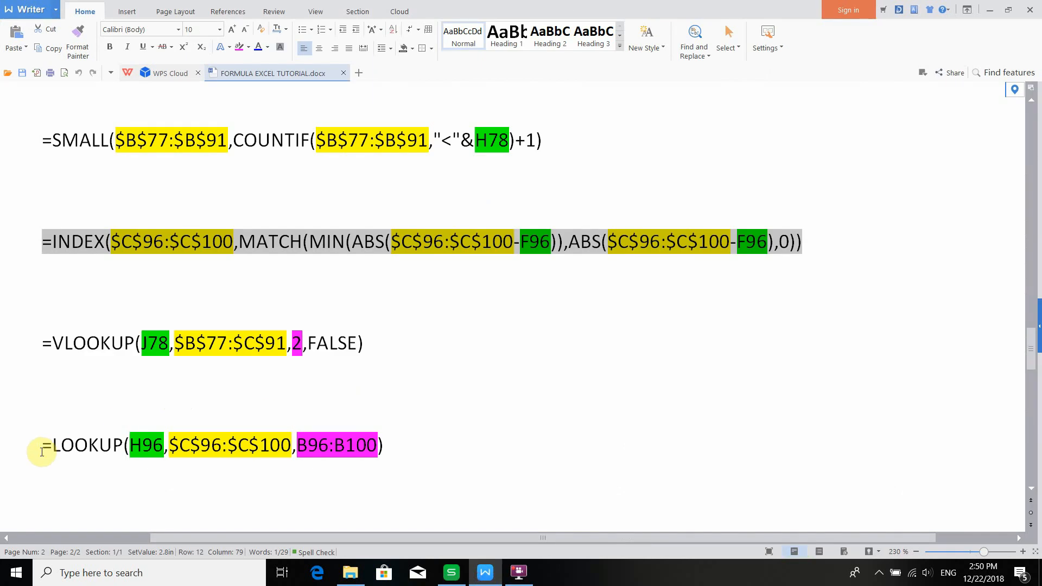
pyautogui.moveTo(42, 449); pyautogui.dragTo(384, 439)
pyautogui.hotkey('ctrl', 'c')
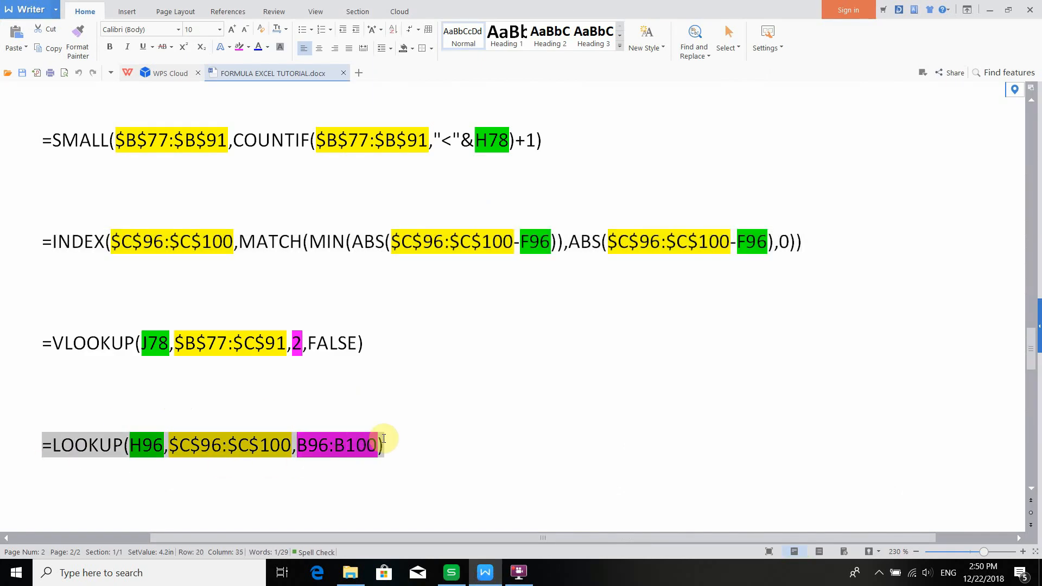
pyautogui.click(451, 573)
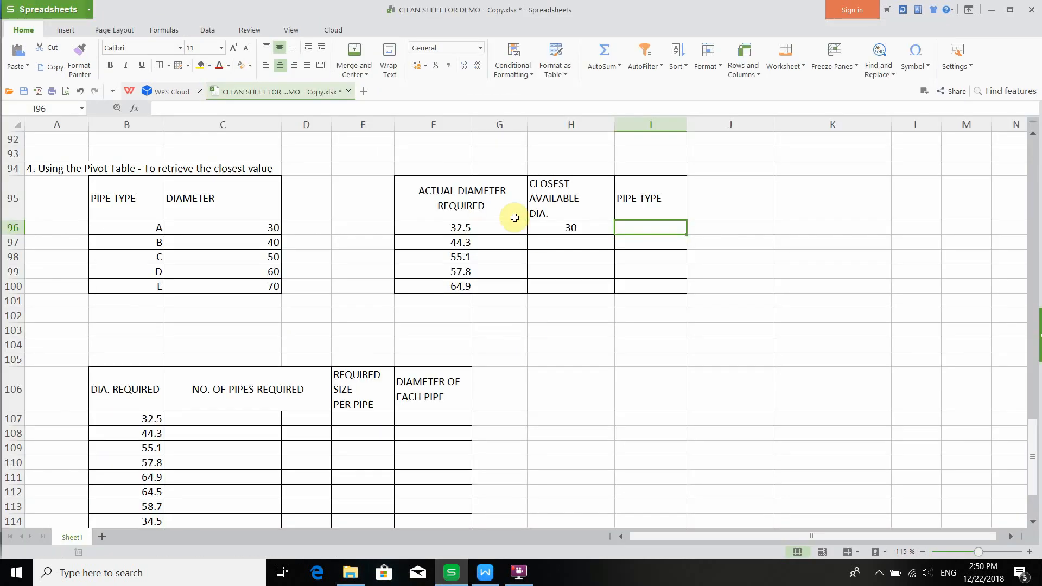
pyautogui.click(360, 108)
pyautogui.hotkey('ctrl', 'v')
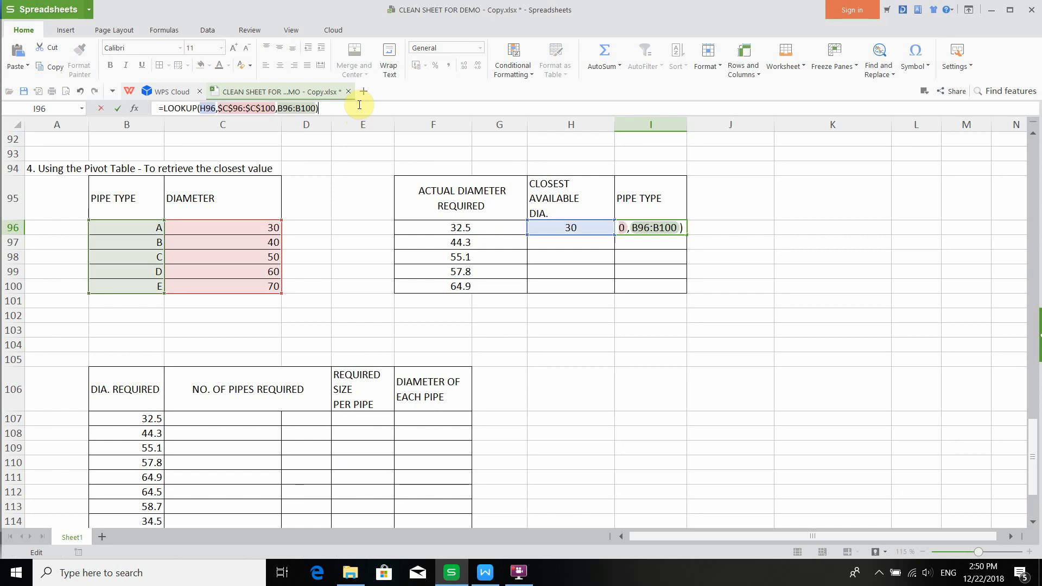
pyautogui.press('Return')
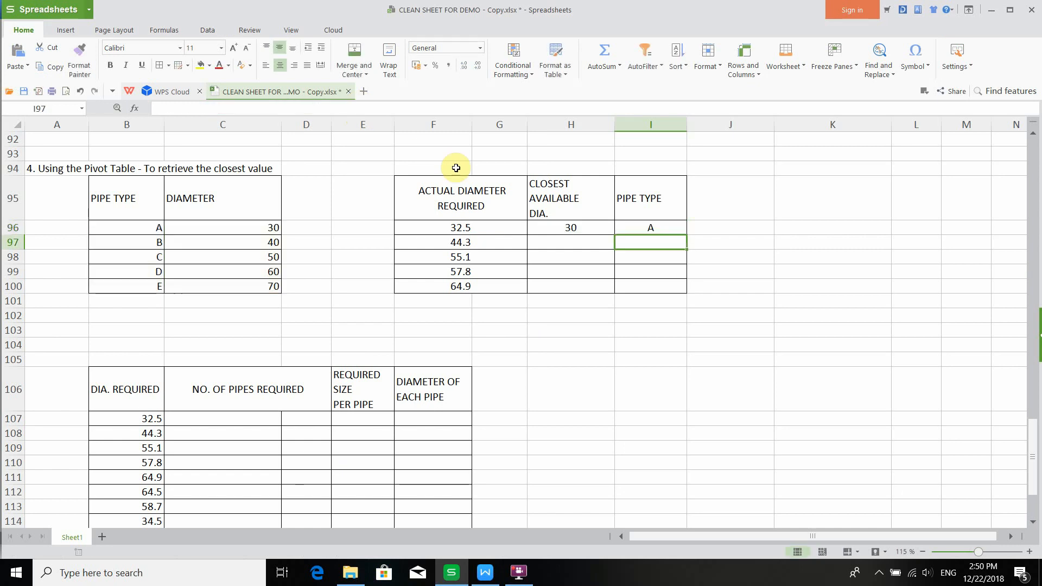
# - Examine the references in I96's LOOKUP formula
pyautogui.click(659, 224)
pyautogui.click(249, 107)
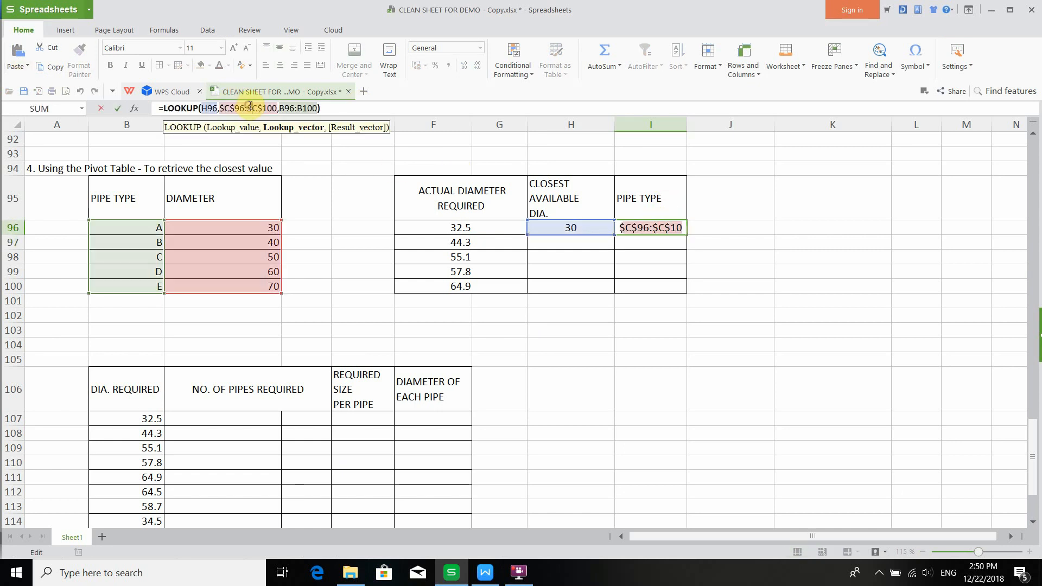
pyautogui.doubleClick(214, 110)
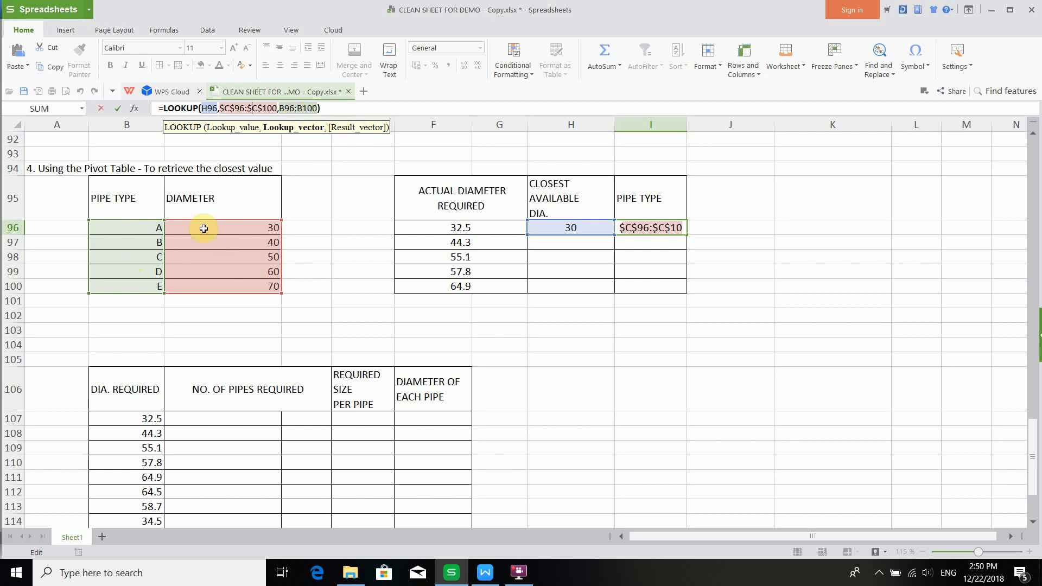
pyautogui.click(337, 108)
pyautogui.press('Return')
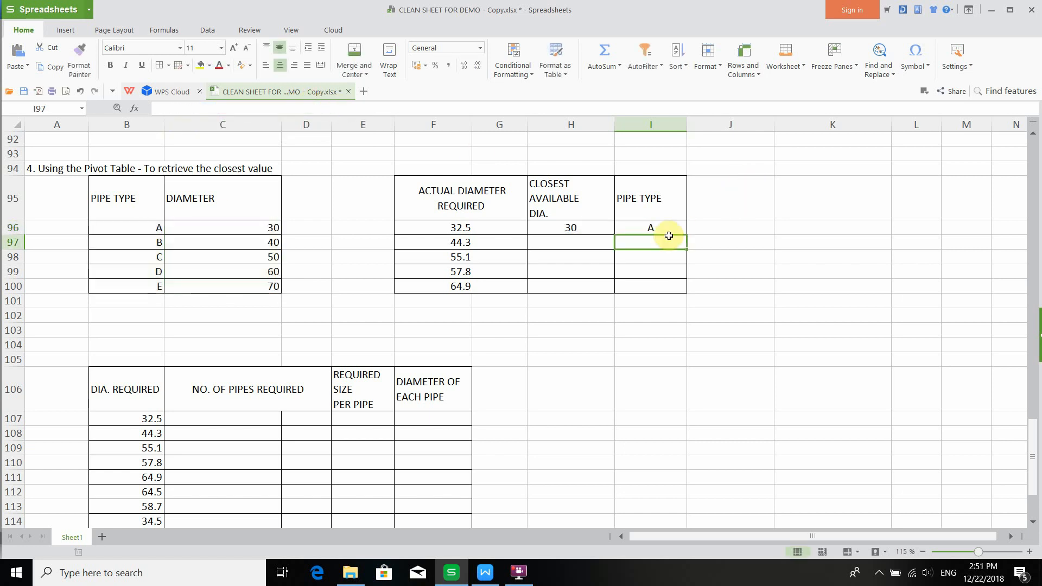
# - Fill H96:I96 down through row 100 and inspect the copied pipe-type formulas in rows 98 to 100
pyautogui.moveTo(578, 228); pyautogui.dragTo(681, 288)
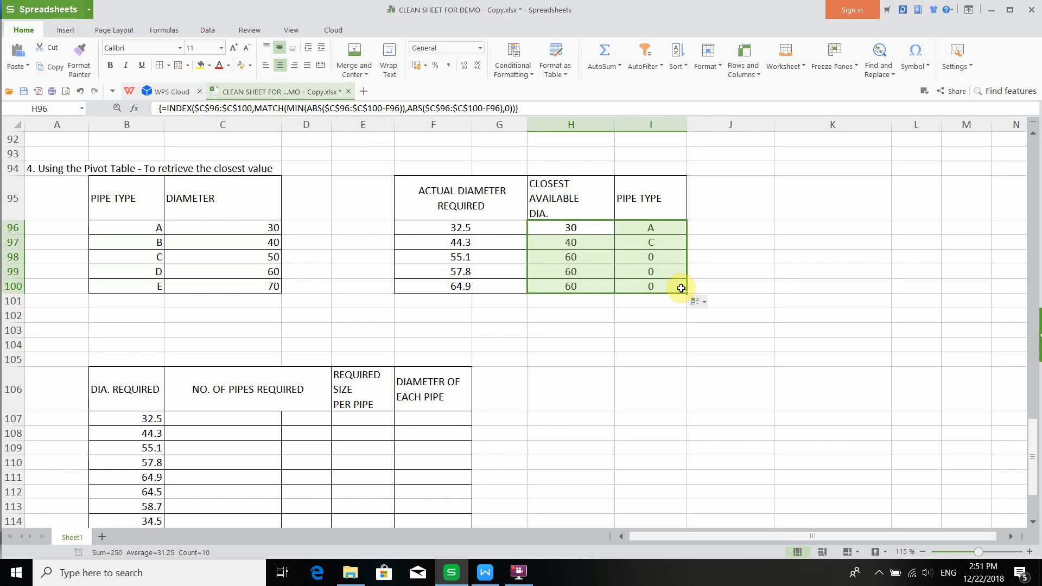
pyautogui.click(658, 259)
pyautogui.click(658, 283)
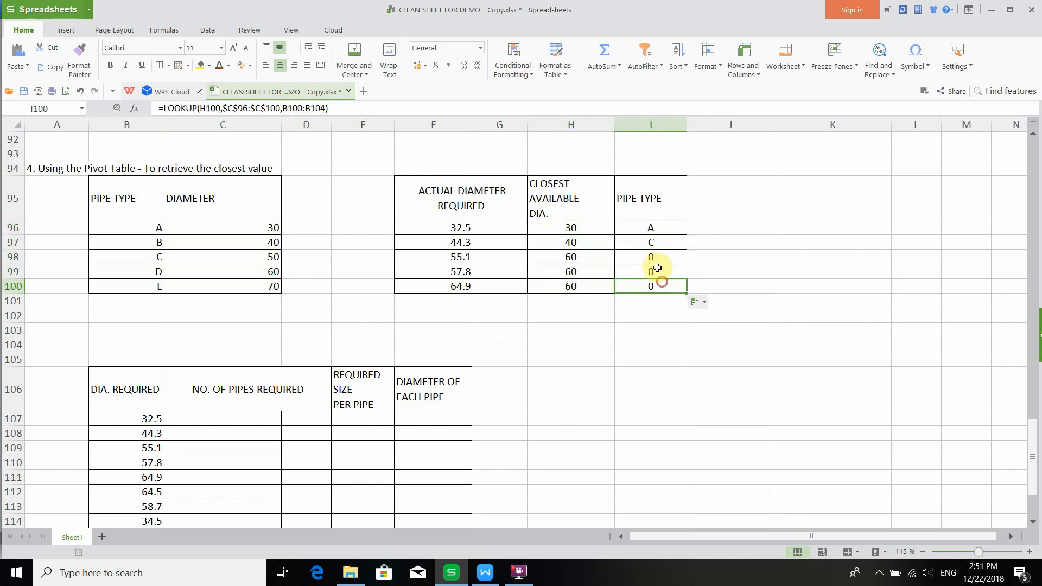
pyautogui.click(657, 259)
pyautogui.click(656, 273)
pyautogui.click(653, 260)
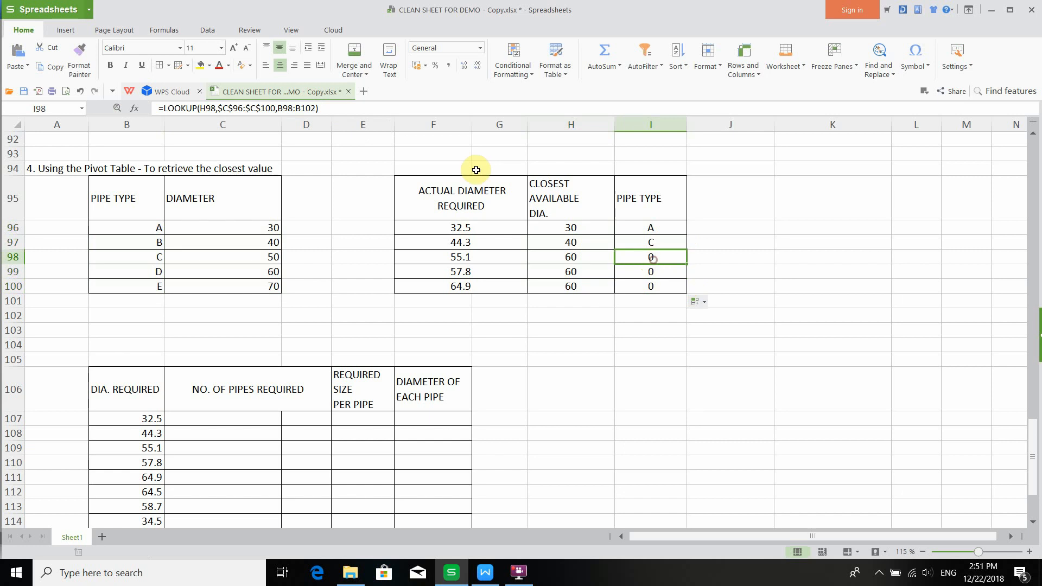
pyautogui.click(341, 107)
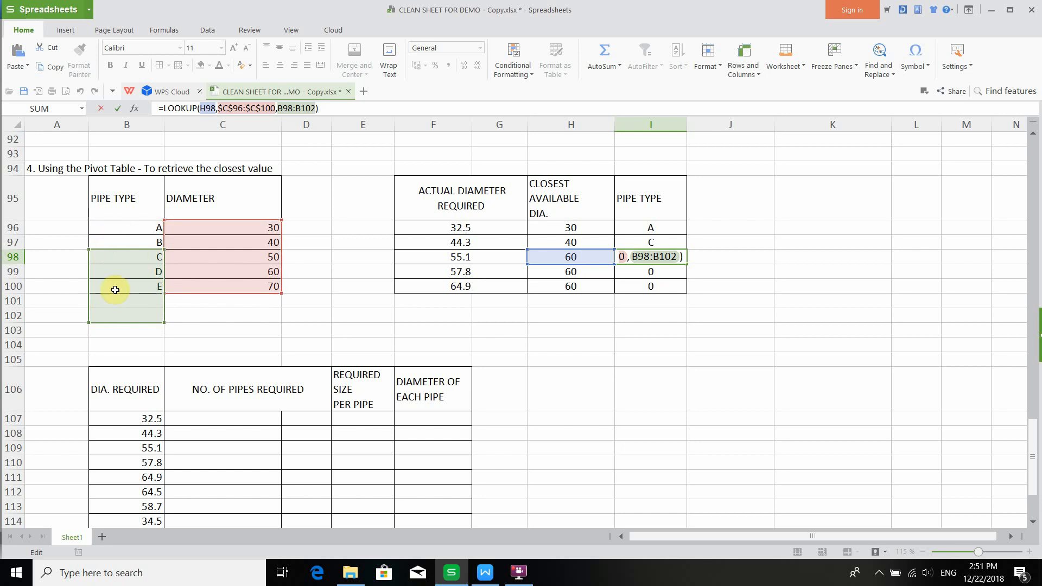
pyautogui.click(297, 109)
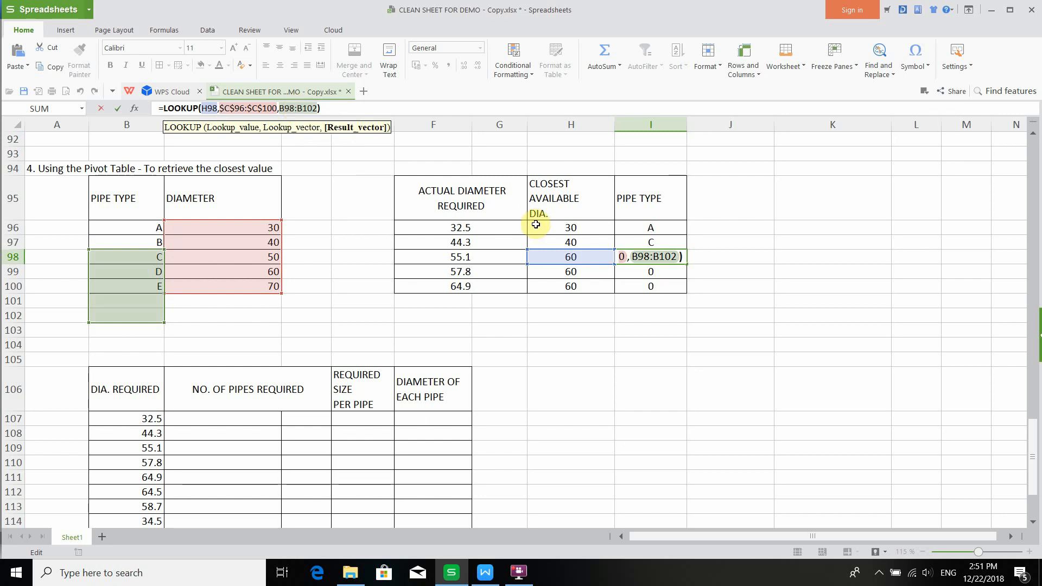
pyautogui.press('Escape')
# - Make the result range in I96's LOOKUP formula absolute as $B$96:$B$100
pyautogui.click(652, 229)
pyautogui.click(290, 109)
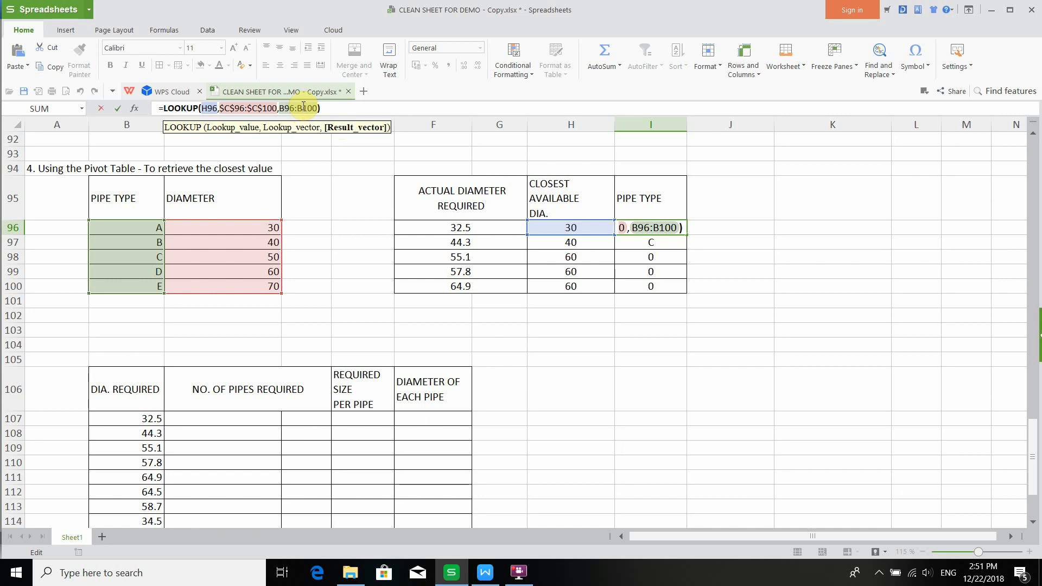
pyautogui.press('F4')
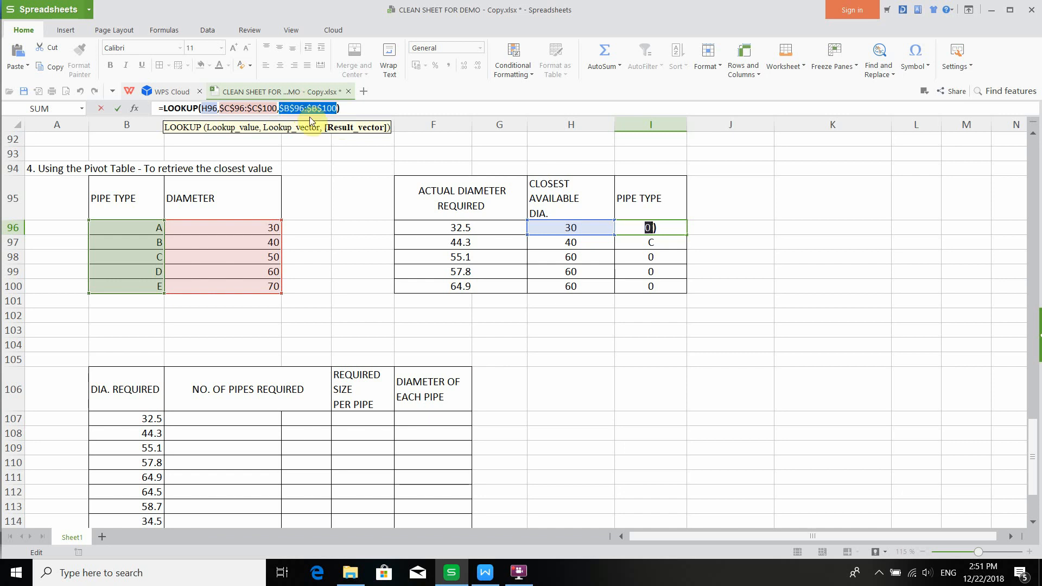
pyautogui.press('Return')
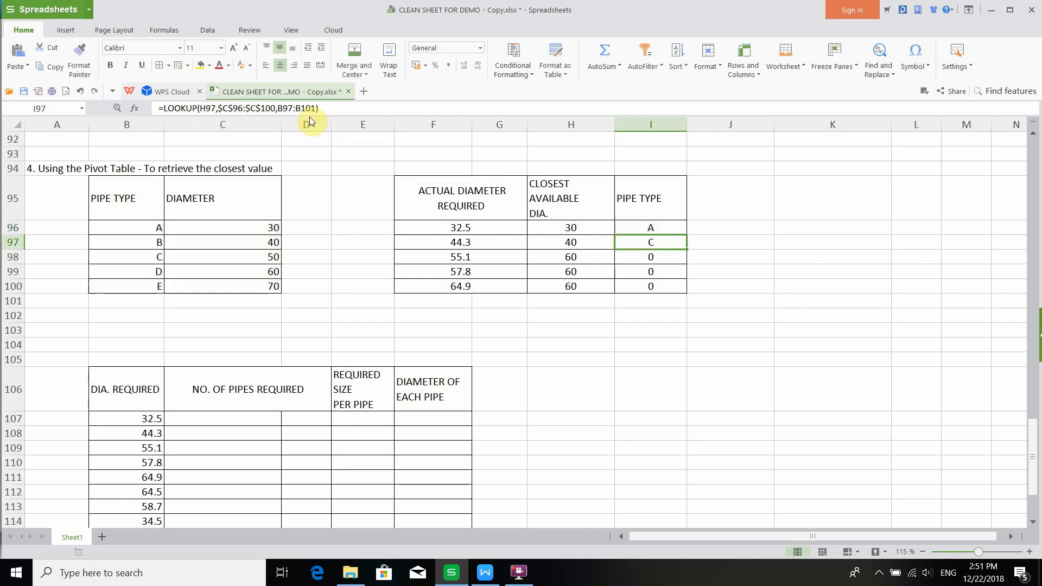
# - Copy the H96:I96 formulas down through row 100 and check the pipe-type formulas in rows 98 and 99
pyautogui.click(571, 225)
pyautogui.moveTo(571, 224); pyautogui.dragTo(684, 286)
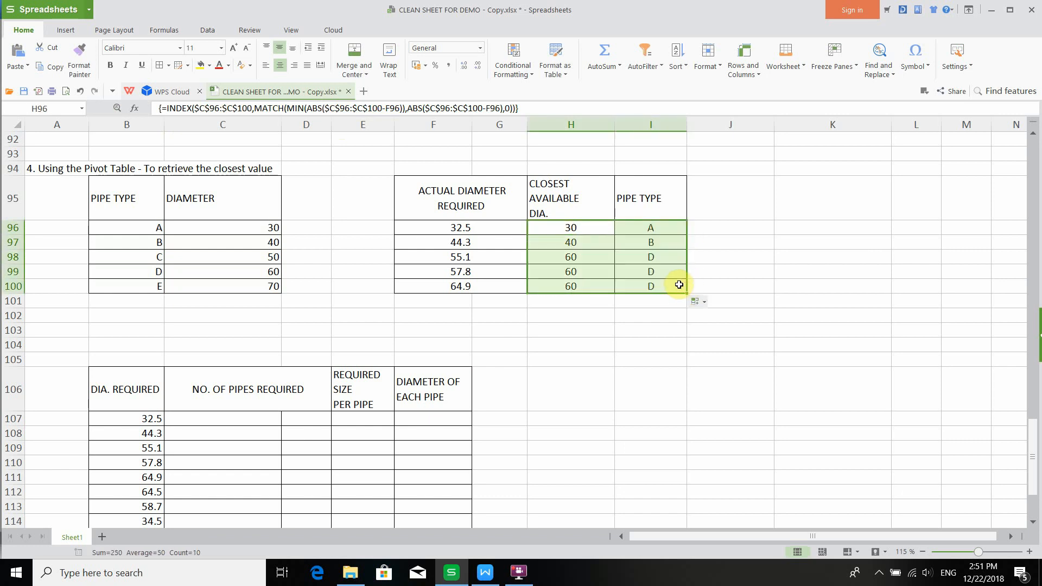
pyautogui.click(664, 259)
pyautogui.click(362, 108)
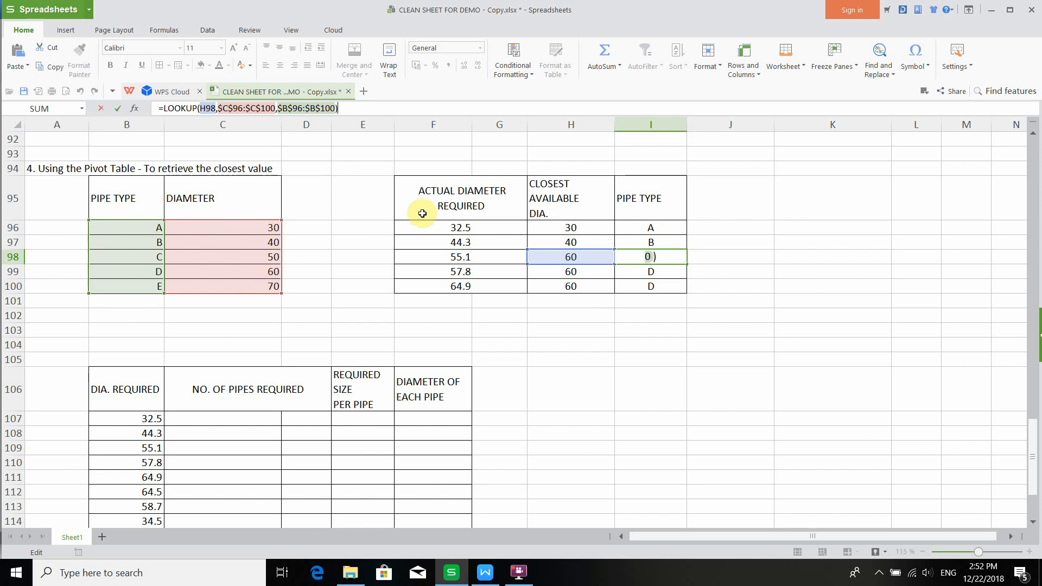
pyautogui.click(654, 272)
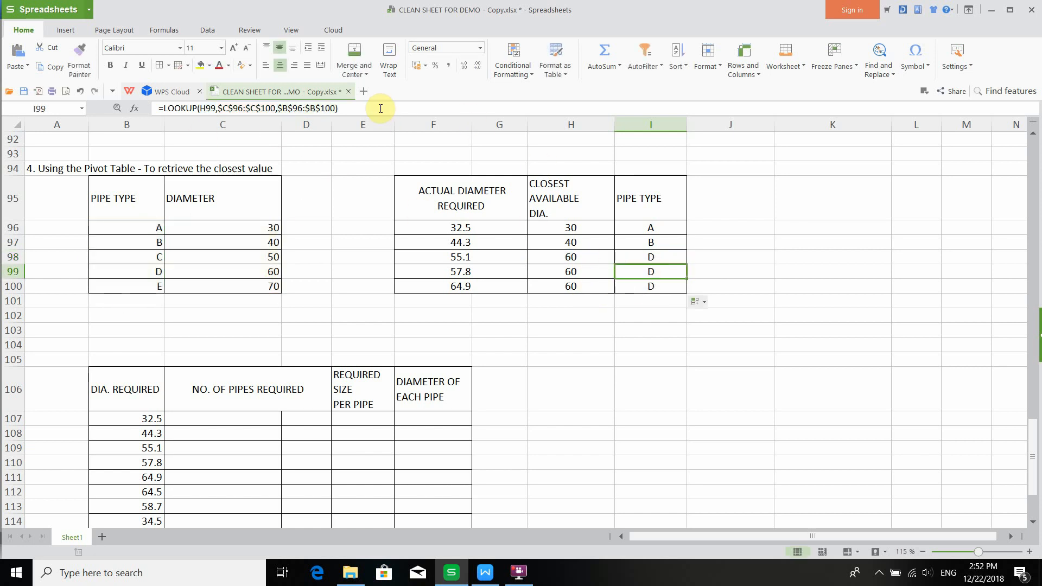
pyautogui.click(361, 108)
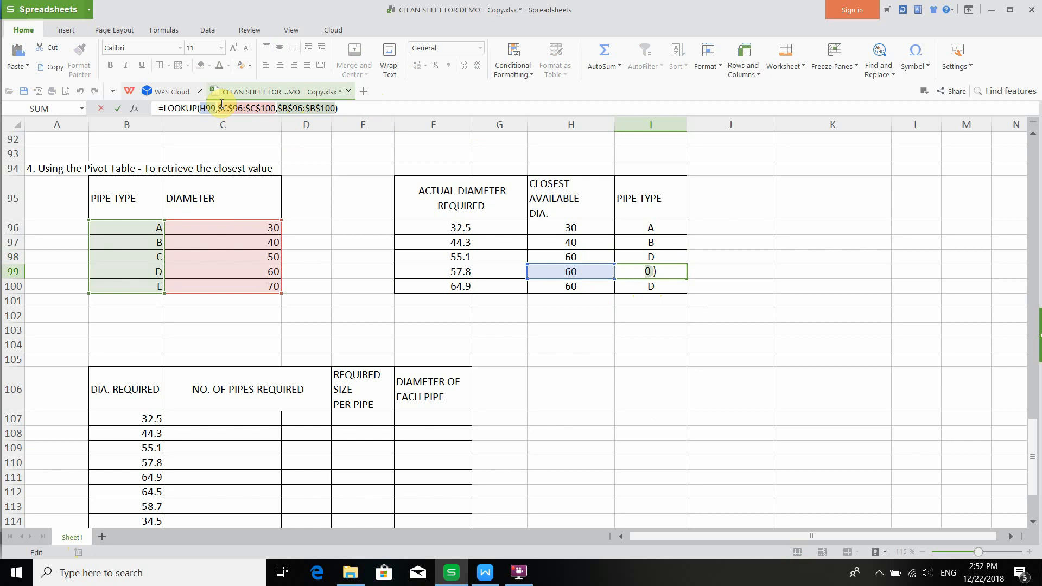
# - Try to prefix the result range in I99's LOOKUP formula with a Sheet2 reference
pyautogui.click(278, 107)
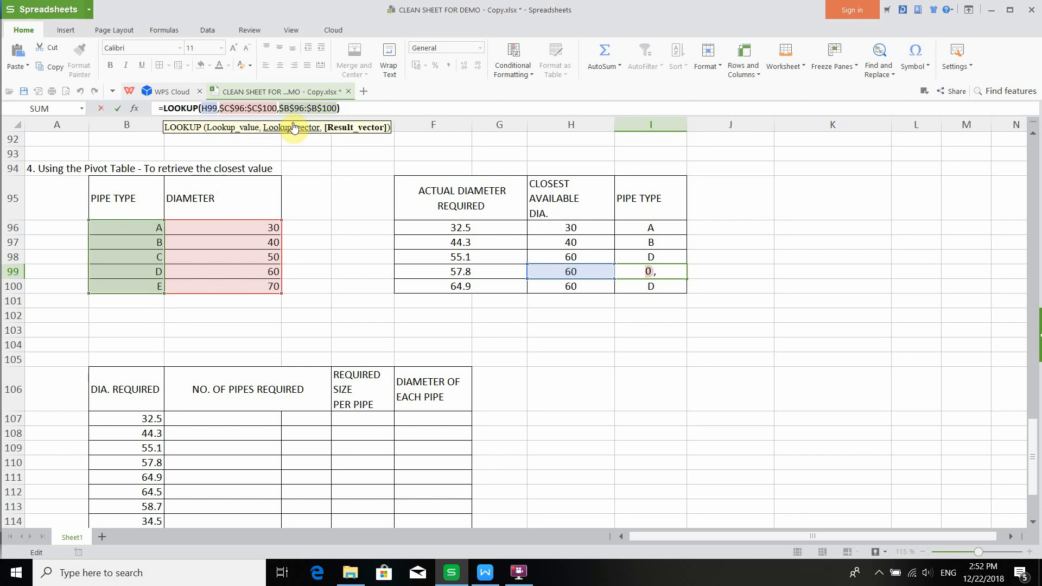
pyautogui.write('Shet')
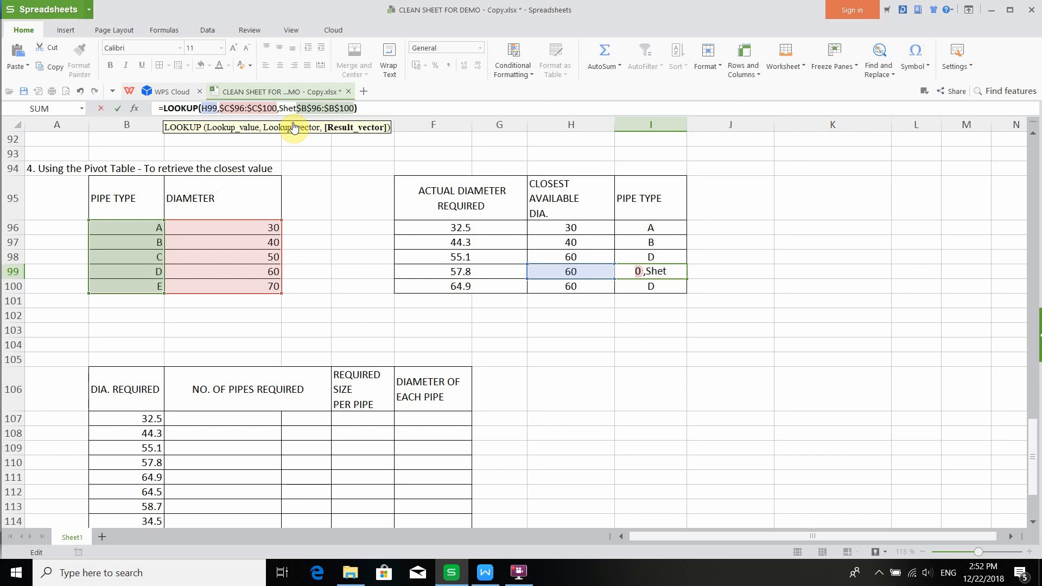
pyautogui.press('BackSpace')
pyautogui.write('e')
pyautogui.write('t2')
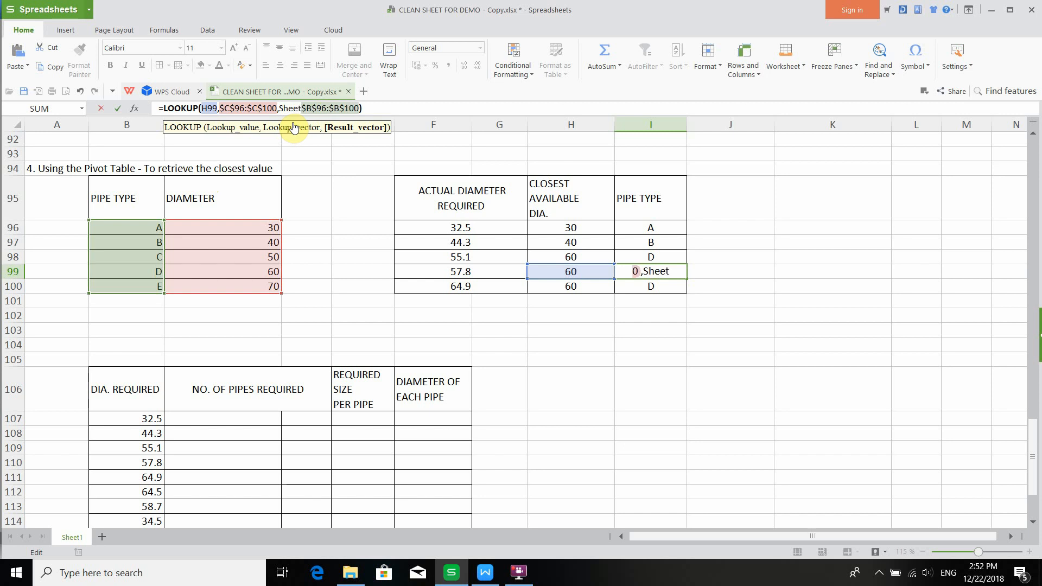
pyautogui.write('!')
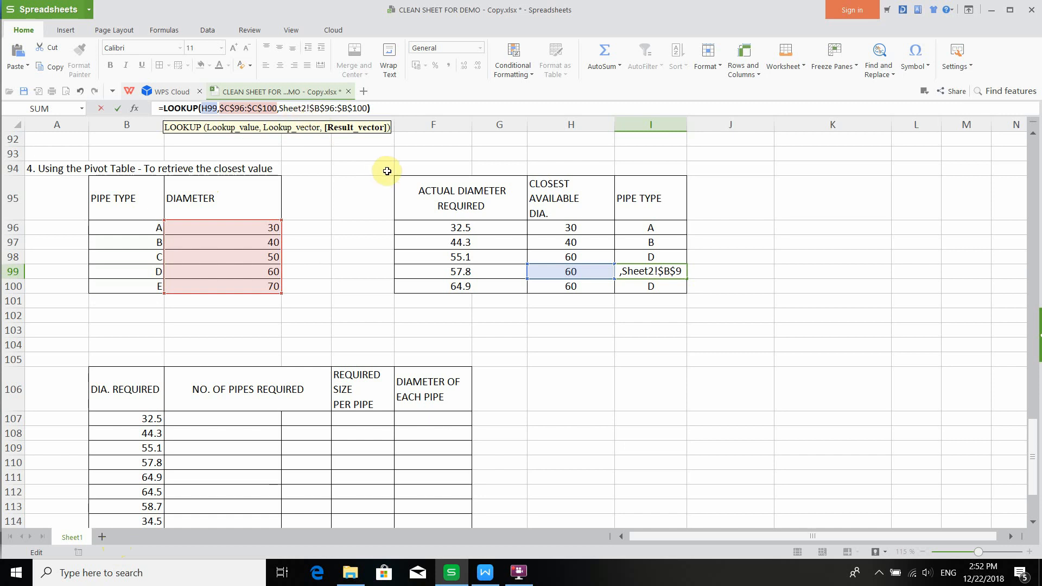
pyautogui.press('BackSpace')
pyautogui.press('BackSpace')
pyautogui.press('BackSpace')
pyautogui.press('BackSpace')
pyautogui.press('BackSpace')
pyautogui.press('BackSpace')
pyautogui.press('BackSpace')
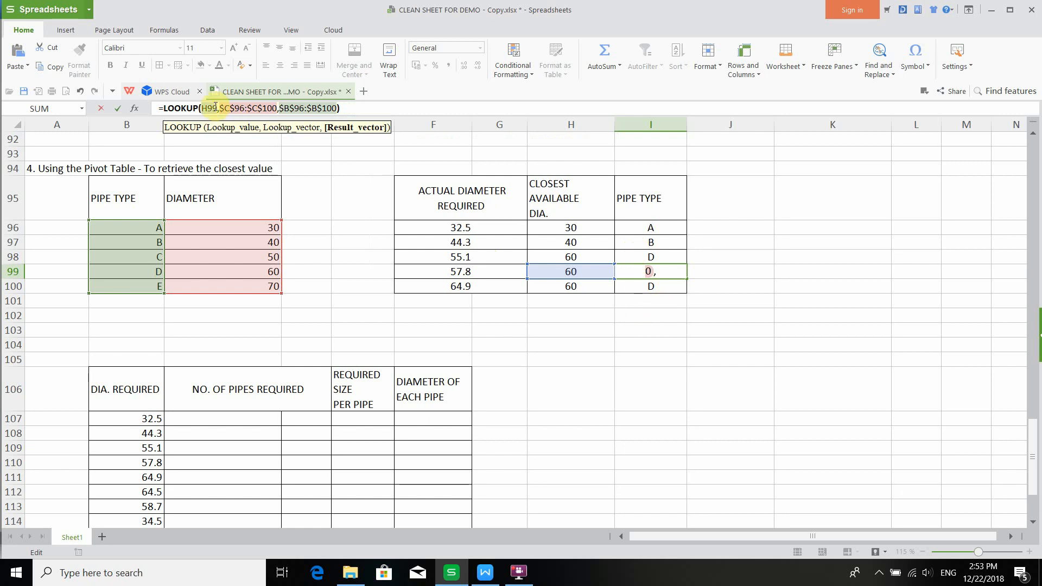
pyautogui.click(369, 105)
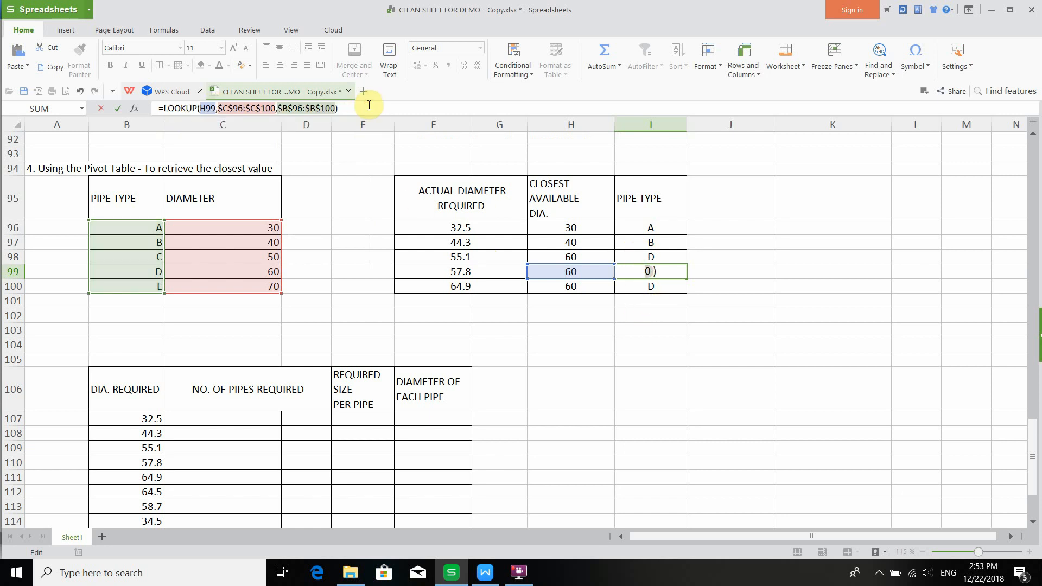
# - Confirm the edited LOOKUP formula in I99 and review the pipe-requirement table in rows 106 to 117
pyautogui.press('Return')
pyautogui.scroll(-2, 293, 396)
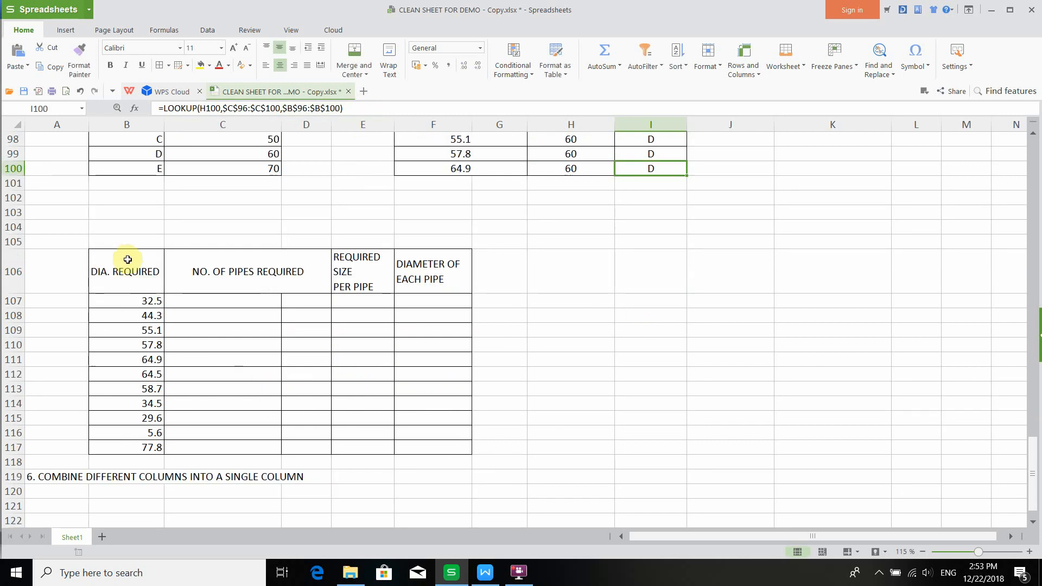
pyautogui.moveTo(127, 259); pyautogui.dragTo(464, 454)
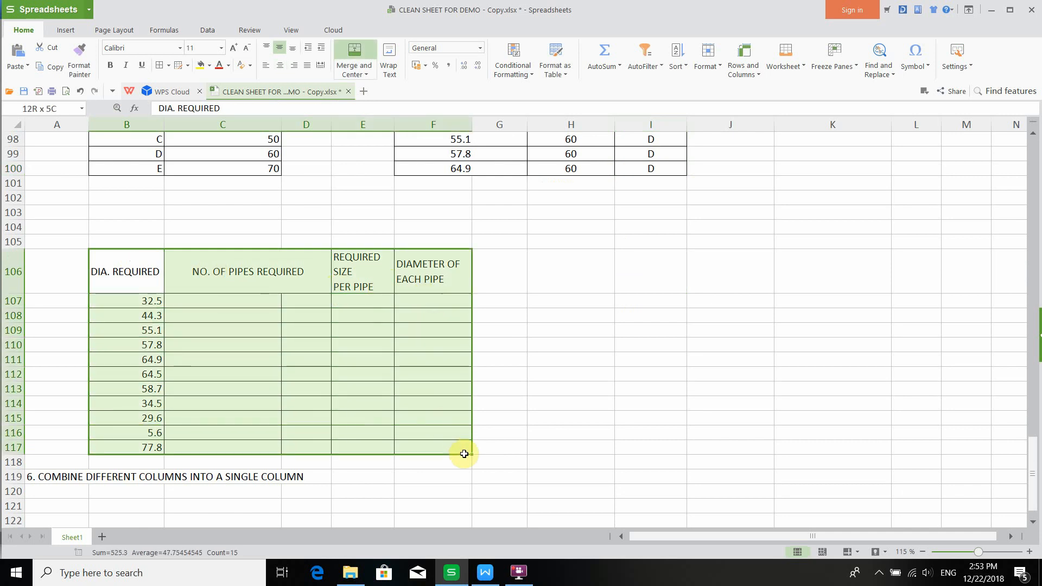
pyautogui.moveTo(105, 284); pyautogui.dragTo(464, 446)
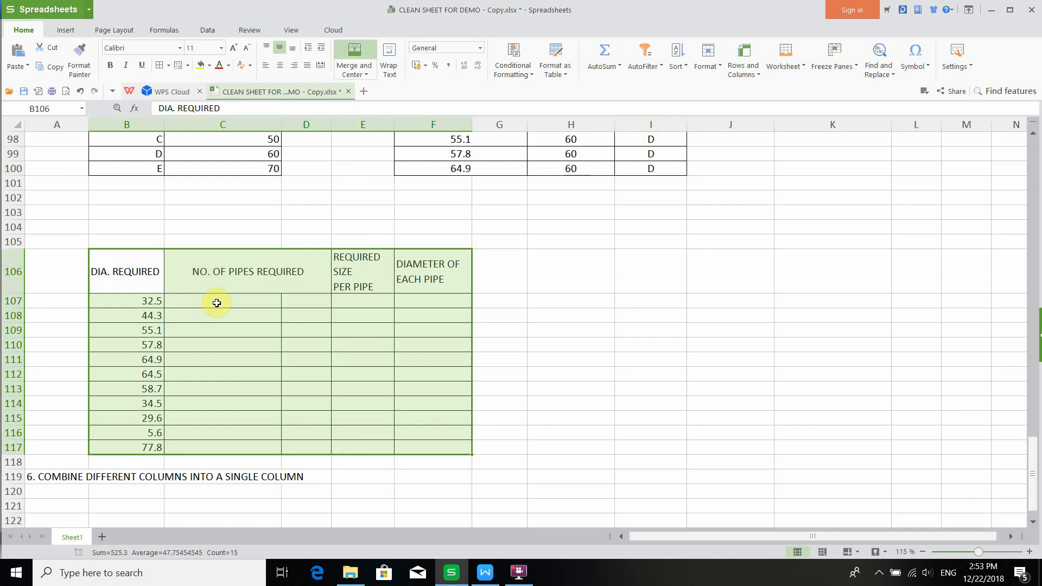
pyautogui.moveTo(217, 303); pyautogui.dragTo(333, 300)
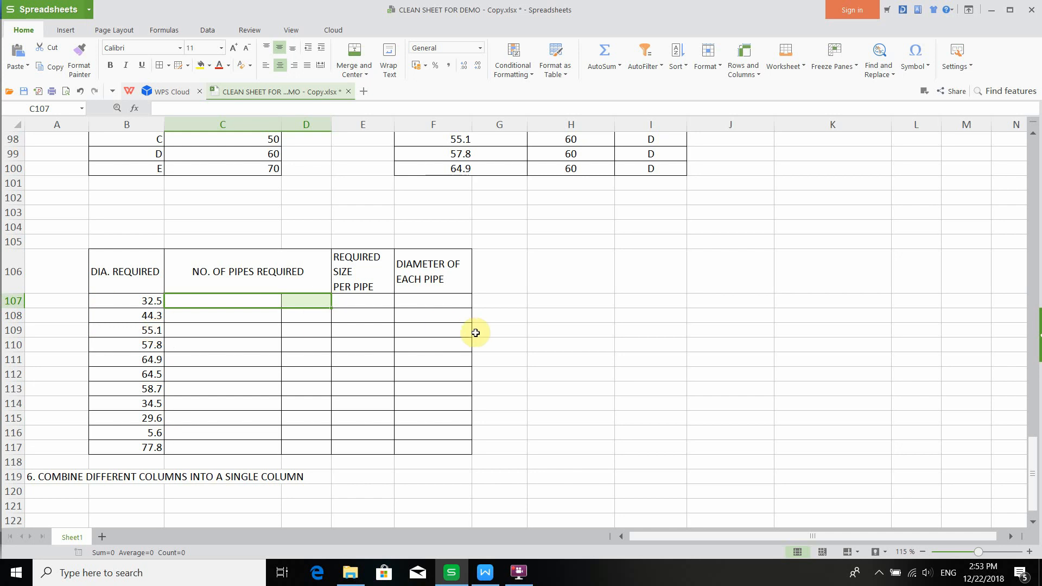
pyautogui.click(447, 331)
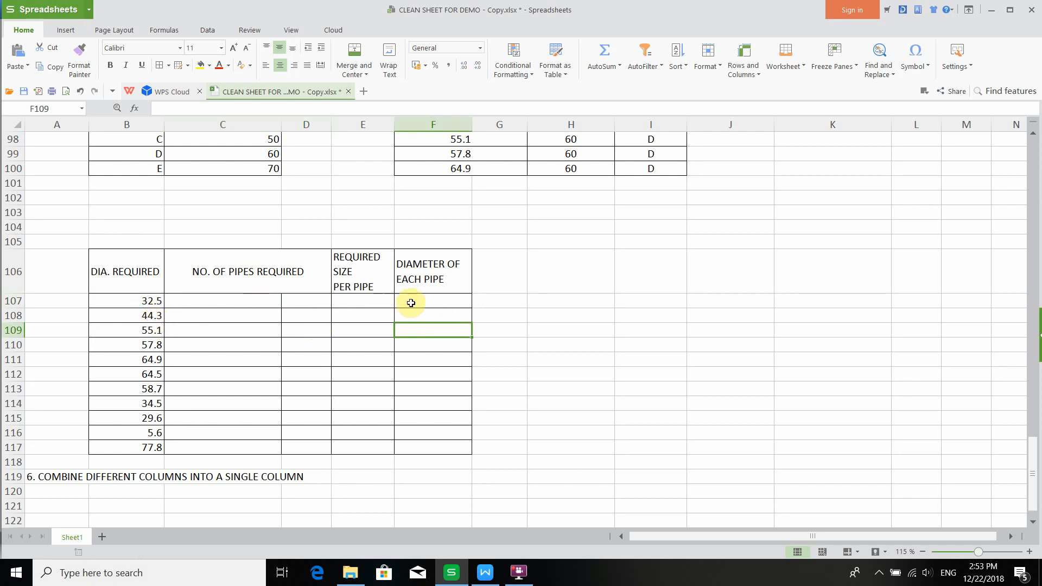
pyautogui.click(427, 306)
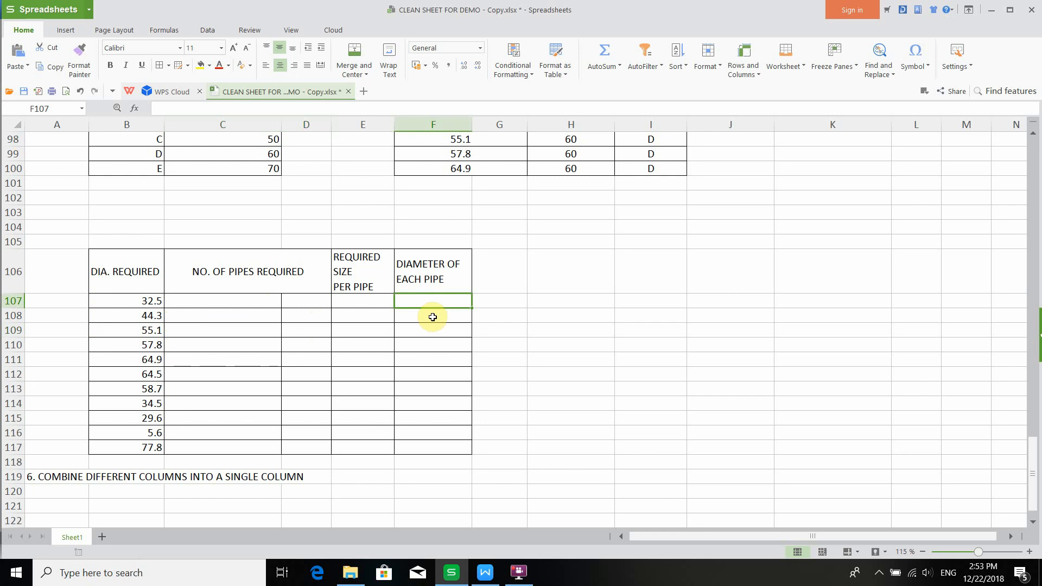
pyautogui.click(433, 316)
pyautogui.click(429, 304)
pyautogui.click(428, 325)
pyautogui.click(427, 307)
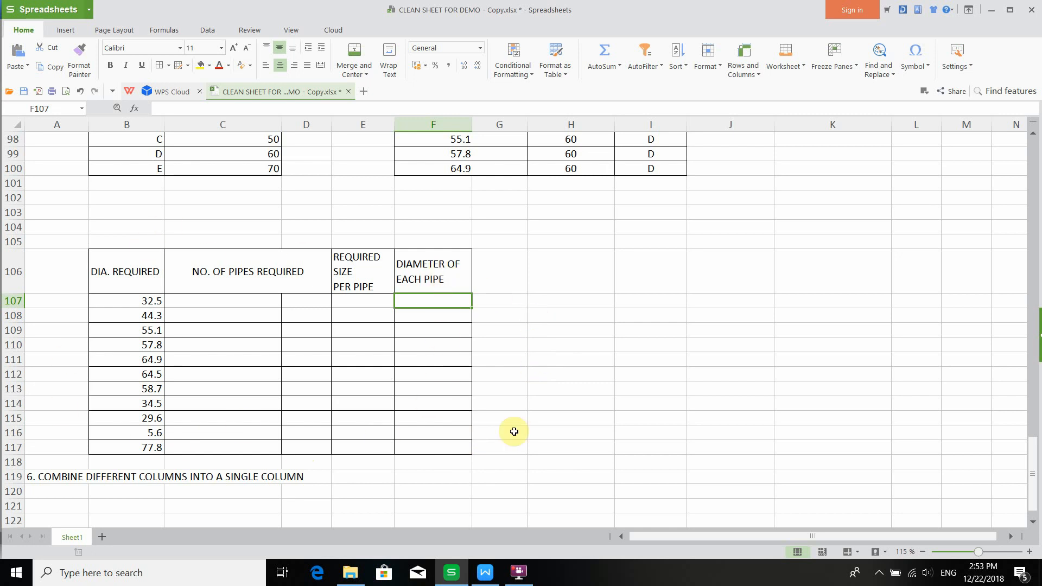
pyautogui.click(521, 577)
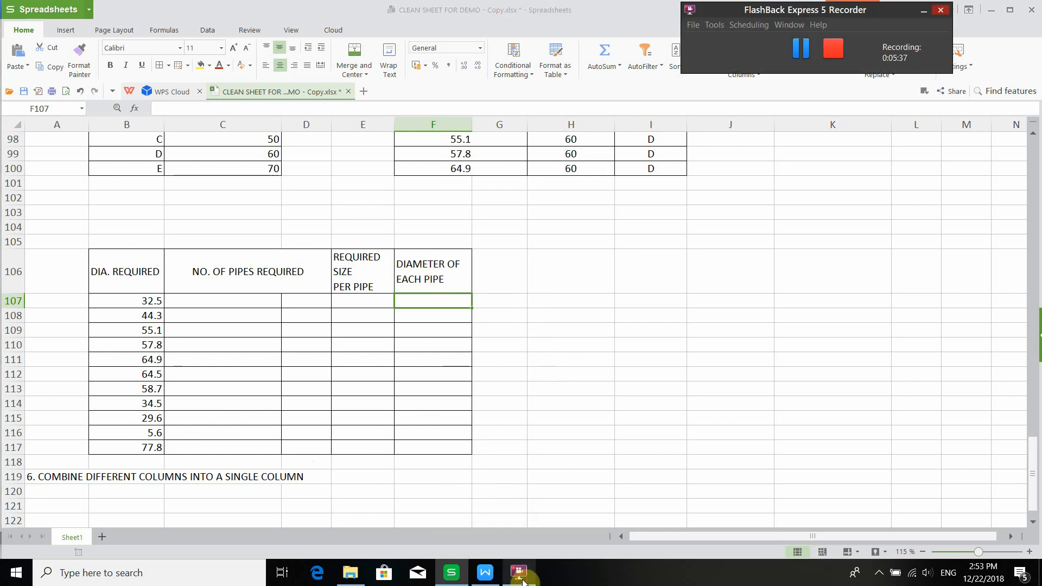
pyautogui.click(830, 50)
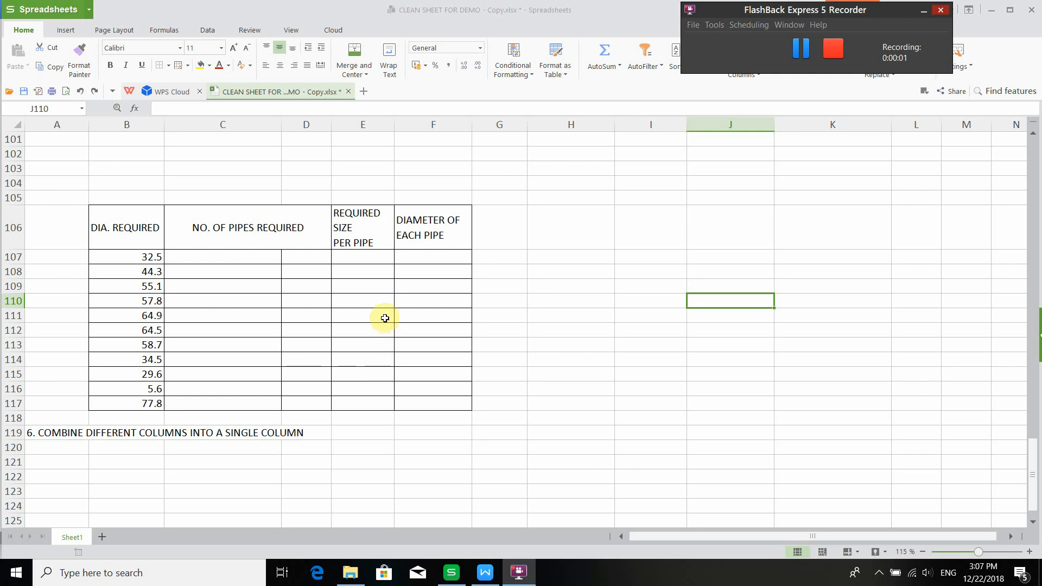
# - Copy the pipe type and diameter table B95:C100 and paste it starting at H109
pyautogui.scroll(5, 384, 318)
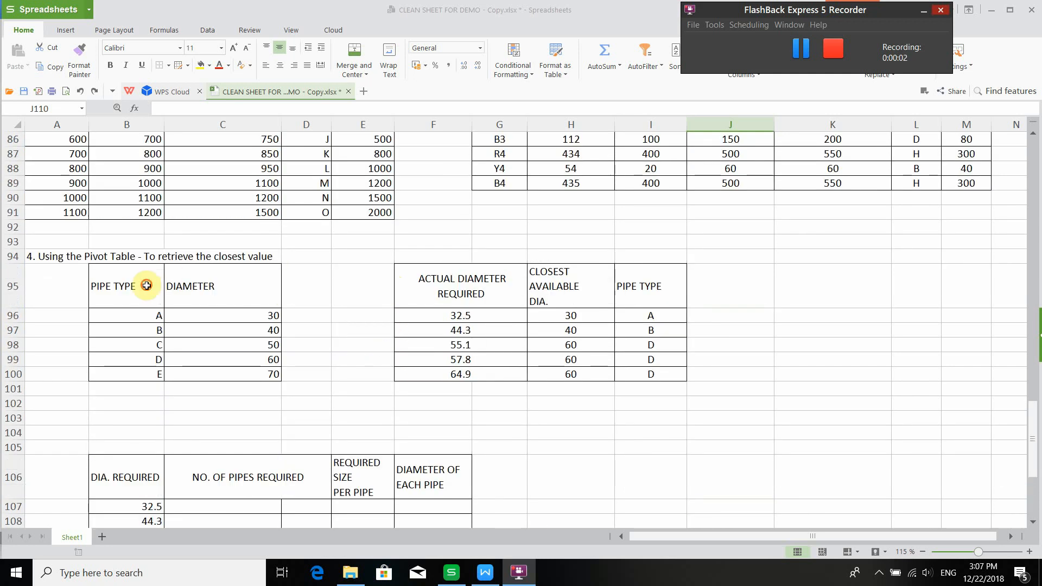
pyautogui.moveTo(147, 282); pyautogui.dragTo(275, 374)
pyautogui.hotkey('ctrl', 'c')
pyautogui.scroll(-6, 295, 360)
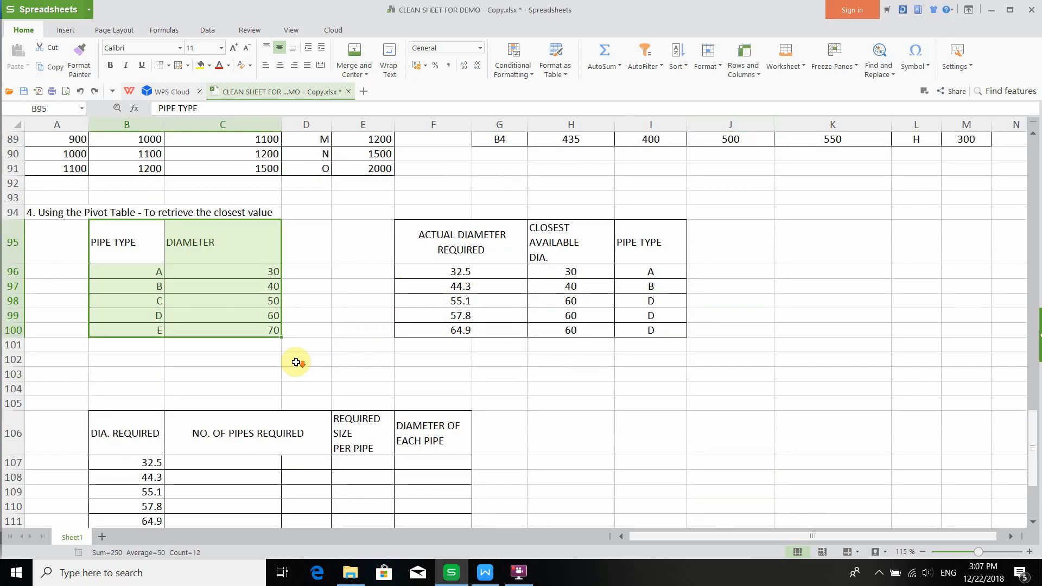
pyautogui.click(572, 211)
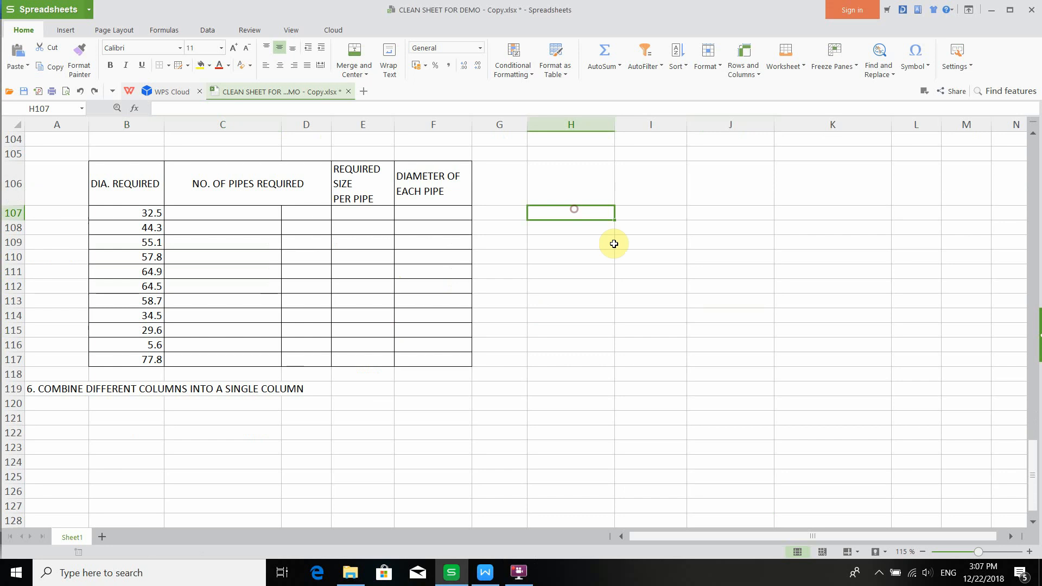
pyautogui.click(603, 237)
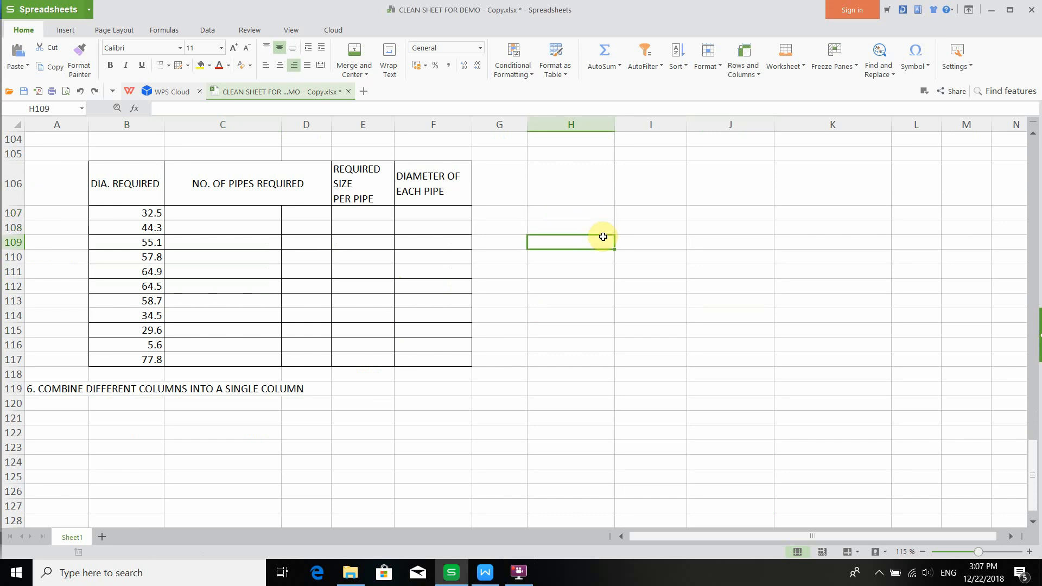
pyautogui.hotkey('ctrl', 'v')
pyautogui.click(656, 256)
pyautogui.moveTo(565, 244); pyautogui.dragTo(633, 320)
pyautogui.click(541, 400)
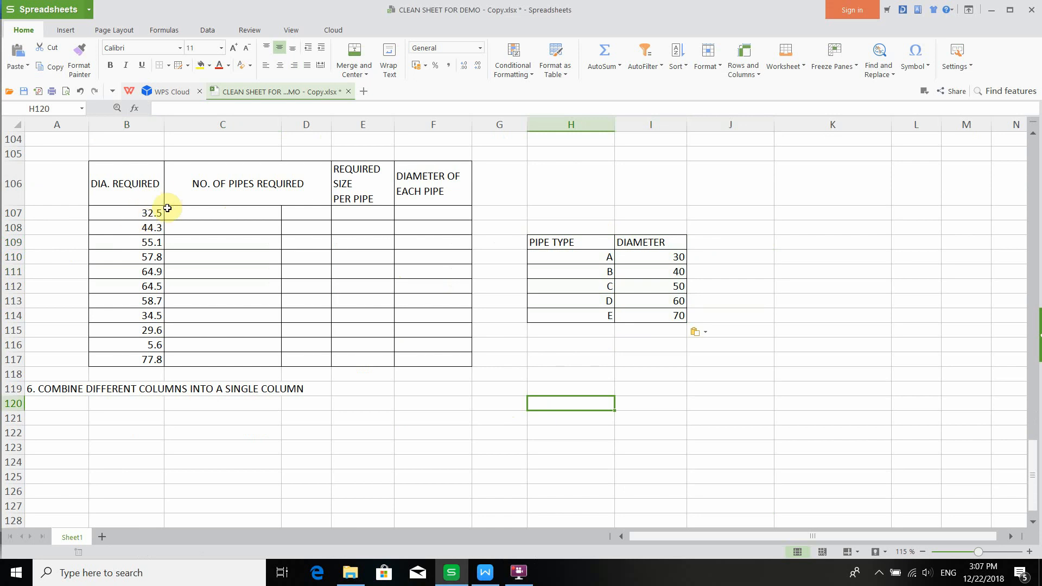
# - Enter =IF(B107<50,"1","2") in C107 to give the number of pipes required
pyautogui.click(213, 210)
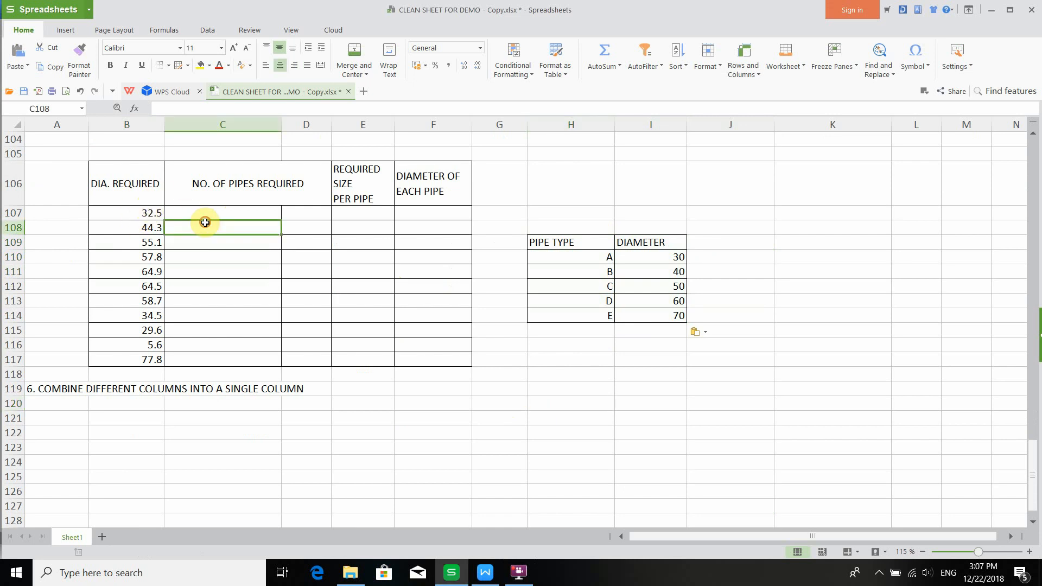
pyautogui.write('=')
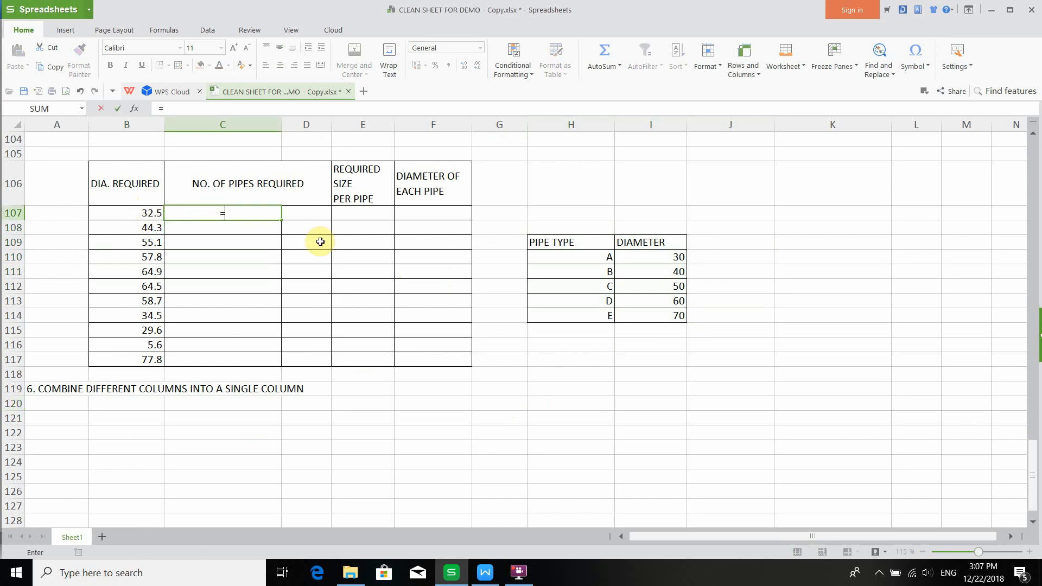
pyautogui.write('IF')
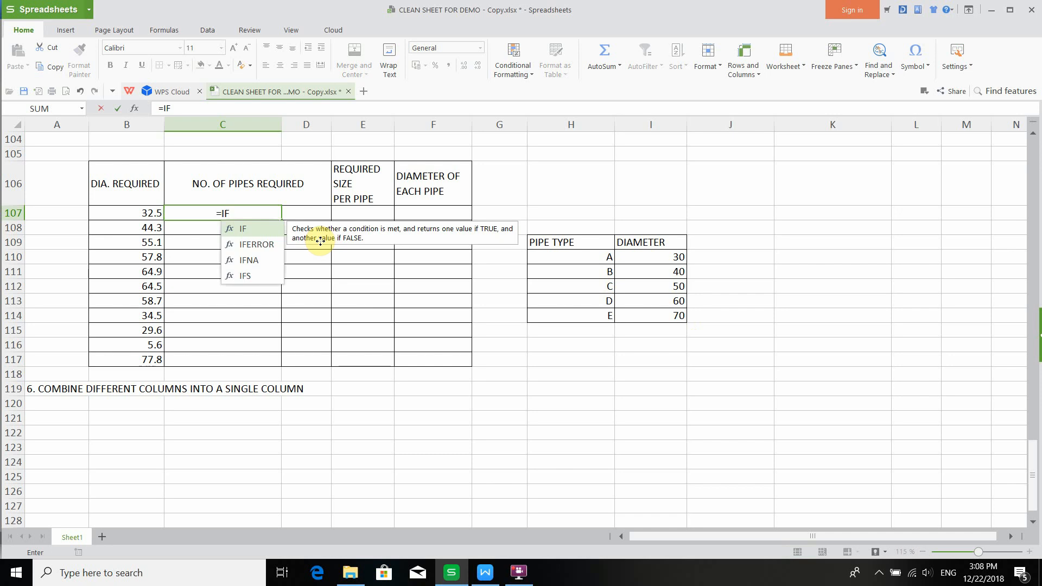
pyautogui.write('(')
pyautogui.click(131, 211)
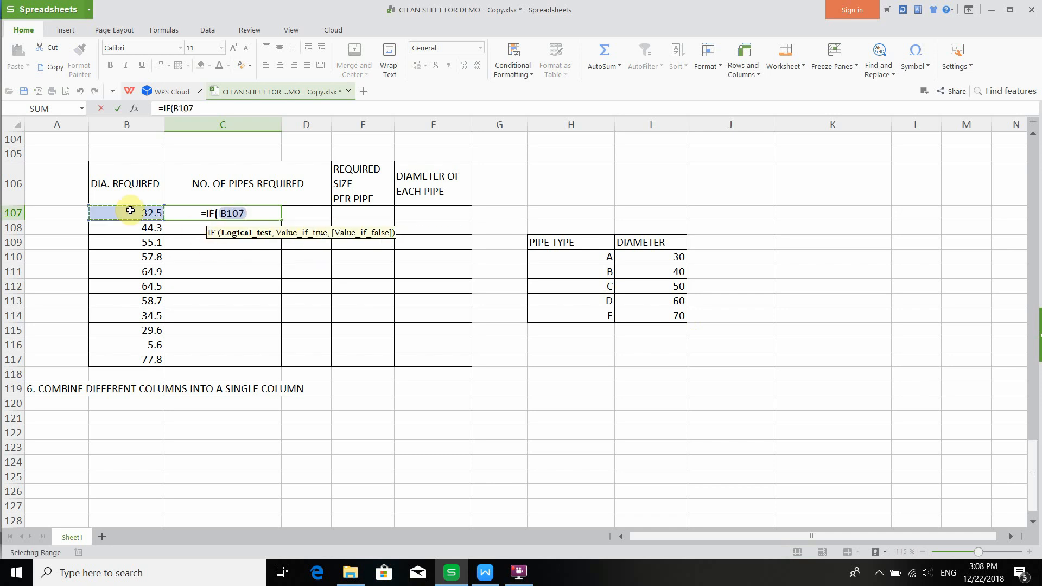
pyautogui.write('<')
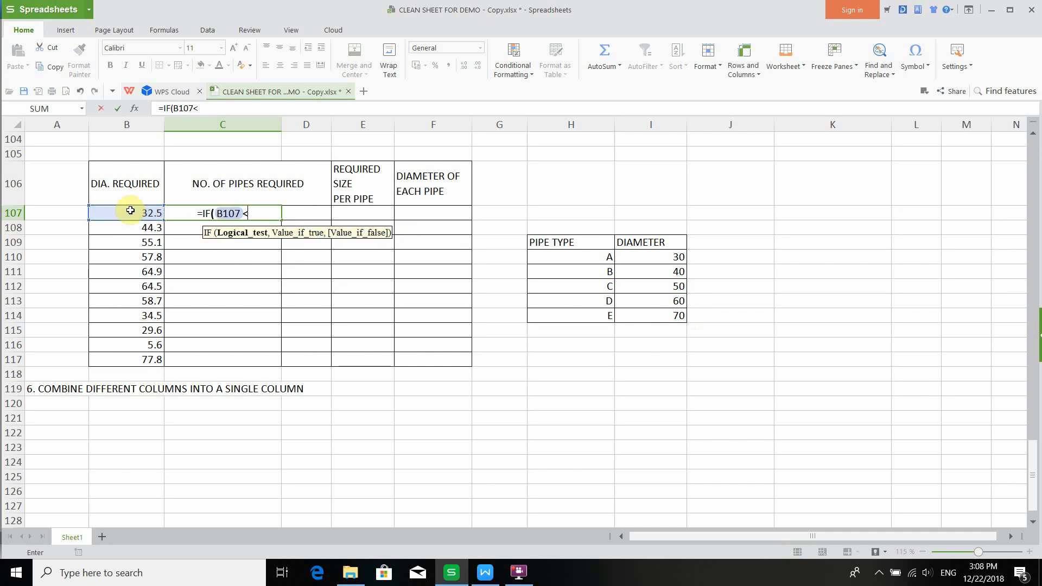
pyautogui.write('50')
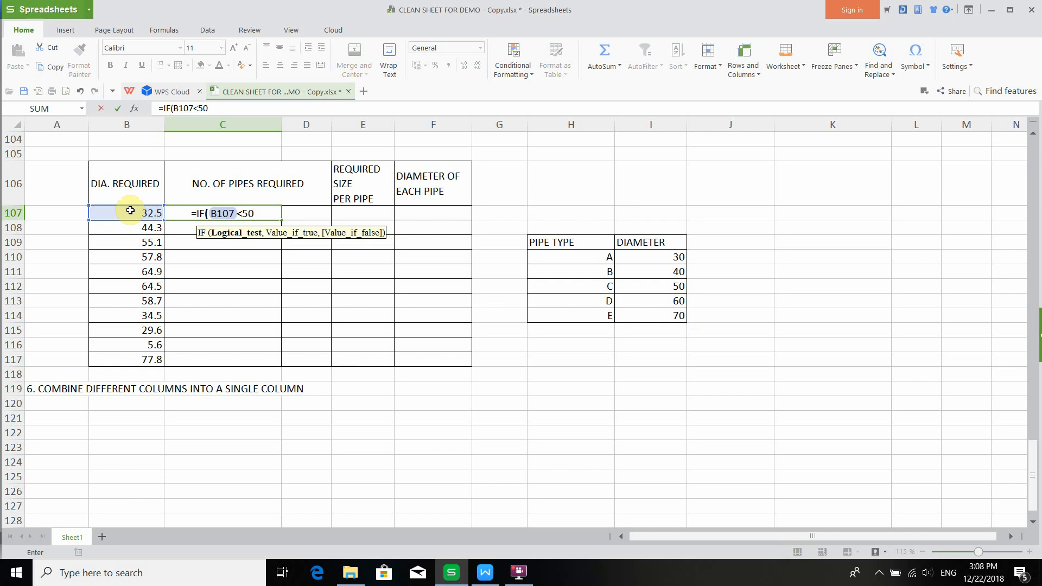
pyautogui.write(',"1')
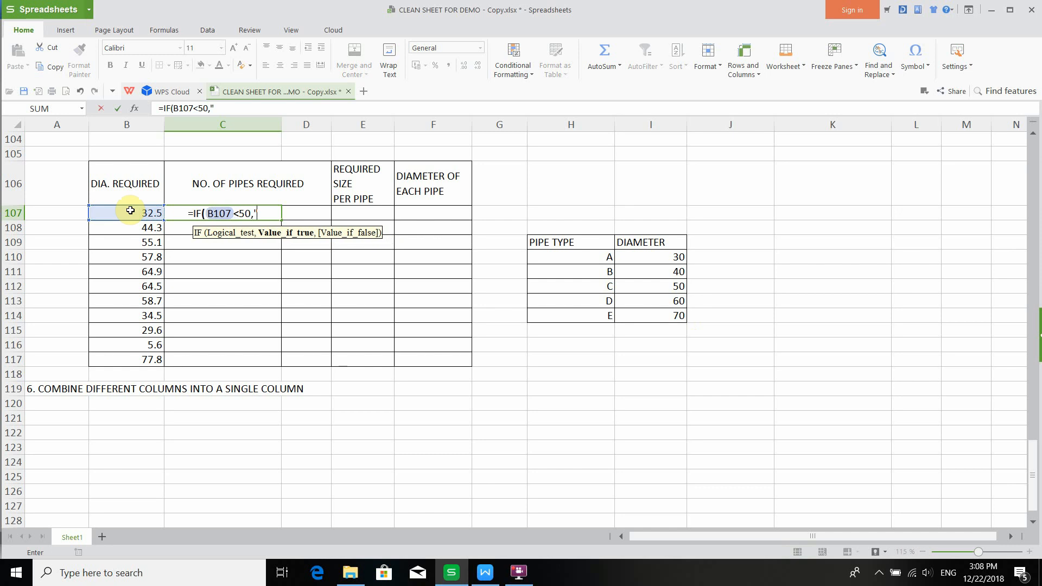
pyautogui.write('"')
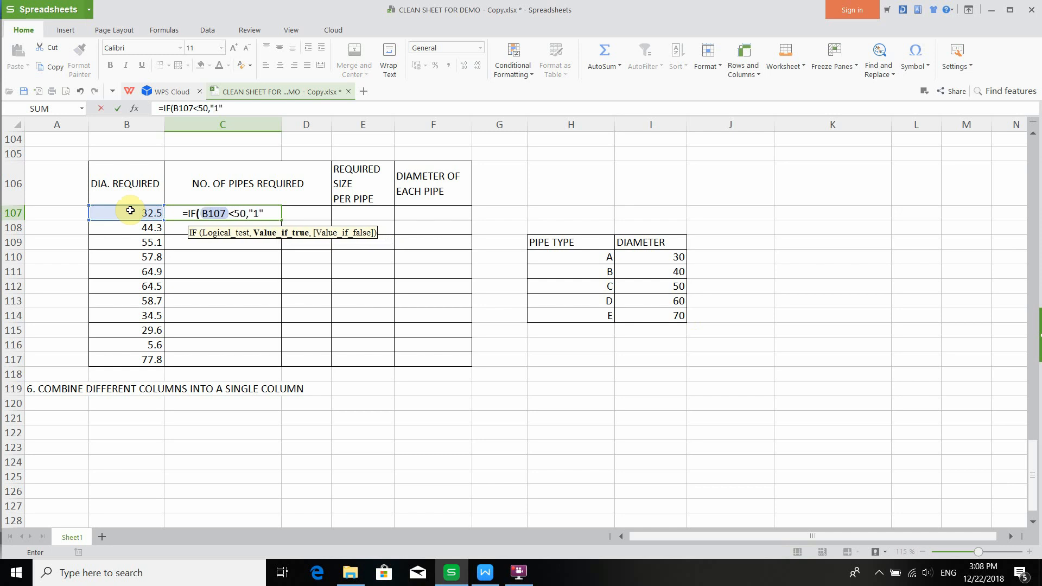
pyautogui.write(',"')
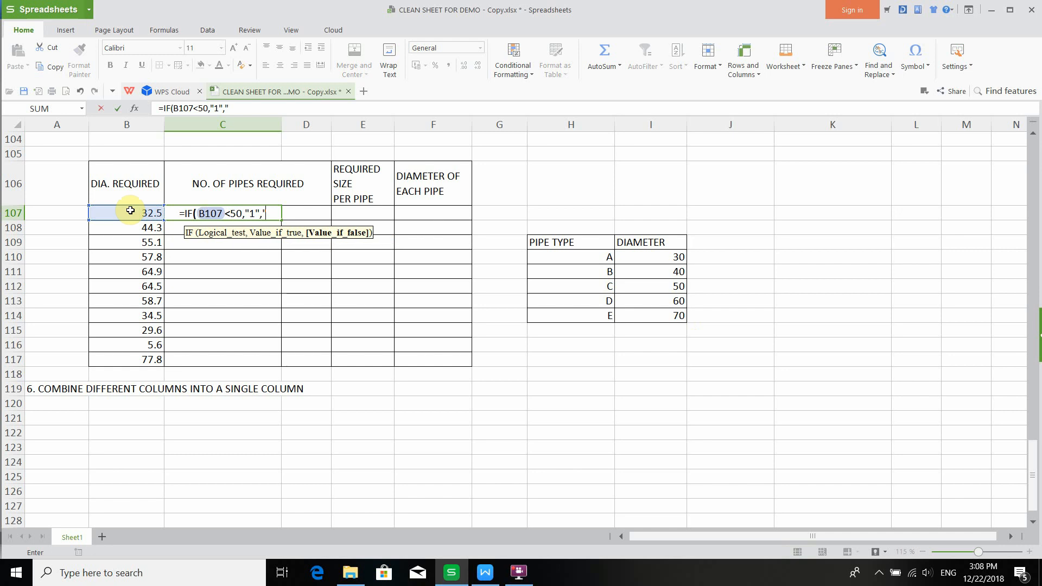
pyautogui.write('2"')
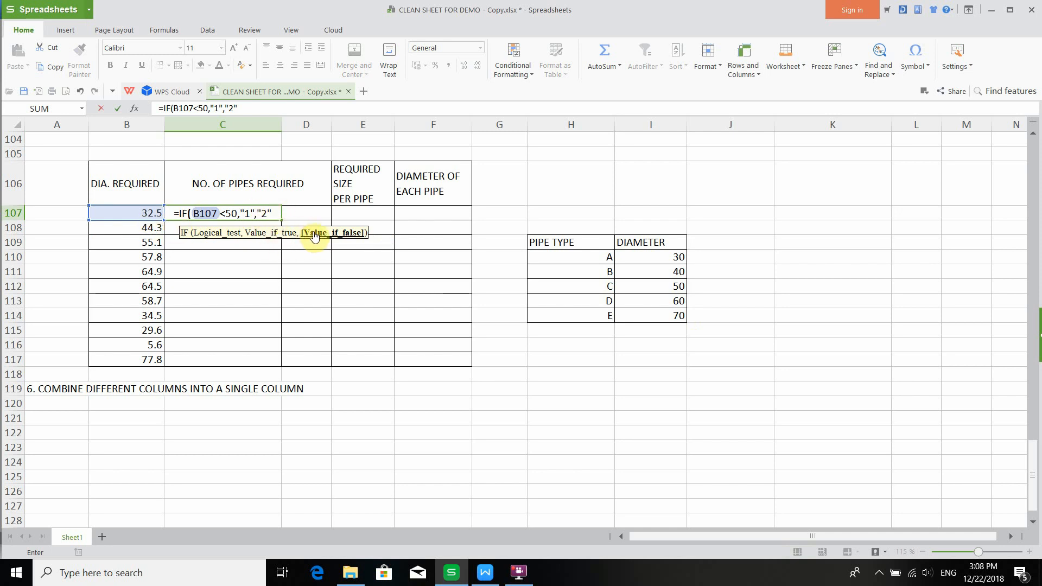
pyautogui.write(')')
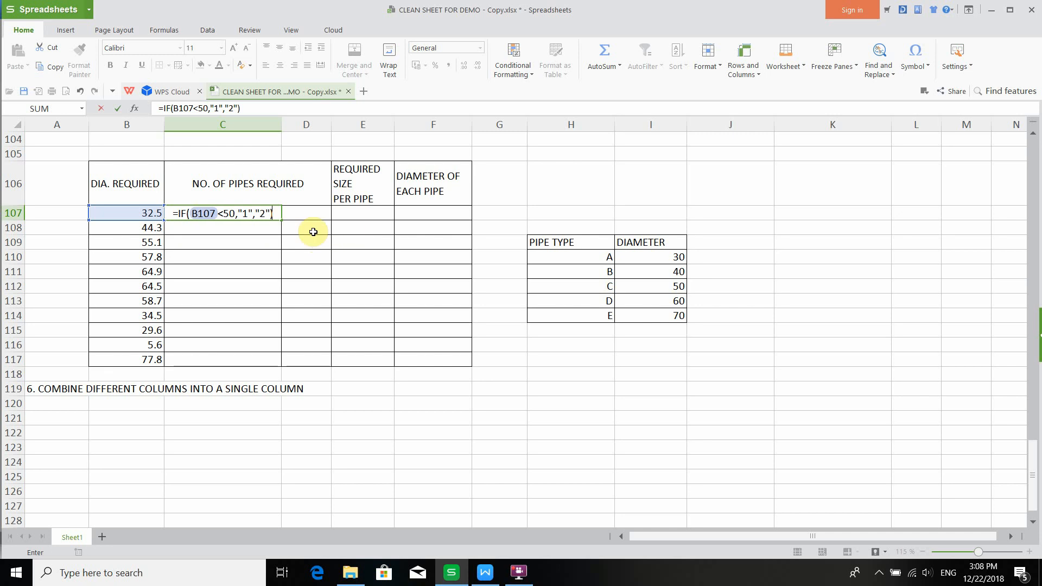
pyautogui.press('Return')
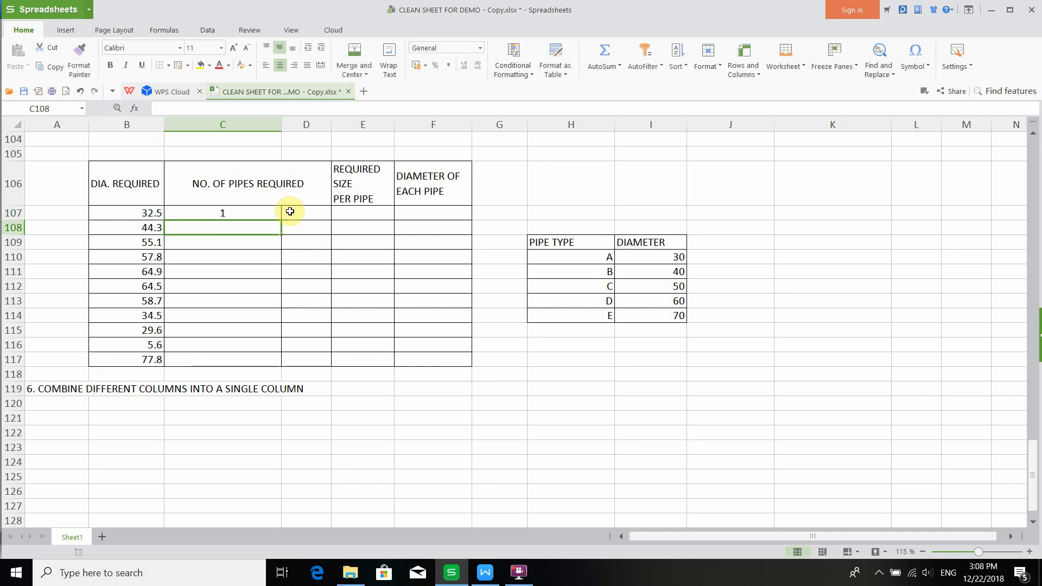
# - Switch to the Writer tutorial document and select the nested IF formula up to its 100 result for copying
pyautogui.click(298, 216)
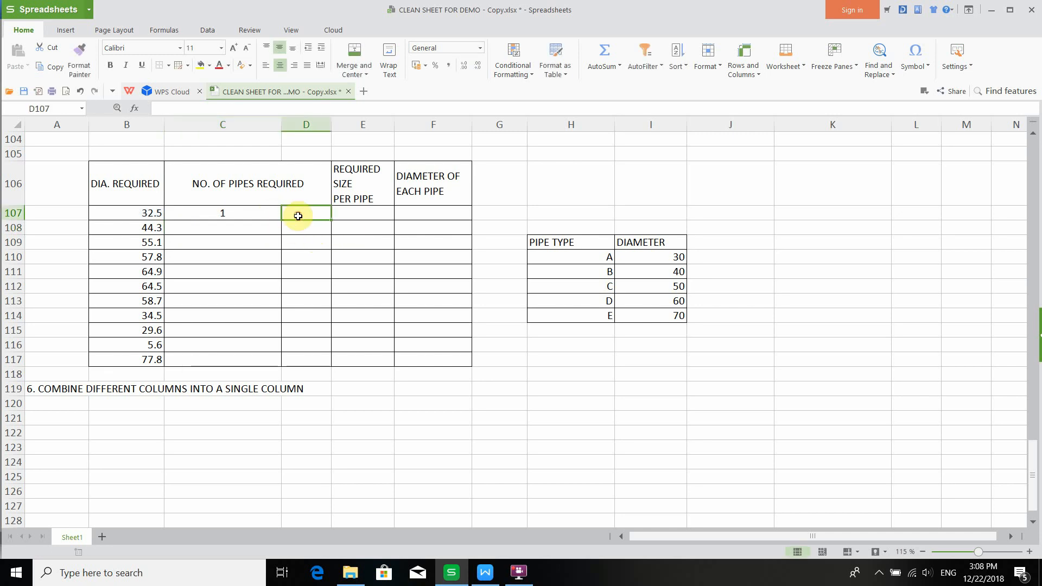
pyautogui.click(235, 213)
pyautogui.click(299, 216)
pyautogui.click(227, 213)
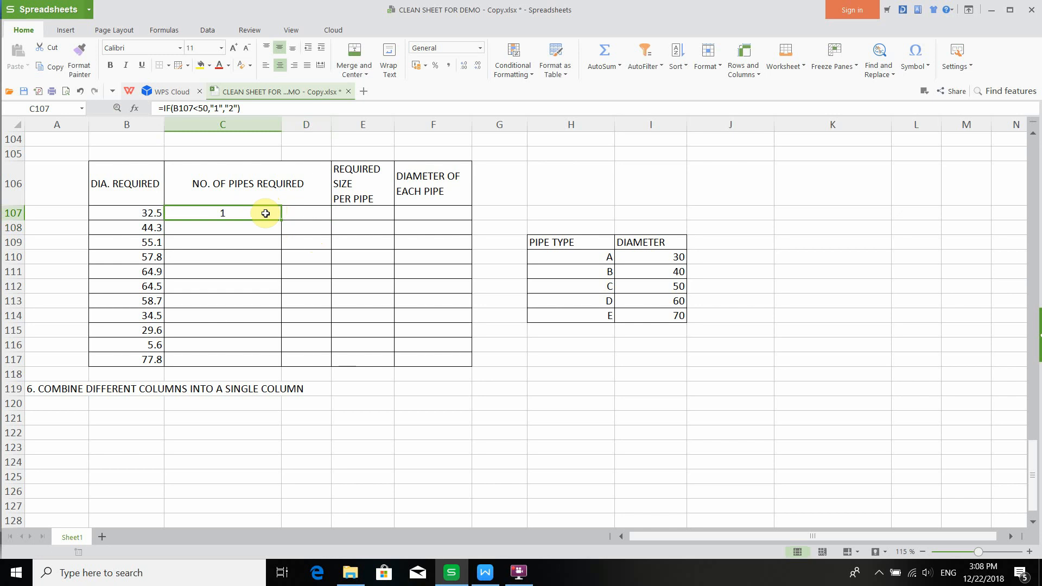
pyautogui.click(491, 574)
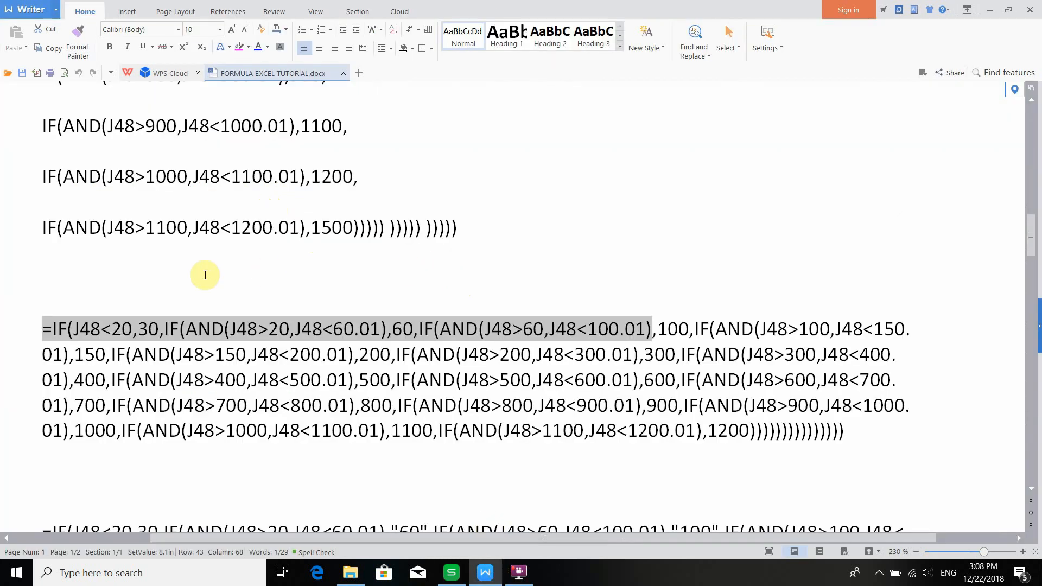
pyautogui.click(223, 326)
pyautogui.scroll(-3, 200, 309)
pyautogui.scroll(4, 201, 308)
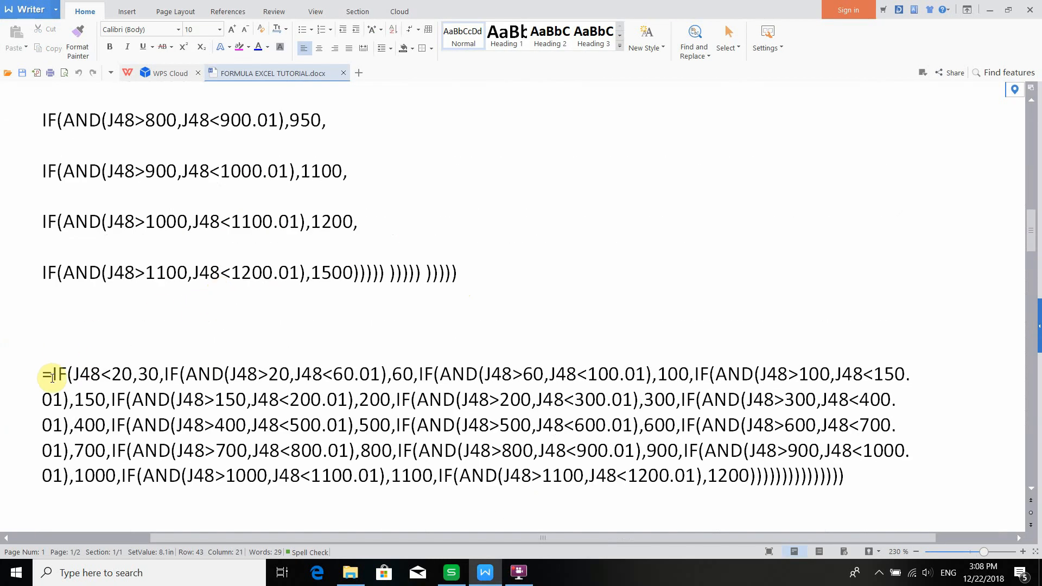
pyautogui.moveTo(46, 373); pyautogui.dragTo(689, 382)
pyautogui.hotkey('ctrl', 'c')
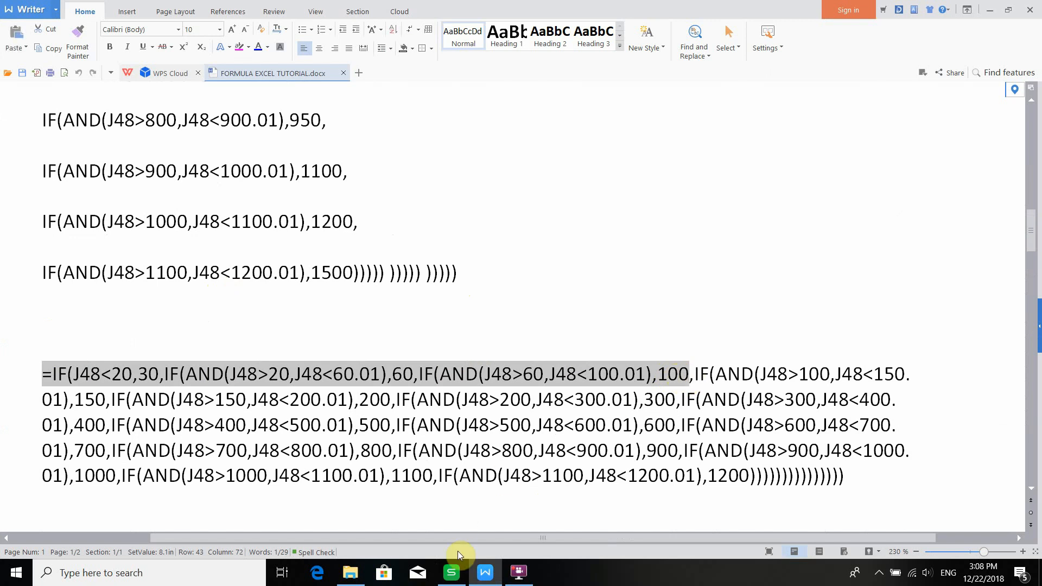
pyautogui.click(451, 573)
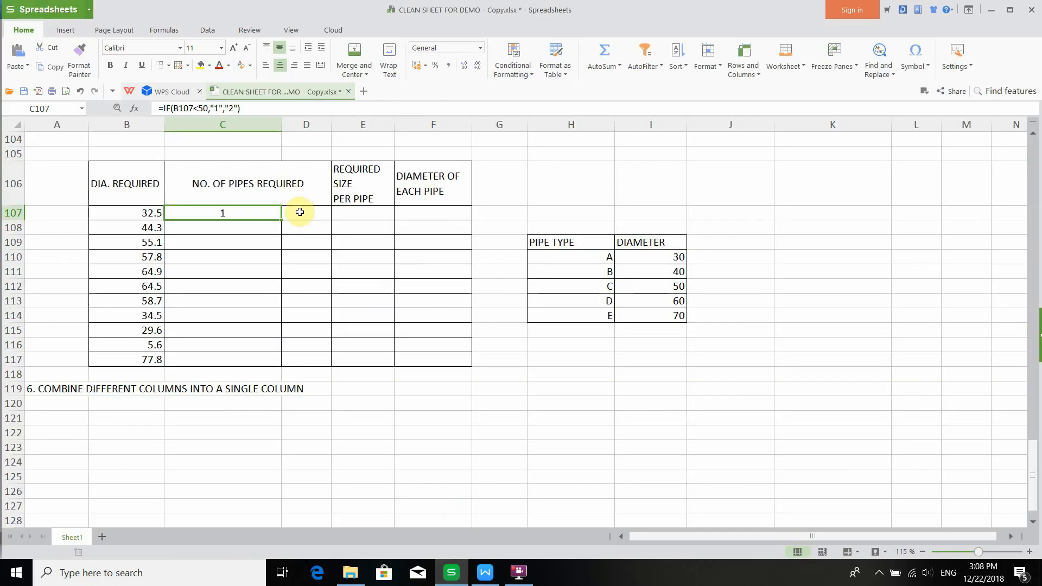
# - Paste the copied nested IF formula into D107 for editing
pyautogui.click(300, 213)
pyautogui.click(190, 109)
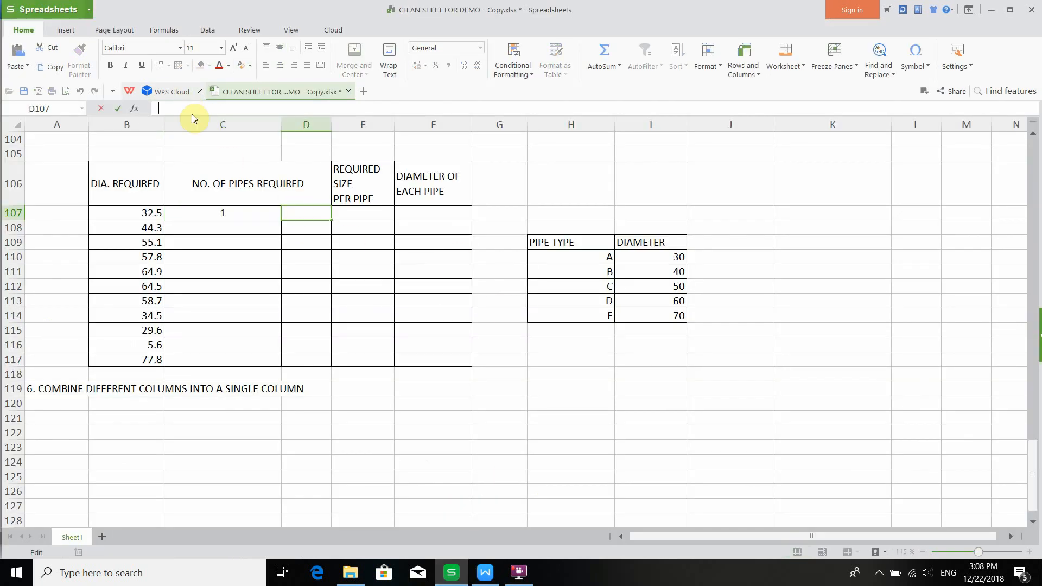
pyautogui.hotkey('ctrl', 'v')
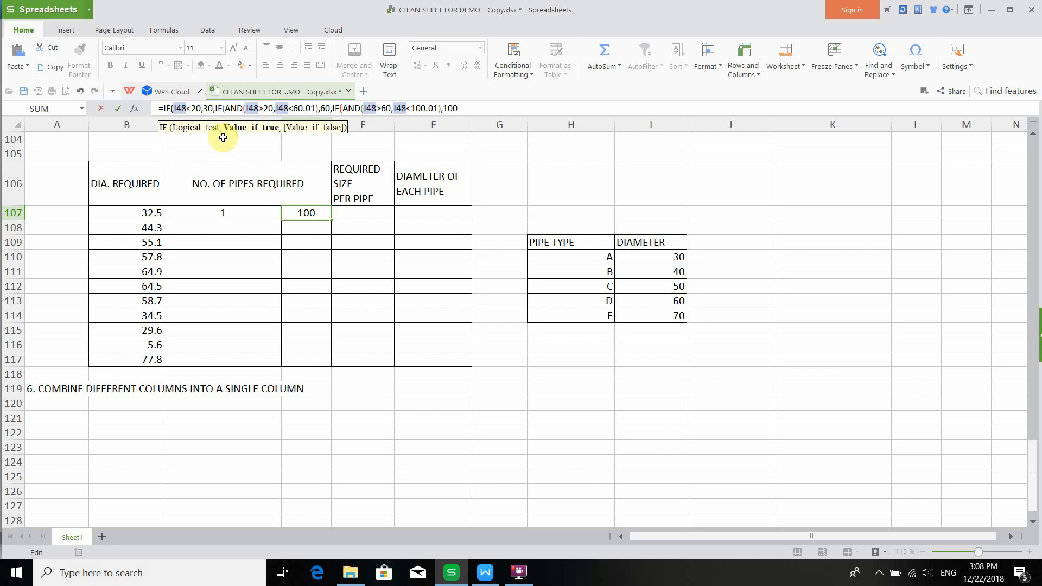
# - Replace every J48 reference in the pasted formula with B107
pyautogui.moveTo(187, 107); pyautogui.dragTo(177, 106)
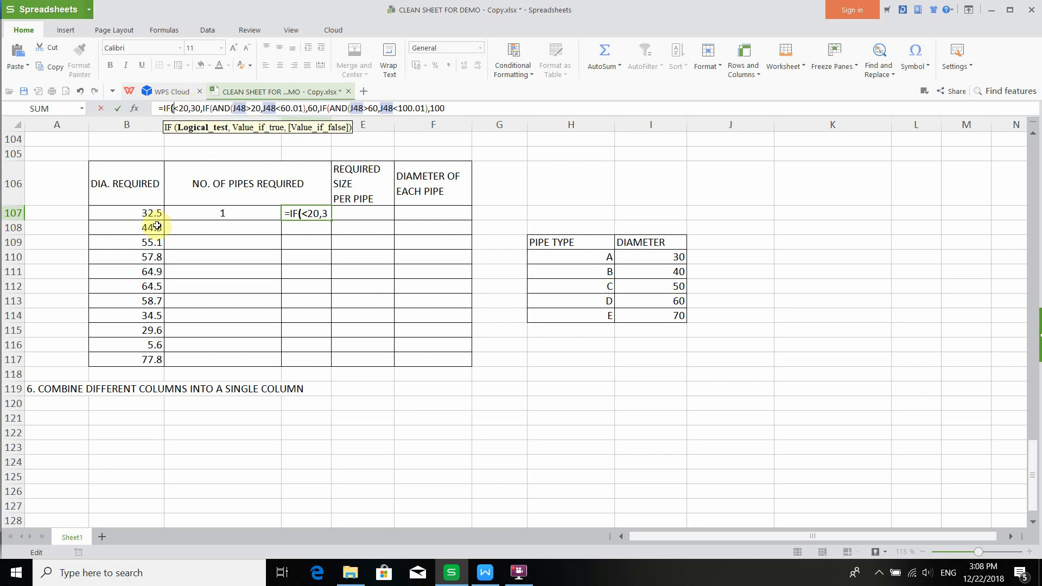
pyautogui.click(140, 210)
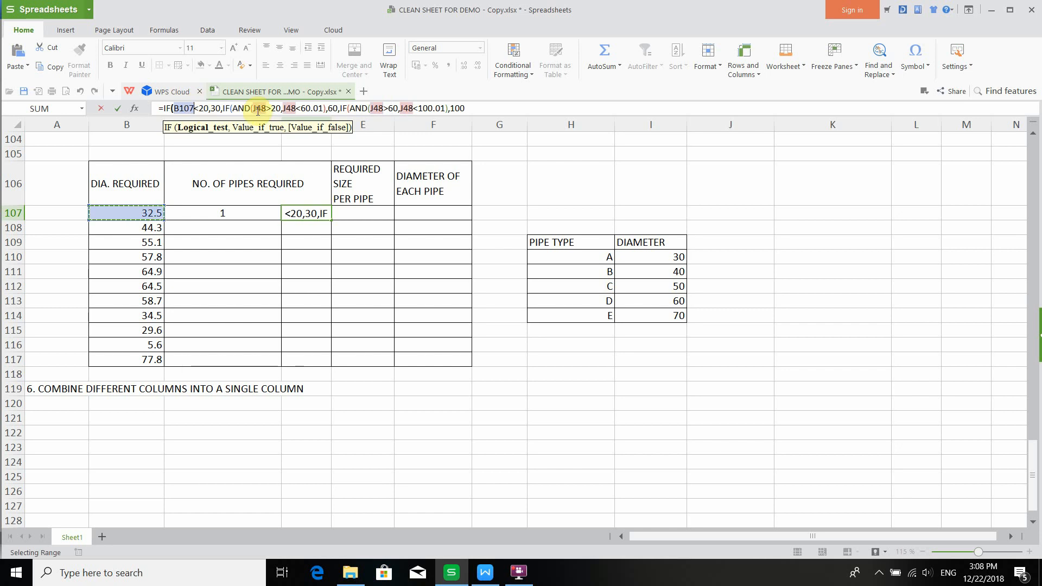
pyautogui.moveTo(266, 111); pyautogui.dragTo(263, 108)
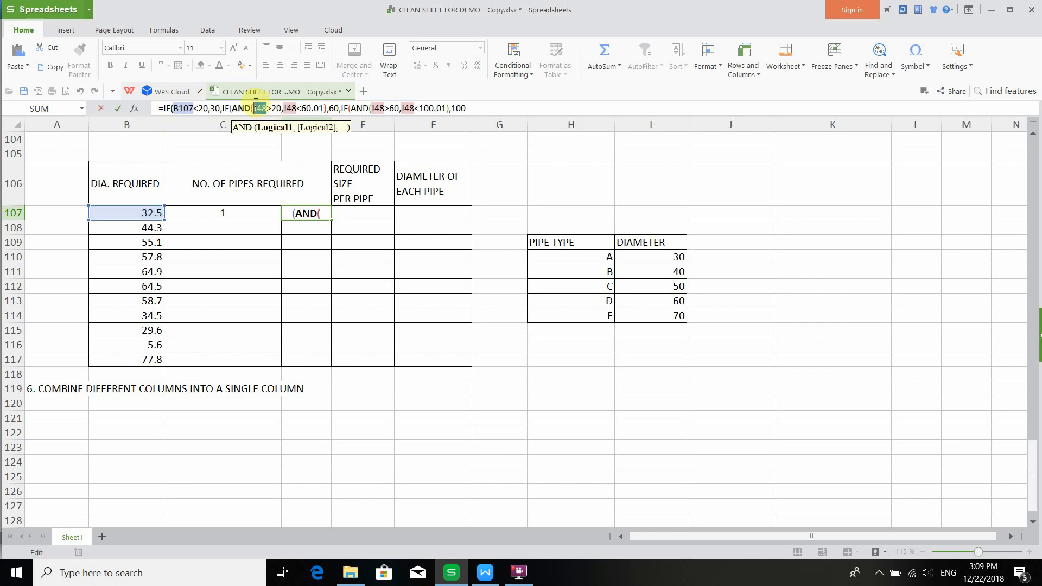
pyautogui.write('B10')
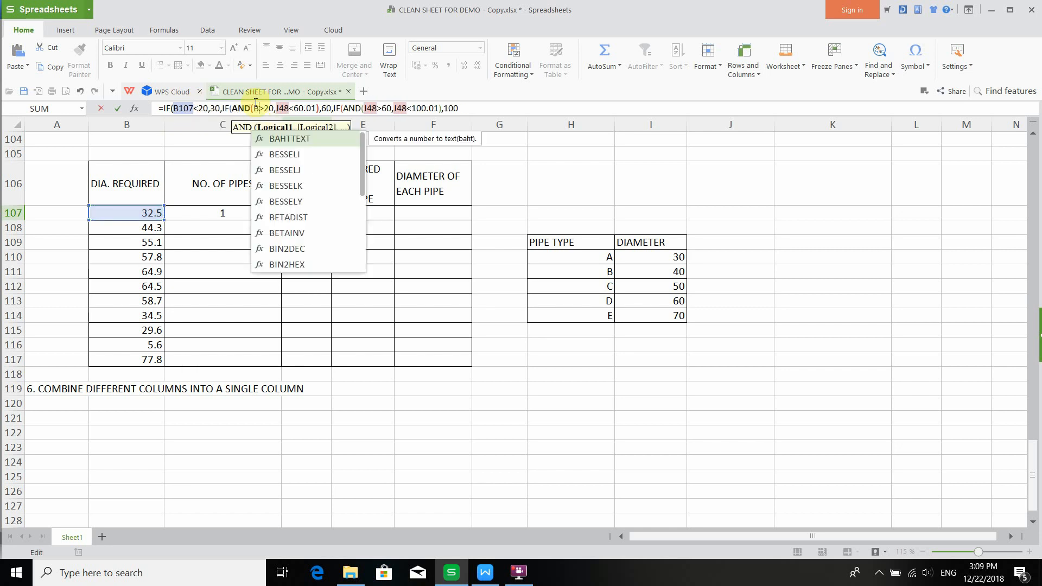
pyautogui.write('7')
pyautogui.click(300, 108)
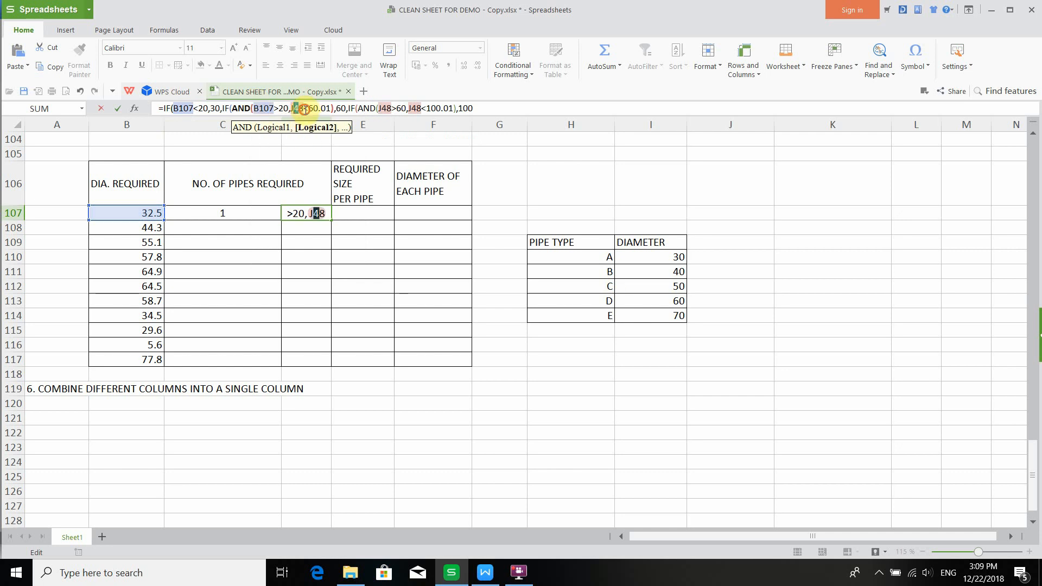
pyautogui.moveTo(305, 110)
pyautogui.mouseDown()
pyautogui.moveTo(293, 99)
pyautogui.moveTo(291, 109)
pyautogui.mouseUp()
pyautogui.write('B107')
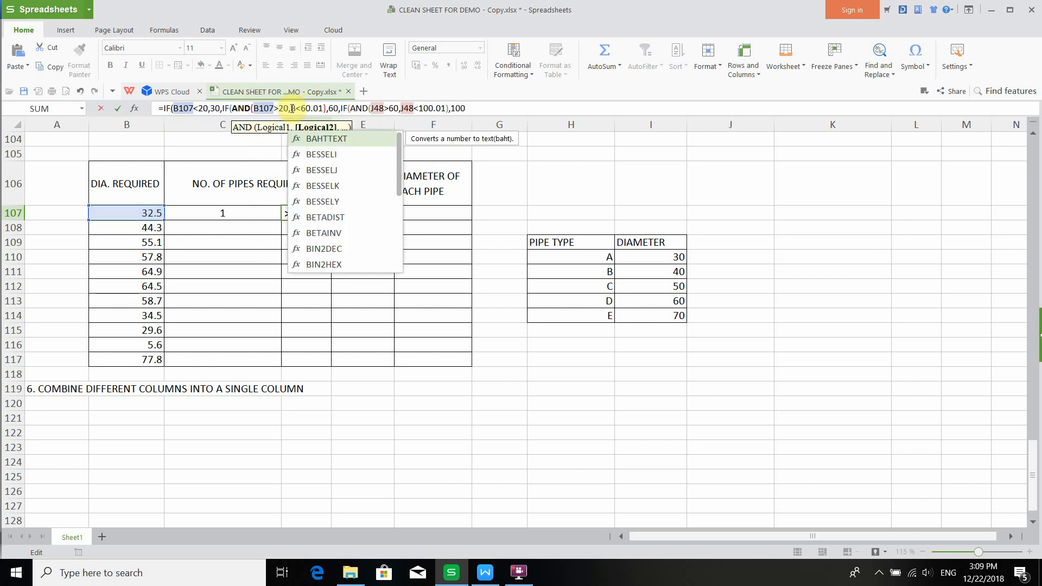
pyautogui.click(399, 109)
pyautogui.press('BackSpace')
pyautogui.press('BackSpace')
pyautogui.press('BackSpace')
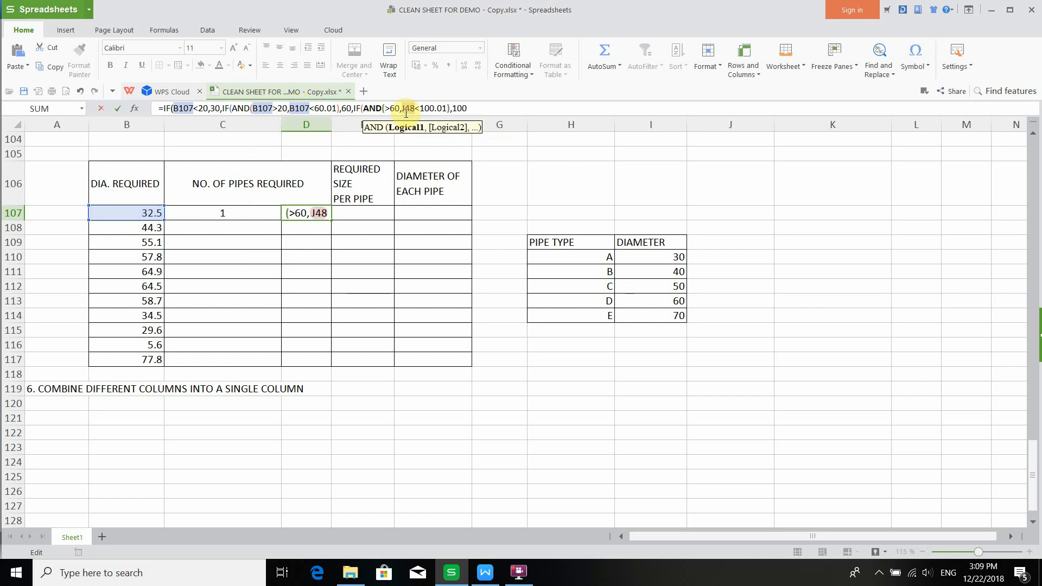
pyautogui.write('B107')
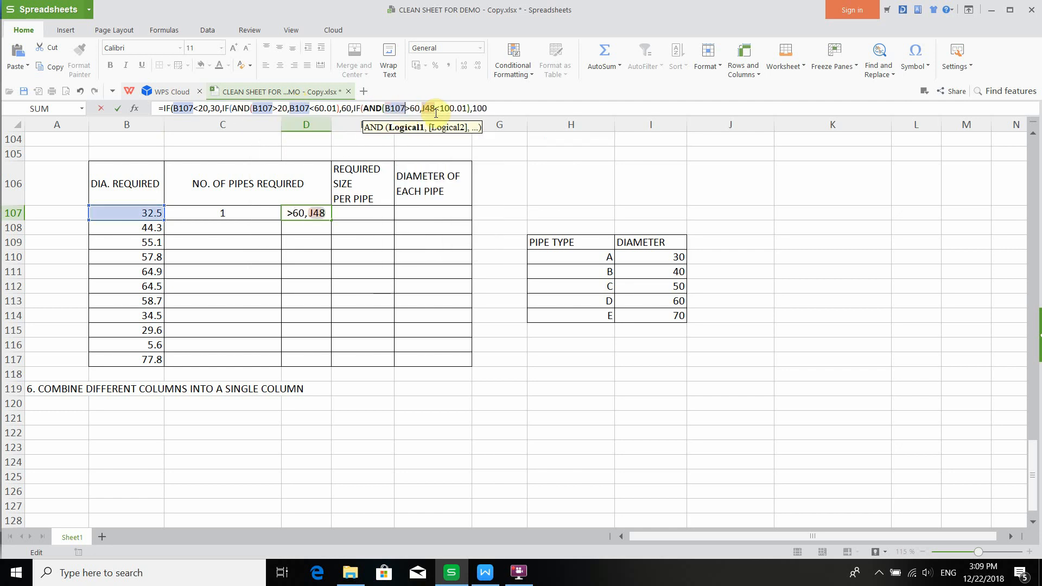
pyautogui.click(435, 110)
pyautogui.press('BackSpace')
pyautogui.press('BackSpace')
pyautogui.press('BackSpace')
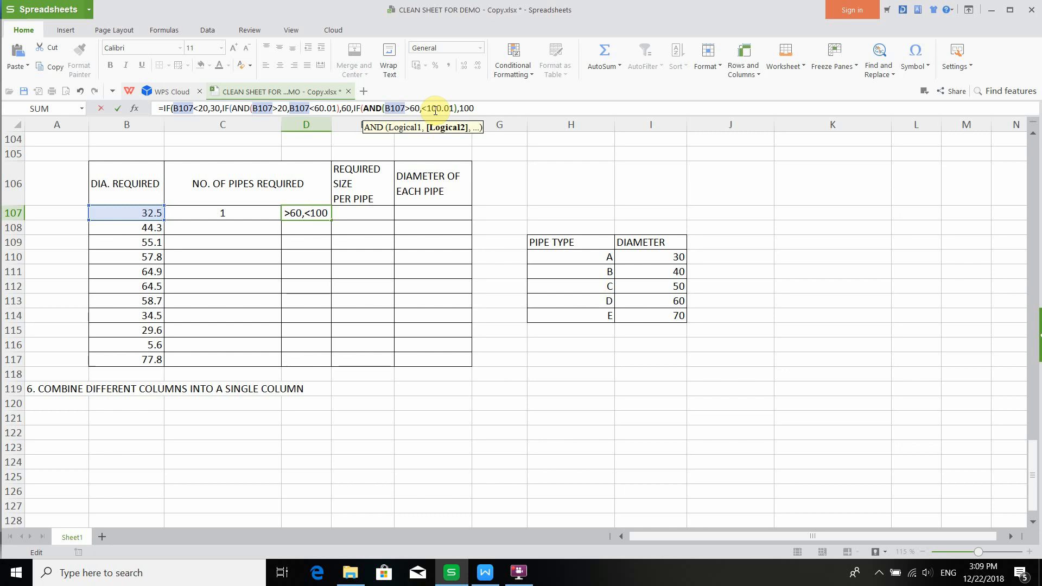
pyautogui.write('B107')
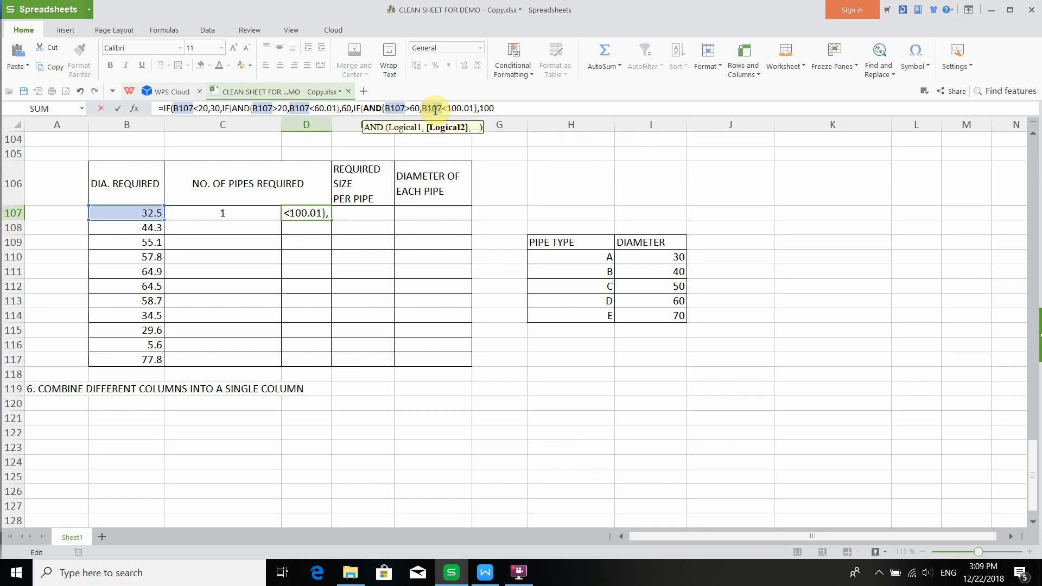
# - Change the first test to B107<50 returning "1" and the second AND range to >50 and <100.01
pyautogui.click(202, 109)
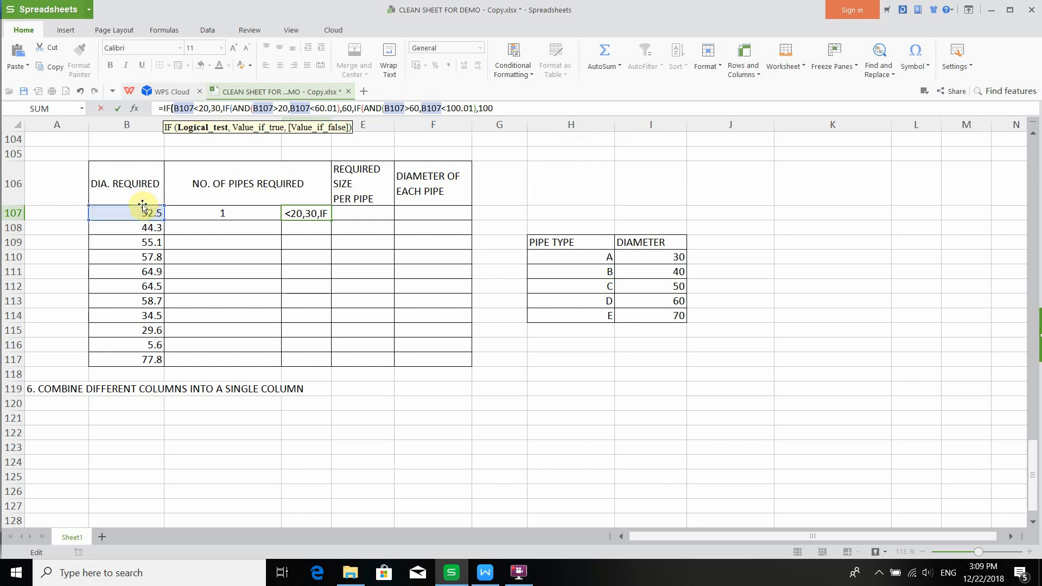
pyautogui.press('BackSpace')
pyautogui.write('5')
pyautogui.click(220, 109)
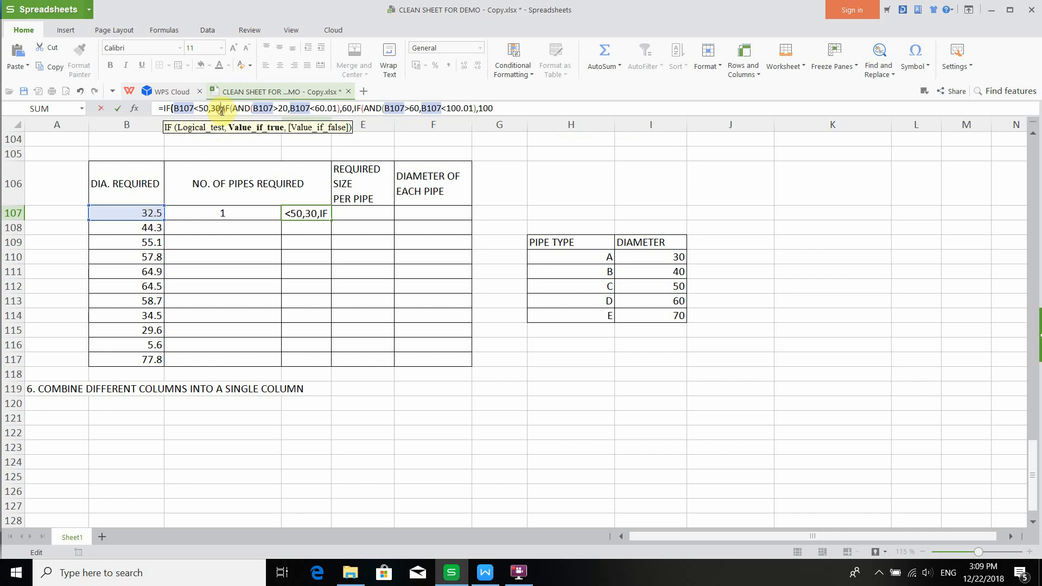
pyautogui.press('BackSpace')
pyautogui.press('BackSpace')
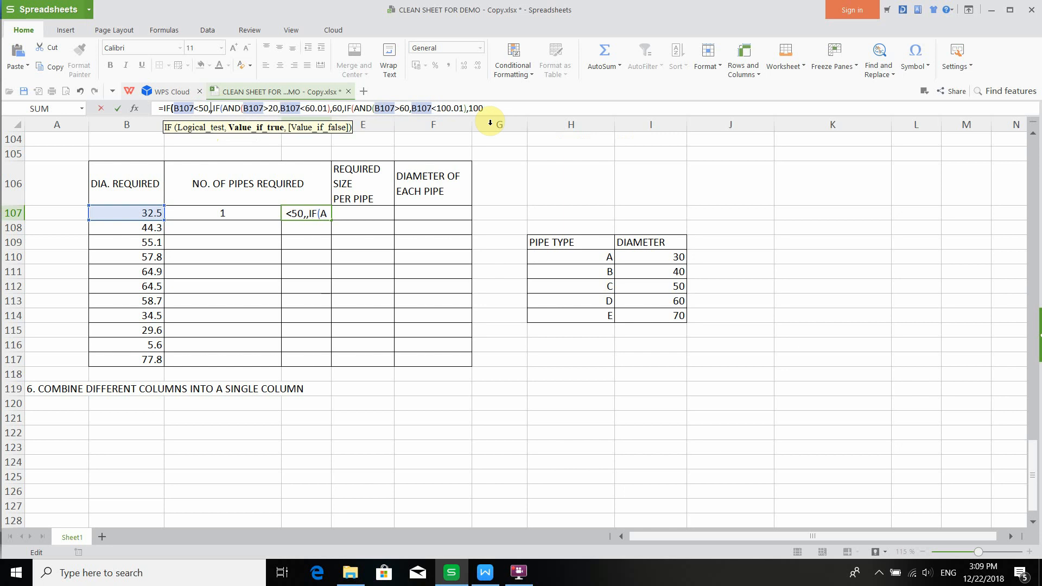
pyautogui.write('"1"')
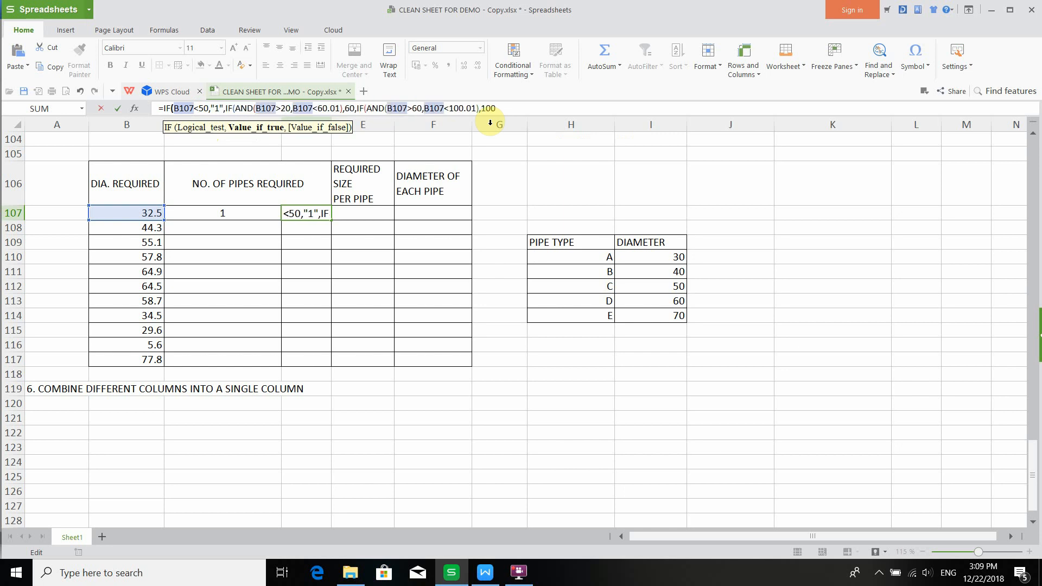
pyautogui.click(285, 110)
pyautogui.press('BackSpace')
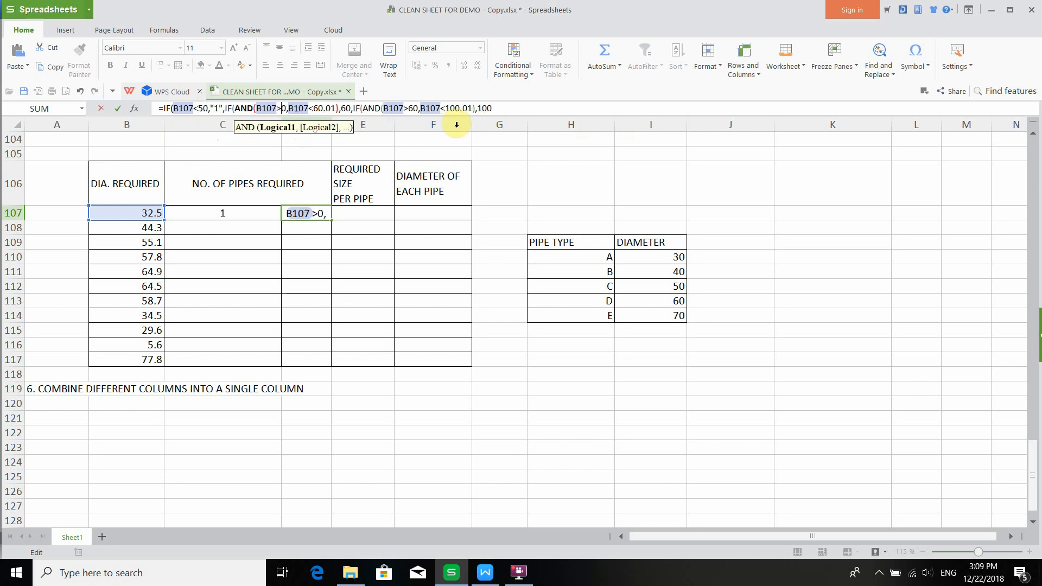
pyautogui.write('5')
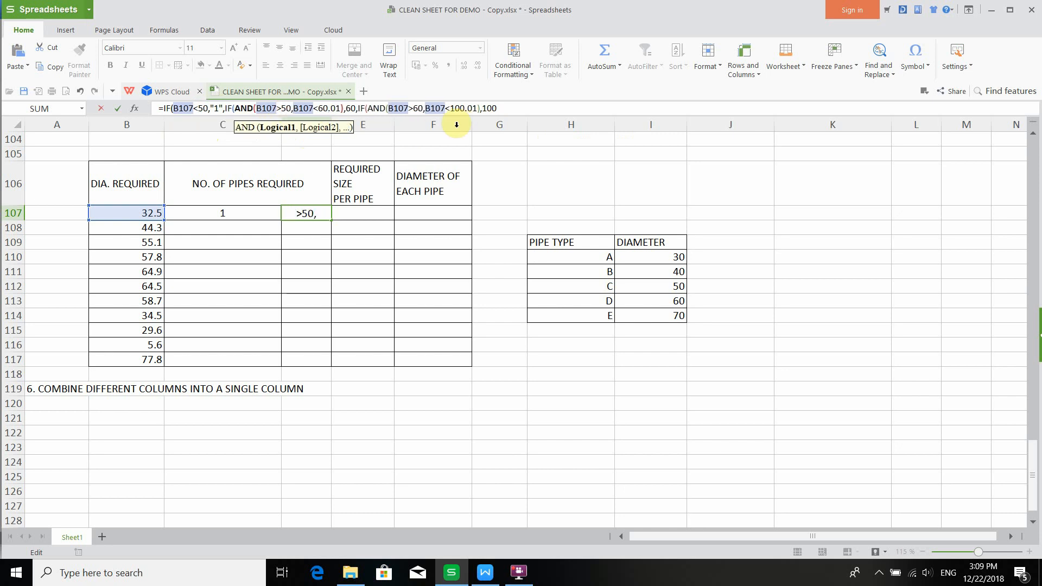
pyautogui.click(325, 109)
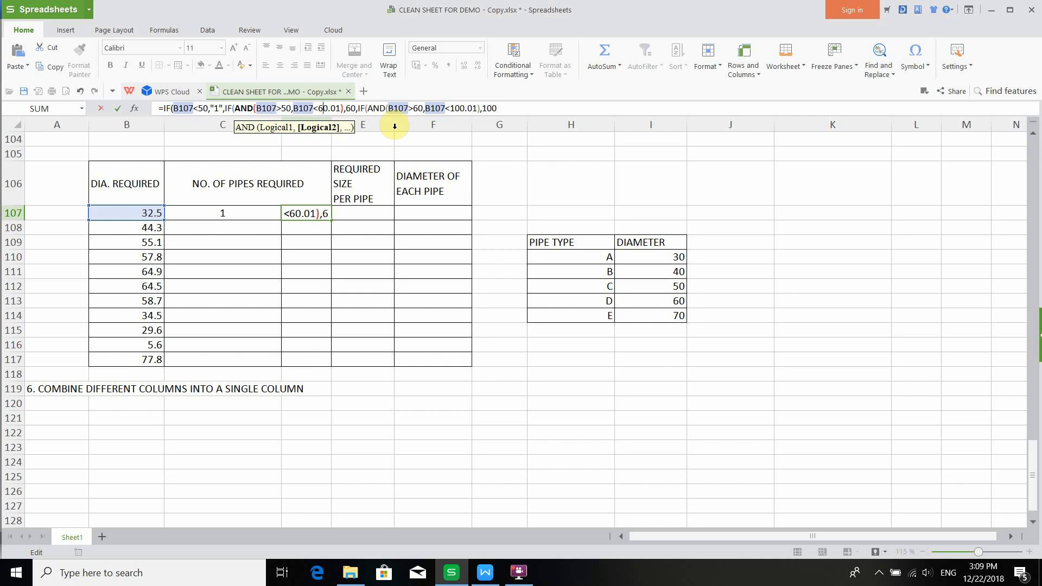
pyautogui.press('BackSpace')
pyautogui.write('10')
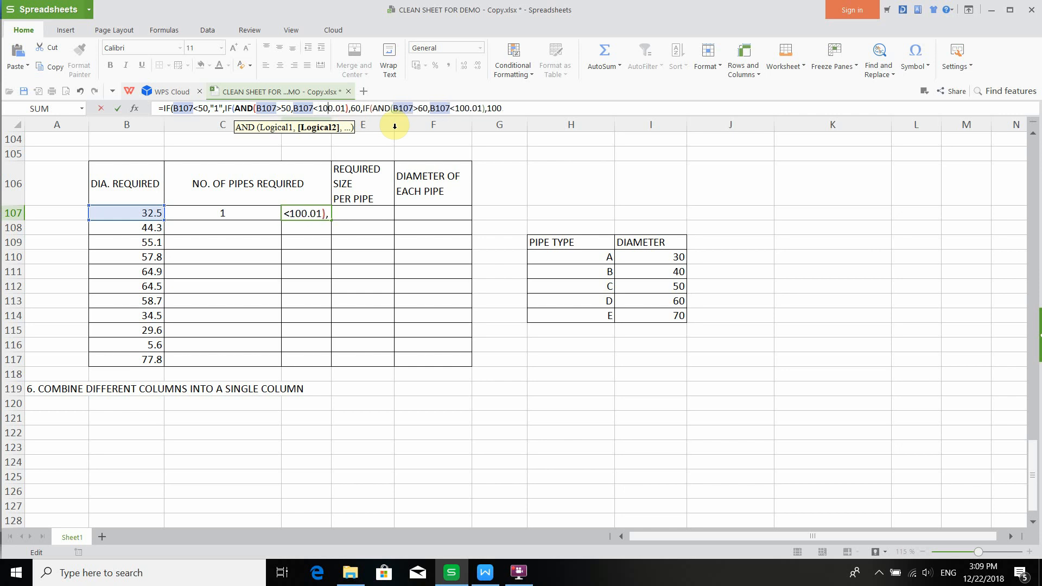
# - Set the second result to "2", the third range to >100 and <200.01 returning "3", close the brackets and confirm
pyautogui.click(361, 107)
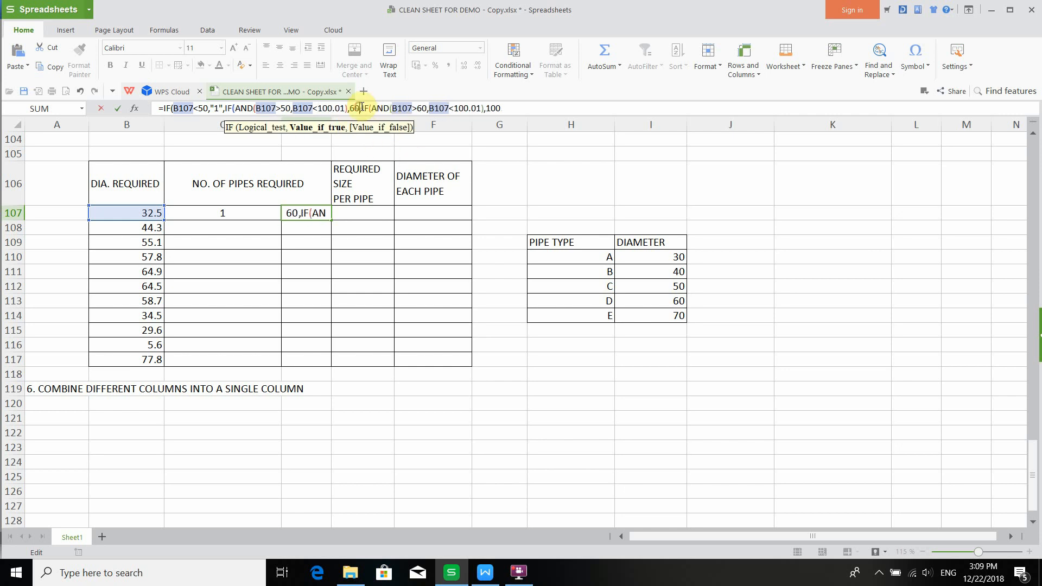
pyautogui.press('BackSpace')
pyautogui.press('BackSpace')
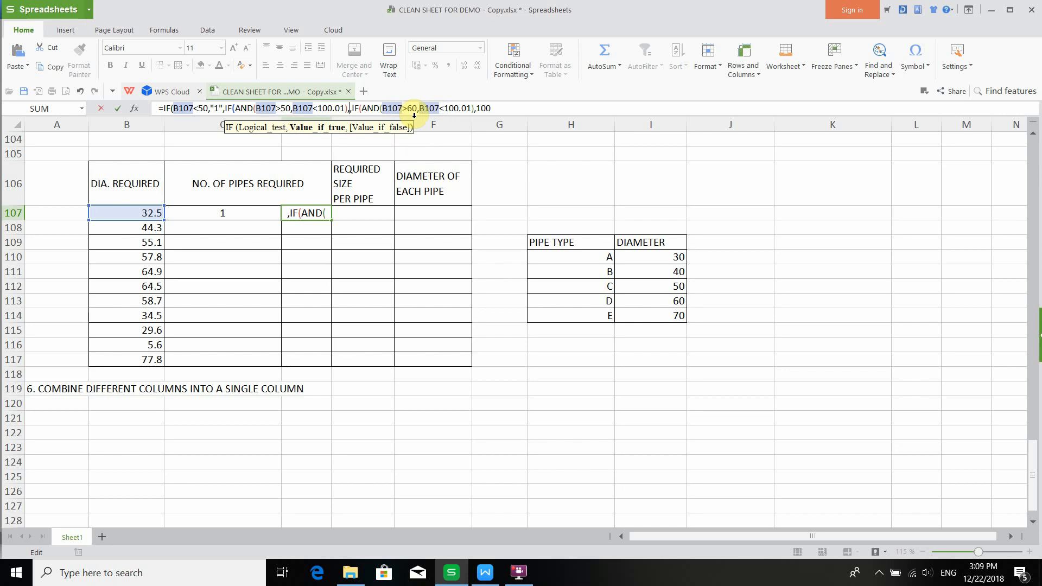
pyautogui.write('"2",')
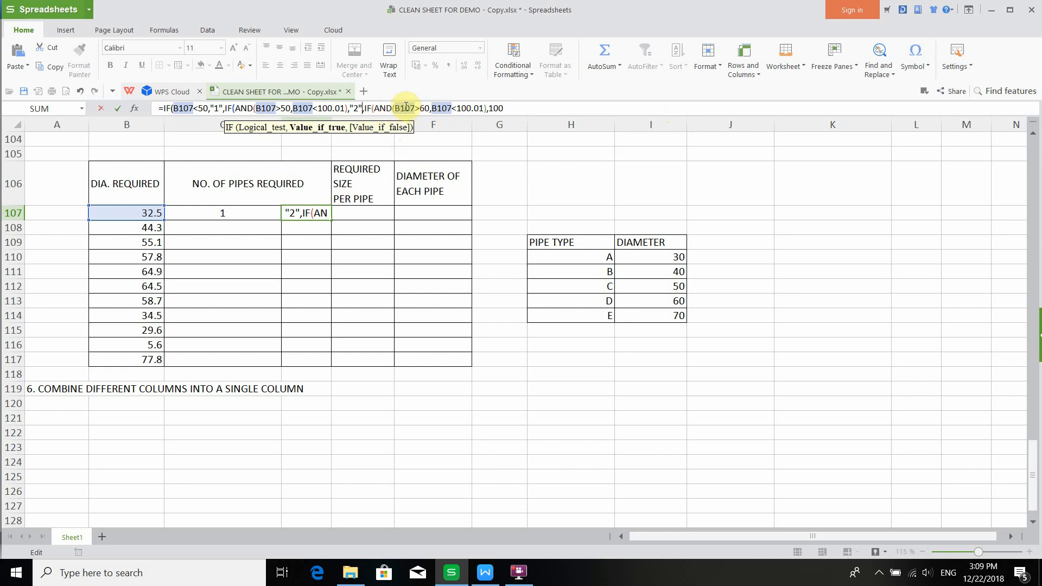
pyautogui.click(425, 108)
pyautogui.press('BackSpace')
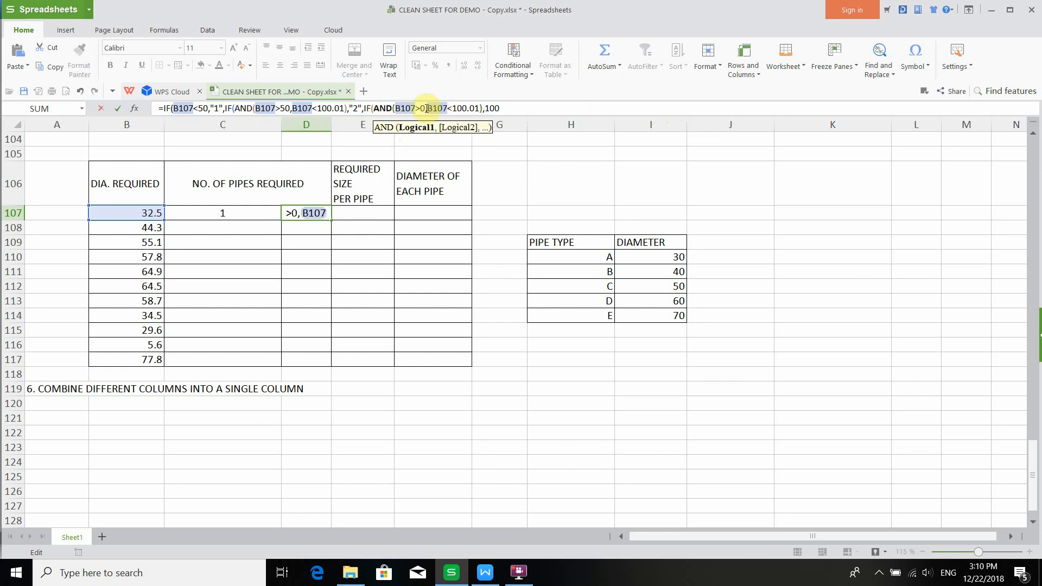
pyautogui.write('10')
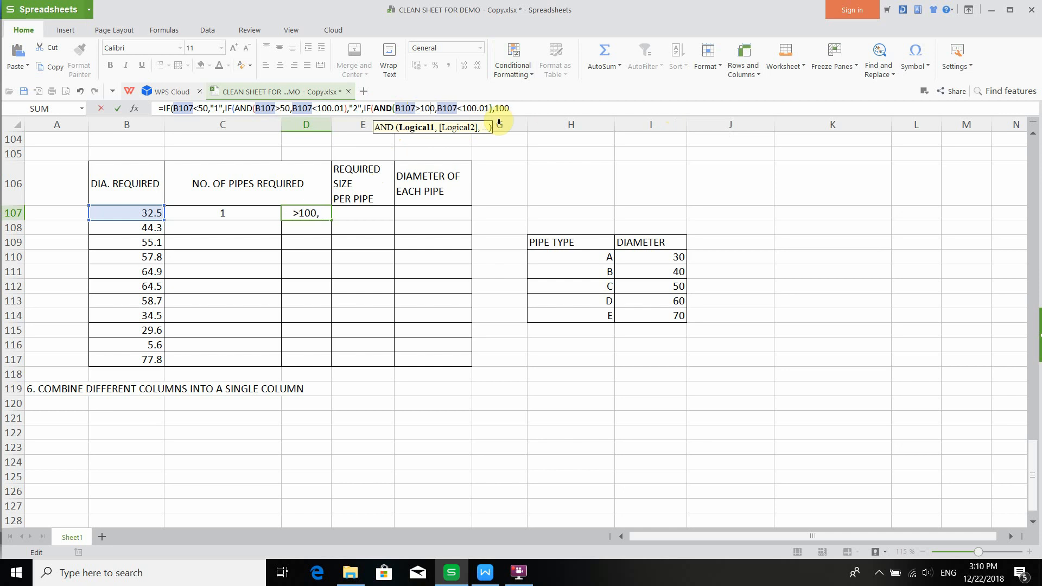
pyautogui.click(467, 106)
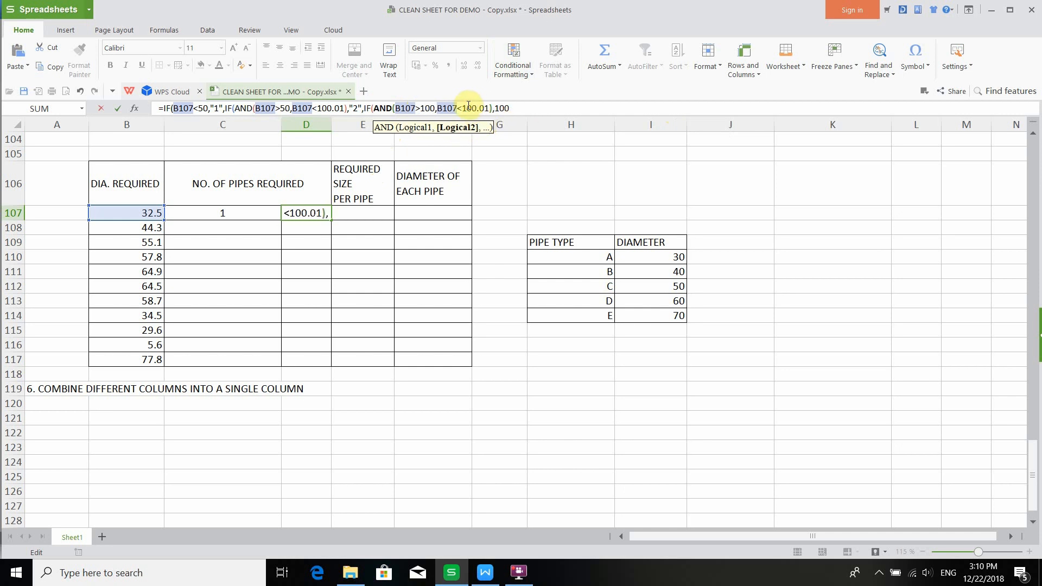
pyautogui.write('2')
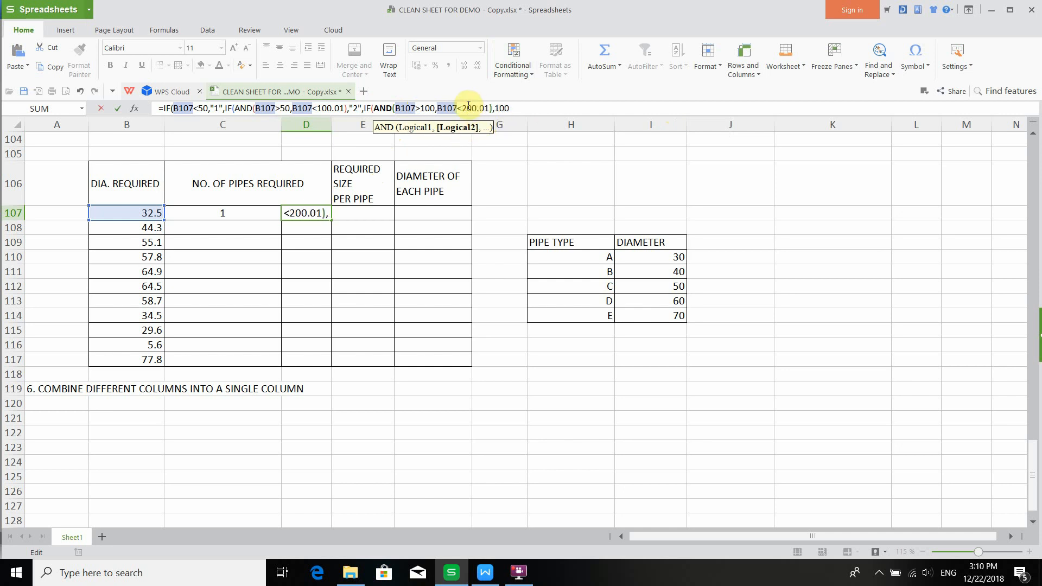
pyautogui.click(517, 107)
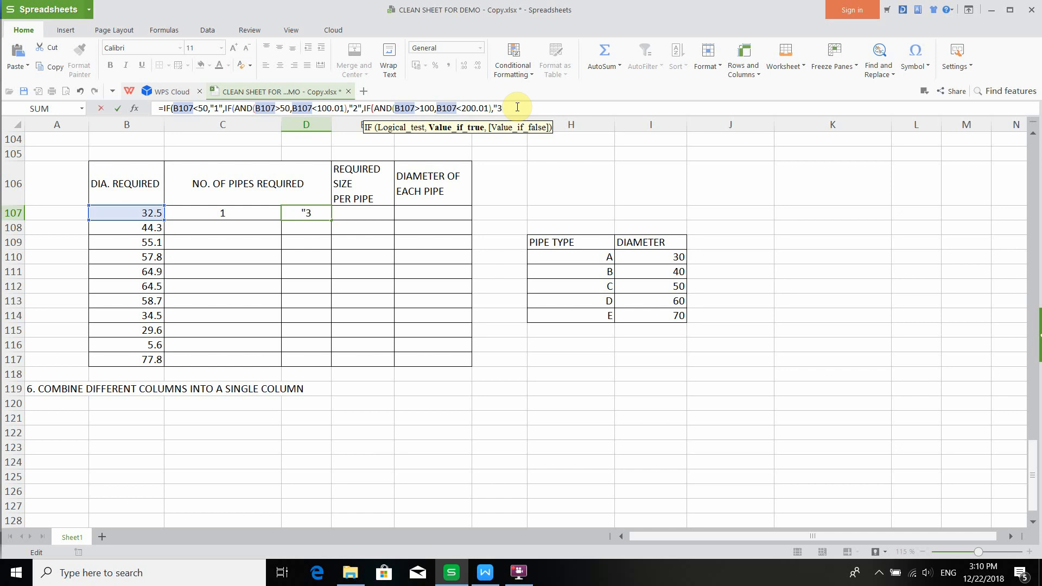
pyautogui.write(')))')
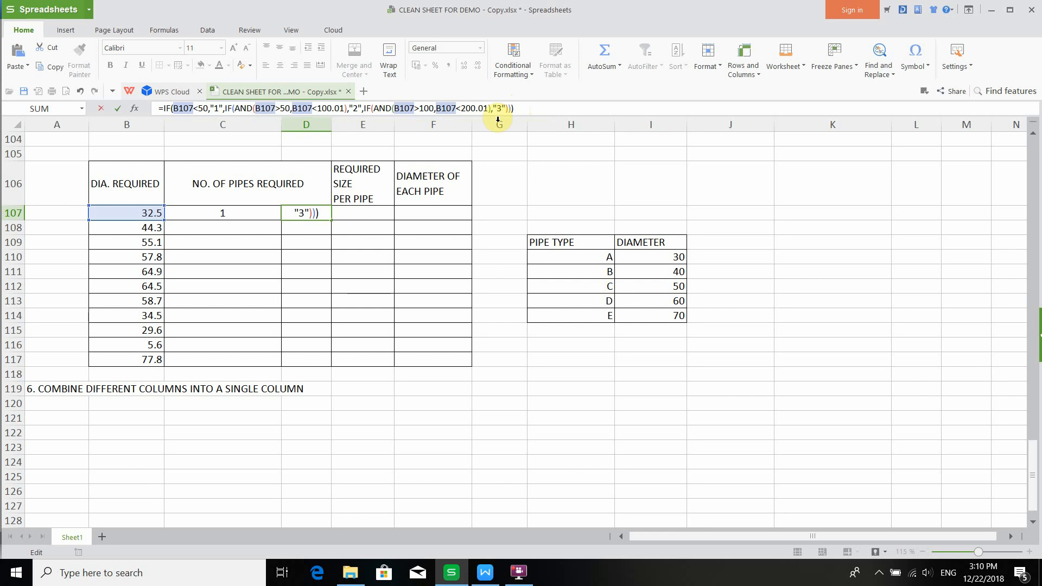
pyautogui.click(514, 109)
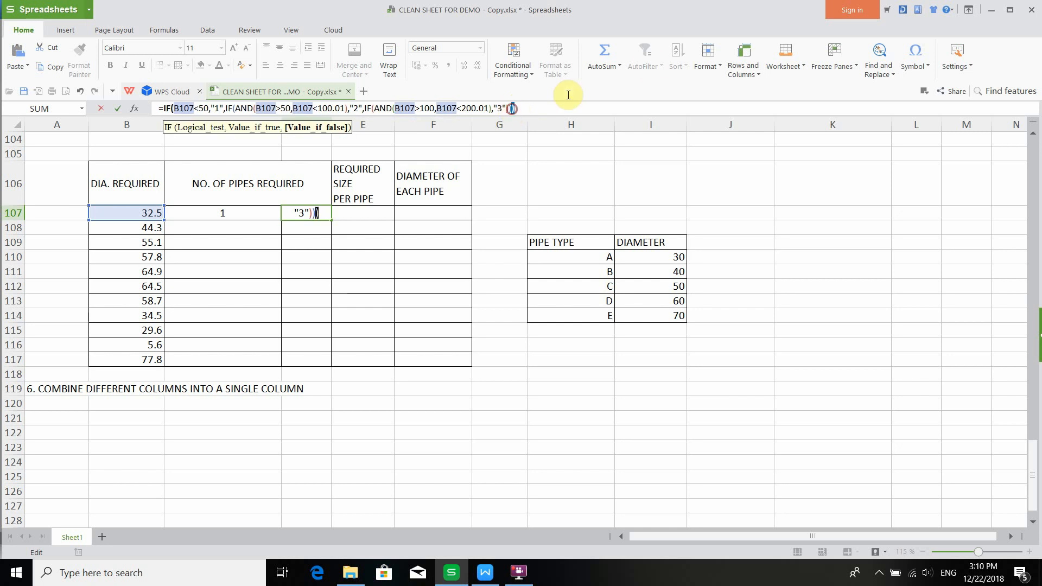
pyautogui.press('Return')
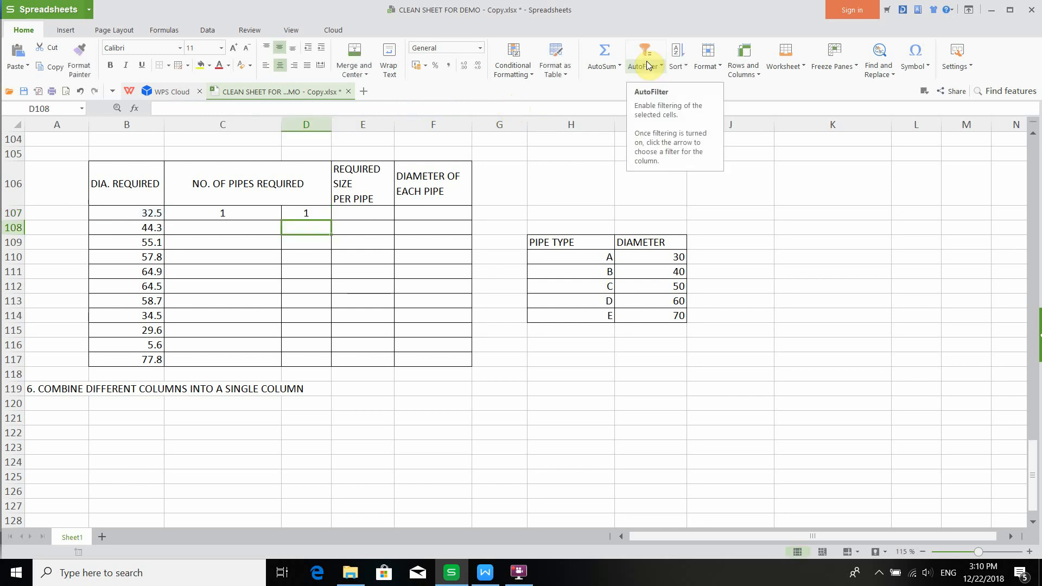
# - Compare the formulas in C107 and D107 and inspect the diameter value in B107
pyautogui.click(325, 214)
pyautogui.click(238, 217)
pyautogui.click(298, 217)
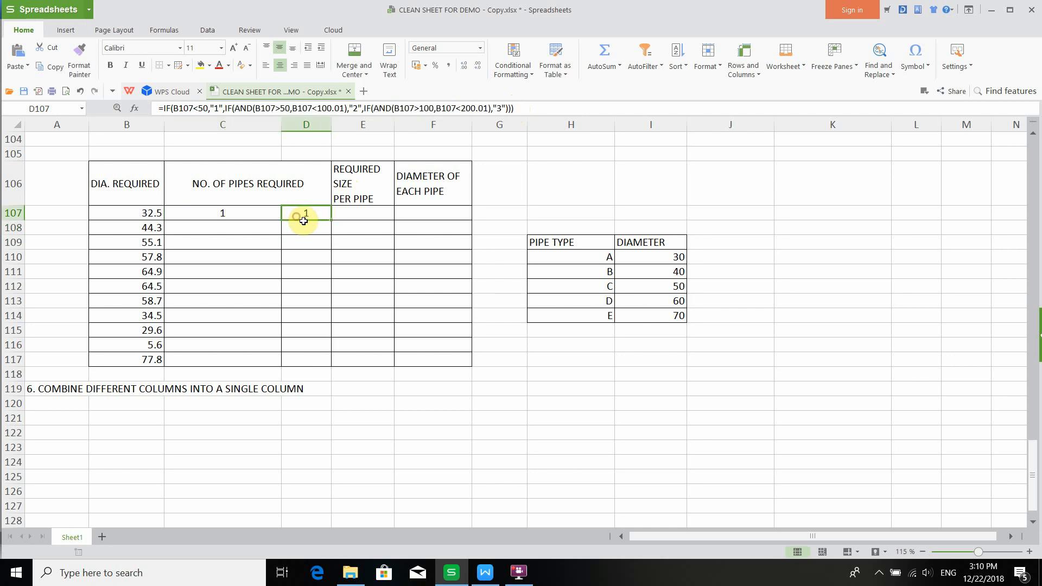
pyautogui.click(261, 218)
pyautogui.click(318, 218)
pyautogui.click(223, 223)
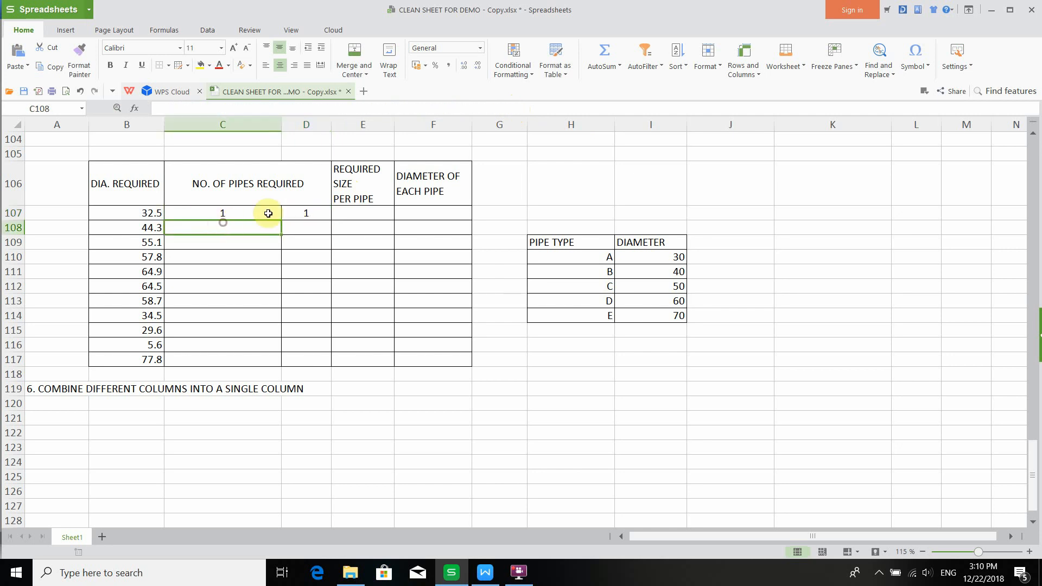
pyautogui.click(293, 212)
pyautogui.click(250, 212)
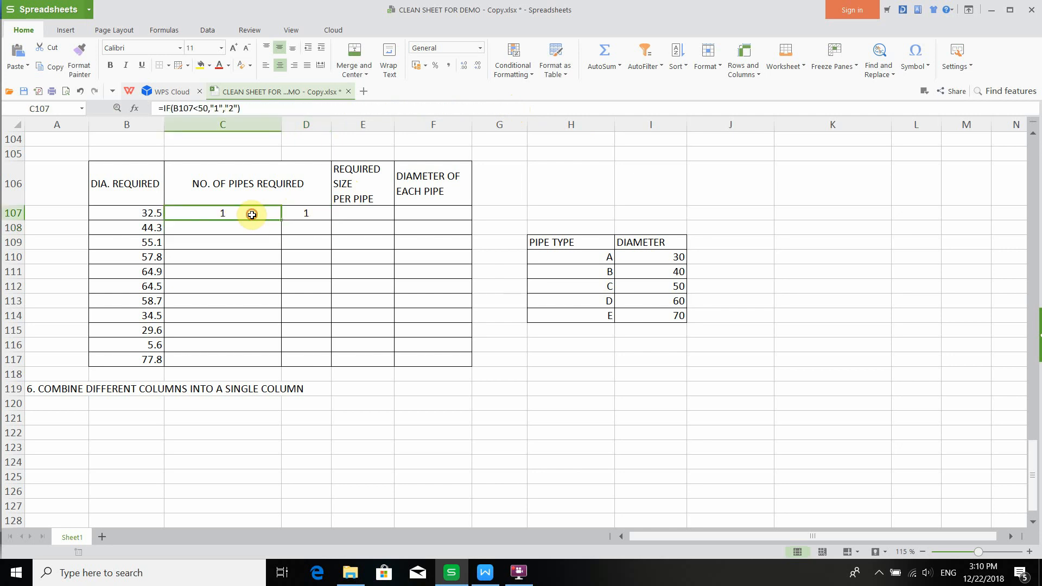
pyautogui.click(142, 212)
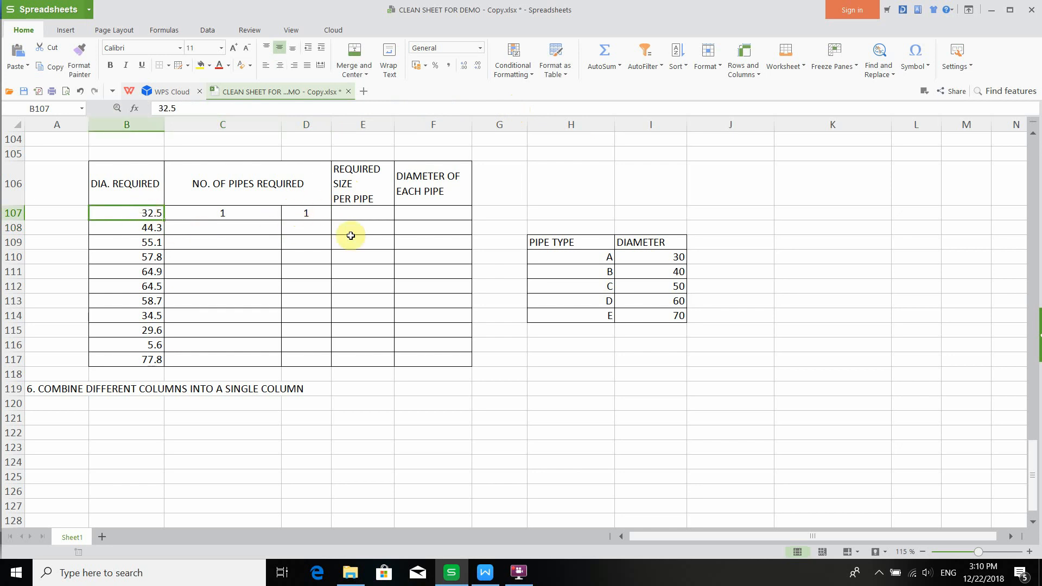
# - Enter 125 as a test diameter in B107
pyautogui.write('125')
pyautogui.press('Return')
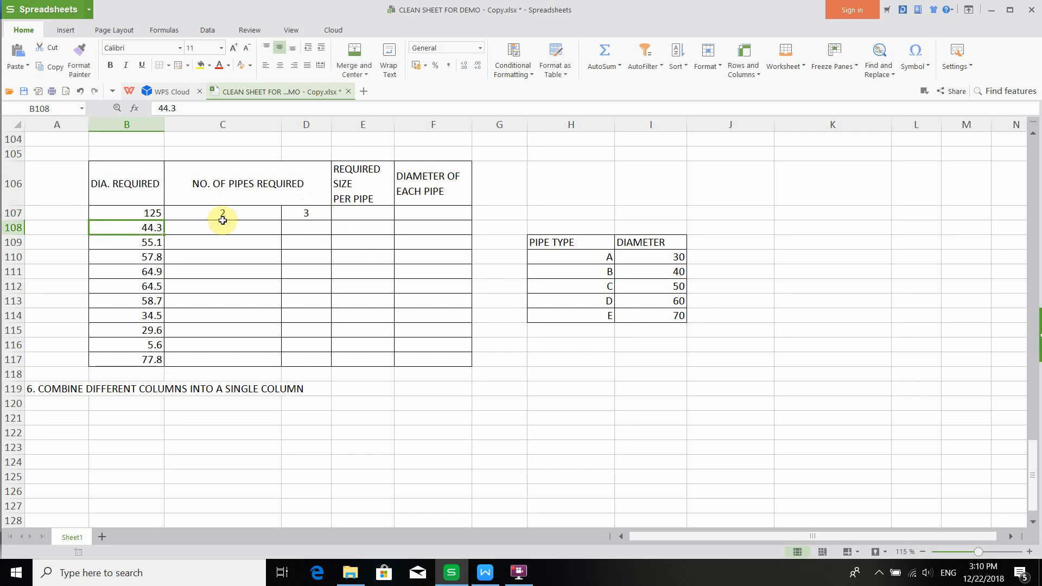
# - Inspect D107's formula and compare it with the IF formulas in the tutorial document
pyautogui.click(309, 212)
pyautogui.click(420, 109)
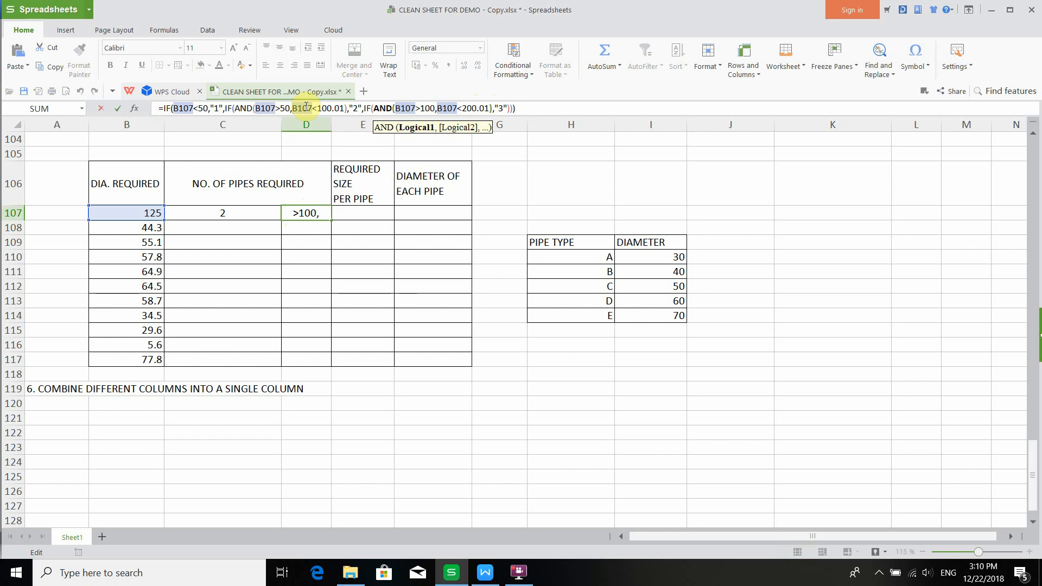
pyautogui.click(485, 571)
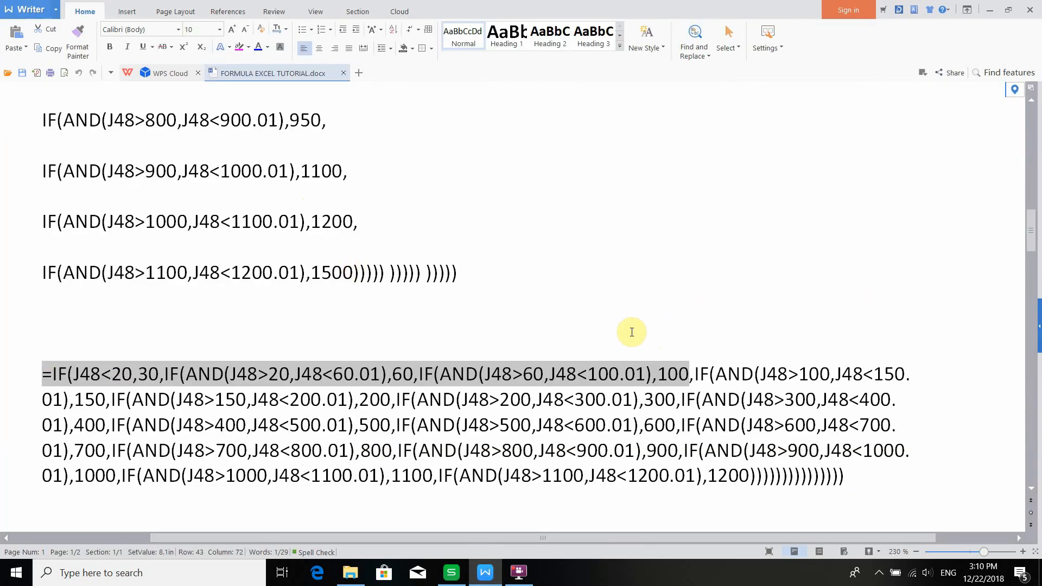
pyautogui.scroll(6, 627, 333)
pyautogui.scroll(7, 627, 333)
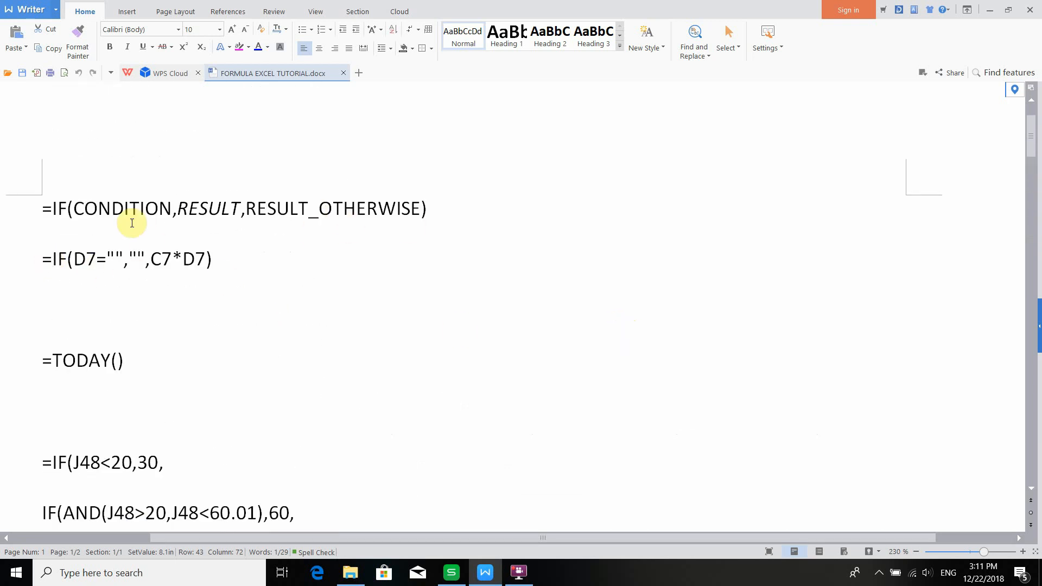
pyautogui.scroll(-6, 434, 250)
pyautogui.scroll(-8, 434, 266)
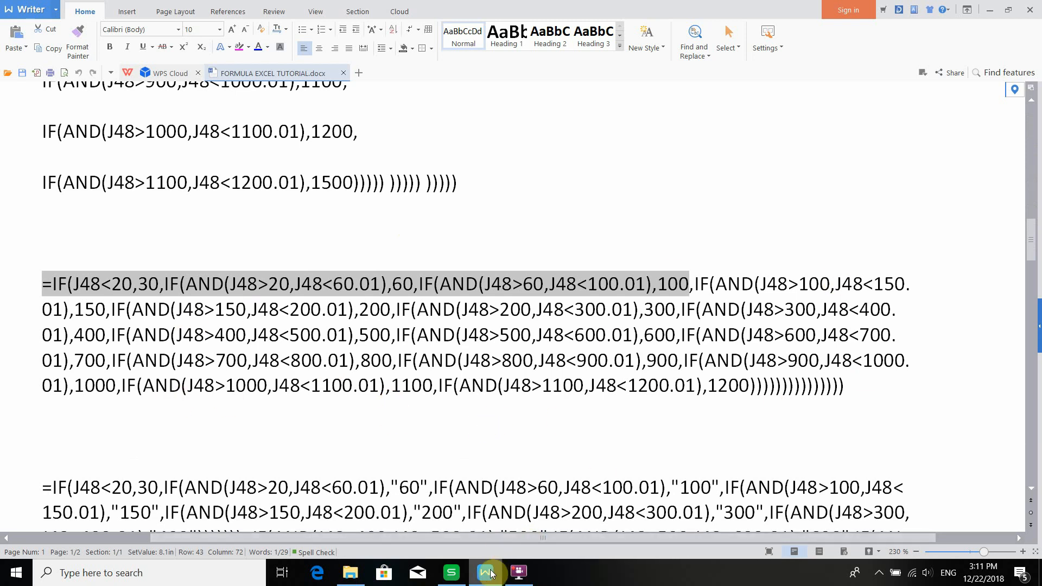
pyautogui.click(450, 572)
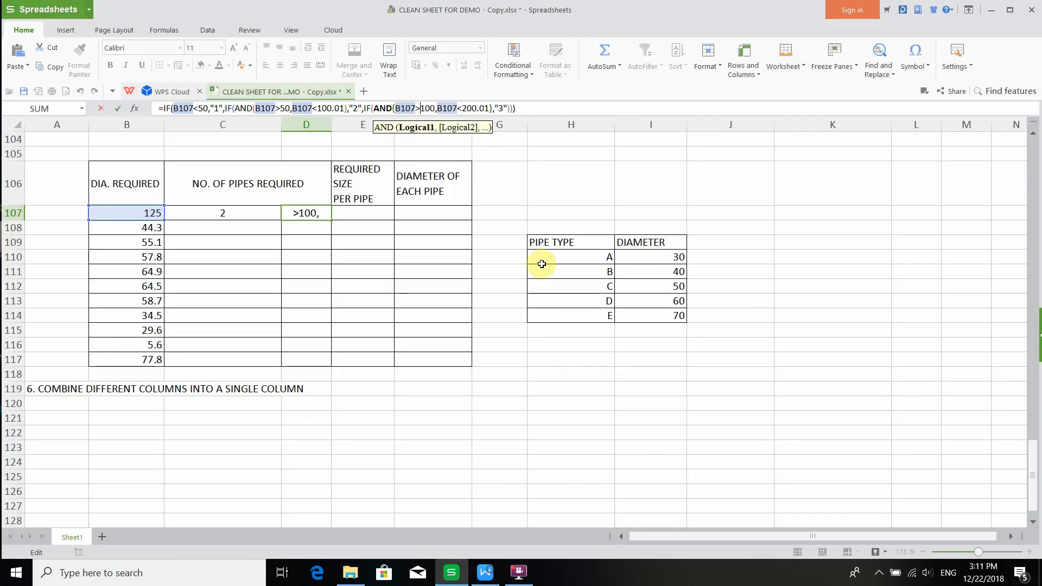
pyautogui.press('Return')
# - Undo the test diameter entered in B107
pyautogui.click(316, 214)
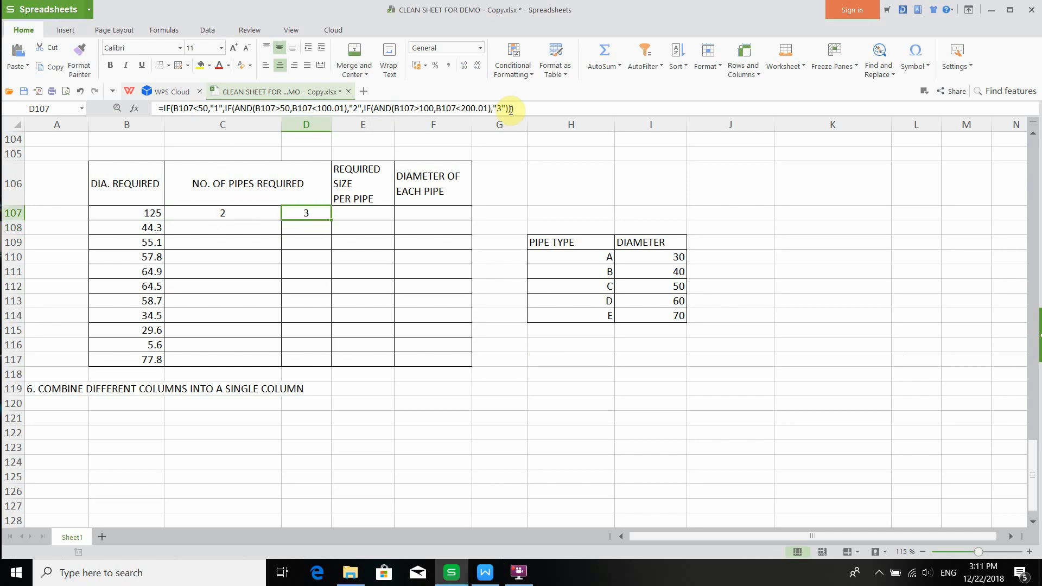
pyautogui.click(149, 213)
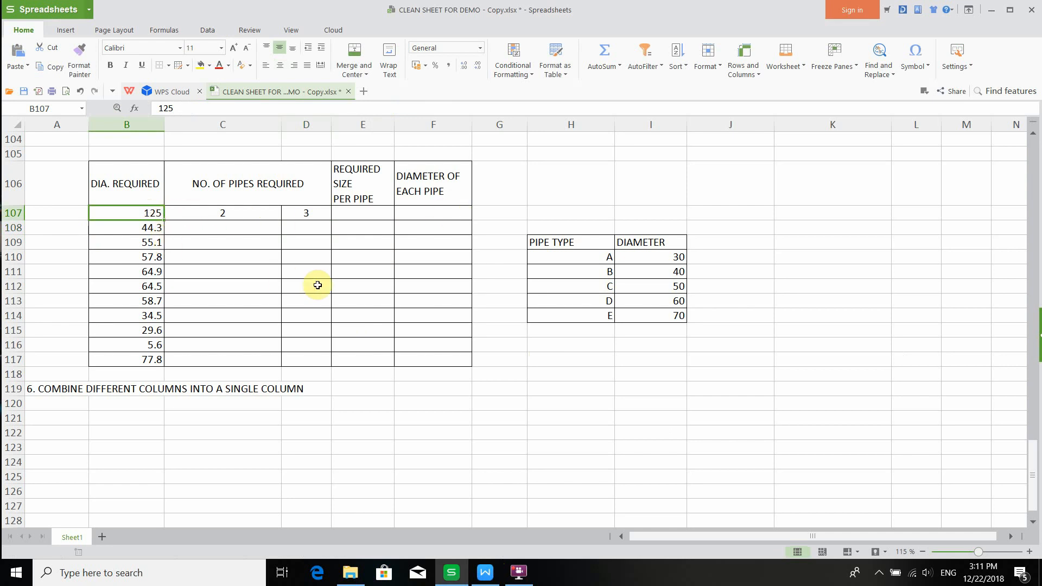
pyautogui.press('Right')
pyautogui.press('Right')
pyautogui.hotkey('ctrl', 'z')
# - Copy the INDEX/MATCH closest-diameter formula from the tutorial document and paste it into E107
pyautogui.click(356, 213)
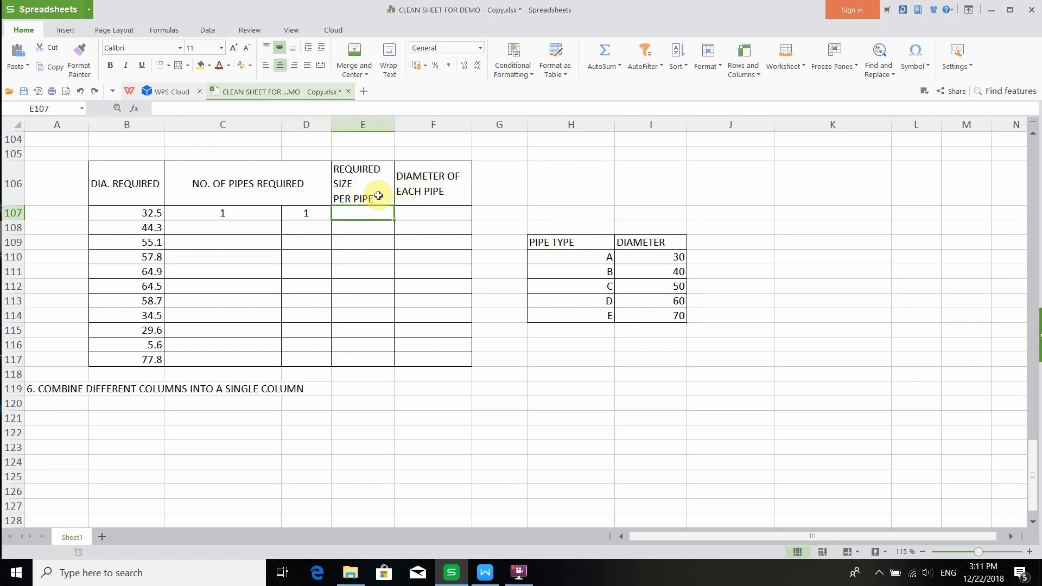
pyautogui.click(485, 573)
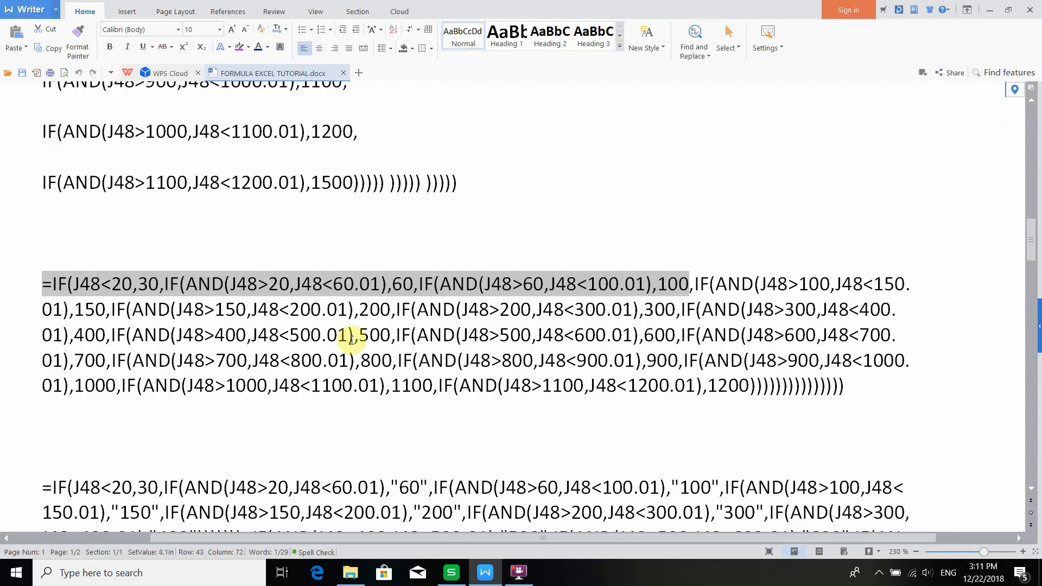
pyautogui.scroll(-15, 352, 339)
pyautogui.scroll(3, 370, 323)
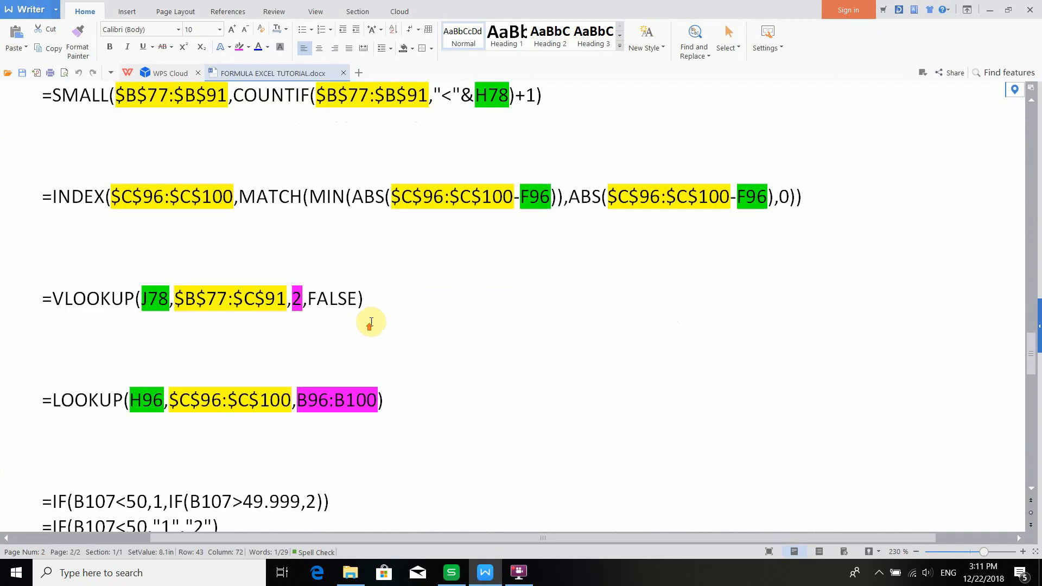
pyautogui.moveTo(45, 202); pyautogui.dragTo(804, 201)
pyautogui.hotkey('ctrl', 'c')
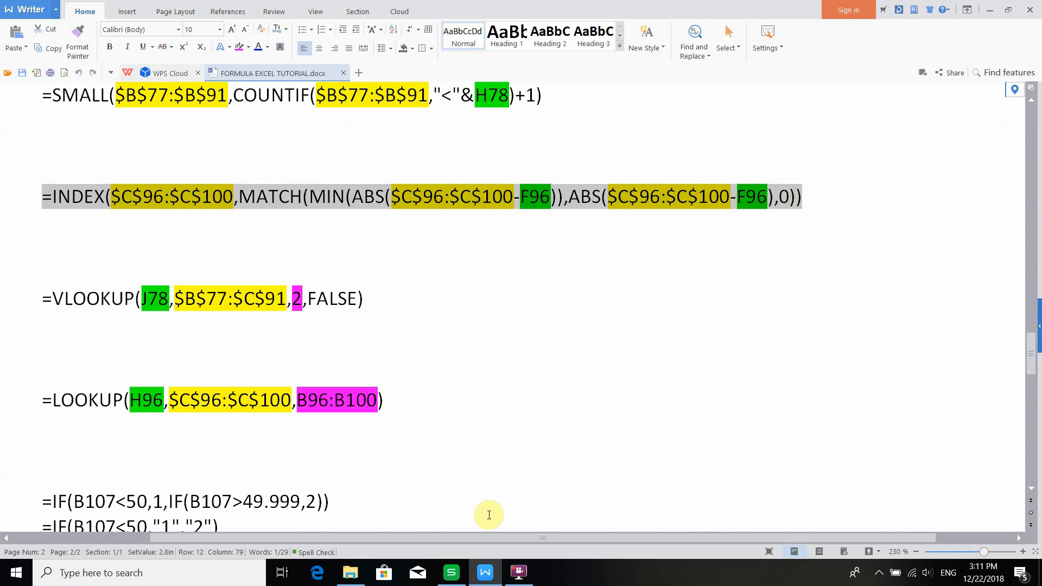
pyautogui.click(450, 571)
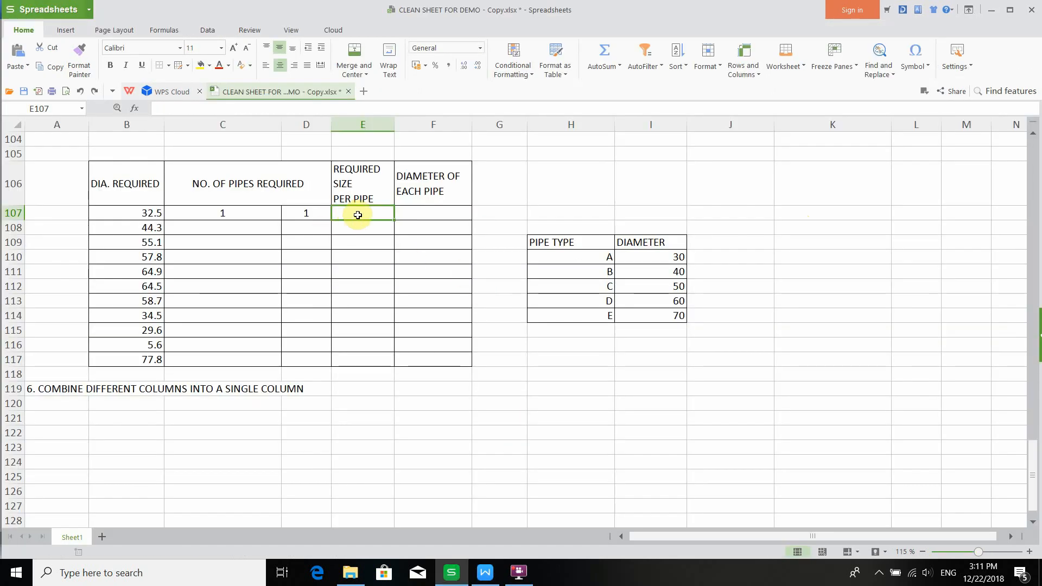
pyautogui.click(357, 111)
pyautogui.hotkey('ctrl', 'v')
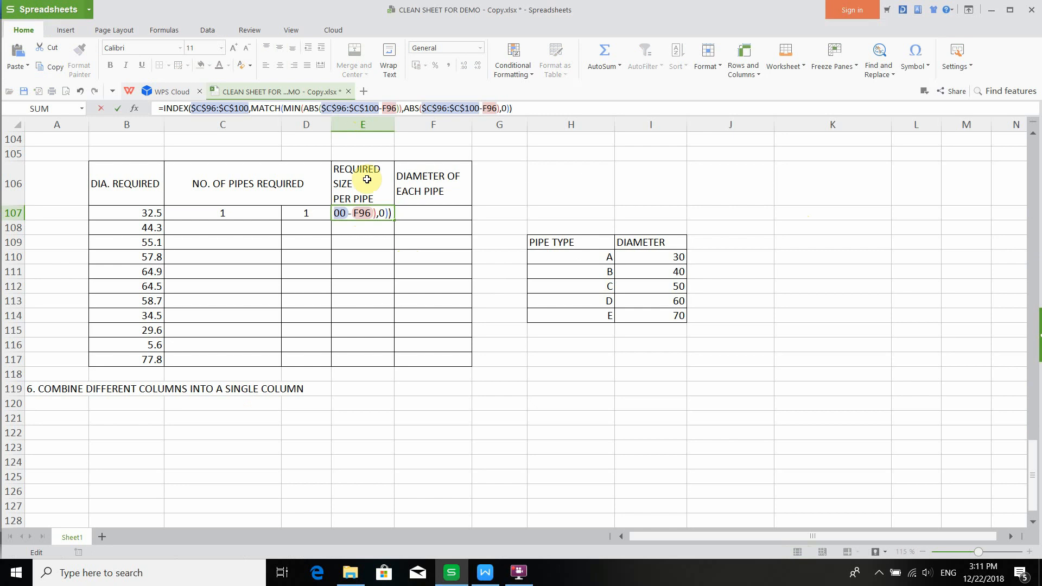
# - Replace both F96 references in the pasted formula with B107
pyautogui.moveTo(398, 107); pyautogui.dragTo(386, 108)
pyautogui.press('BackSpace')
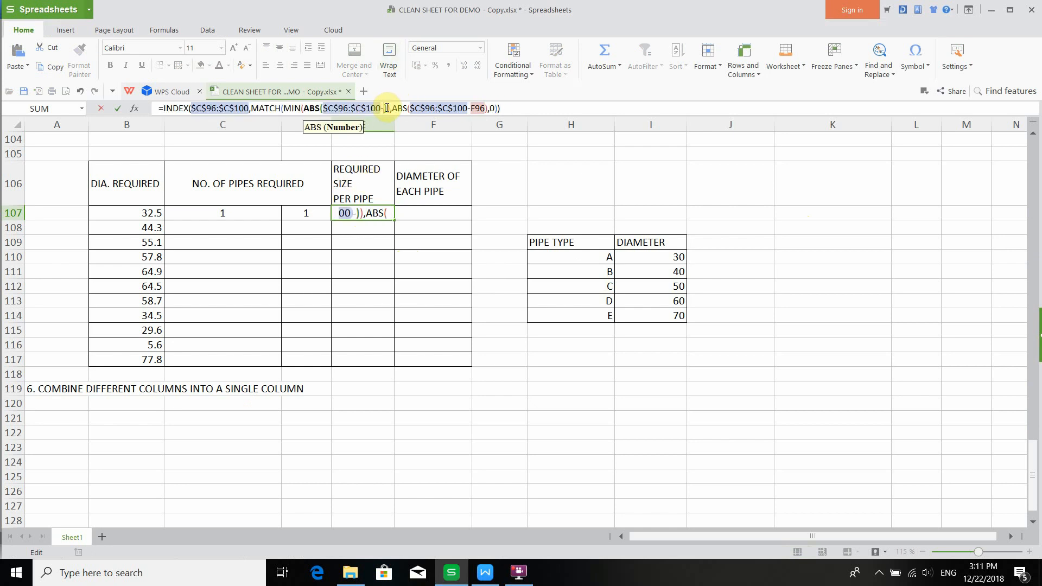
pyautogui.click(156, 214)
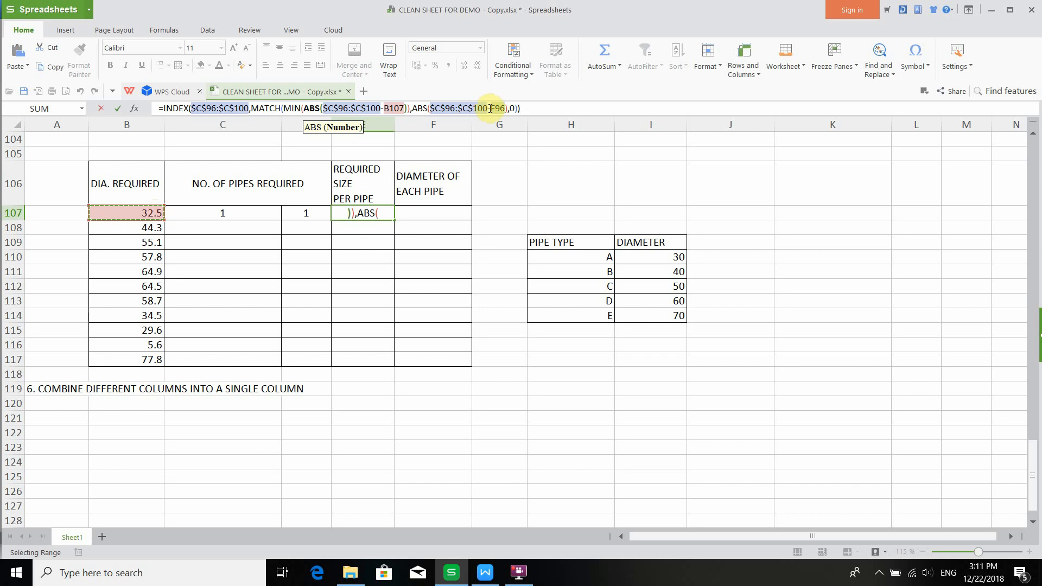
pyautogui.moveTo(506, 108); pyautogui.dragTo(494, 107)
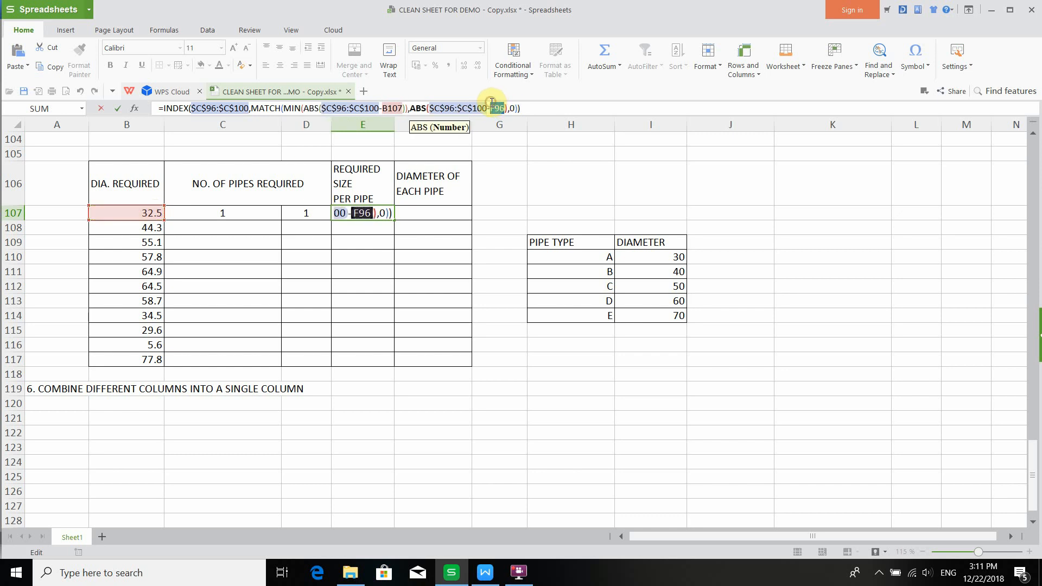
pyautogui.click(103, 214)
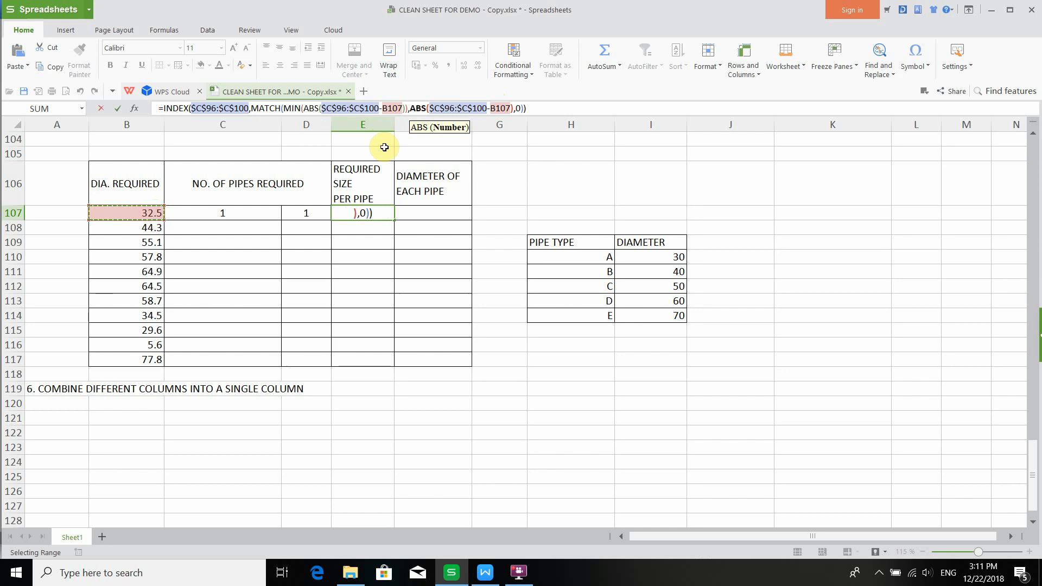
pyautogui.scroll(4, 407, 169)
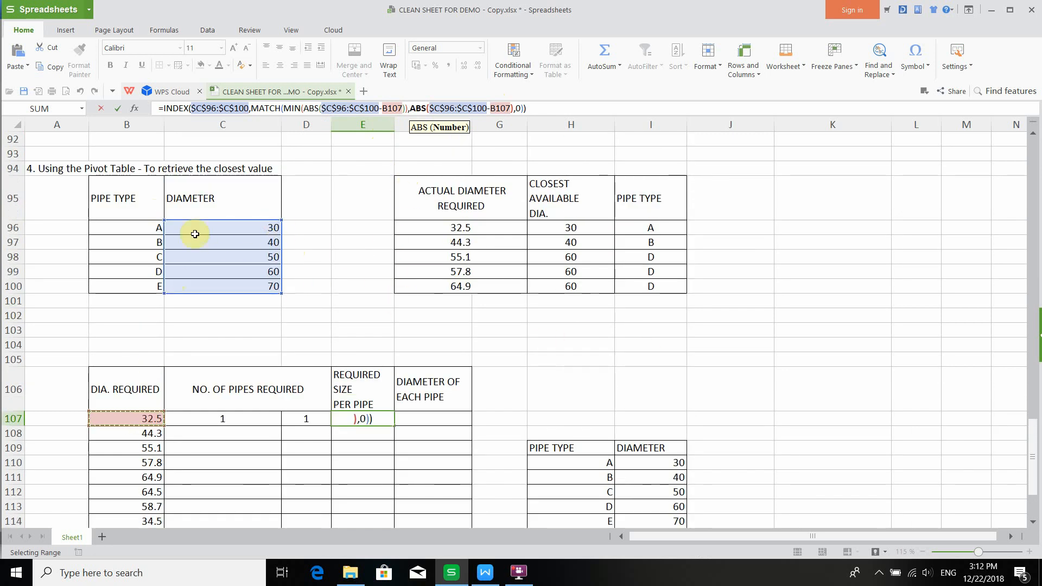
pyautogui.scroll(-2, 262, 233)
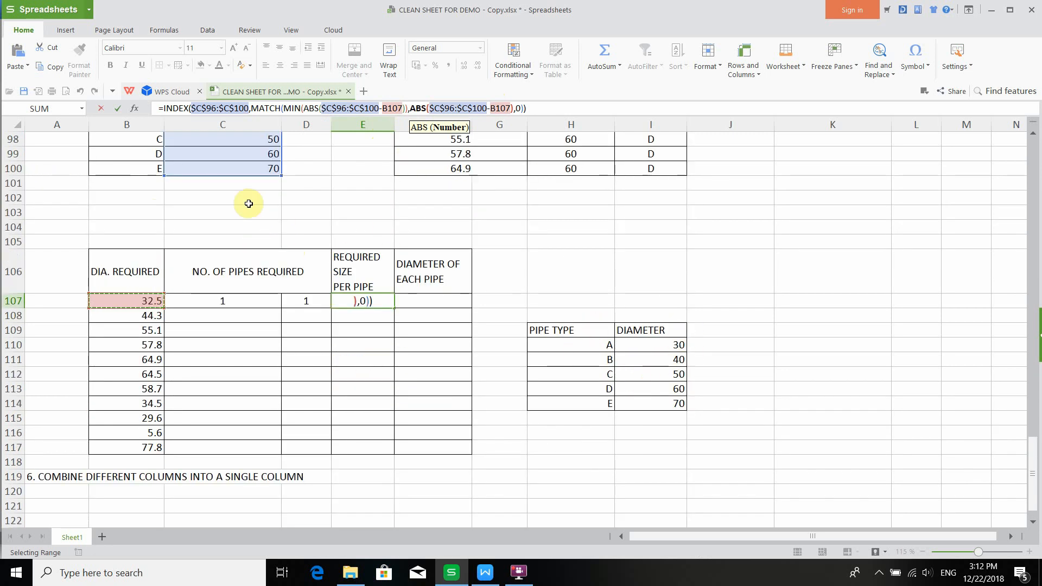
pyautogui.scroll(2, 244, 204)
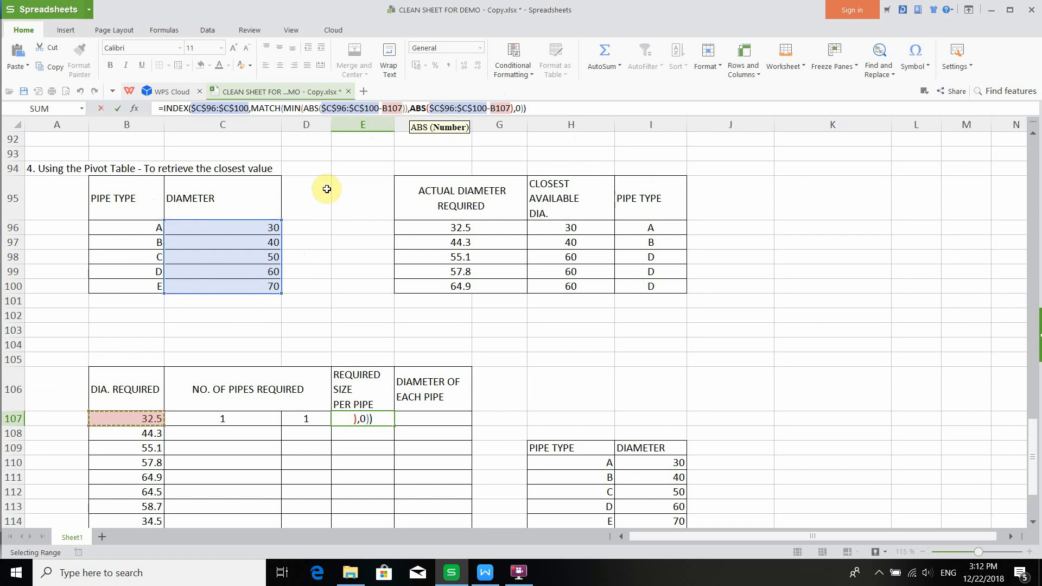
pyautogui.scroll(-2, 381, 240)
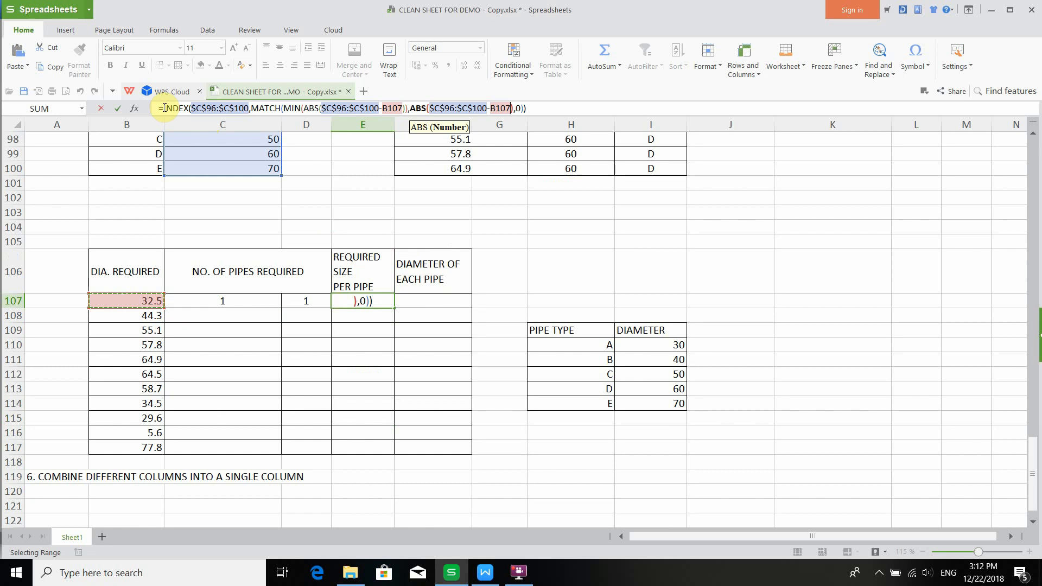
# - Wrap the formula in an IF testing B107>50, with the INDEX expression as the true result
pyautogui.moveTo(164, 108); pyautogui.dragTo(531, 104)
pyautogui.hotkey('ctrl', 'c')
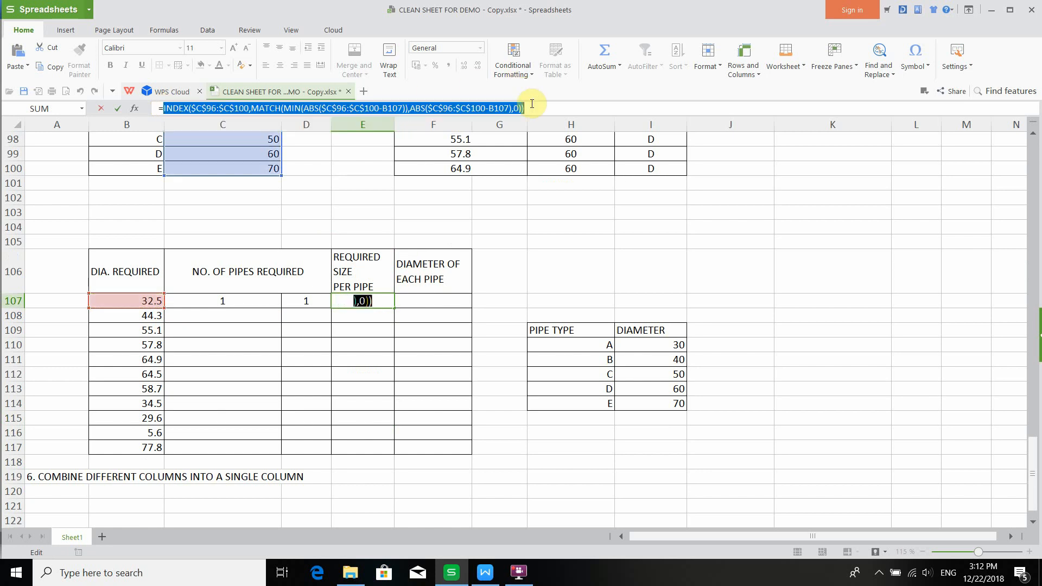
pyautogui.click(163, 109)
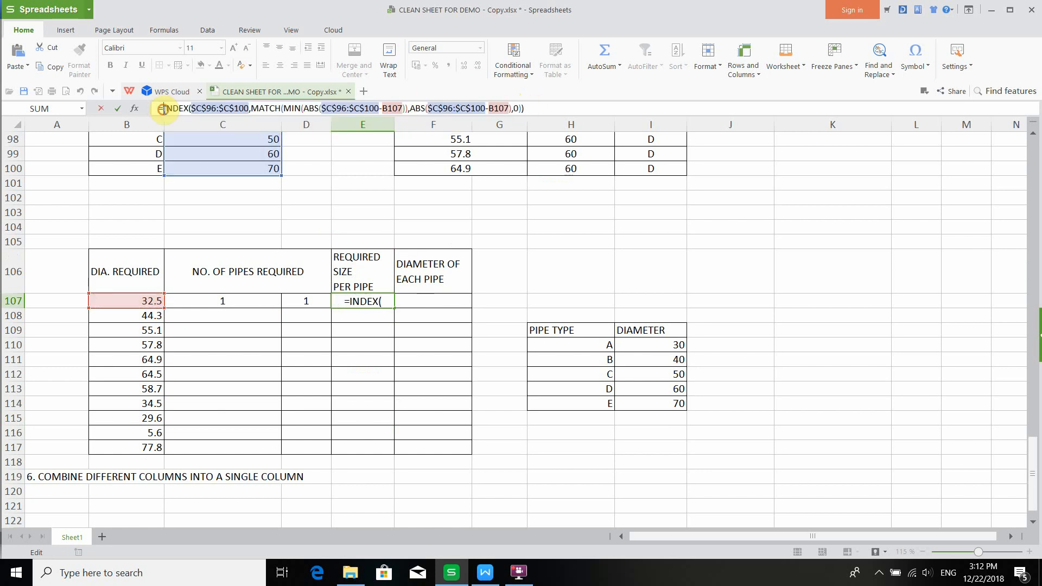
pyautogui.write('IF')
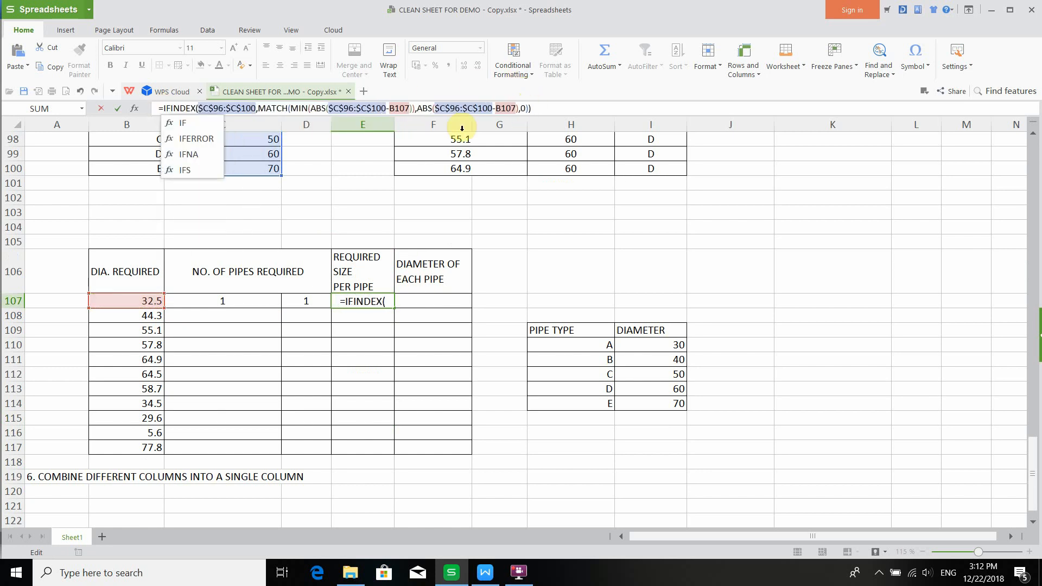
pyautogui.write('(')
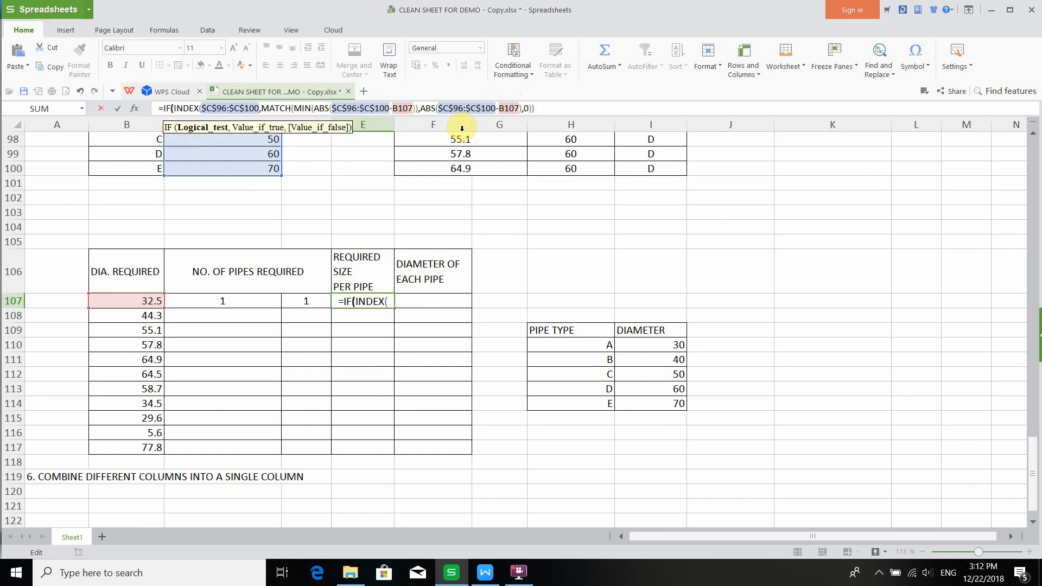
pyautogui.click(146, 299)
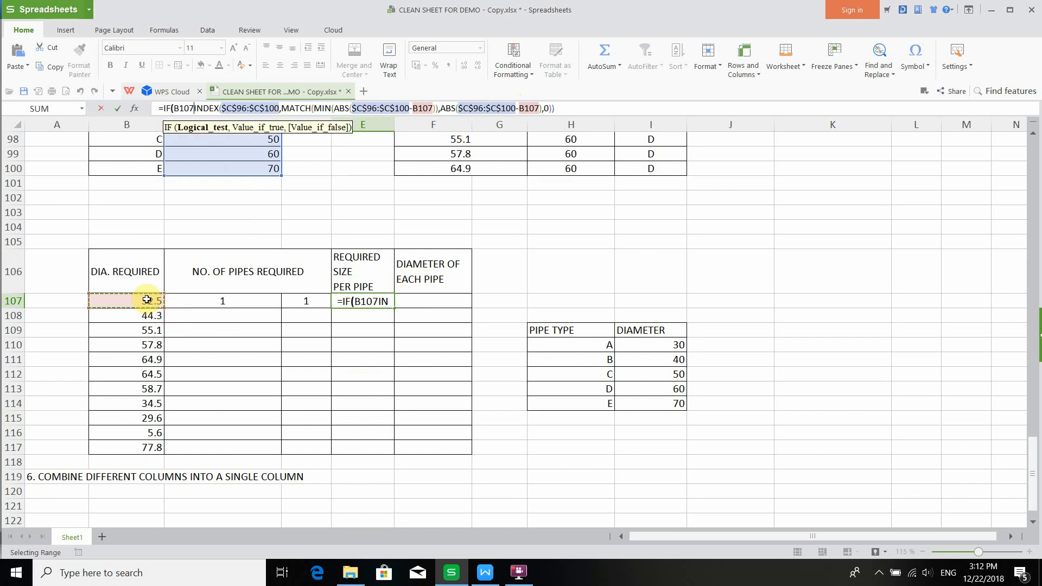
pyautogui.write('>50')
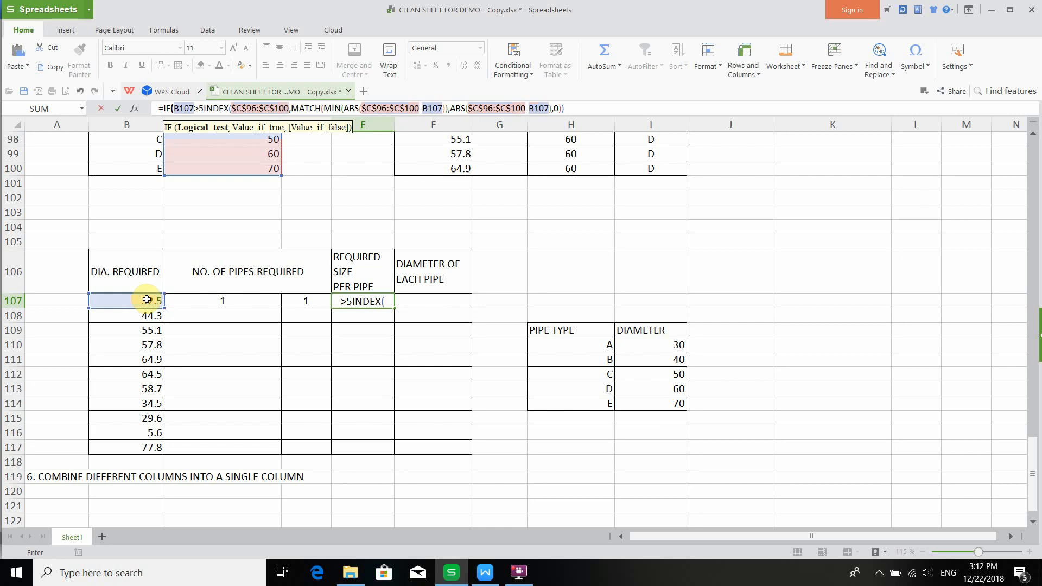
pyautogui.write(',')
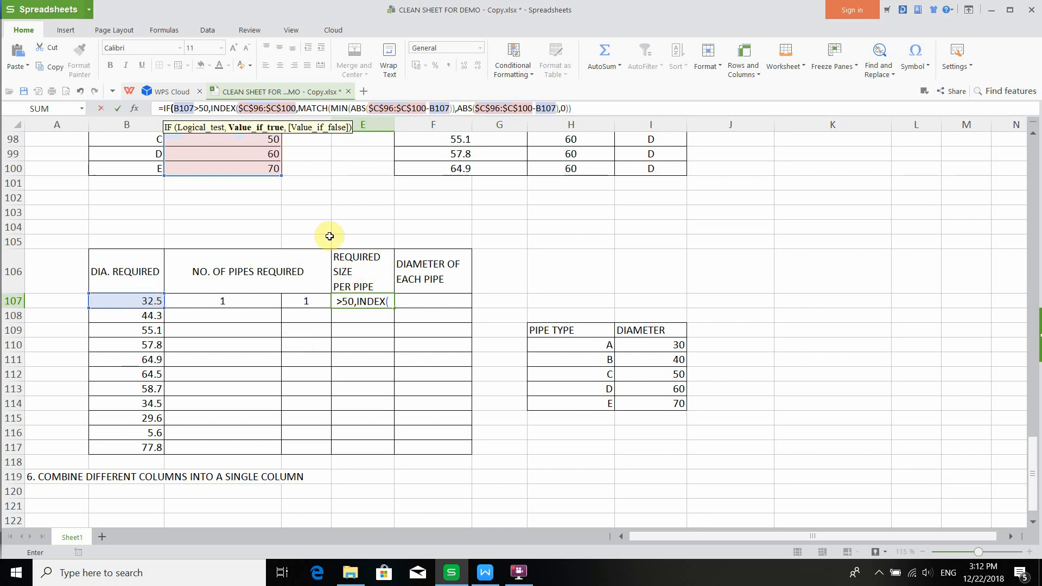
# - Divide the true result by 2 and paste the INDEX expression again as the false result, closing the IF
pyautogui.scroll(2, 243, 203)
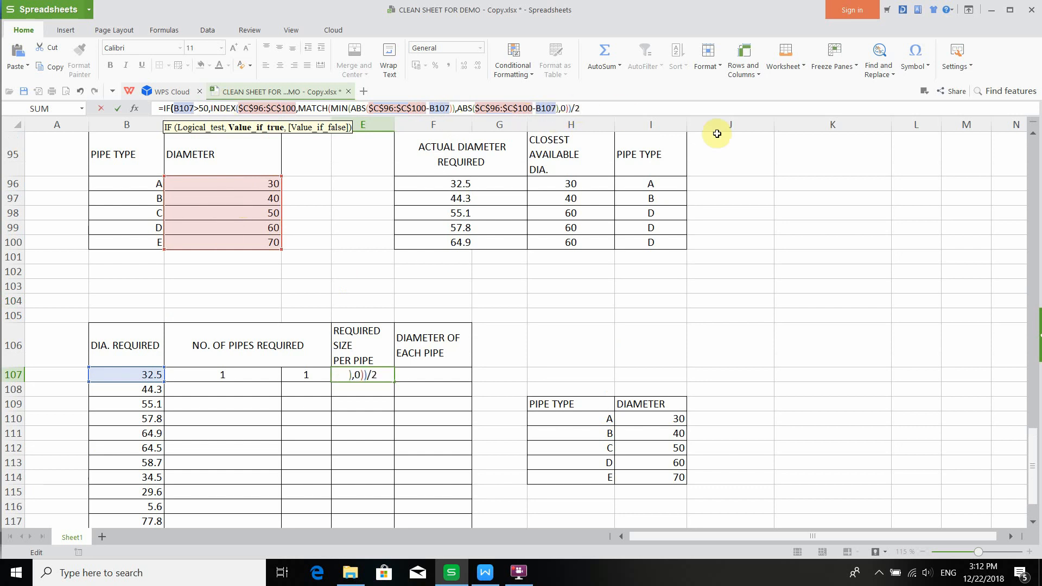
pyautogui.write(',')
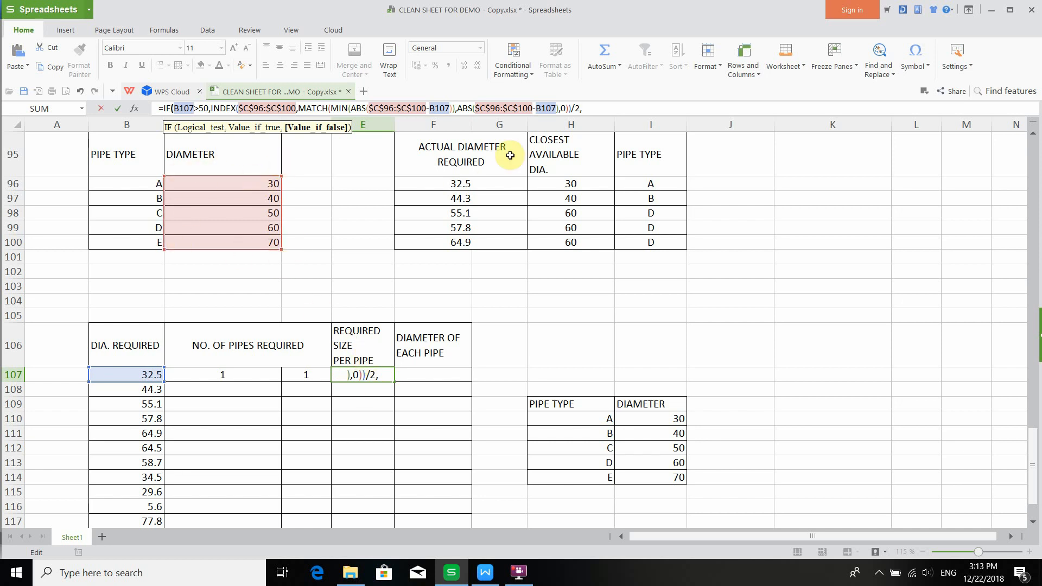
pyautogui.hotkey('ctrl', 'v')
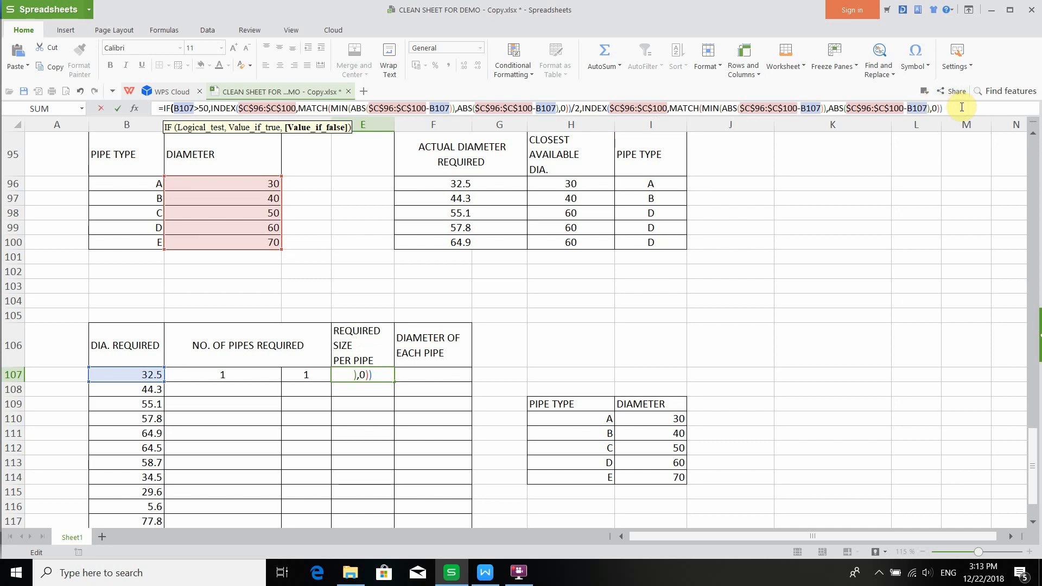
pyautogui.write(')')
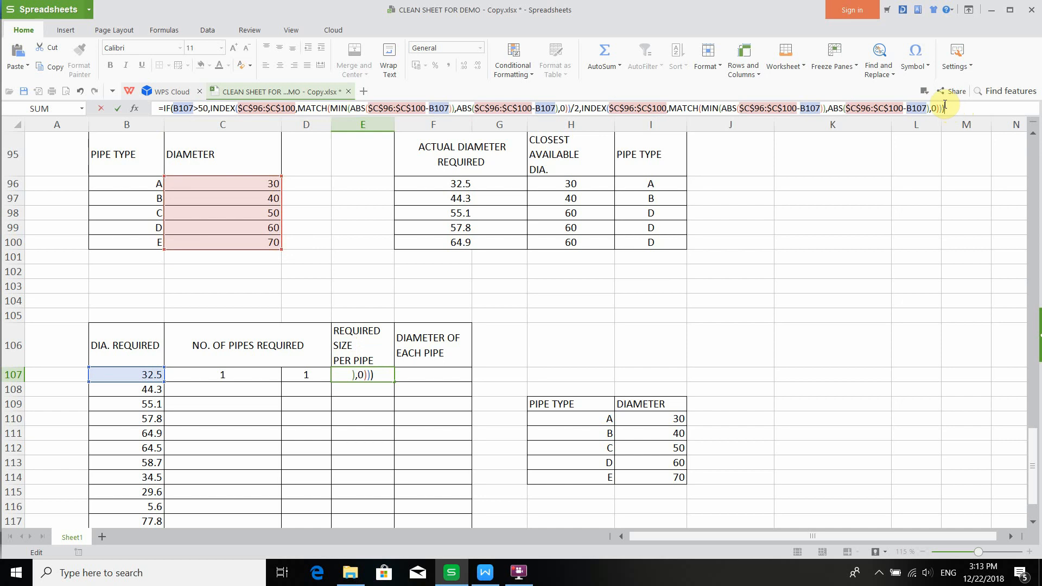
# - Enter the E107 formula as an array formula
pyautogui.click(943, 106)
pyautogui.click(956, 105)
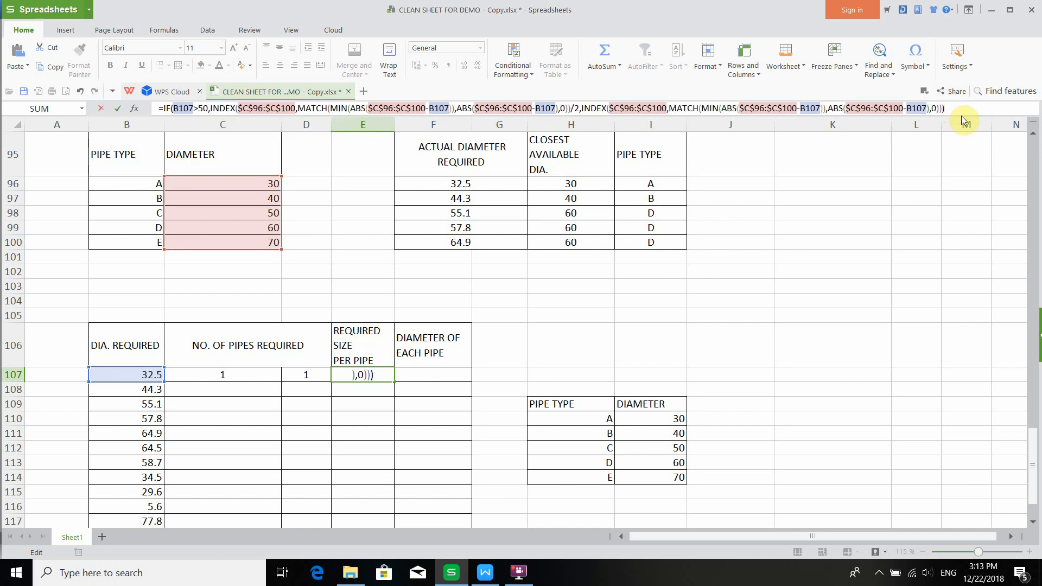
pyautogui.hotkey('ctrl', 'shift', 'Return')
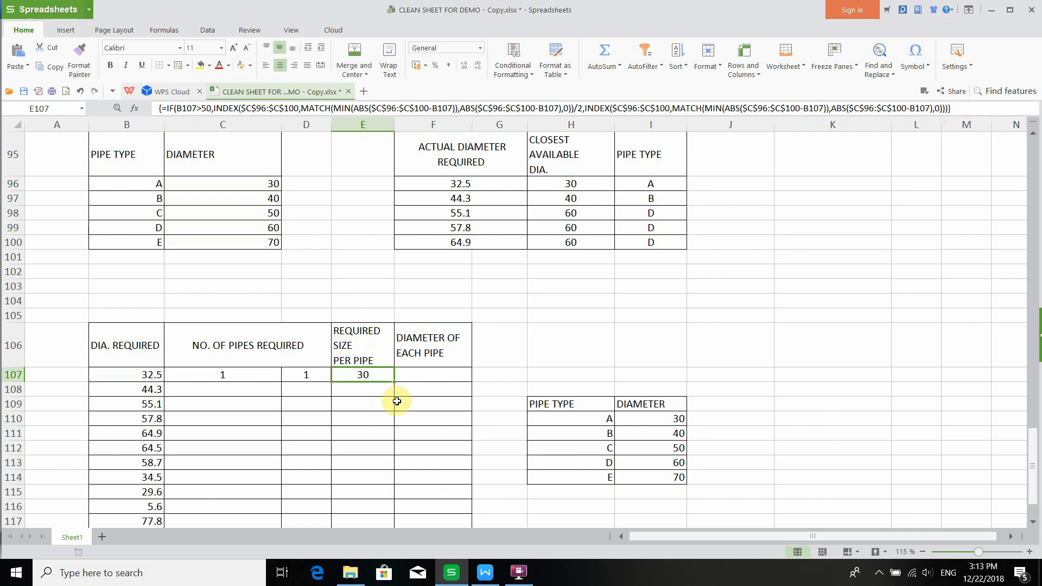
# - Copy the required-size array formula from E107 into E110
pyautogui.scroll(-2, 374, 353)
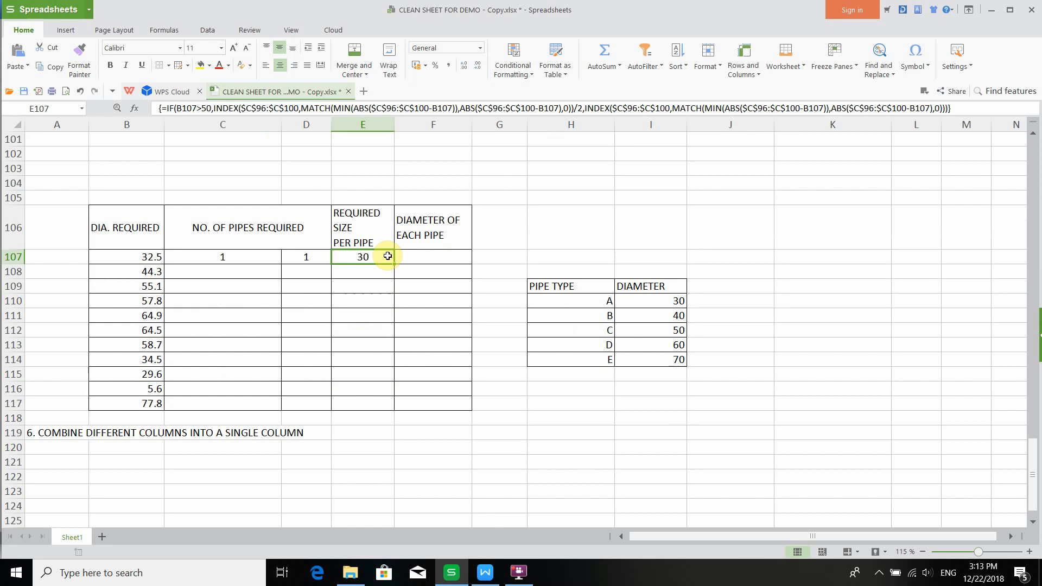
pyautogui.hotkey('ctrl', 'c')
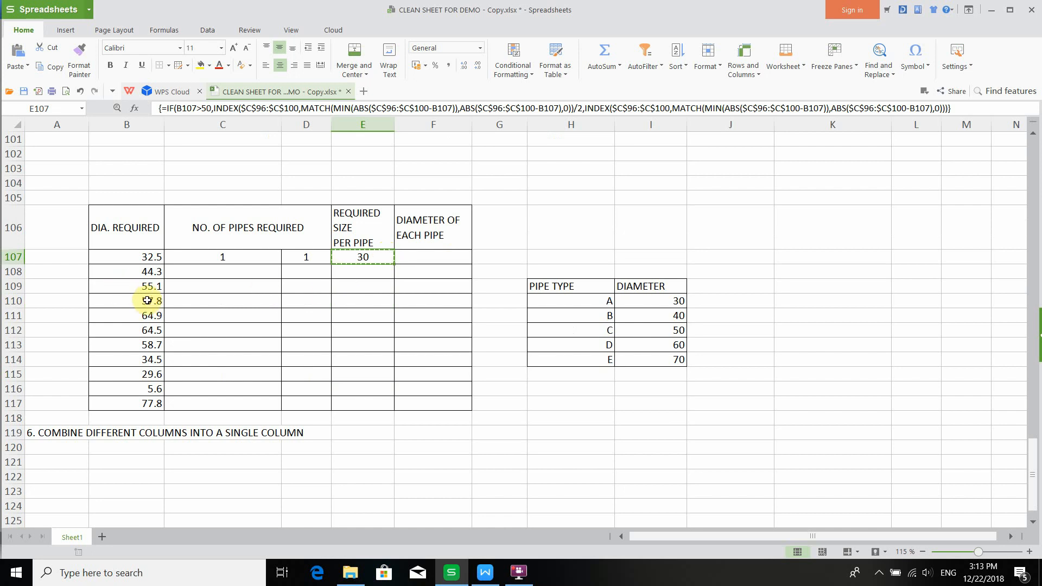
pyautogui.click(347, 289)
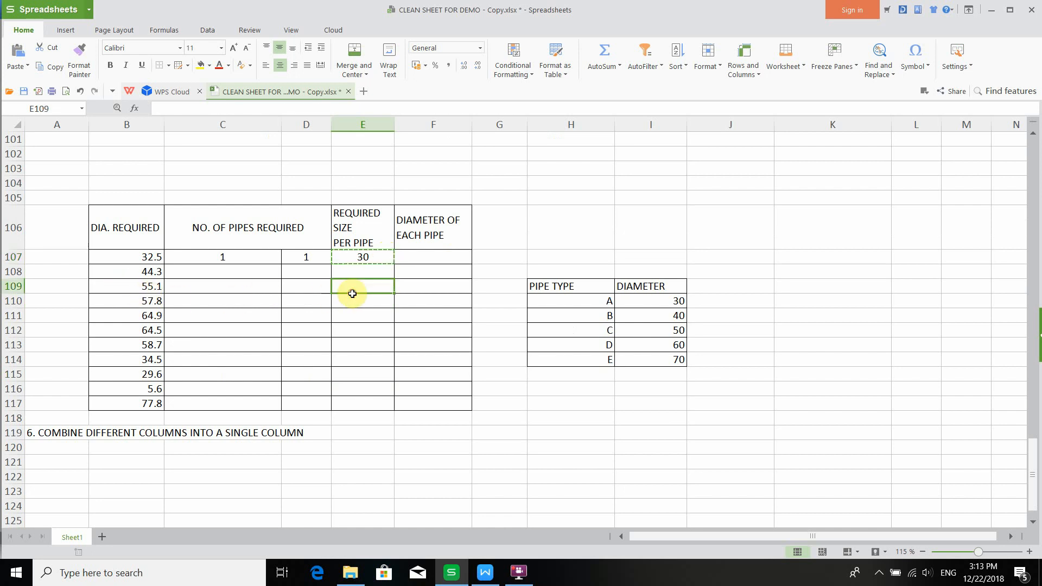
pyautogui.click(345, 304)
pyautogui.hotkey('ctrl', 'v')
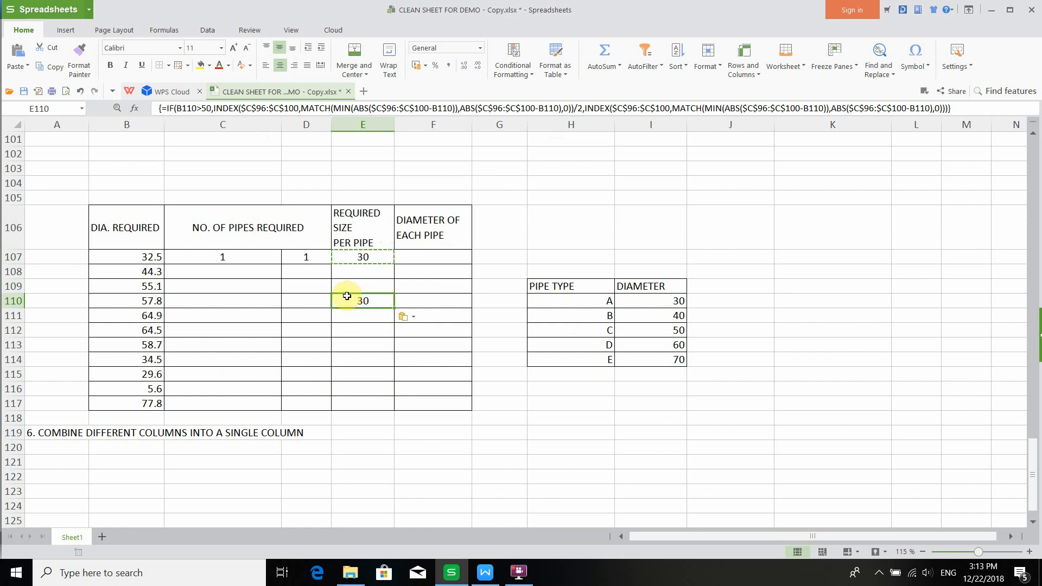
# - Copy the number-of-pipes IF formula from C107 into C110
pyautogui.scroll(2, 363, 303)
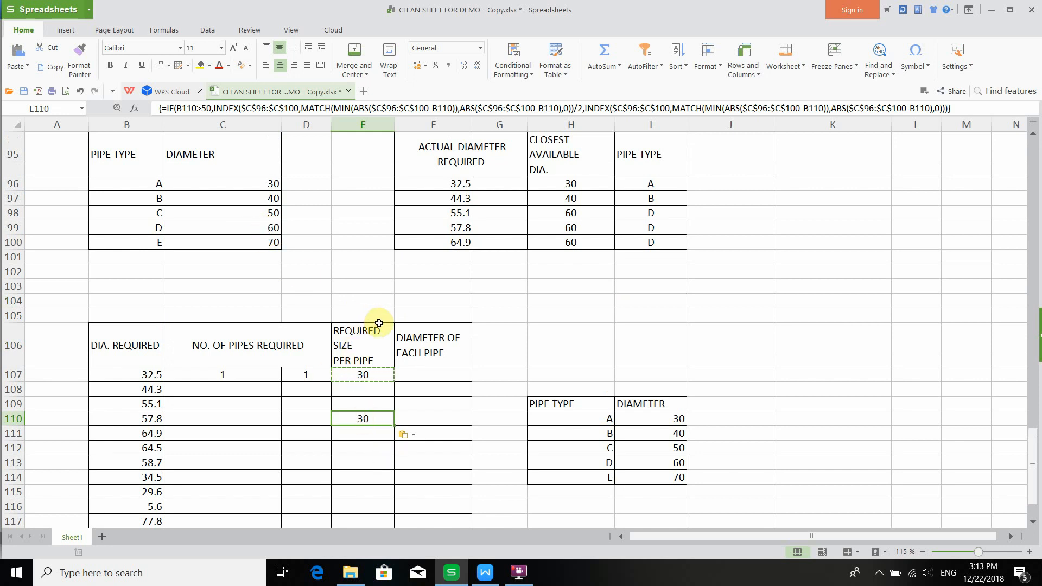
pyautogui.click(250, 378)
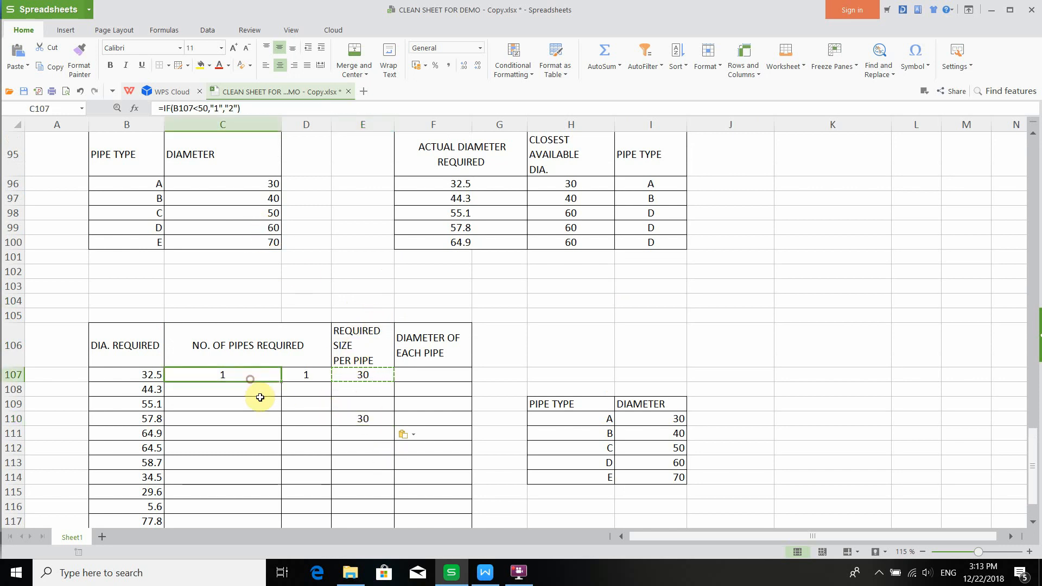
pyautogui.hotkey('ctrl', 'c')
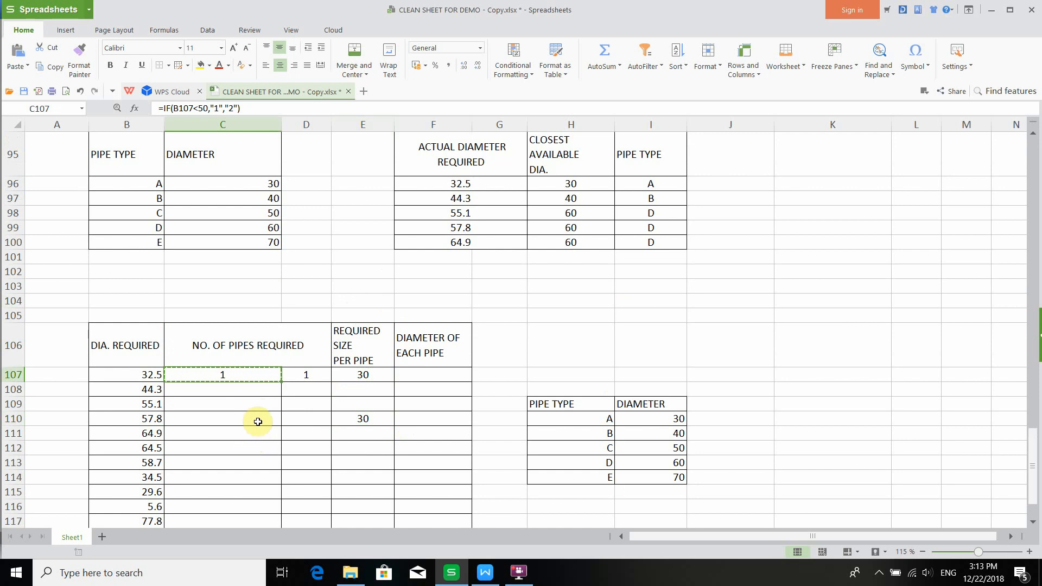
pyautogui.click(259, 421)
pyautogui.hotkey('ctrl', 'v')
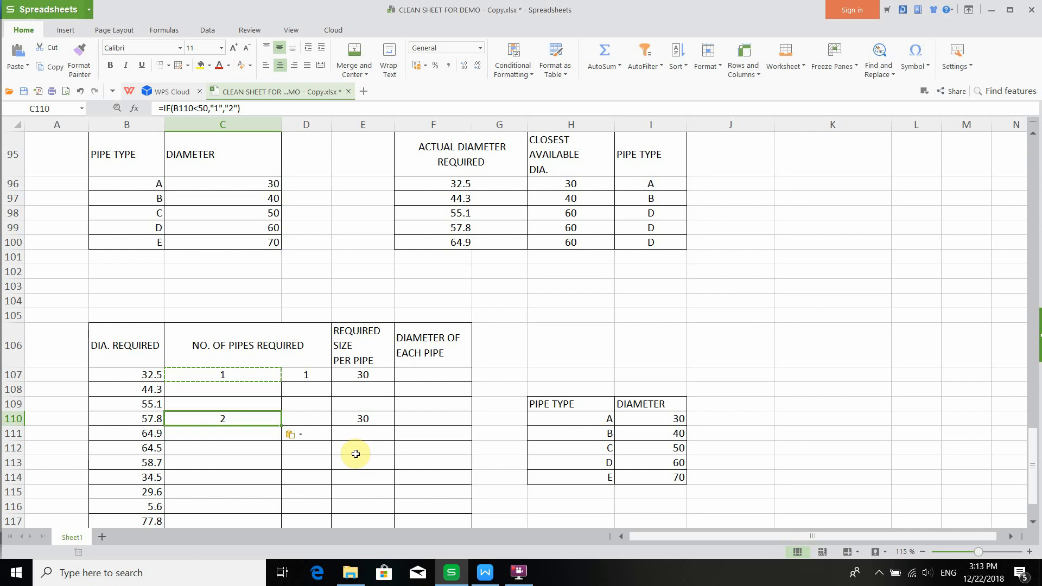
# - Re-enter the E110 formula as an array formula
pyautogui.scroll(-2, 356, 452)
pyautogui.scroll(1, 357, 427)
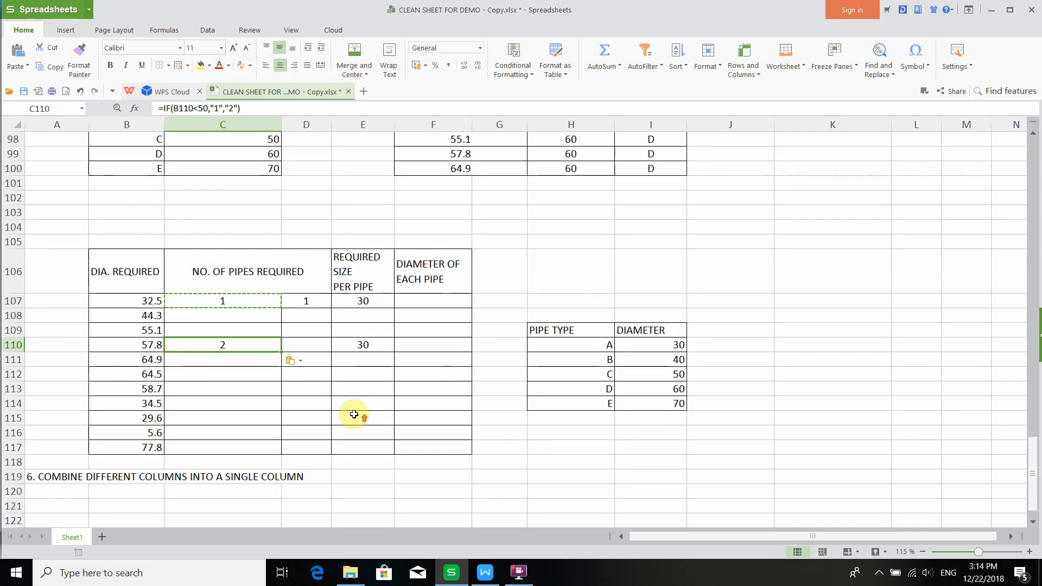
pyautogui.doubleClick(372, 345)
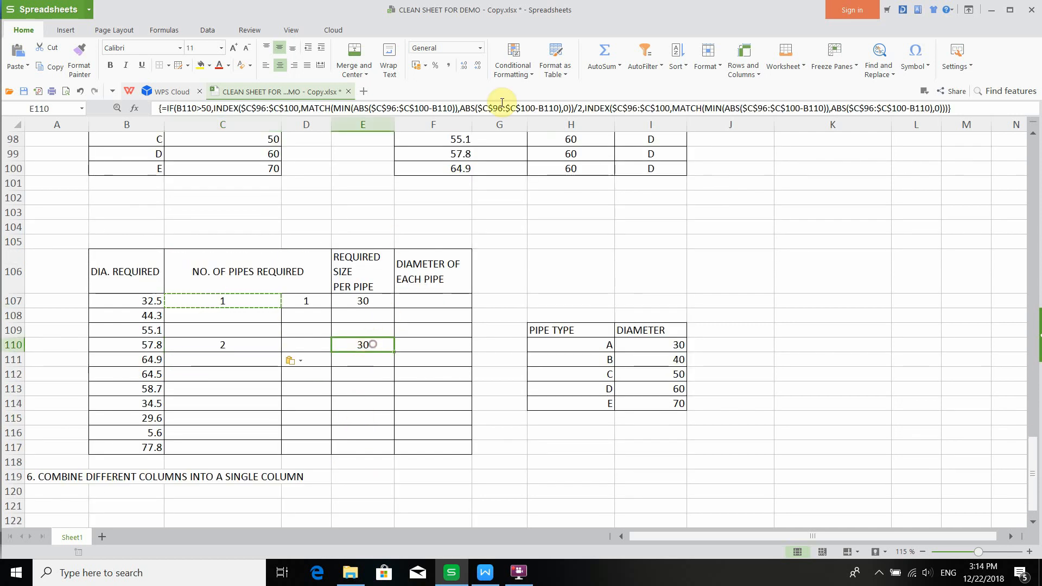
pyautogui.click(540, 107)
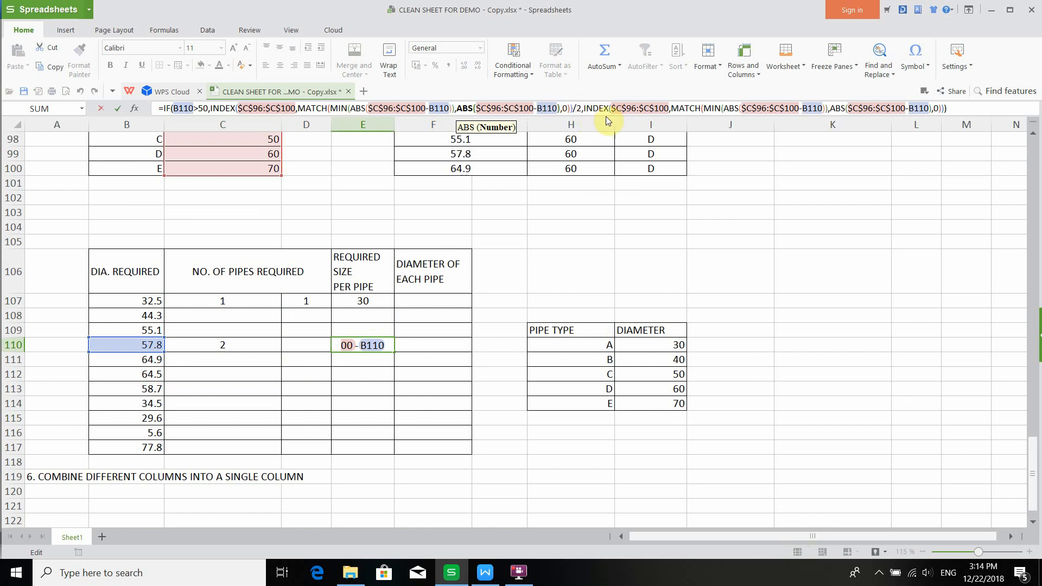
pyautogui.hotkey('ctrl', 'shift', 'Return')
# - Copy the SMALL/COUNTIF formula from the tutorial document in Writer and paste it into F107's formula
pyautogui.scroll(2, 255, 234)
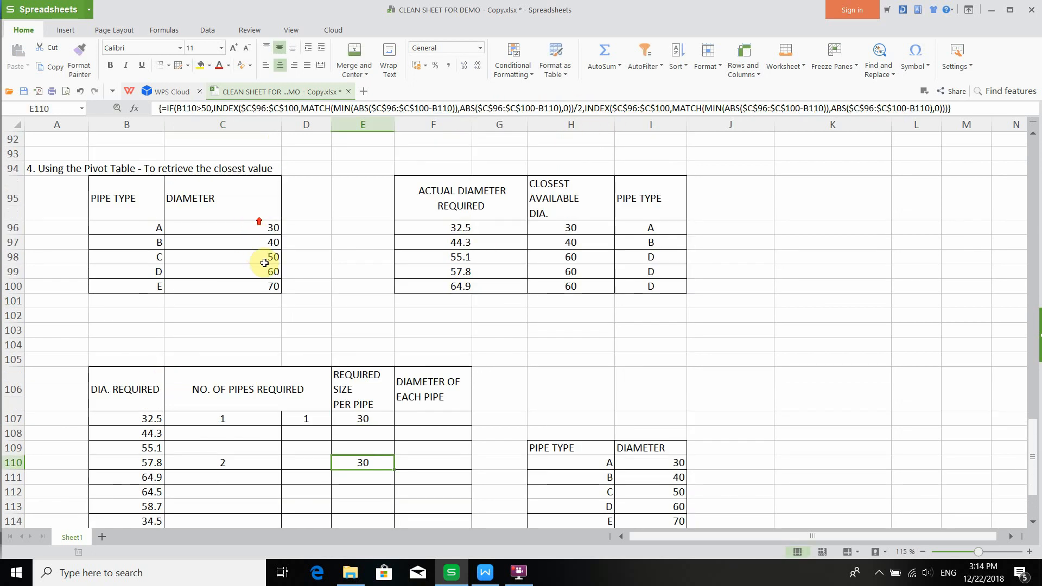
pyautogui.moveTo(220, 228); pyautogui.dragTo(231, 281)
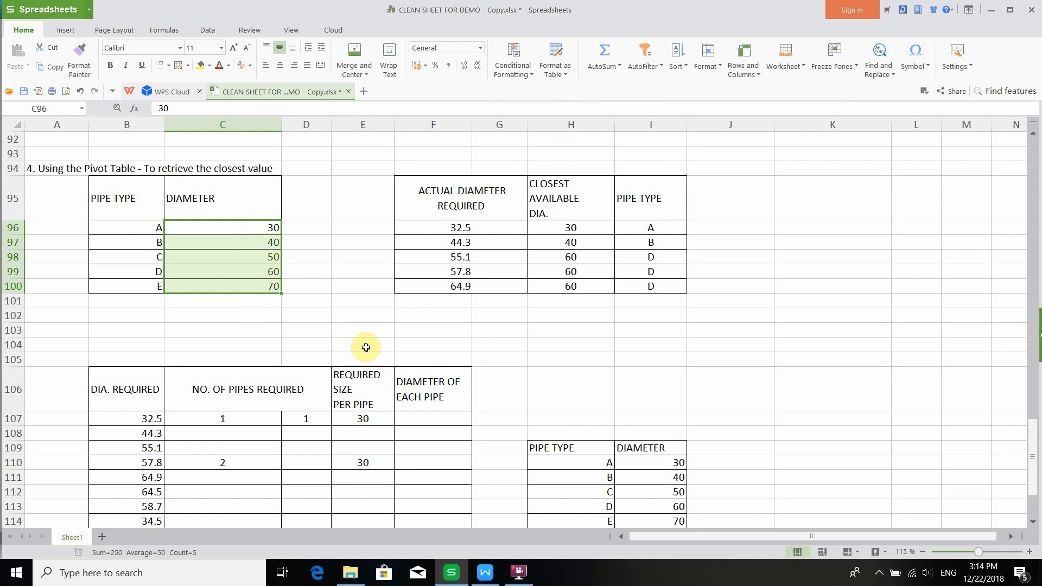
pyautogui.scroll(-2, 424, 418)
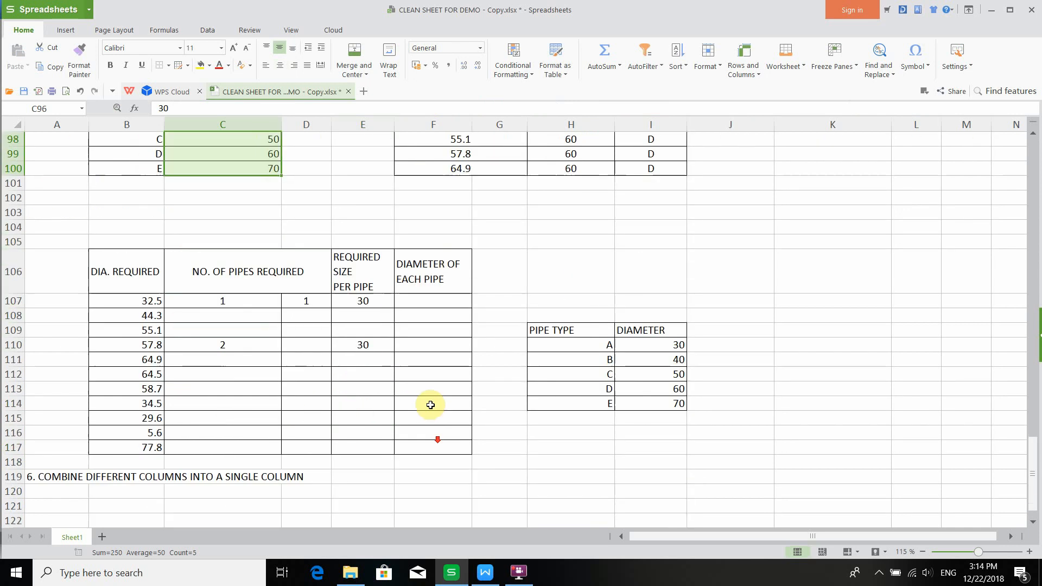
pyautogui.doubleClick(427, 303)
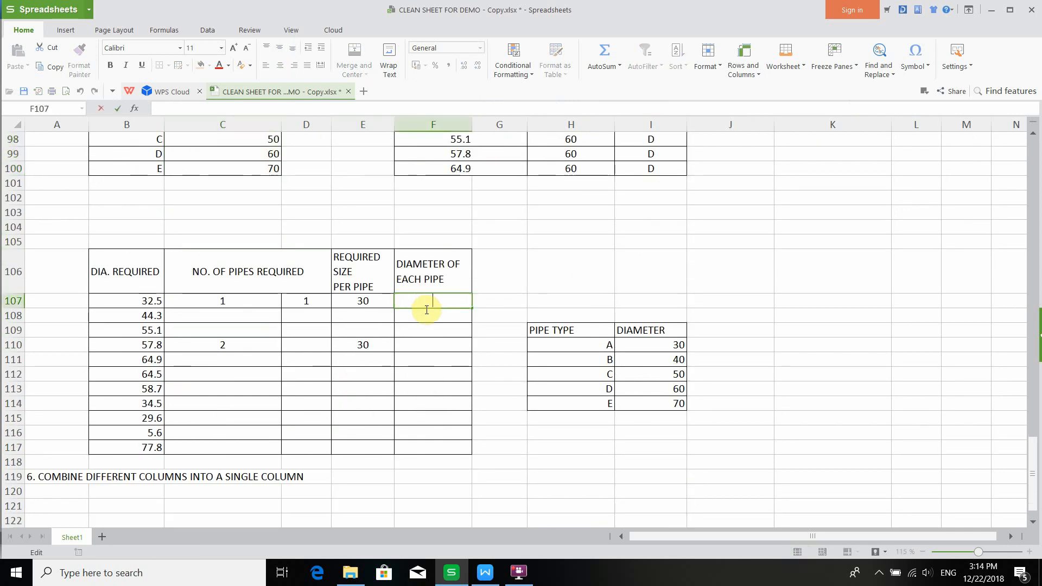
pyautogui.click(485, 571)
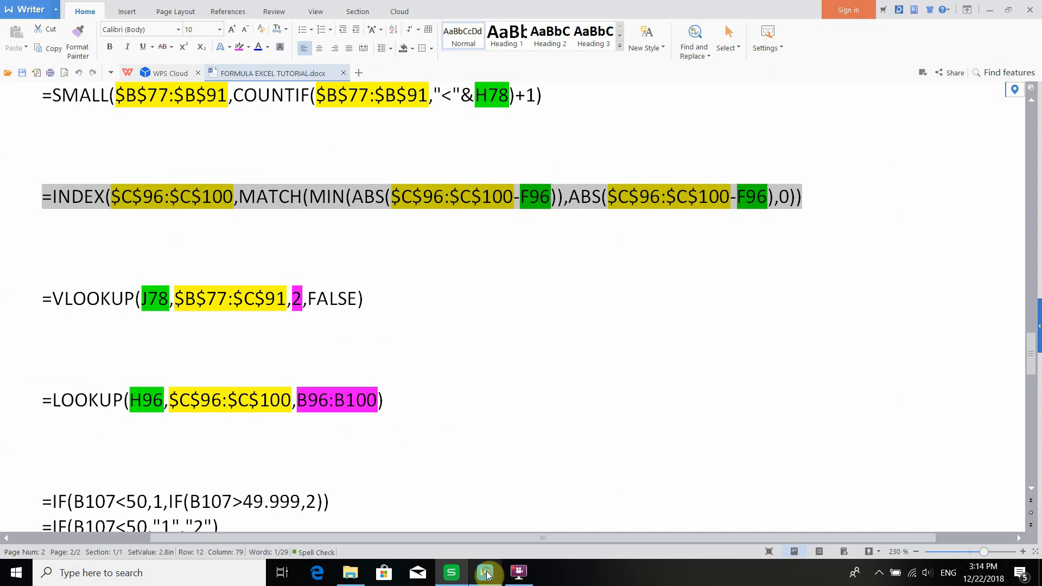
pyautogui.click(201, 308)
pyautogui.scroll(3, 201, 308)
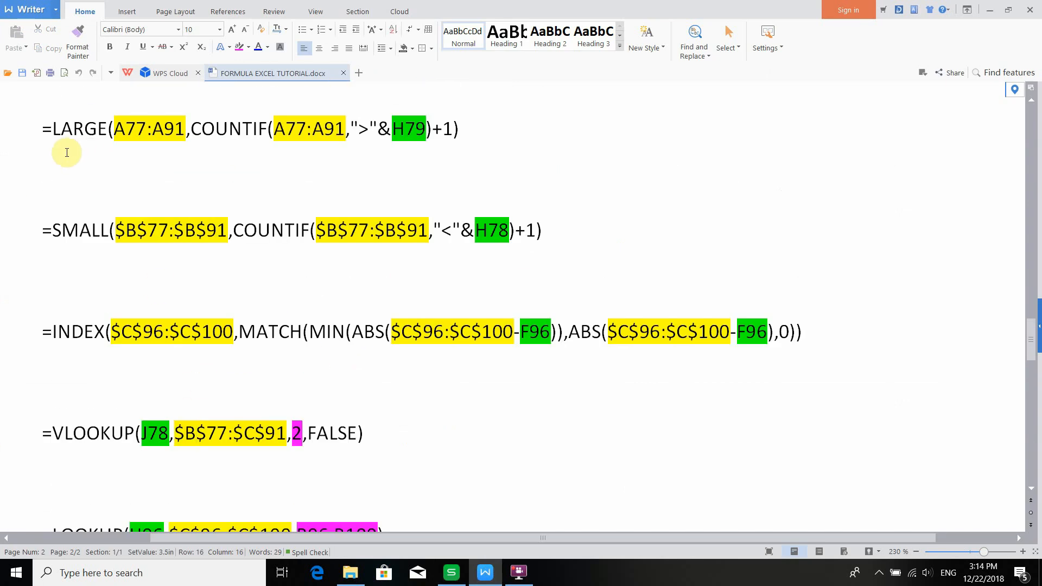
pyautogui.moveTo(38, 234); pyautogui.dragTo(543, 221)
pyautogui.hotkey('ctrl', 'c')
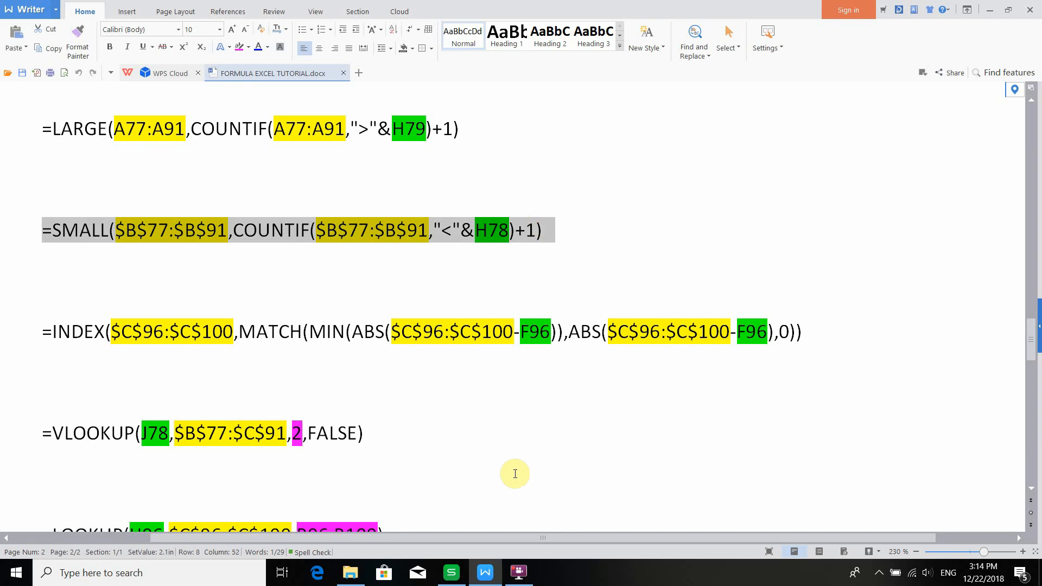
pyautogui.click(451, 573)
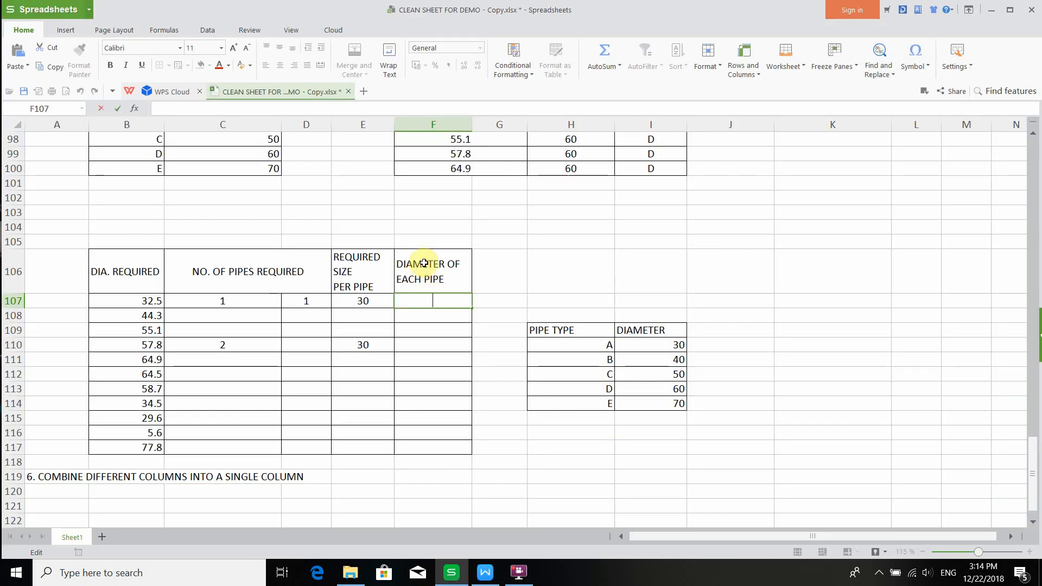
pyautogui.click(326, 108)
pyautogui.hotkey('ctrl', 'v')
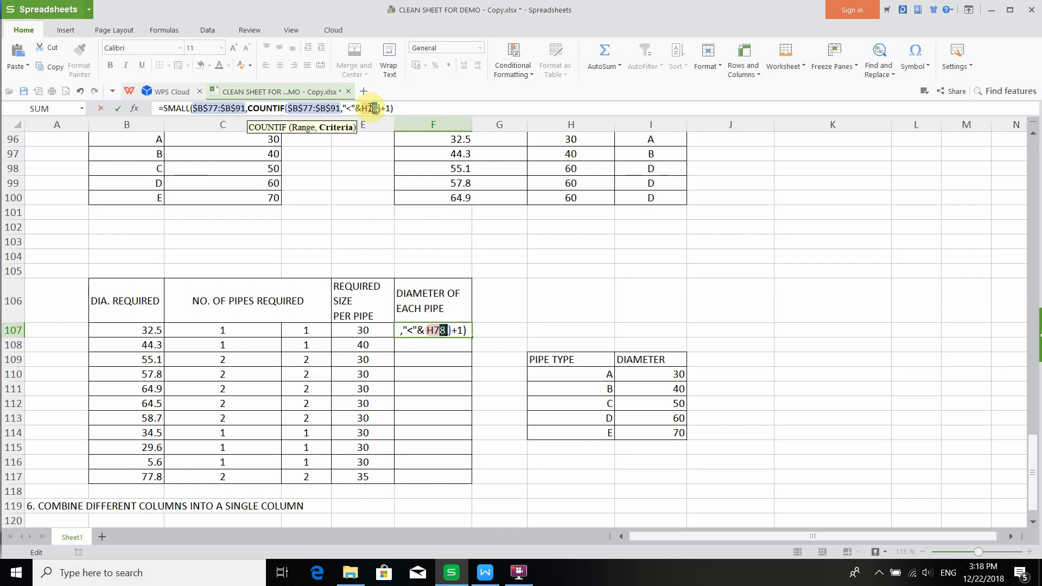
# - Replace the criterion cell H78 with E107 and set SMALL's range to the absolute $C$96:$C$100
pyautogui.moveTo(378, 108); pyautogui.dragTo(355, 108)
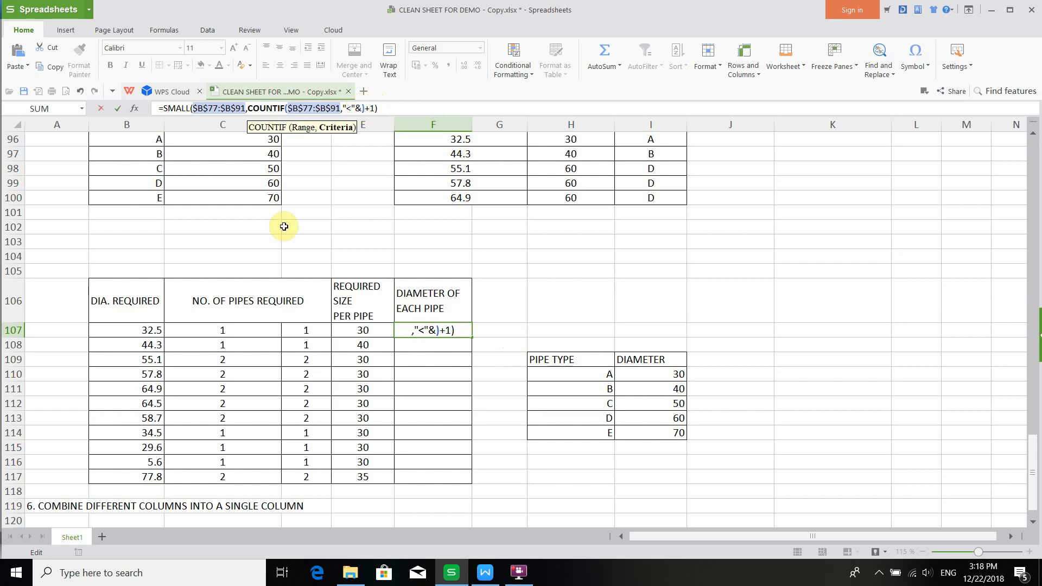
pyautogui.click(350, 330)
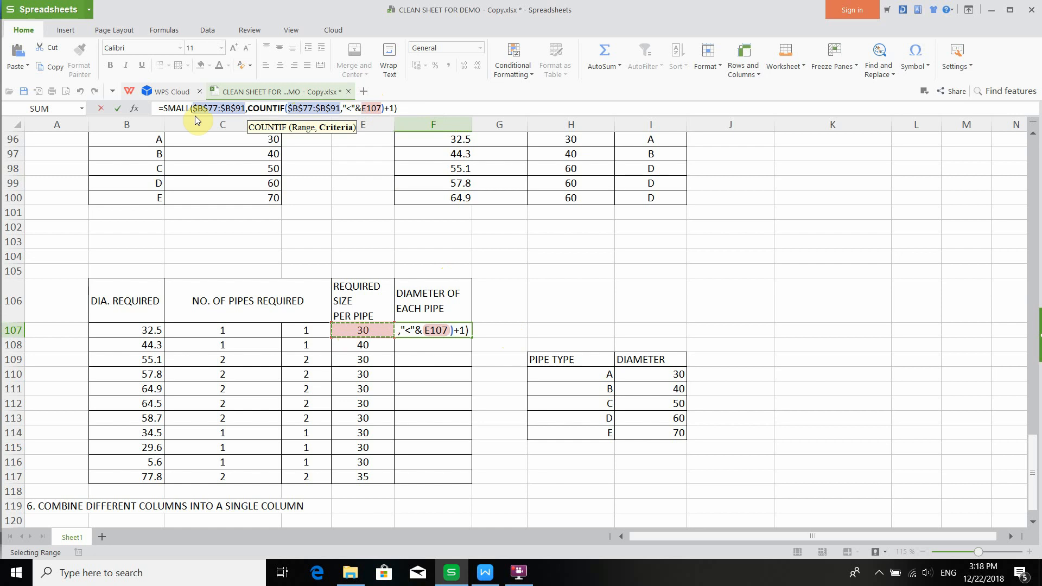
pyautogui.moveTo(249, 110); pyautogui.dragTo(194, 108)
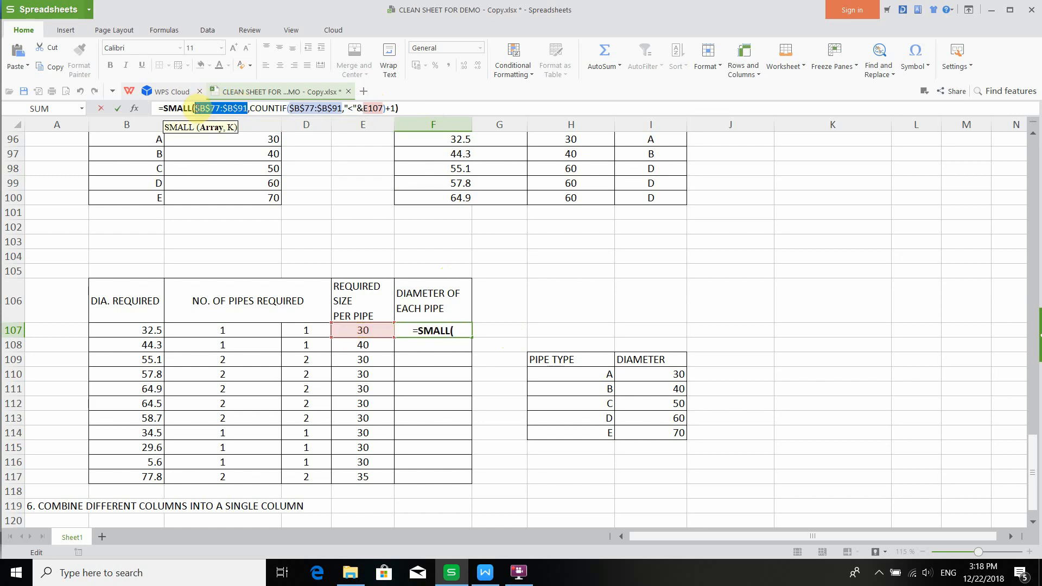
pyautogui.press('BackSpace')
pyautogui.scroll(1, 218, 202)
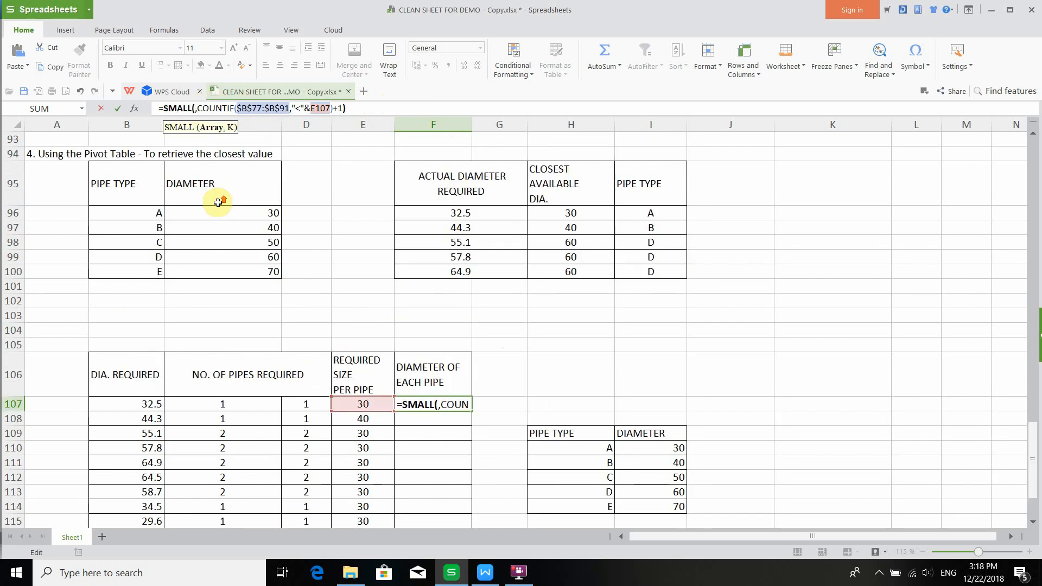
pyautogui.moveTo(215, 213); pyautogui.dragTo(218, 270)
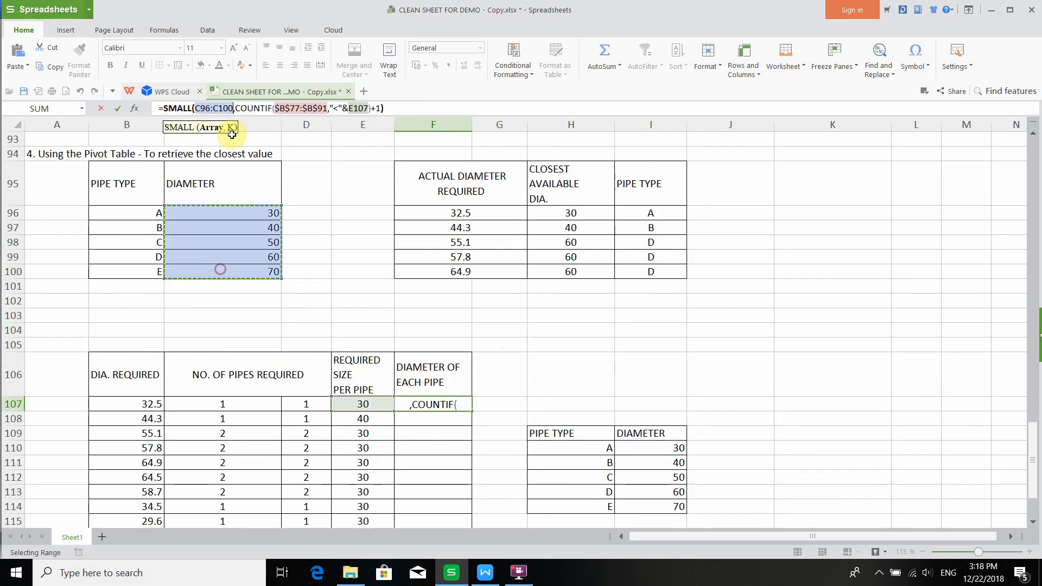
pyautogui.press('F4')
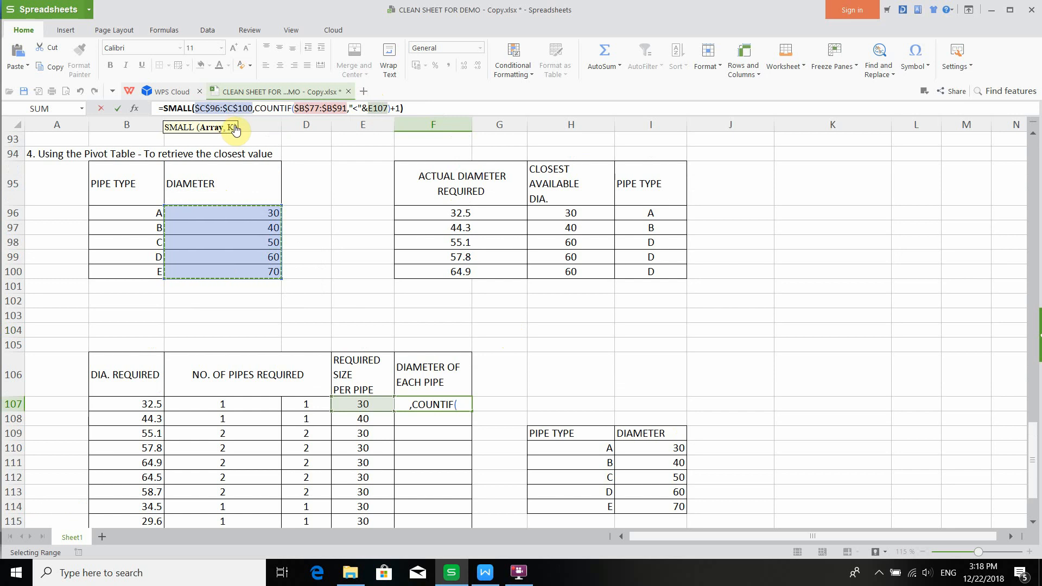
# - Replace the COUNTIF range in the F107 formula with C96:C100
pyautogui.moveTo(347, 110); pyautogui.dragTo(295, 106)
pyautogui.press('BackSpace')
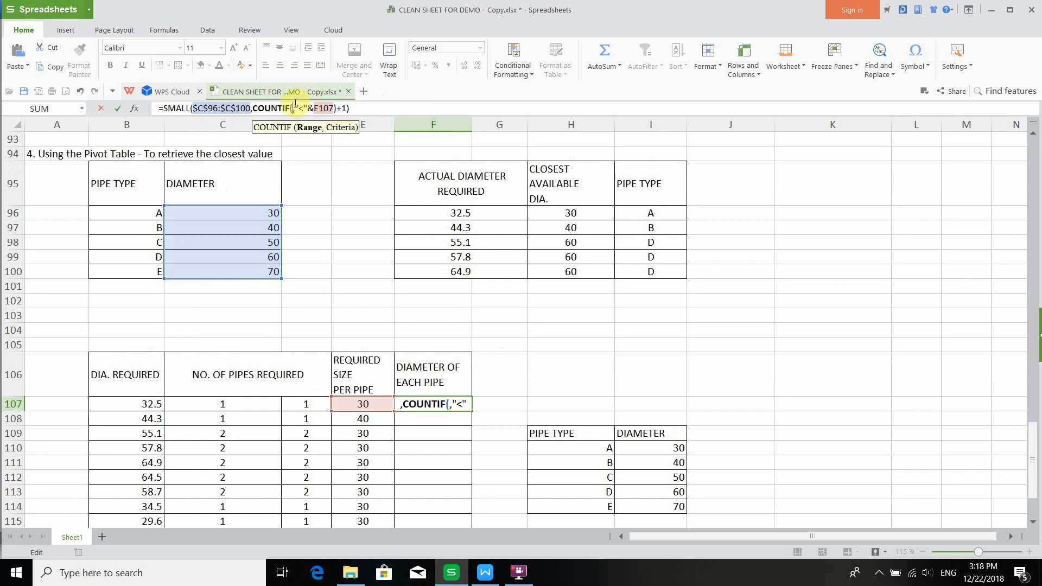
pyautogui.moveTo(205, 232); pyautogui.dragTo(210, 215)
pyautogui.click(211, 217)
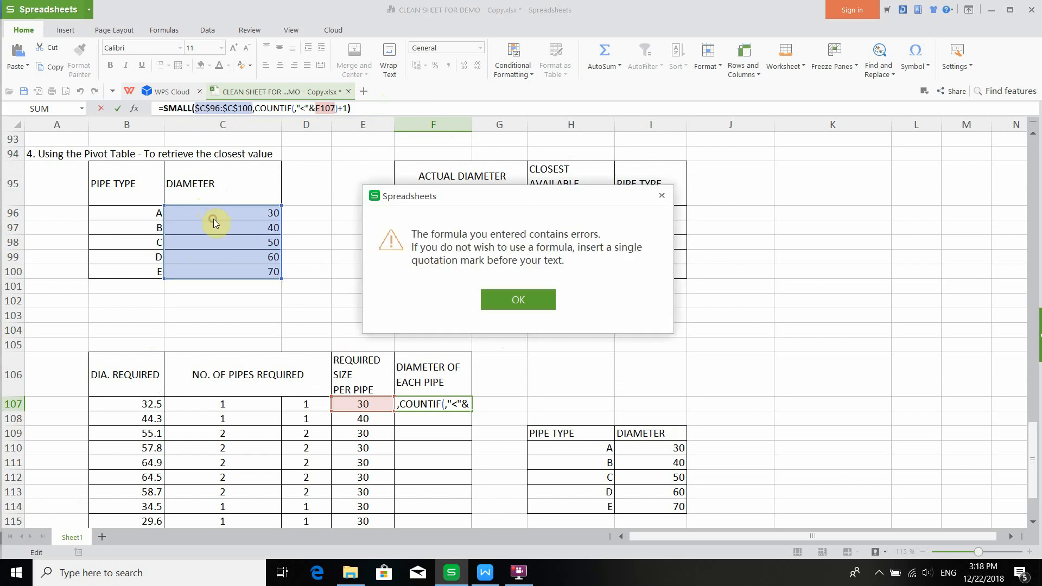
pyautogui.click(661, 195)
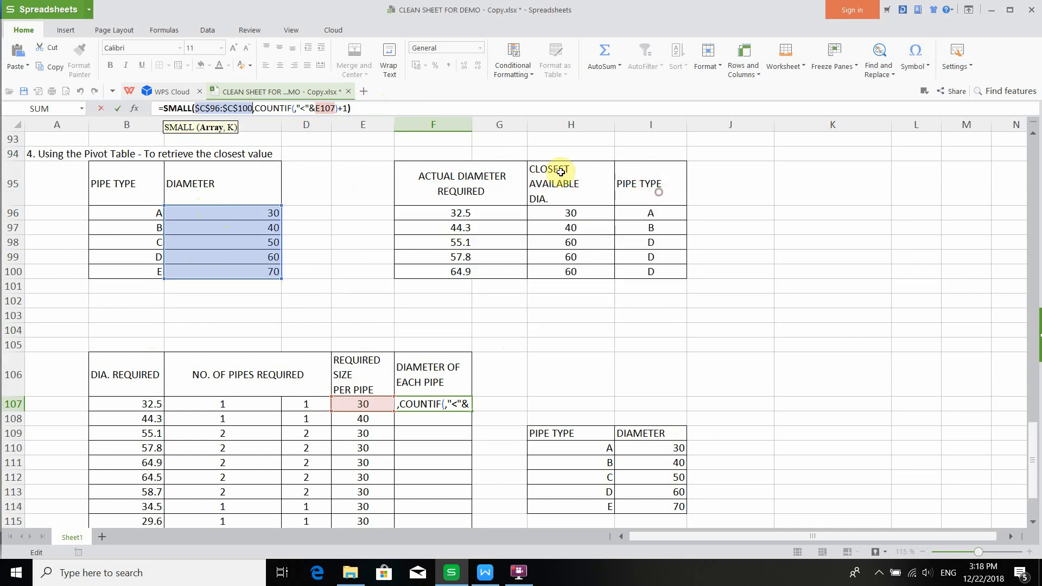
pyautogui.click(293, 110)
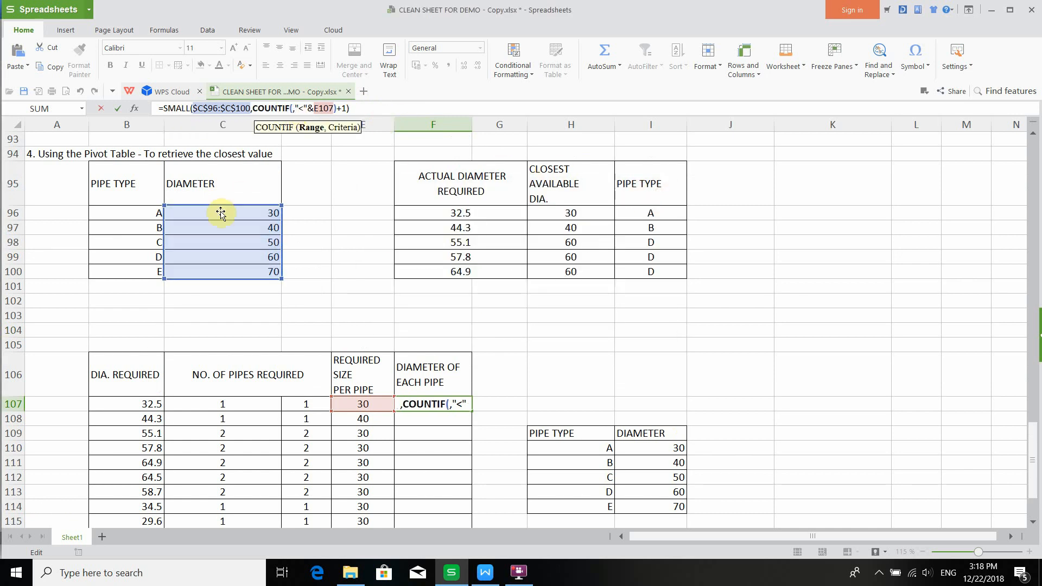
pyautogui.moveTo(221, 210)
pyautogui.mouseDown()
pyautogui.moveTo(220, 235)
pyautogui.moveTo(226, 213)
pyautogui.mouseUp()
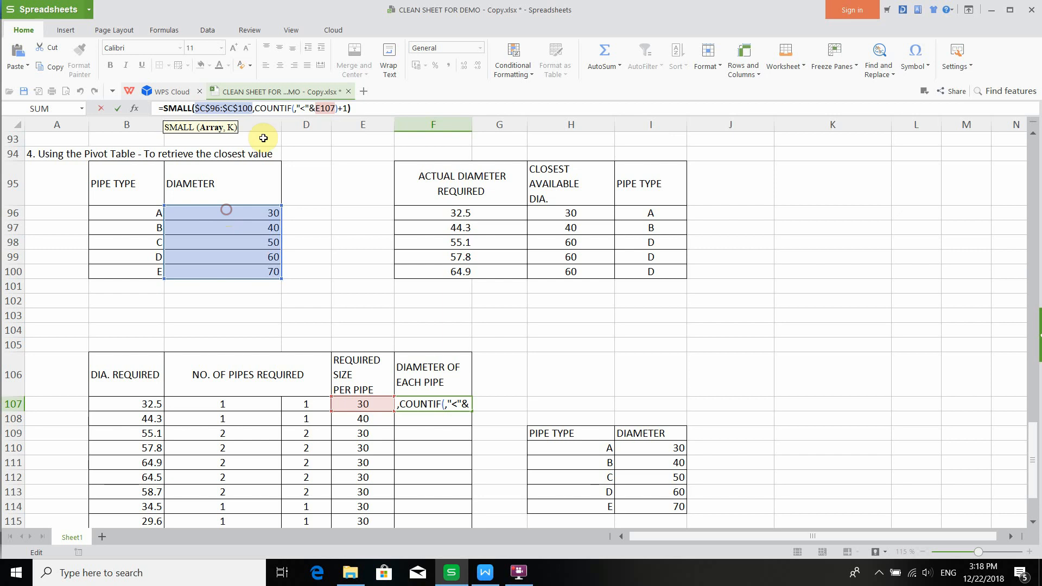
pyautogui.click(294, 110)
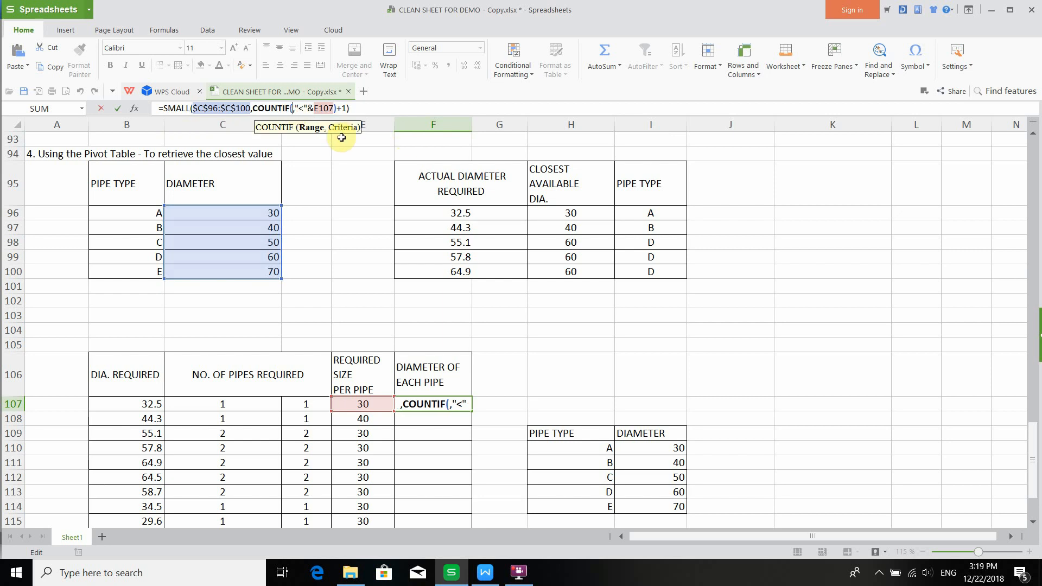
pyautogui.write('C96')
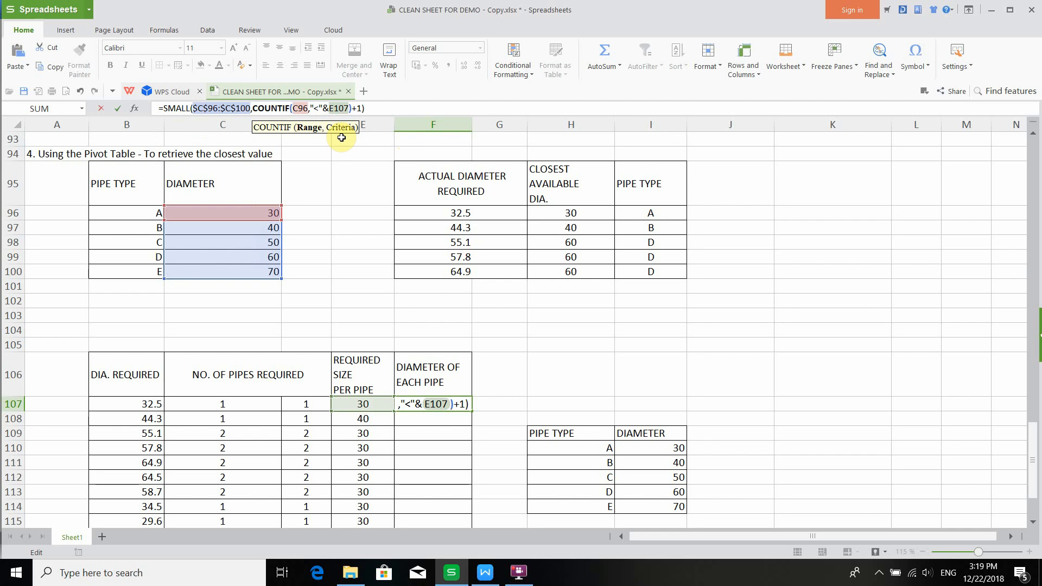
pyautogui.write(':c100')
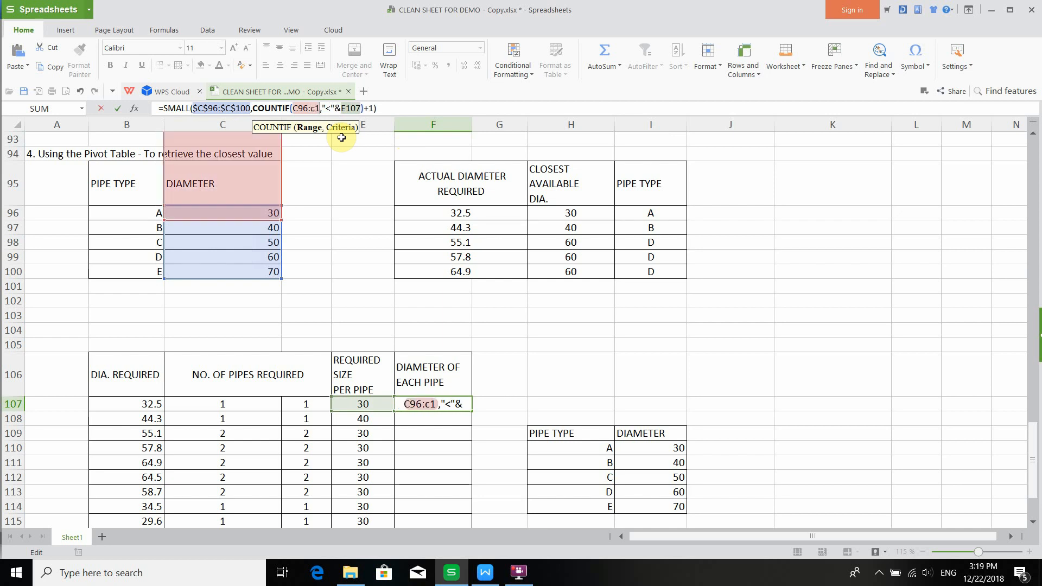
pyautogui.click(316, 108)
pyautogui.press('BackSpace')
pyautogui.write('C')
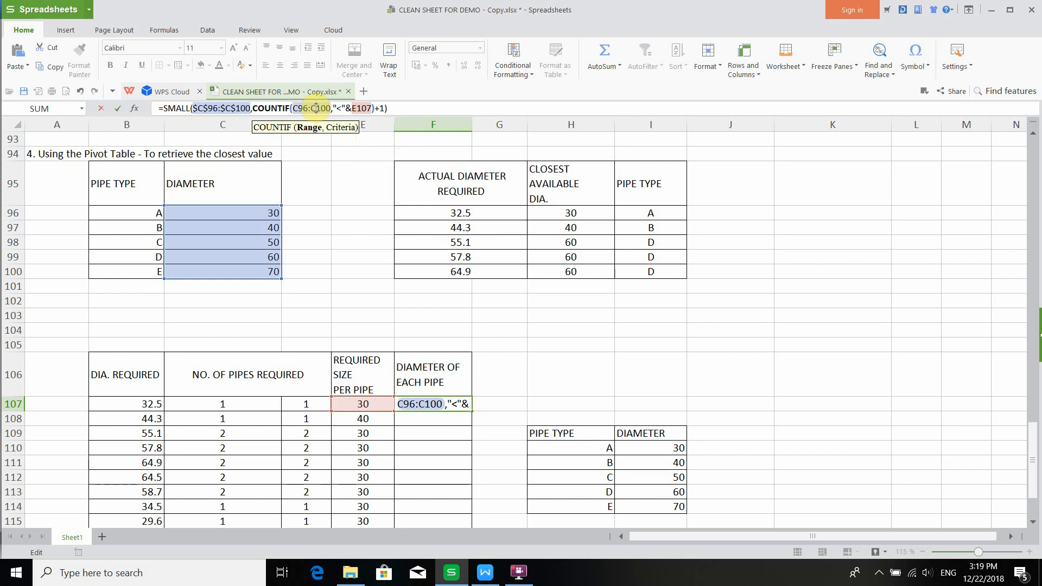
# - Make the COUNTIF range absolute as $C$96:$C$100 and enter the F107 formula
pyautogui.press('F4')
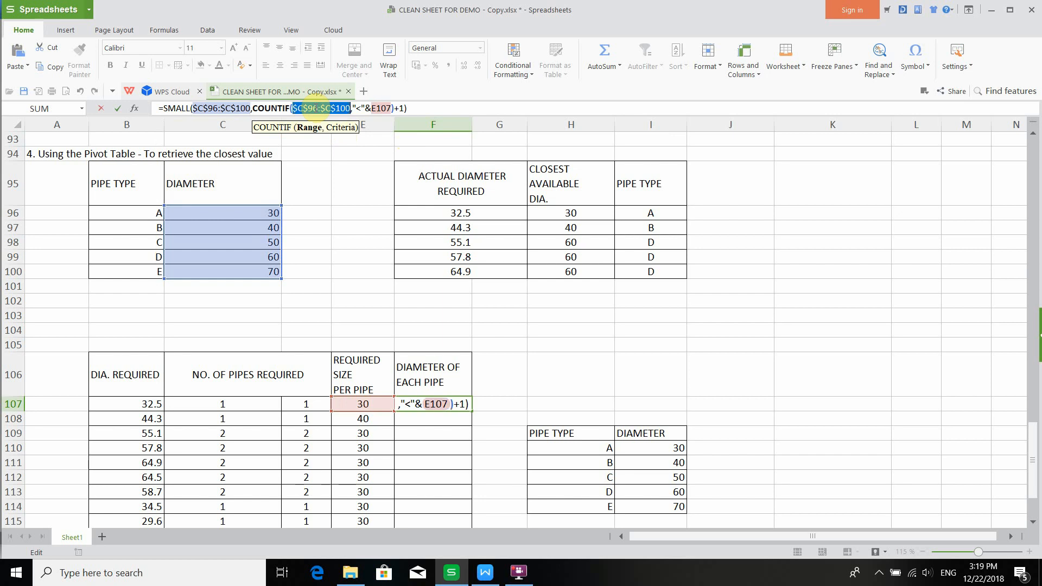
pyautogui.click(416, 109)
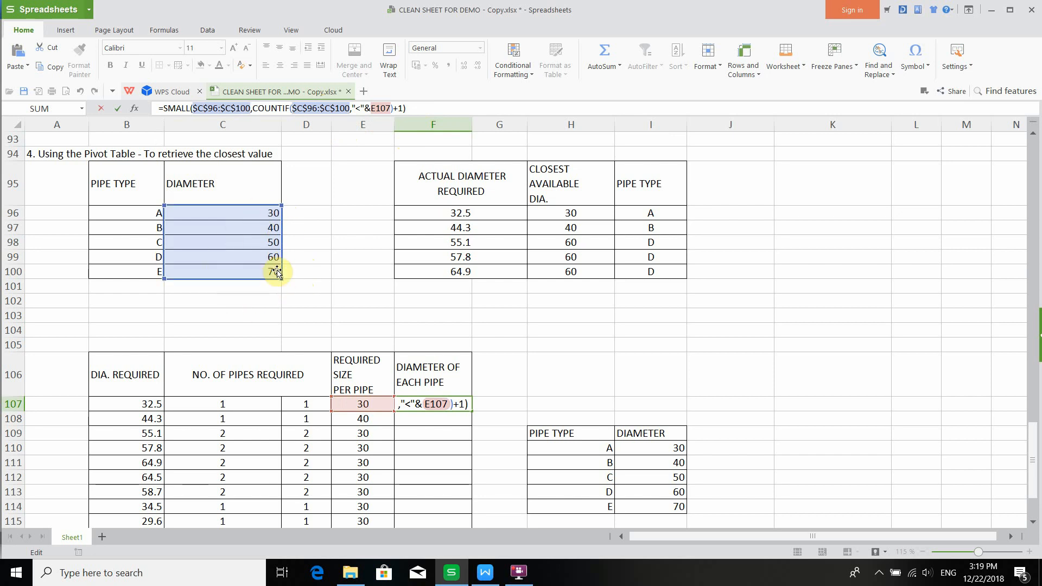
pyautogui.press('Return')
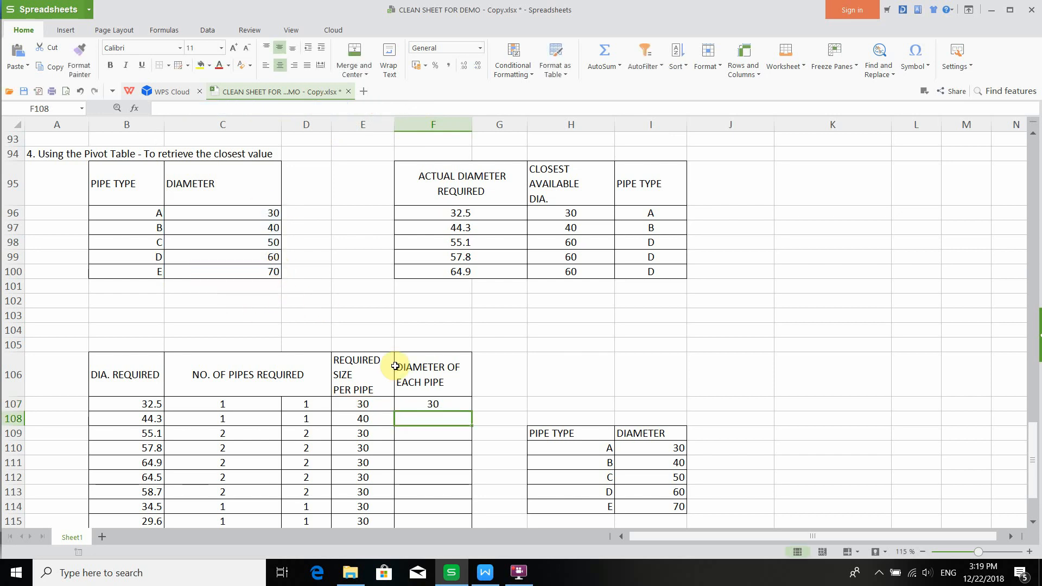
# - Fill the F107 diameter formula down through F117
pyautogui.scroll(-2, 412, 386)
pyautogui.click(424, 286)
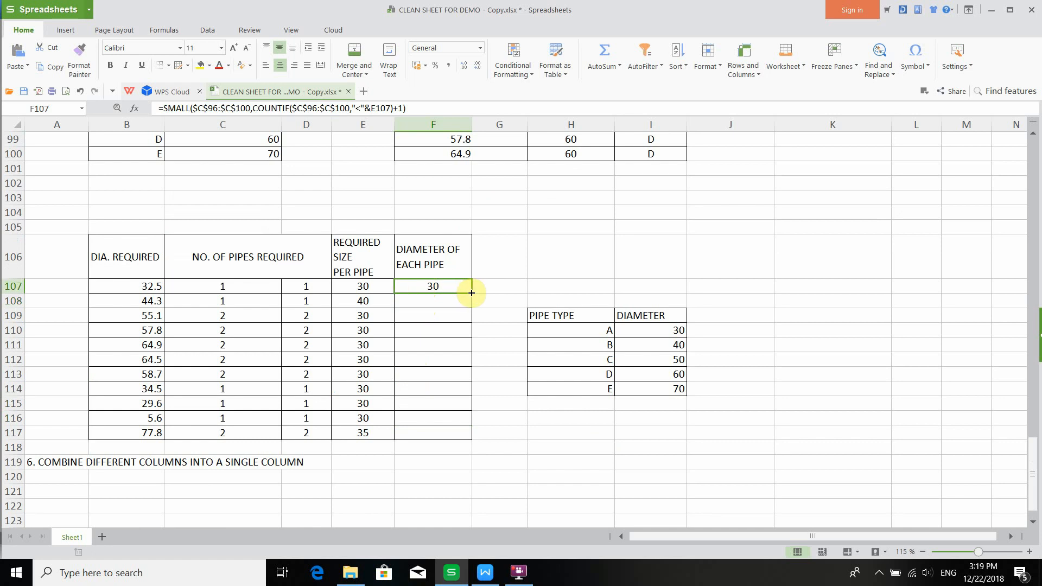
pyautogui.moveTo(471, 293); pyautogui.dragTo(461, 434)
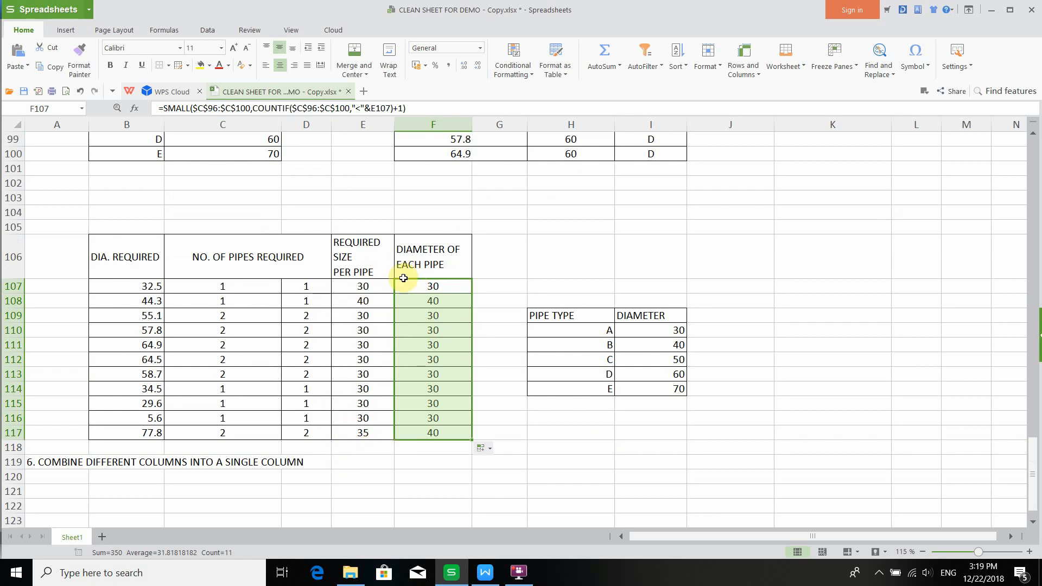
# - Select the diameter values and then the pipe type letters in the available-pipes table to review them
pyautogui.scroll(1, 286, 261)
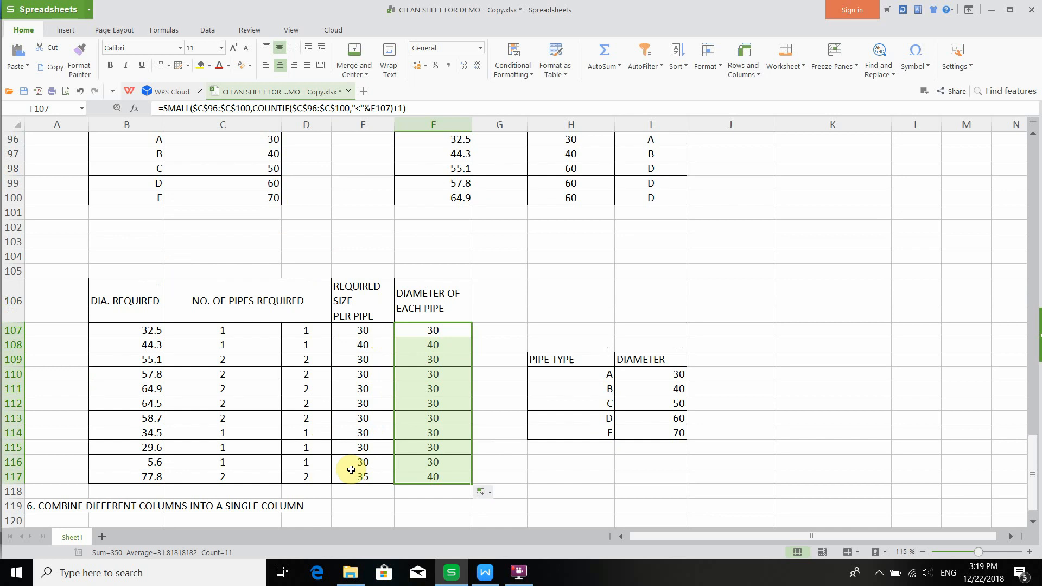
pyautogui.scroll(2, 315, 241)
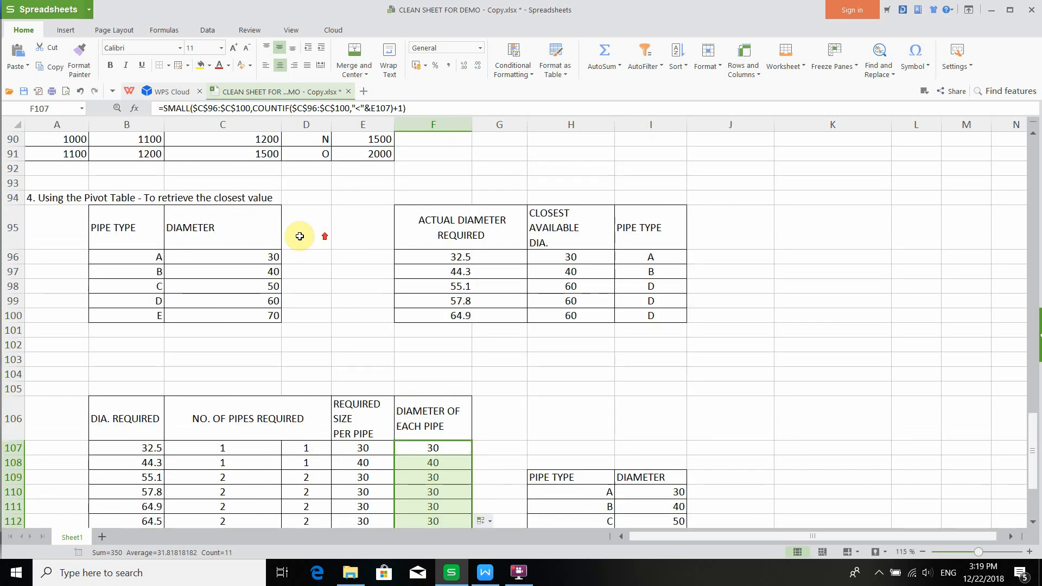
pyautogui.click(262, 257)
pyautogui.moveTo(262, 270); pyautogui.dragTo(261, 316)
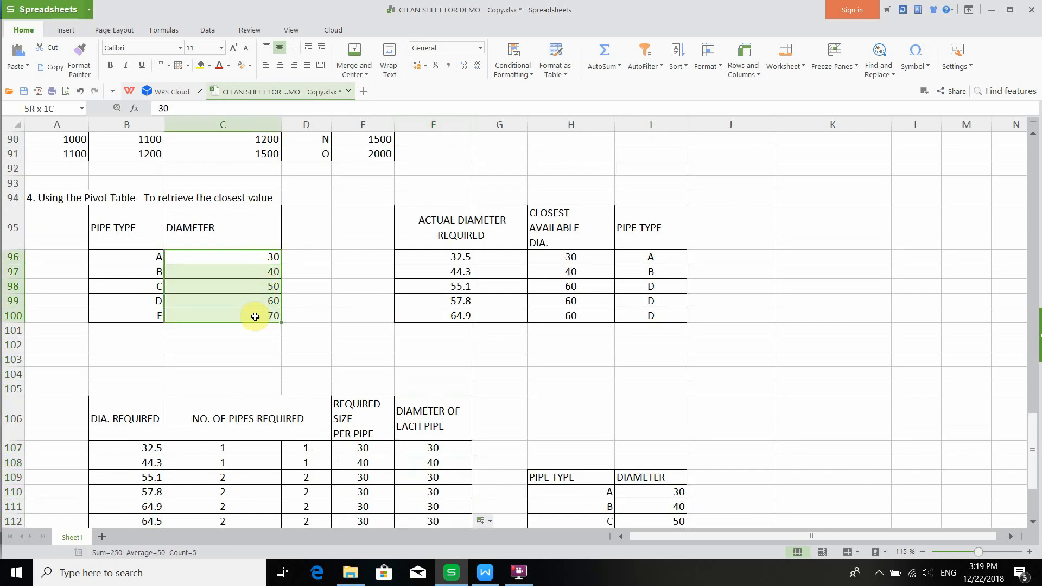
pyautogui.moveTo(146, 262); pyautogui.dragTo(163, 314)
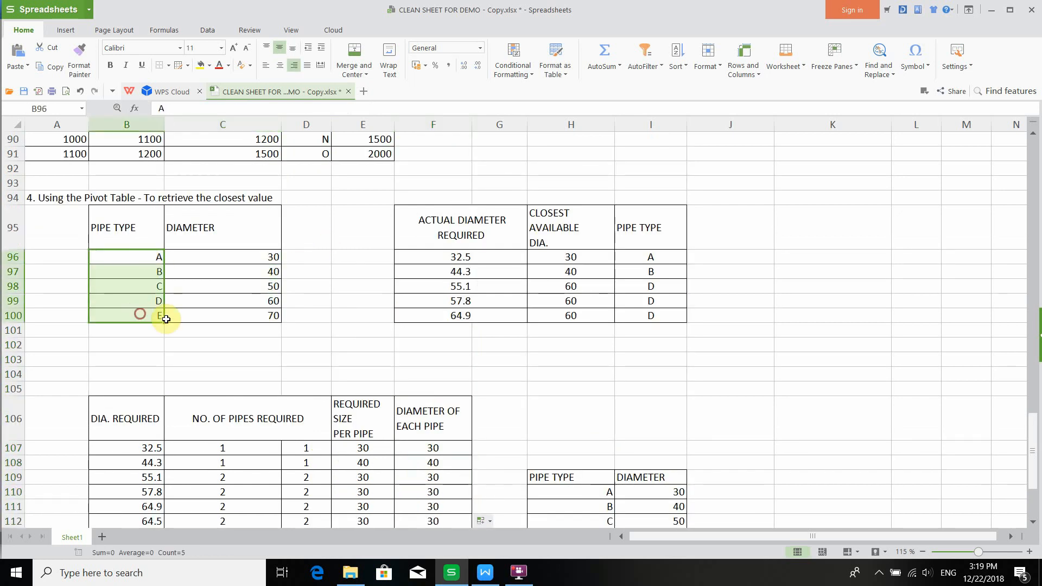
pyautogui.scroll(-4, 244, 325)
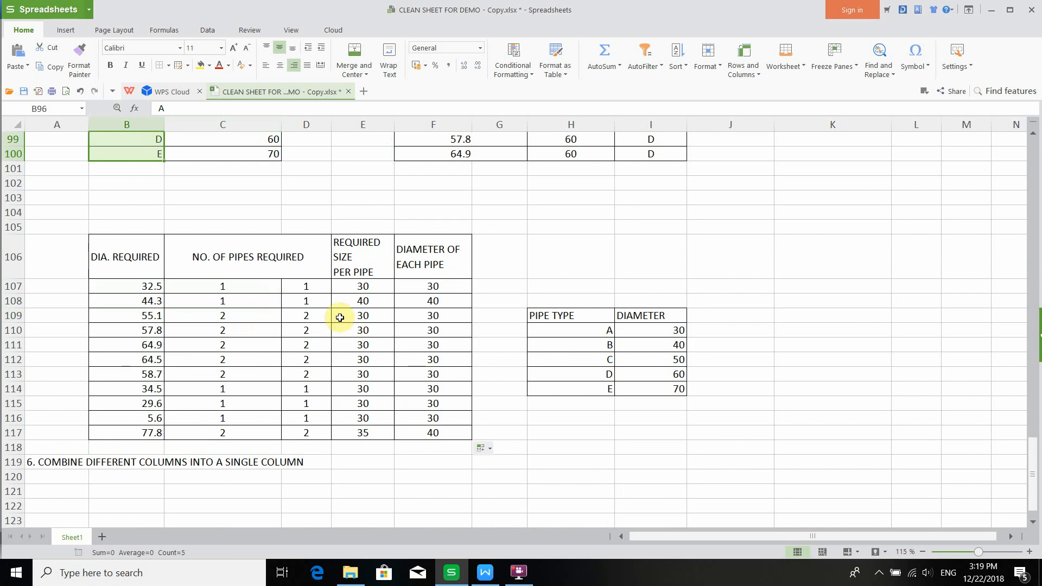